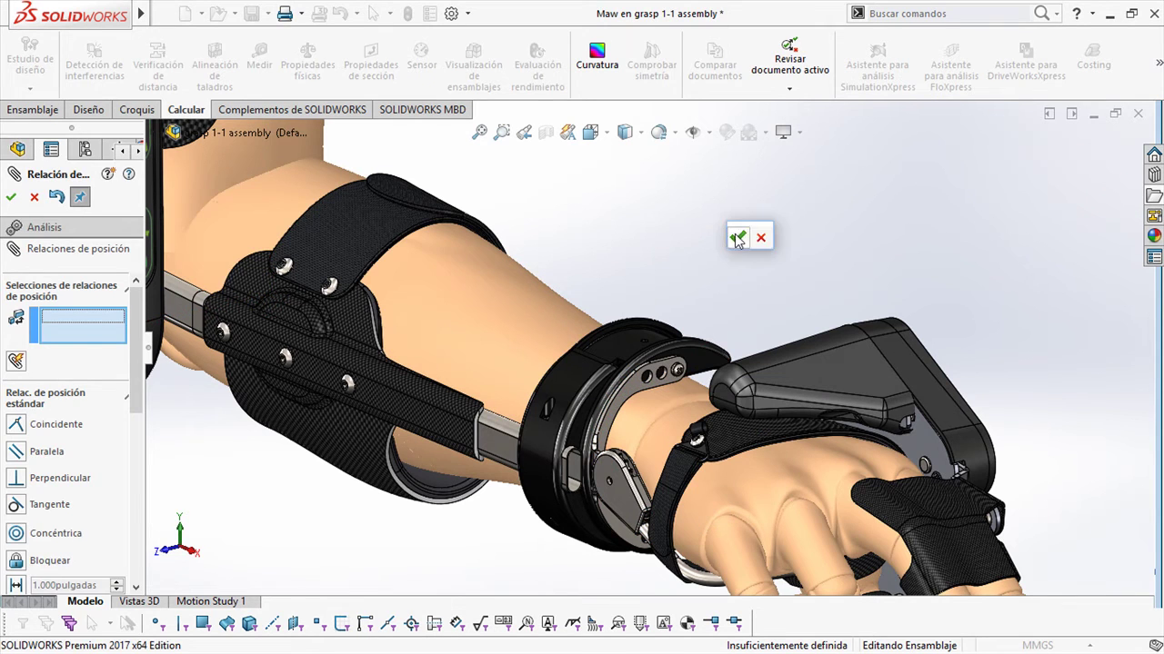
Close the mate command and open the MAW Main Body part in its own window.
key("d")
left_click(748, 247)
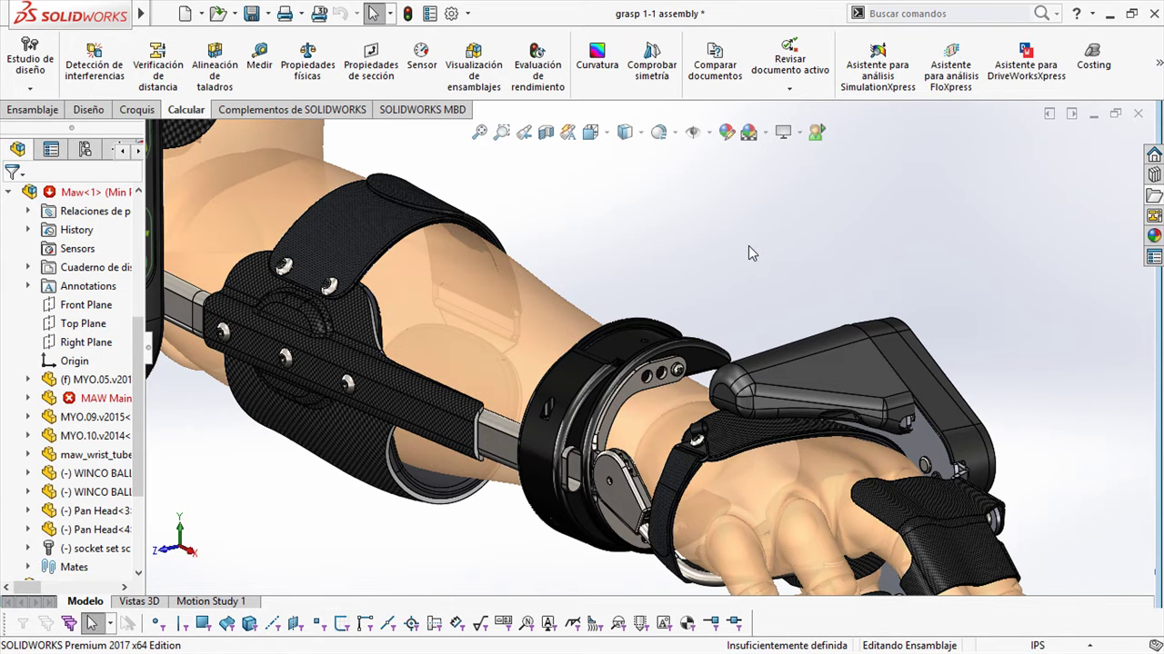
right_click(732, 341)
left_click(749, 344)
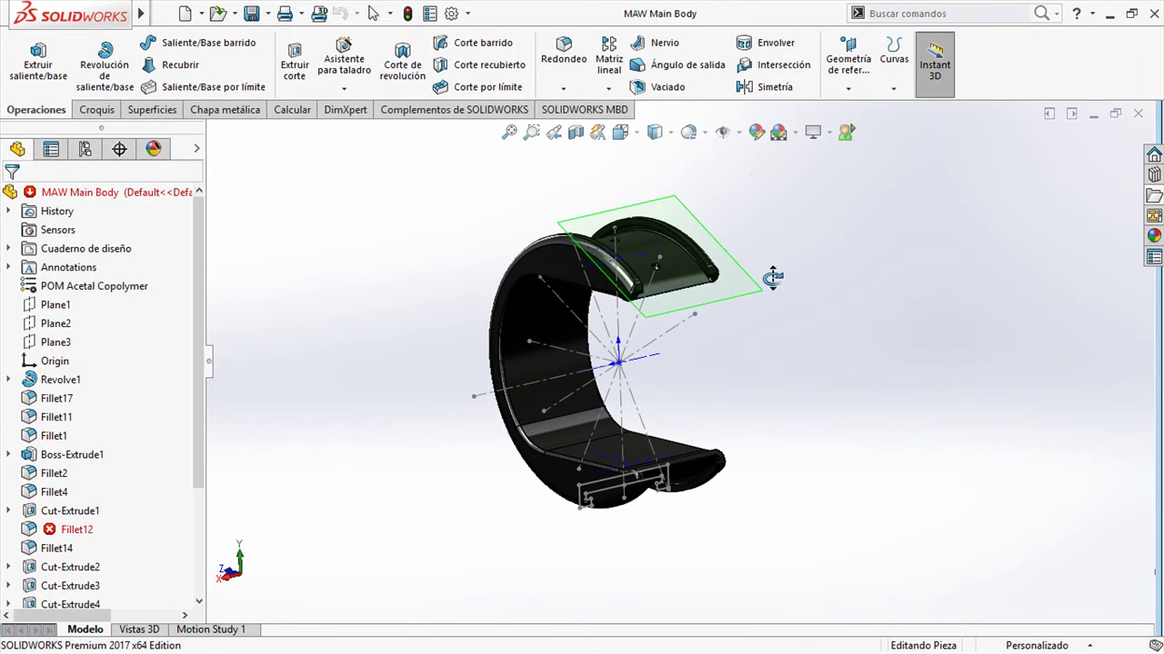
Hide all reference planes, sketches and other reference items in the MAW Main Body view.
left_click(724, 132)
left_click(724, 132)
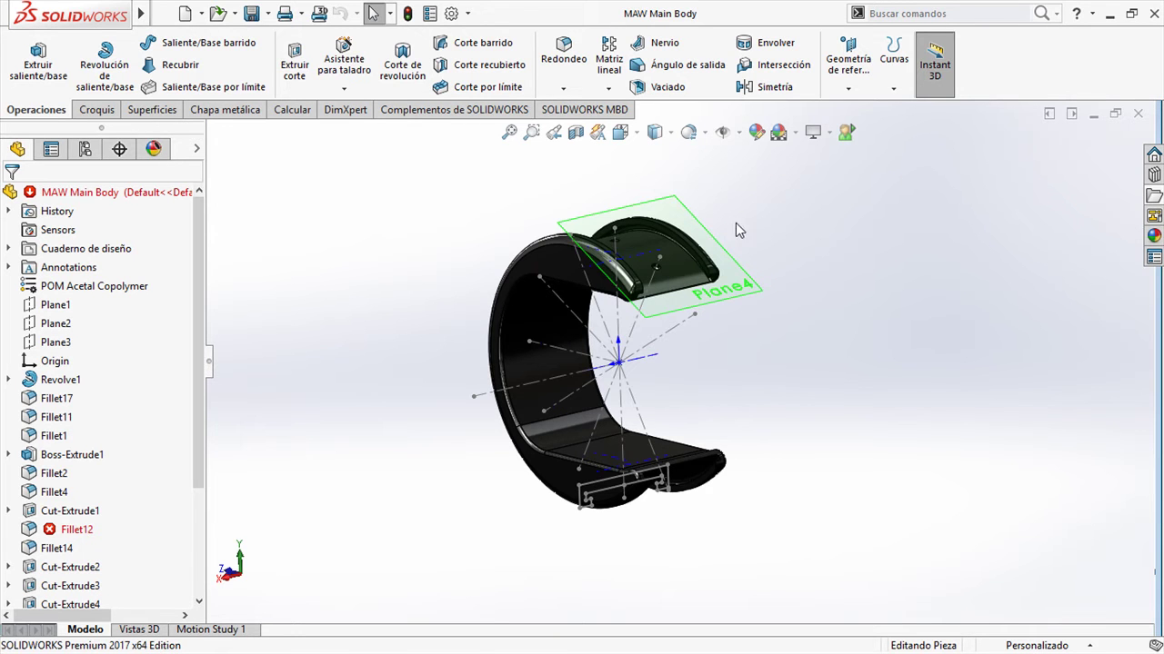
left_click(723, 132)
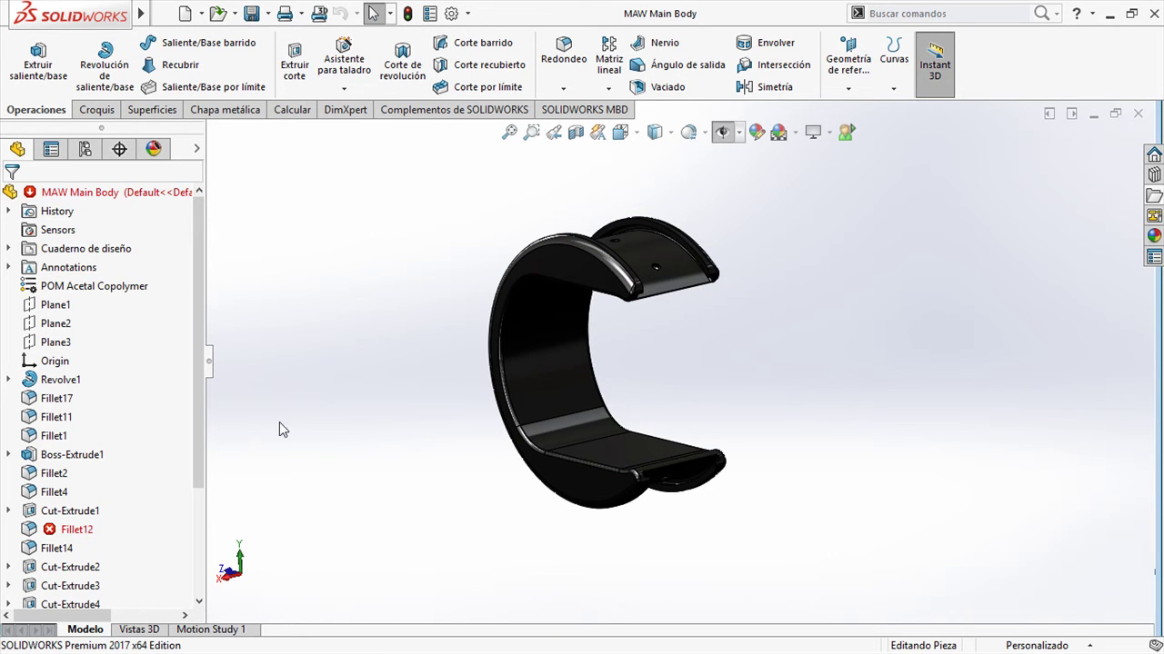
Examine the feature references of Cut-Extrude1, Fillet4, Fillet2 and Fillet14 in the MAW Main Body part.
left_click(90, 515)
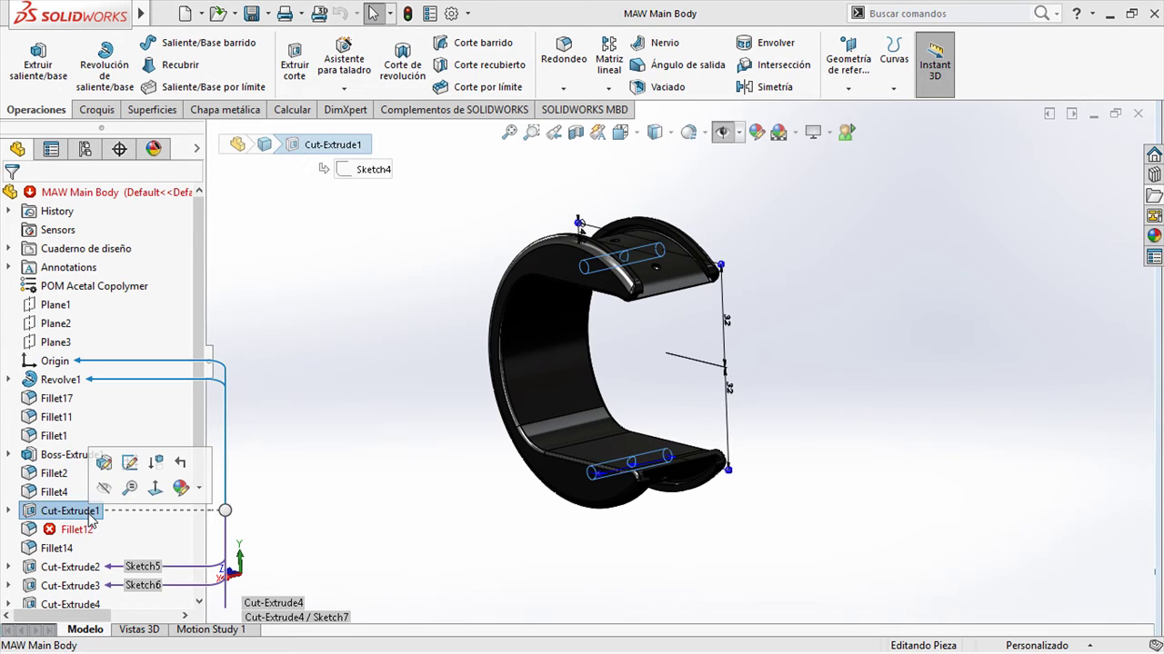
left_click(55, 491)
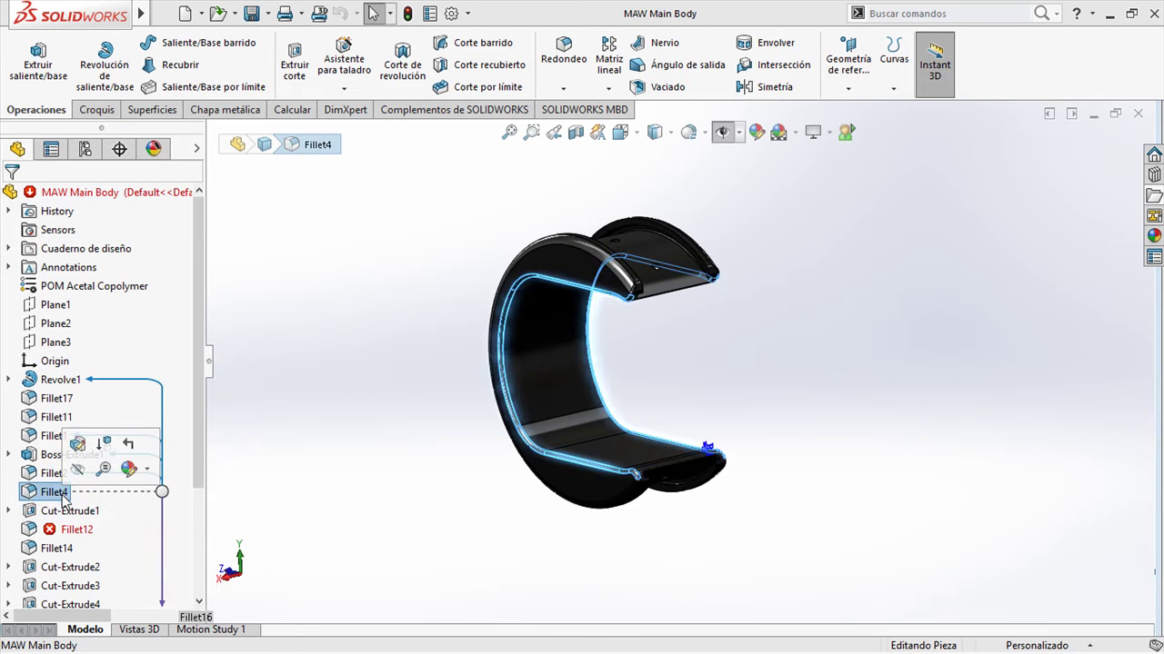
left_click(53, 473)
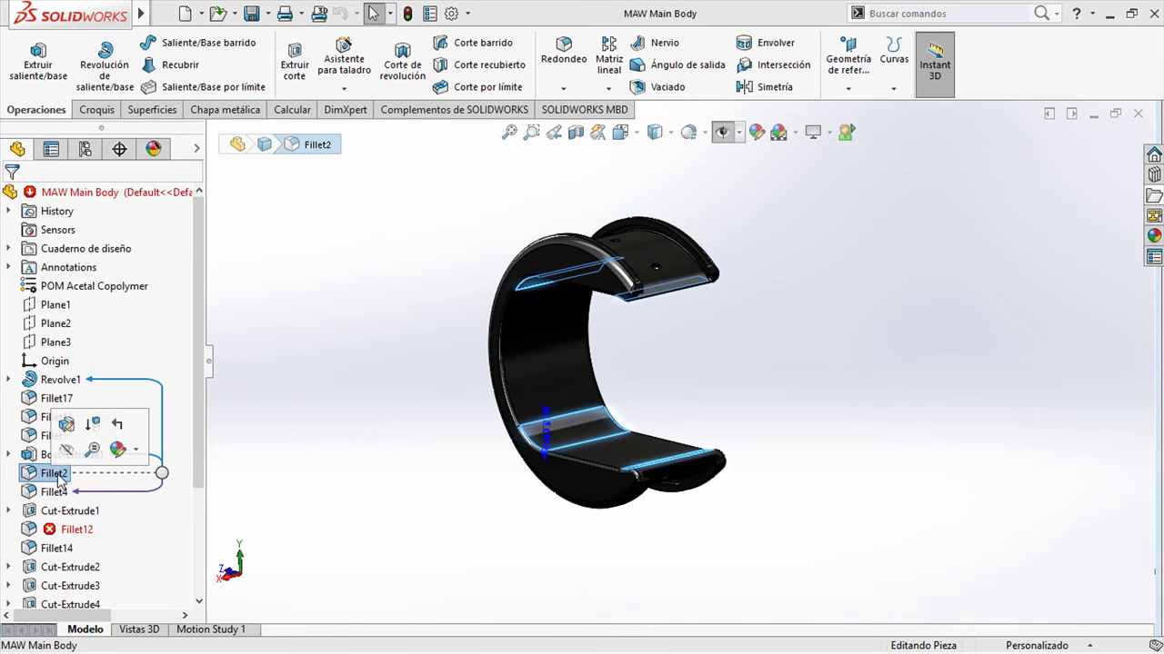
left_click(57, 548)
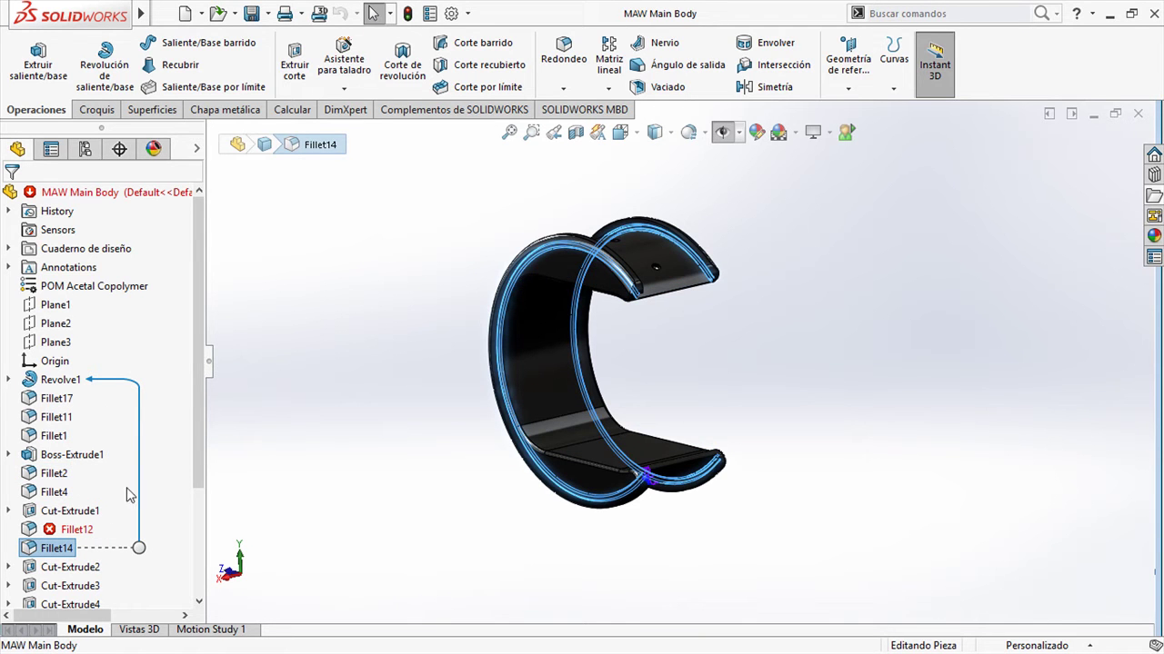
Repair the failed Fillet12 by adding the two long circular rim edges of the cuff as items to fillet.
left_click(78, 534)
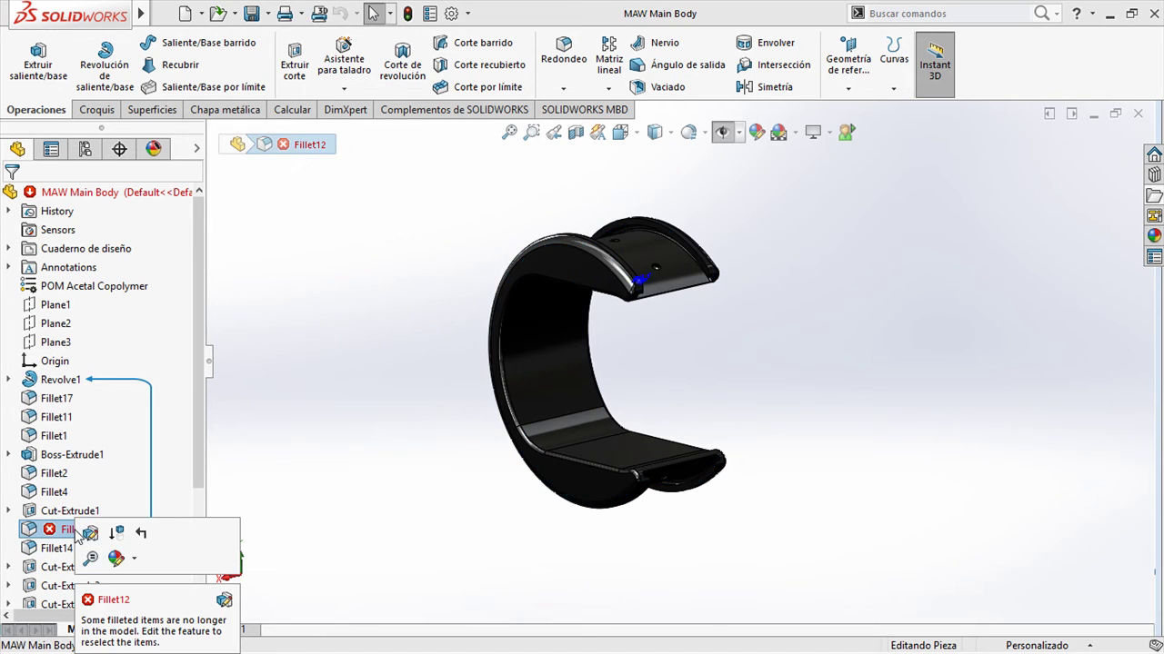
left_click(223, 601)
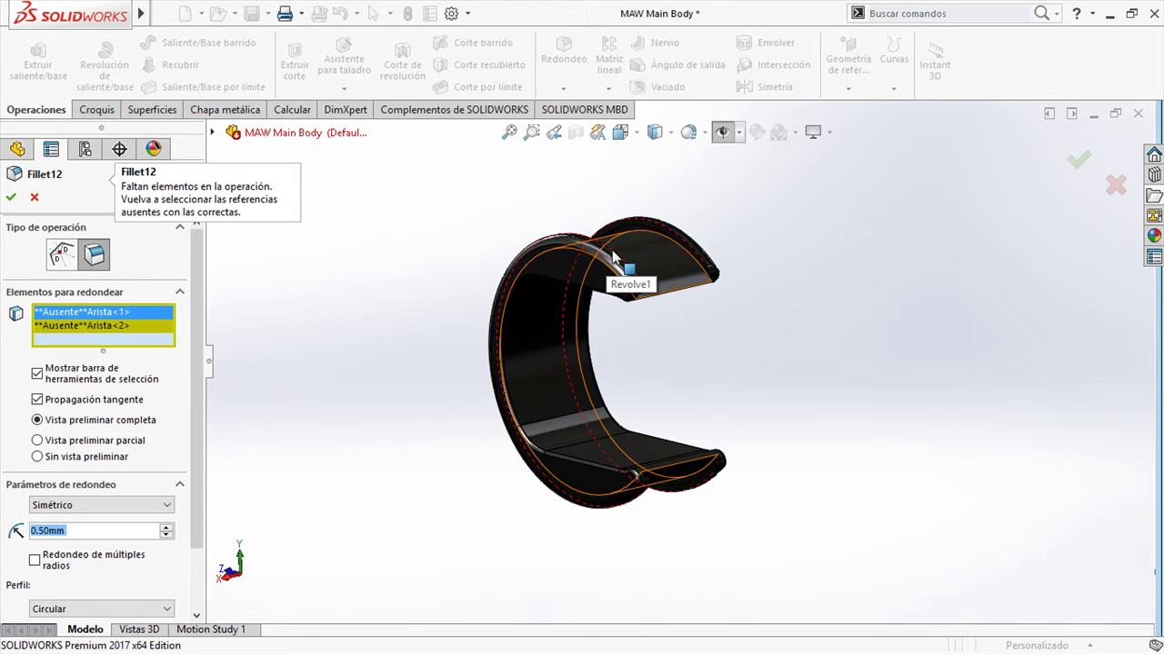
left_click(628, 276)
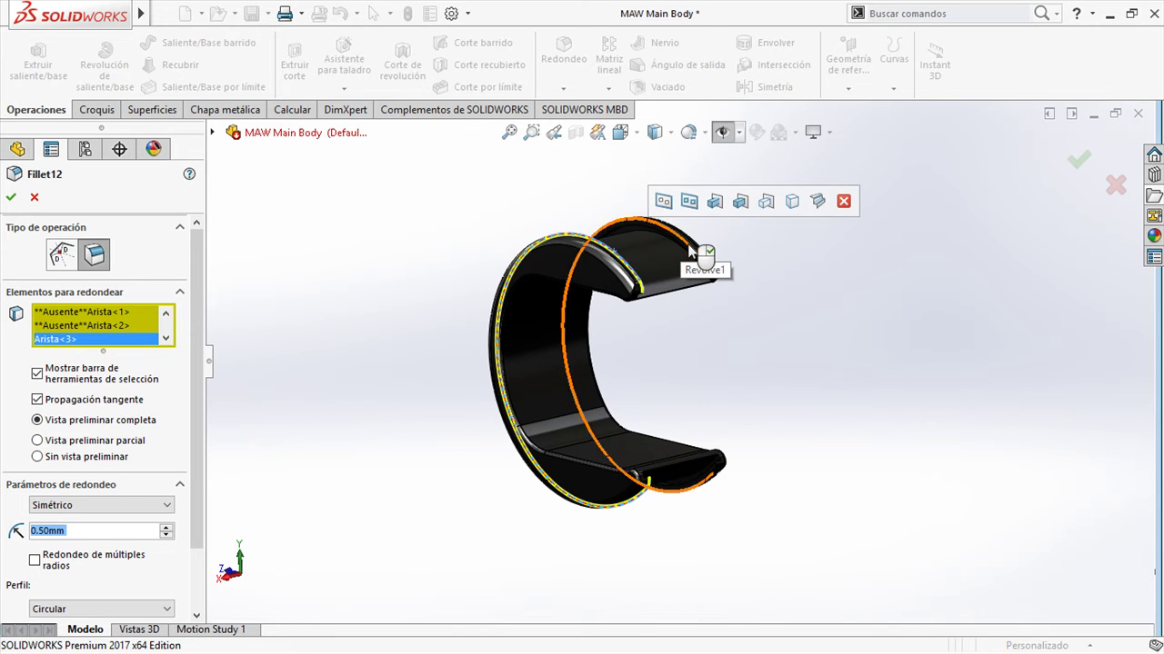
left_click(691, 250)
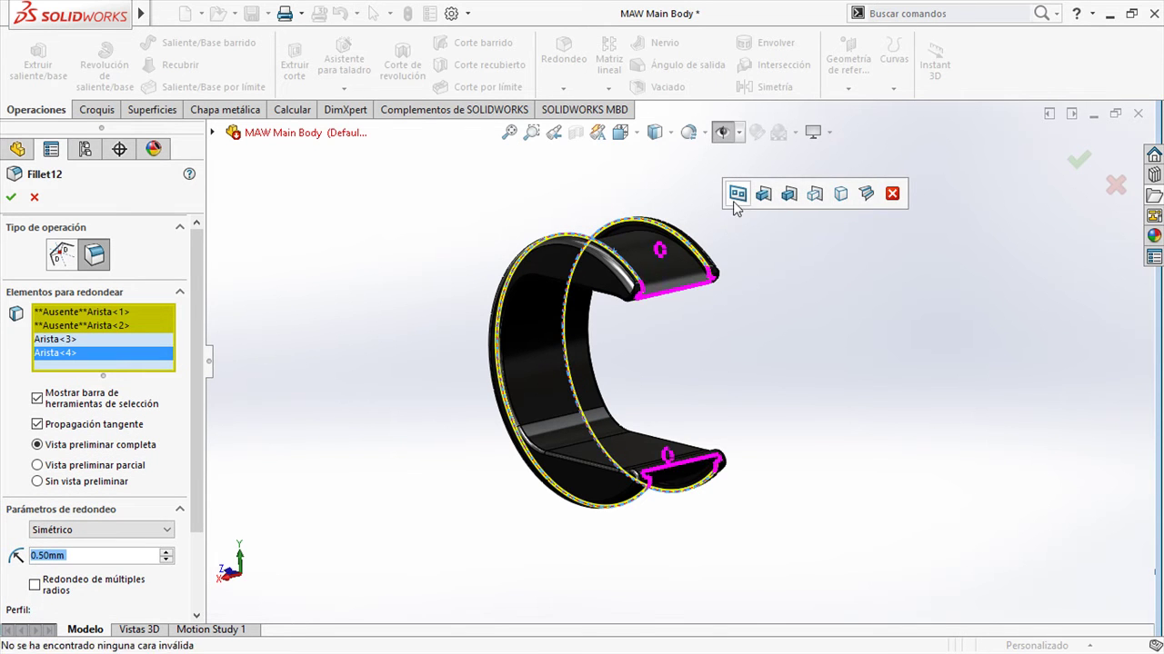
left_click(894, 204)
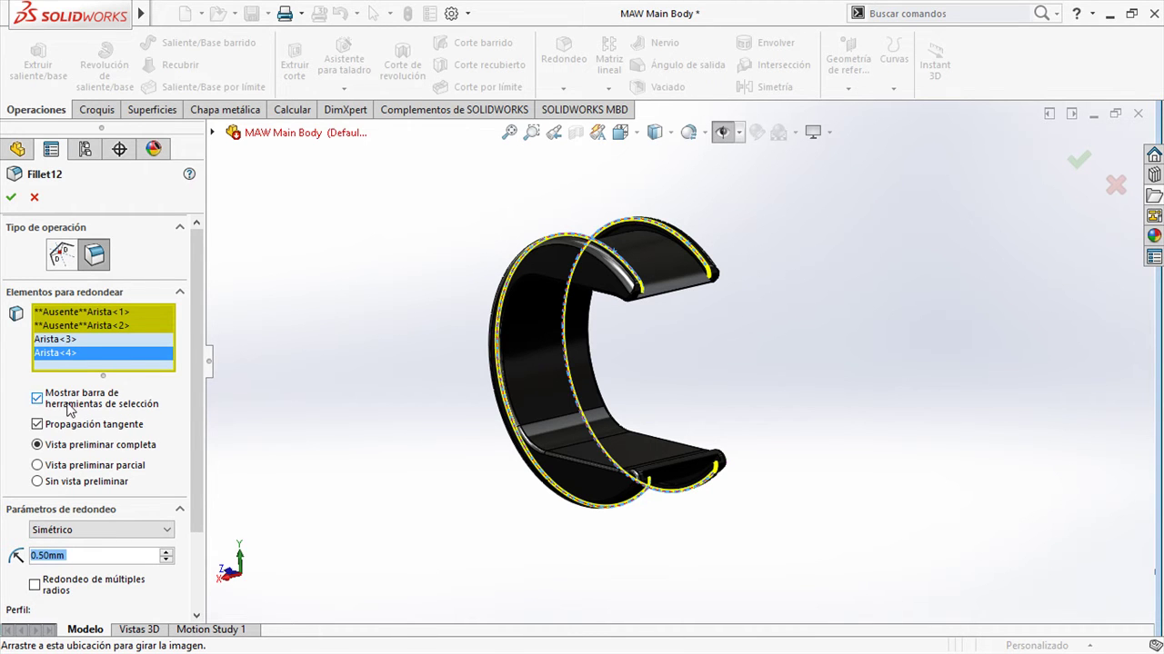
left_click(13, 199)
left_click(624, 355)
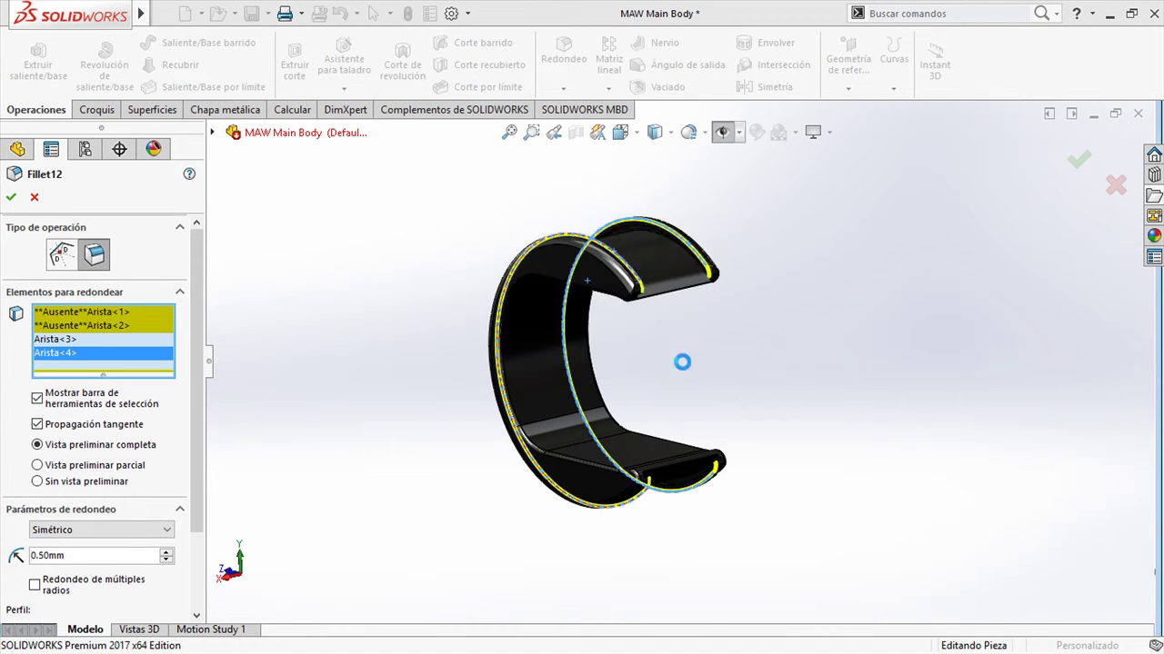
Repair CirPattern1 by selecting the cuff's inner curved face as the missing pattern axis.
scroll(136, 509, "down", 3)
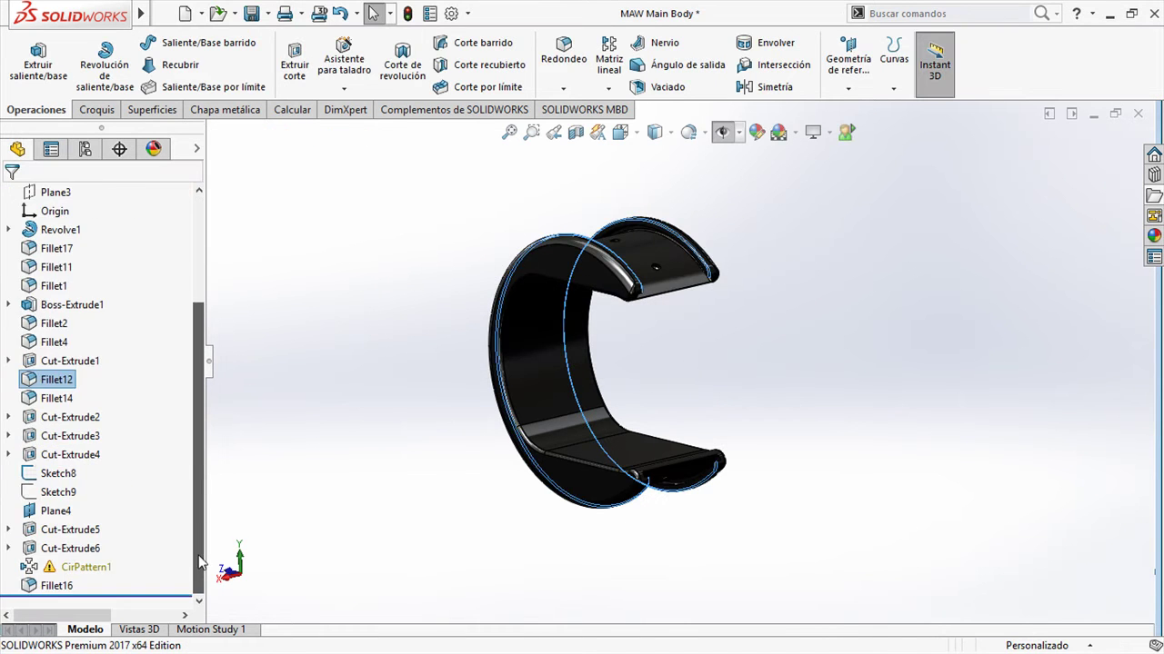
left_click(96, 573)
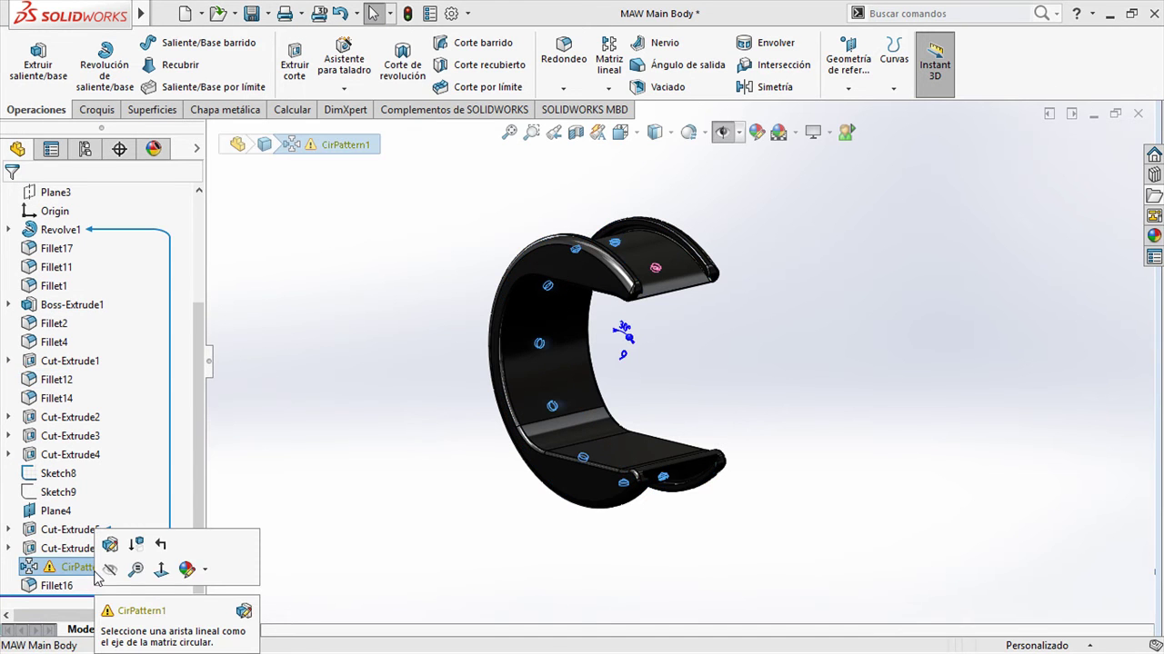
left_click(242, 612)
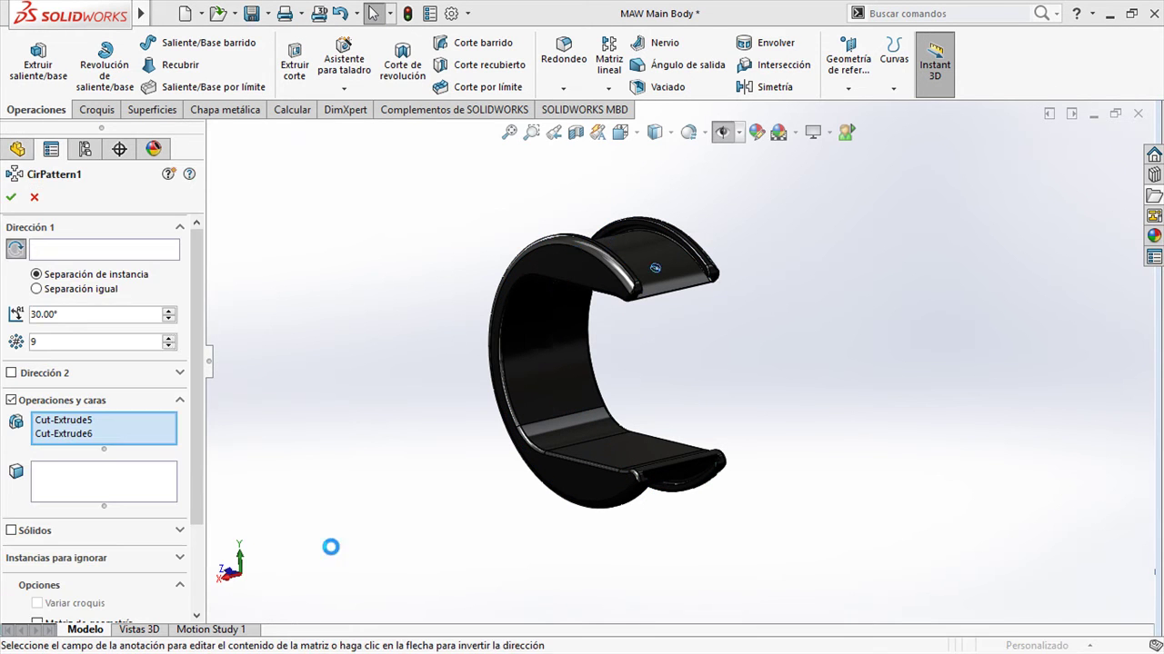
left_click(686, 337)
left_click(151, 252)
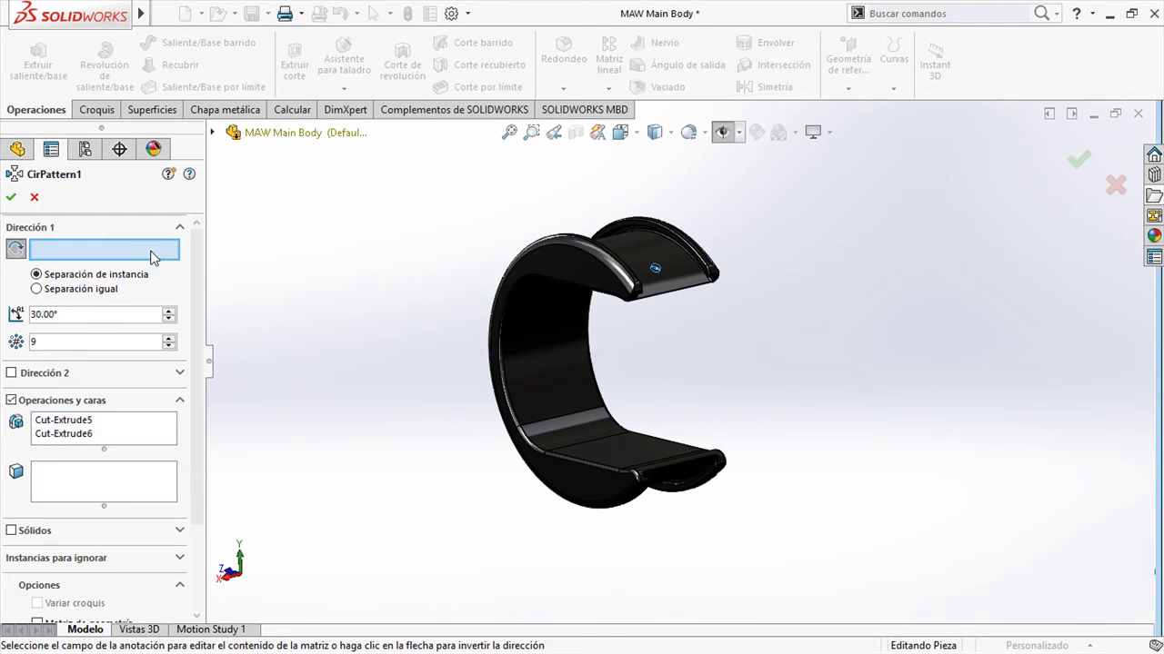
left_click(536, 367)
key("Return")
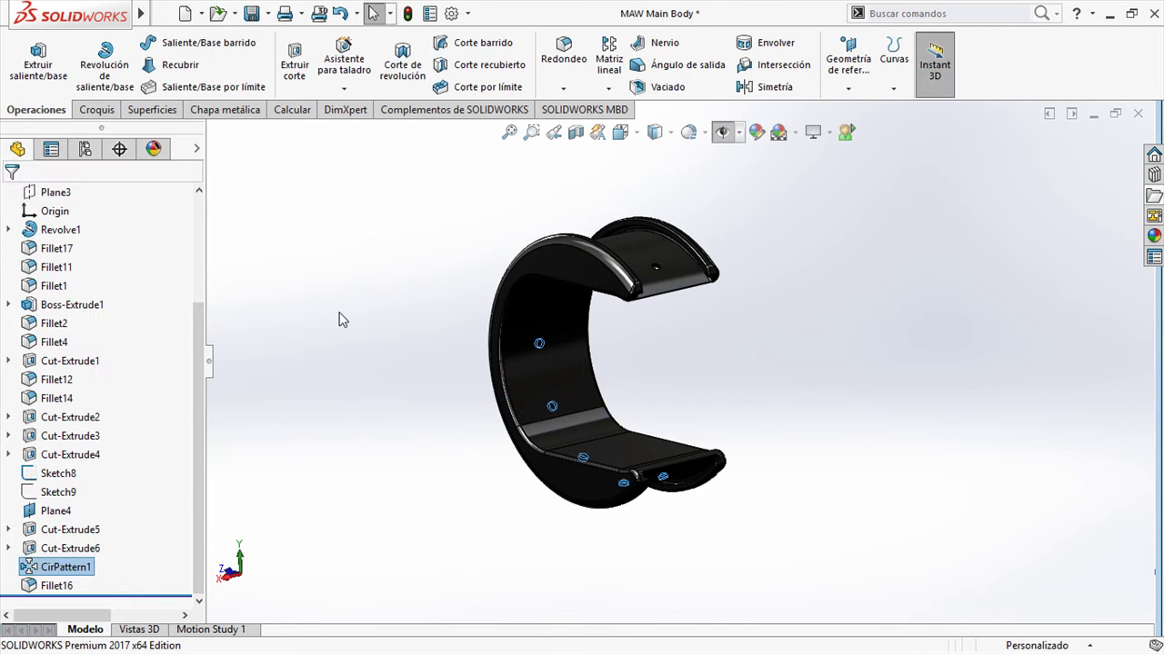
Switch to the grasp 1-1 assembly and open the Pan Head screw at the end of the wrist bracket, using the magnifier to pick it.
key("ctrl+Tab")
left_click(631, 345)
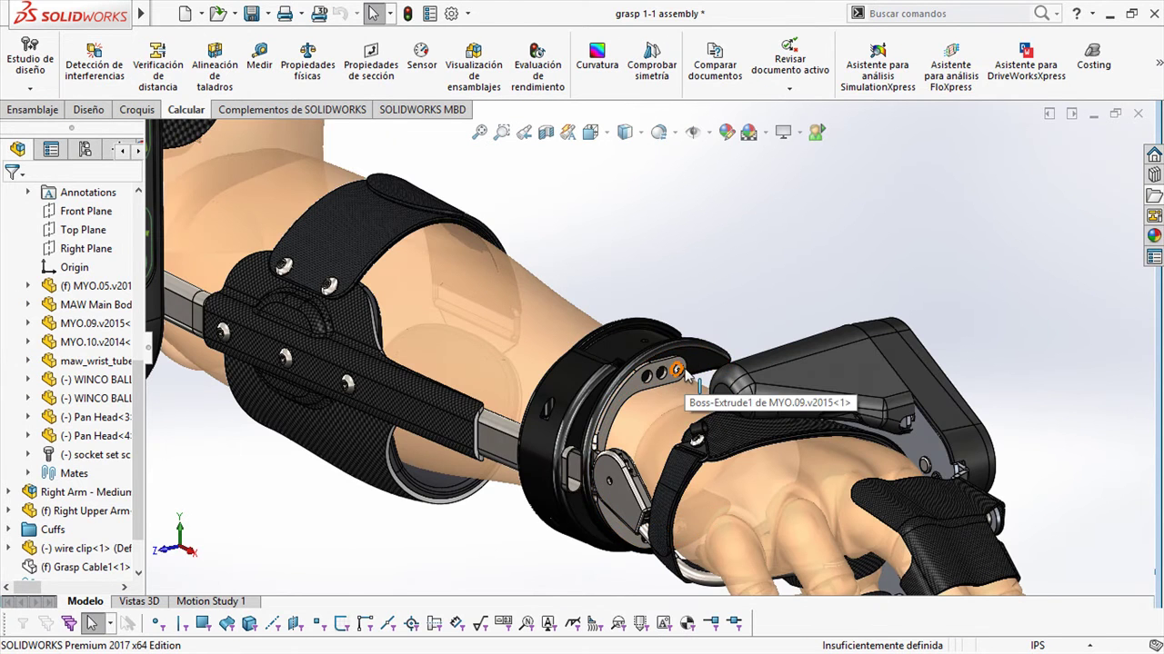
scroll(684, 373, "down", 3)
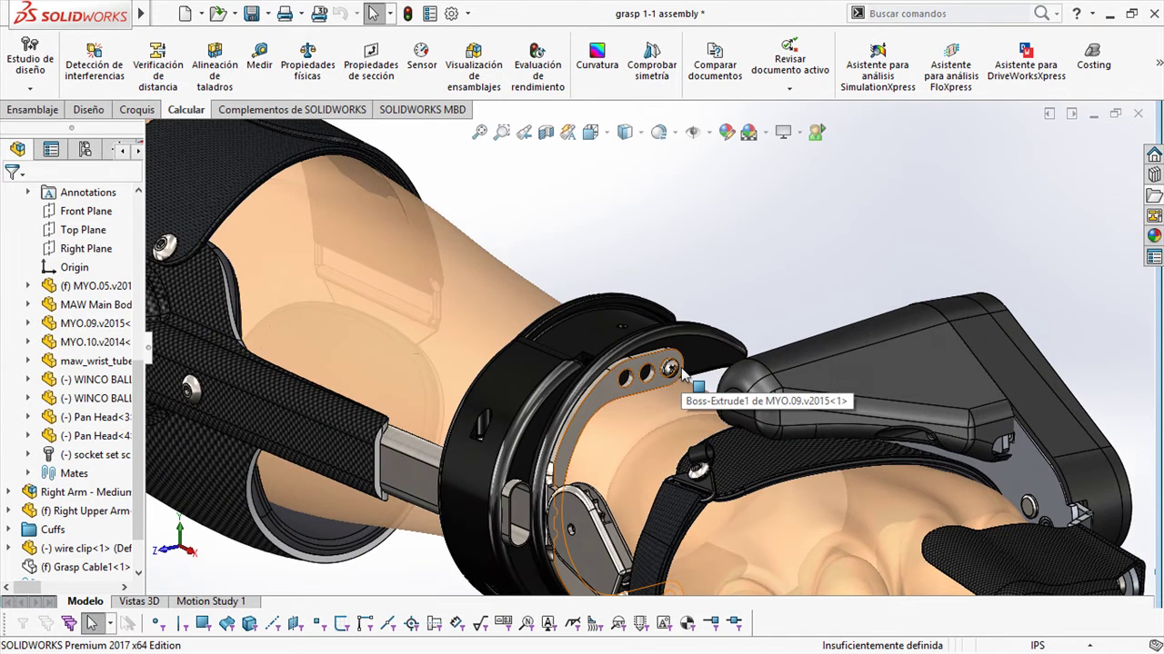
key("g")
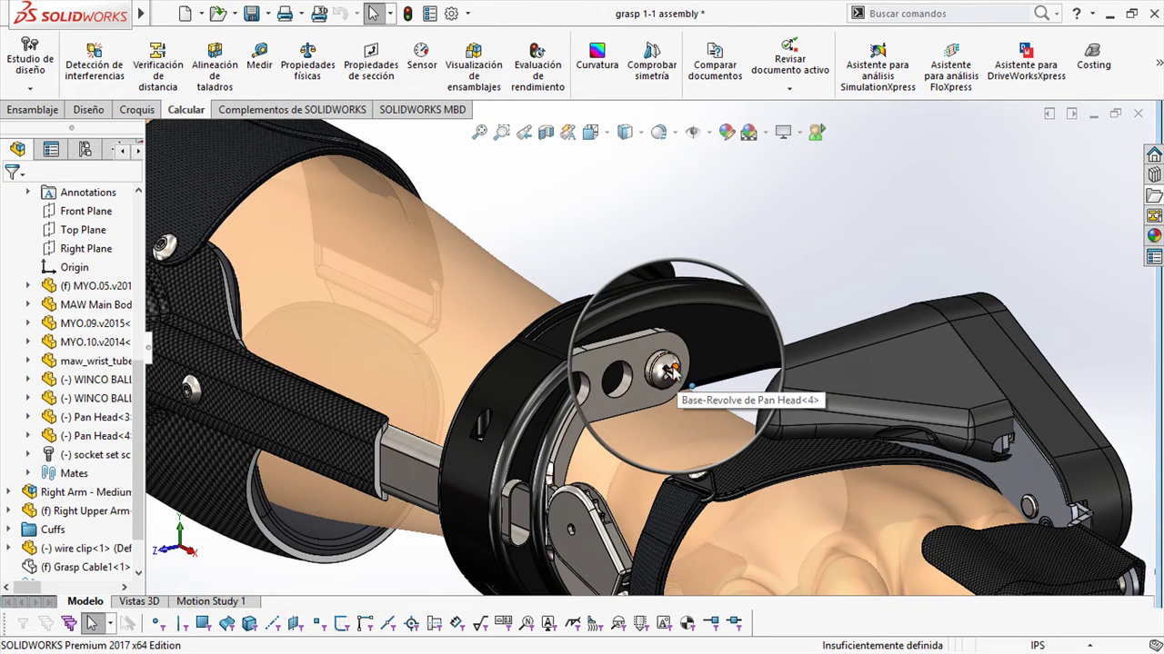
left_click(669, 366)
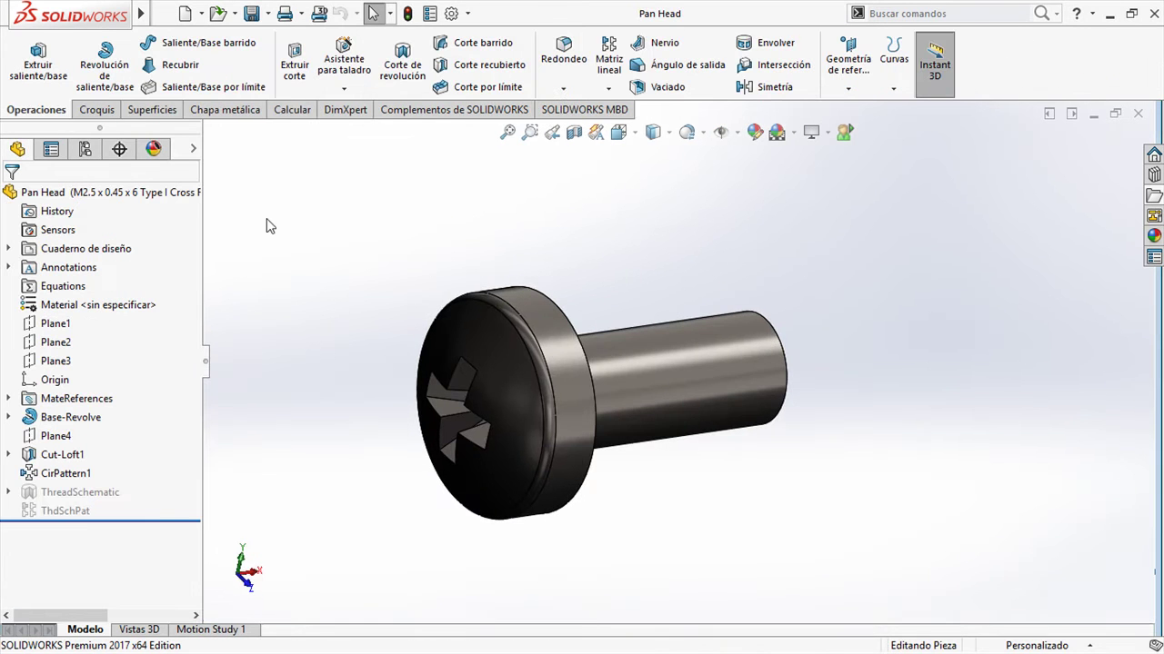
Show the Pan Head part's configurations and set their tree order to Literal.
middle_click_drag(403, 289, 476, 306)
left_click(85, 148)
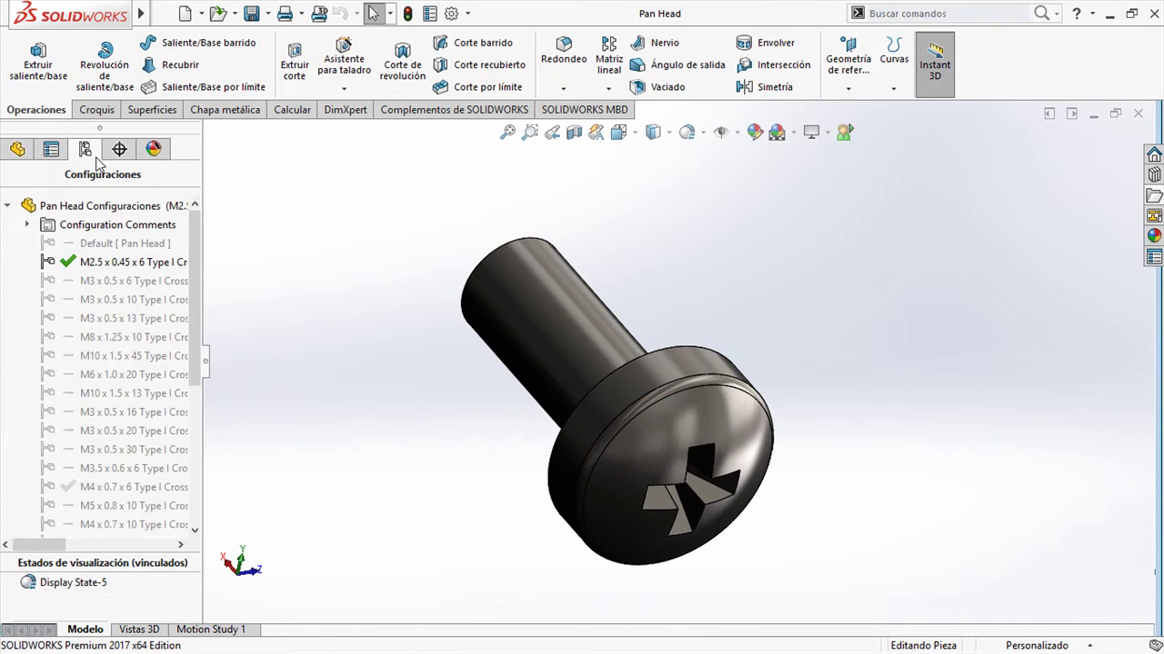
right_click(125, 208)
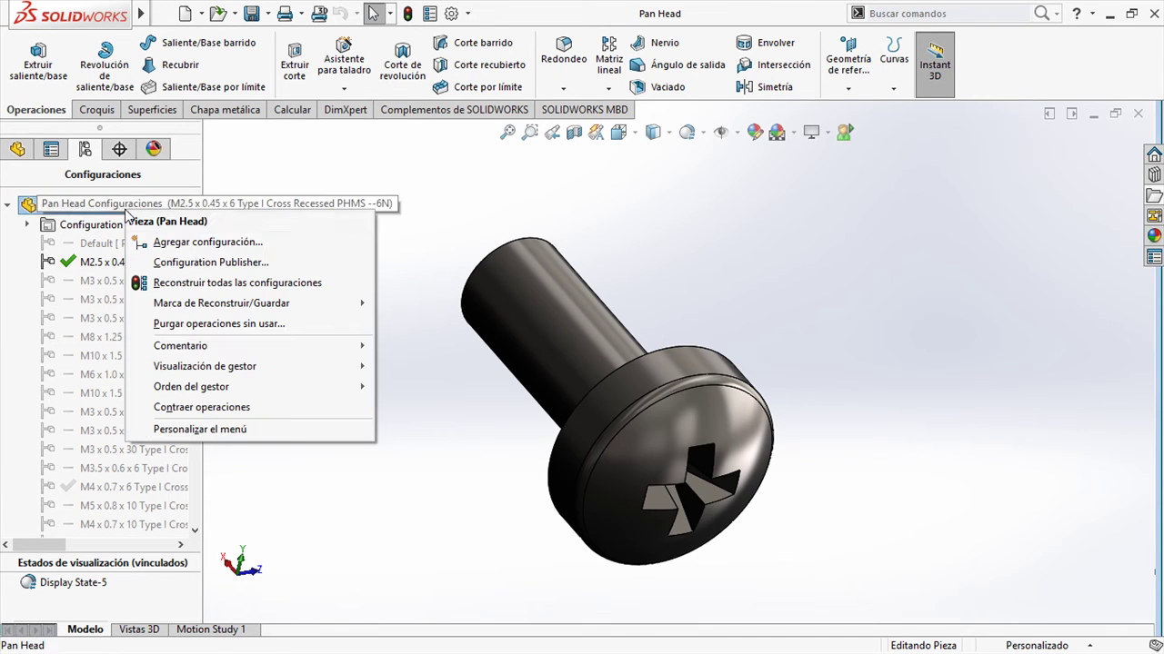
mouse_move(202, 392)
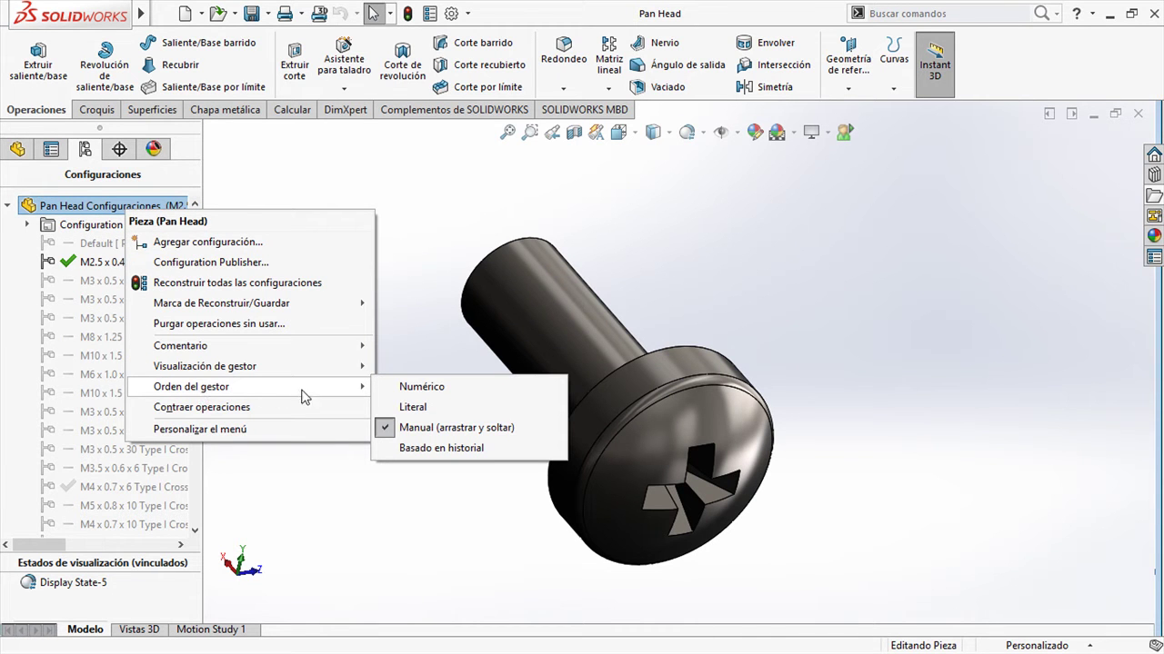
left_click(397, 408)
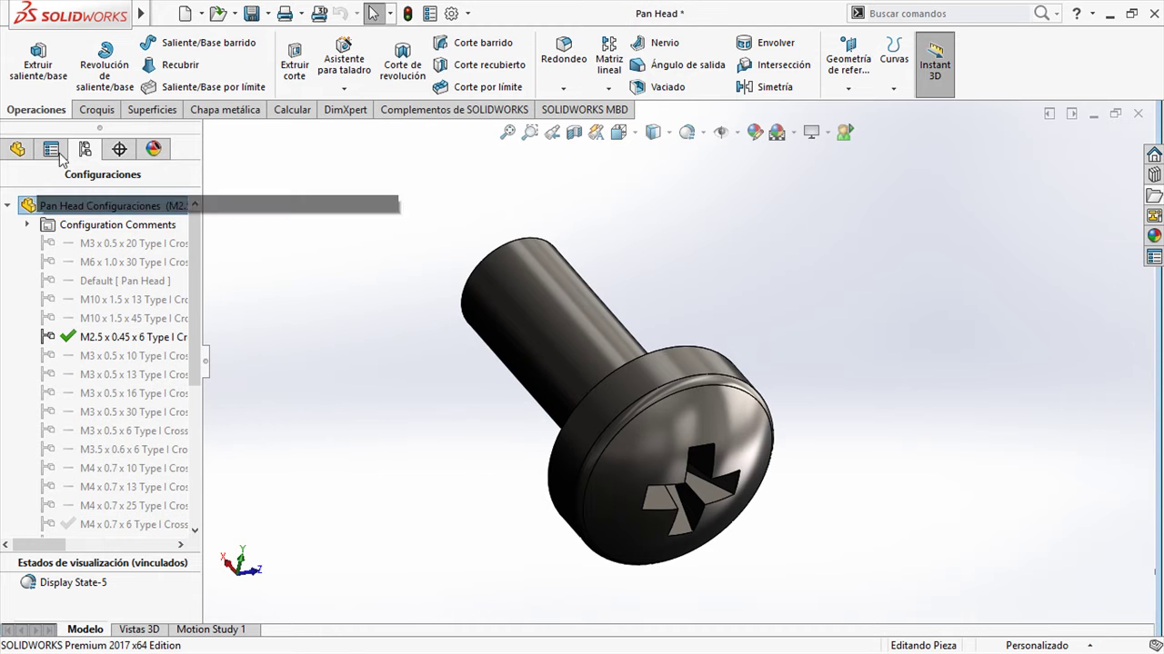
Set the tree order of the Pan Head configurations to Numeric.
right_click(116, 206)
mouse_move(345, 383)
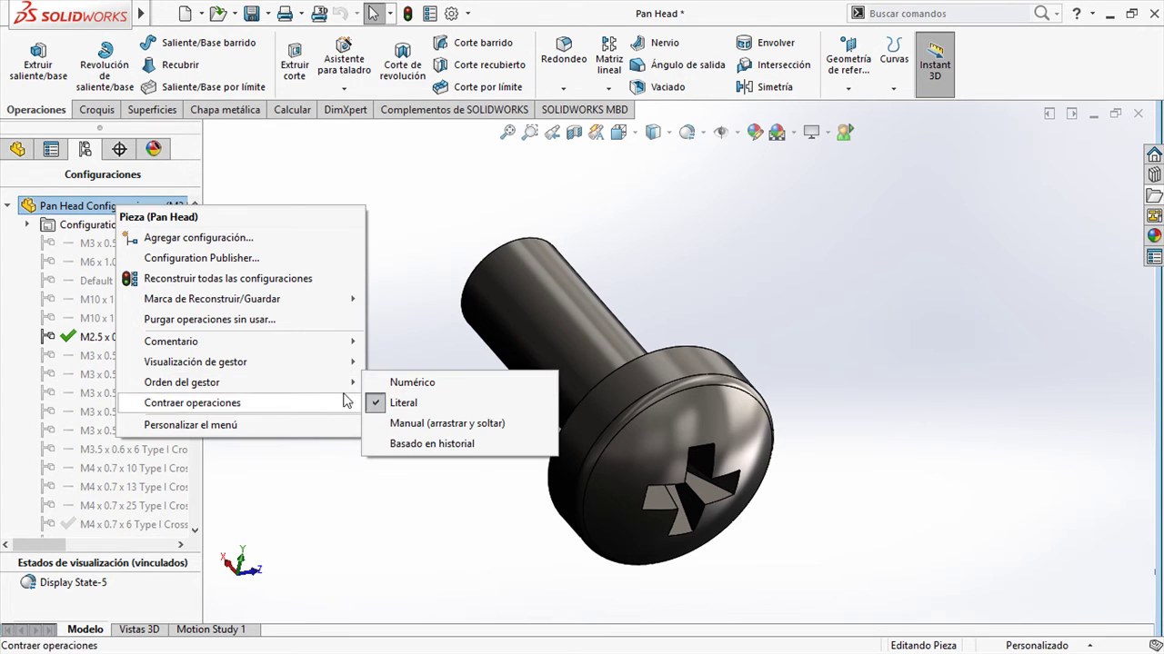
left_click(390, 382)
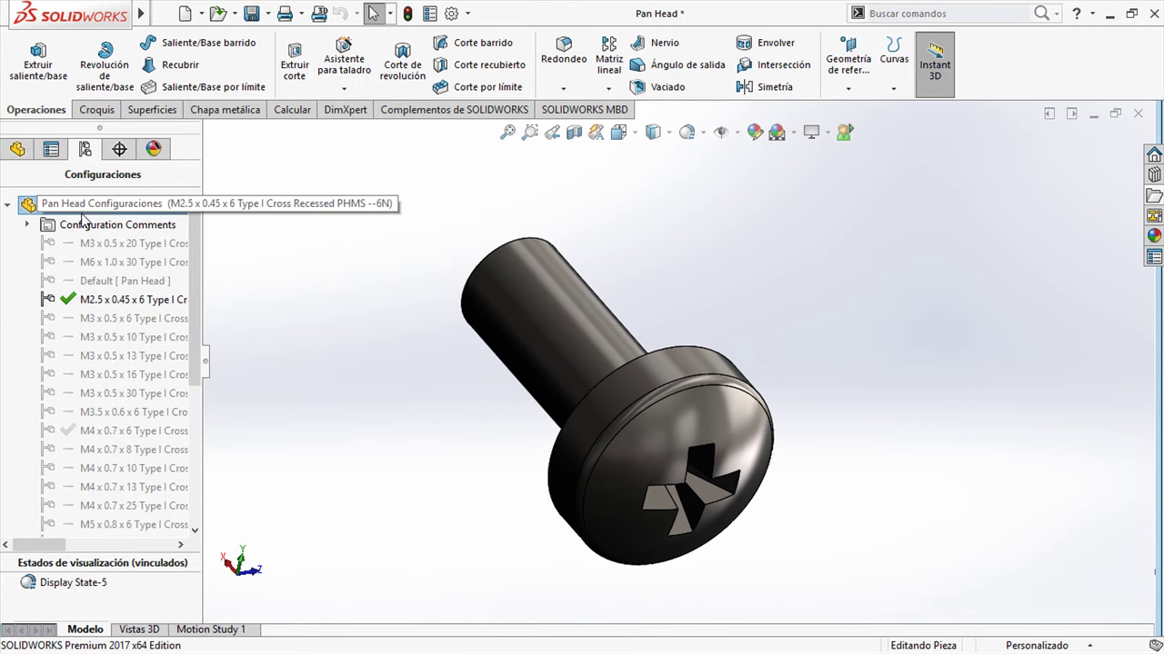
Set the configuration order to manual and move the M4 x 0.7 x 6 configuration to the start of the list.
right_click(82, 209)
mouse_move(233, 390)
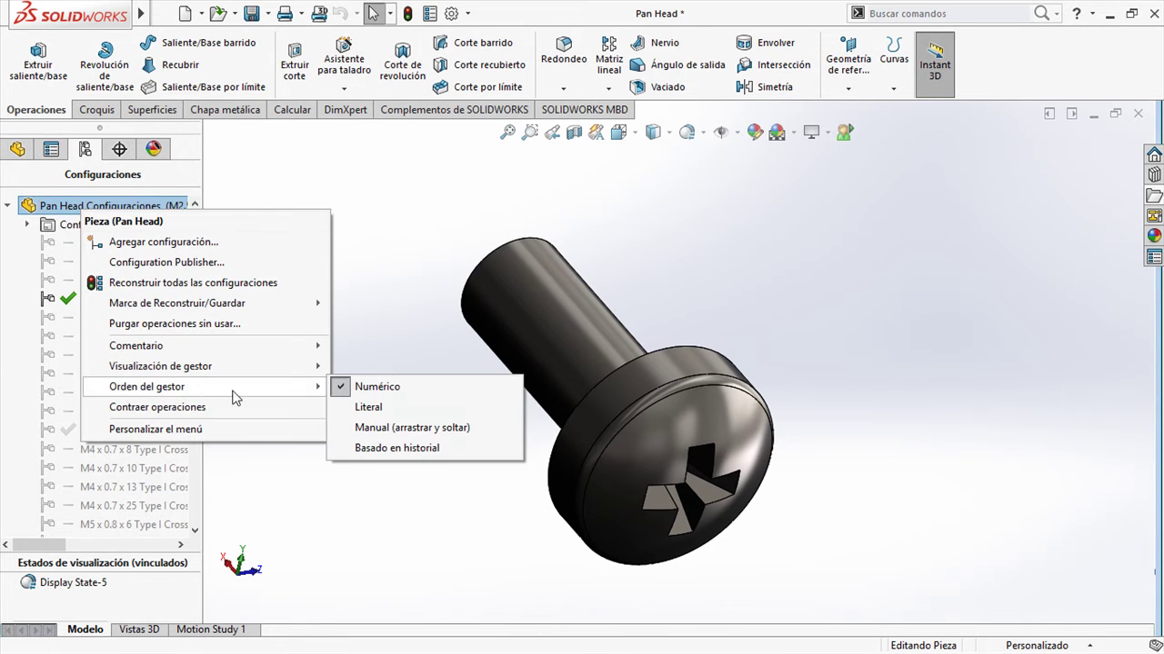
left_click(368, 432)
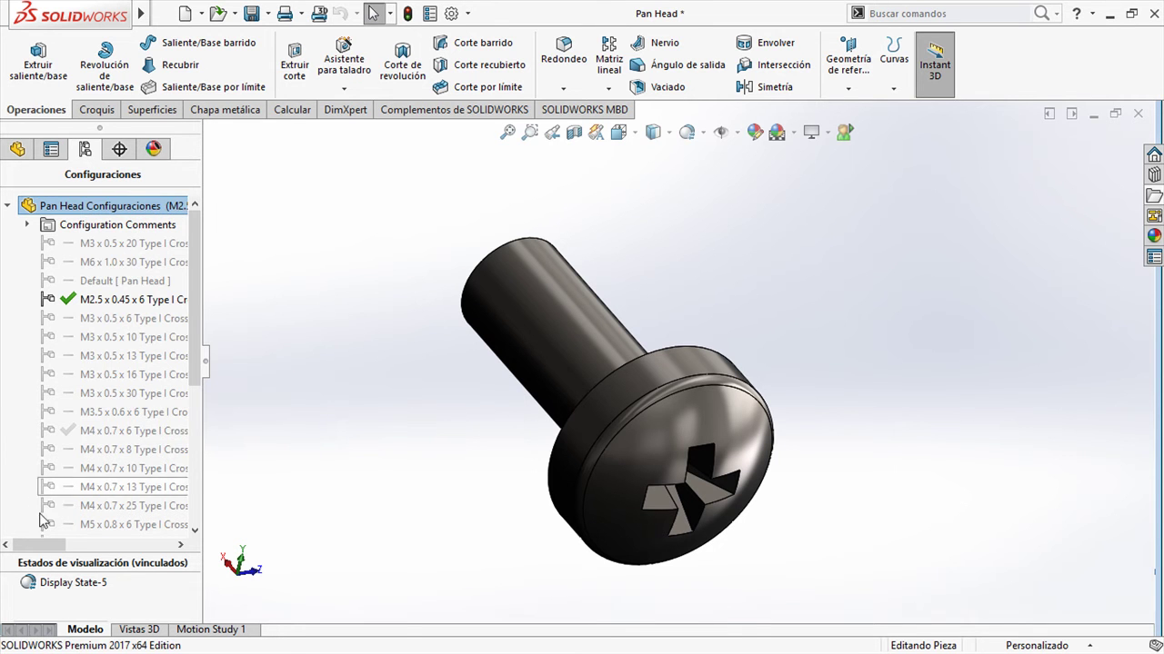
left_click_drag(91, 429, 78, 278)
left_click_drag(260, 303, 261, 304)
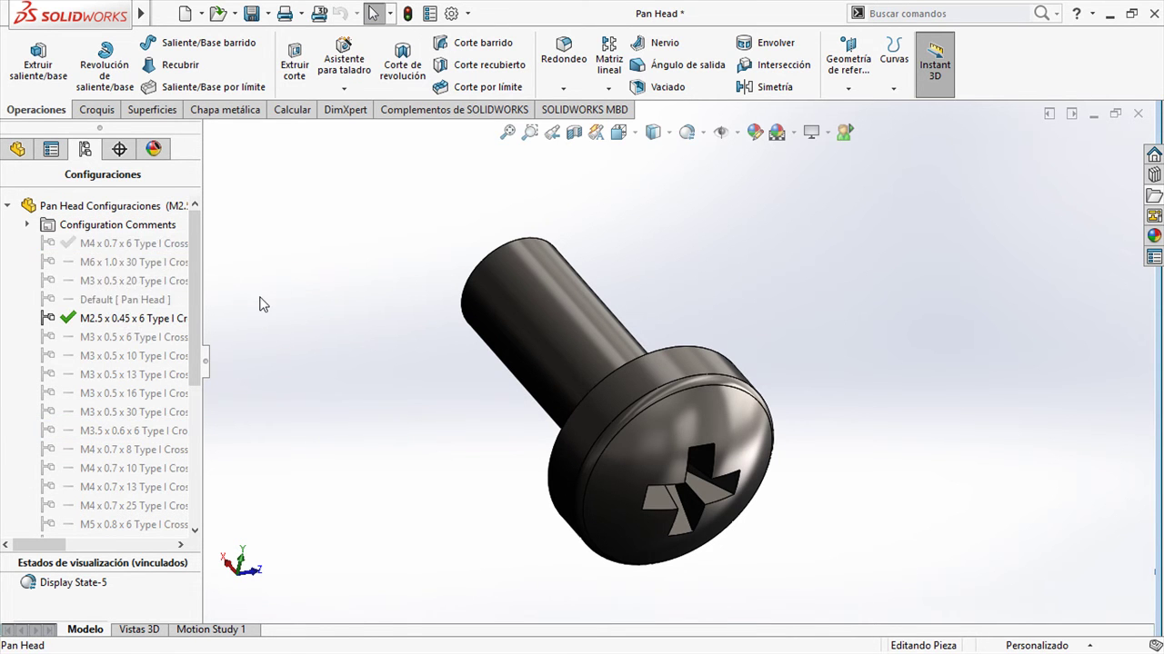
Switch to the grasp 1-1 assembly and set the wrist bracket's Pan Head screw to the M4 x 0.7 x 6 configuration.
key("ctrl+Tab")
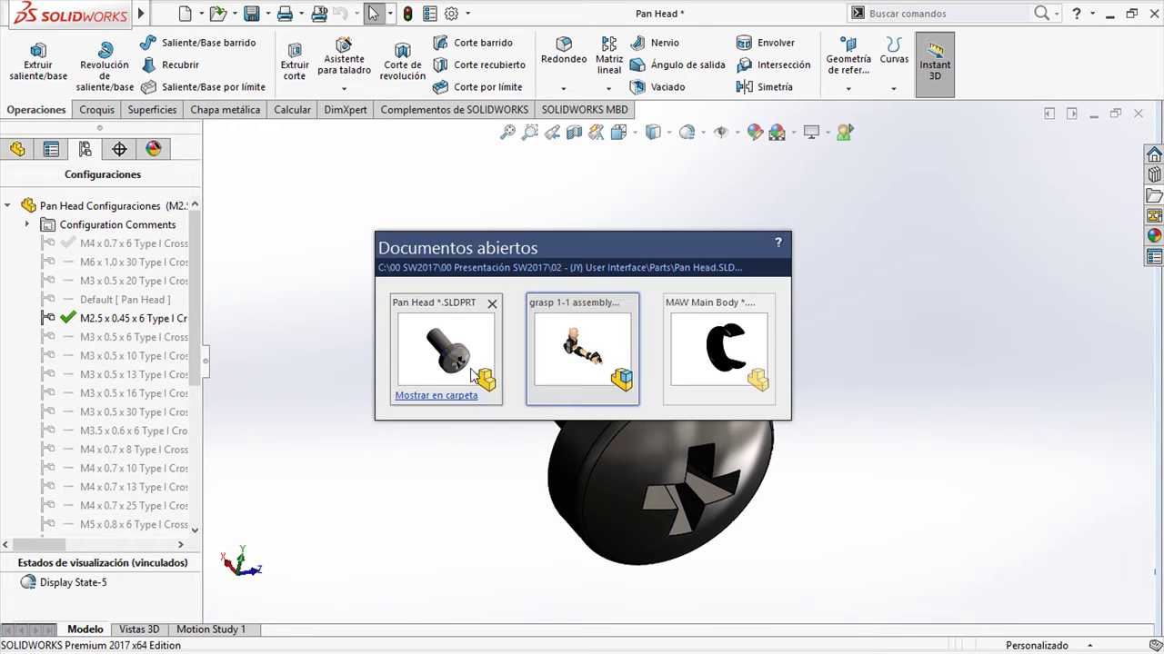
left_click(569, 364)
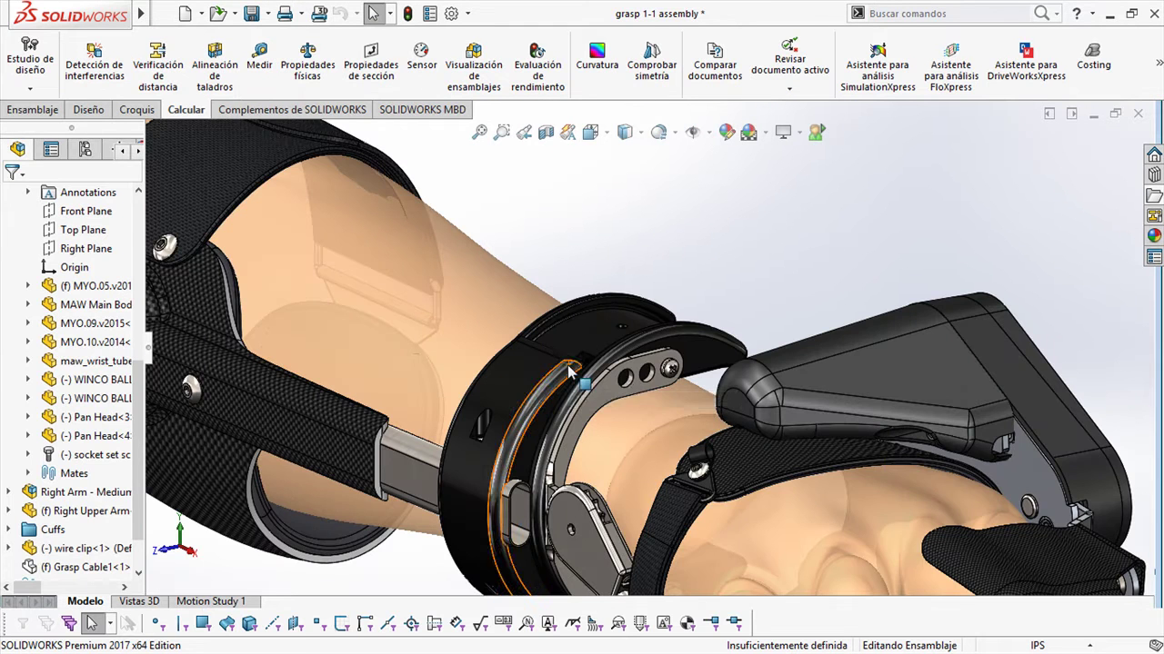
scroll(670, 368, "down", 3)
left_click(670, 371)
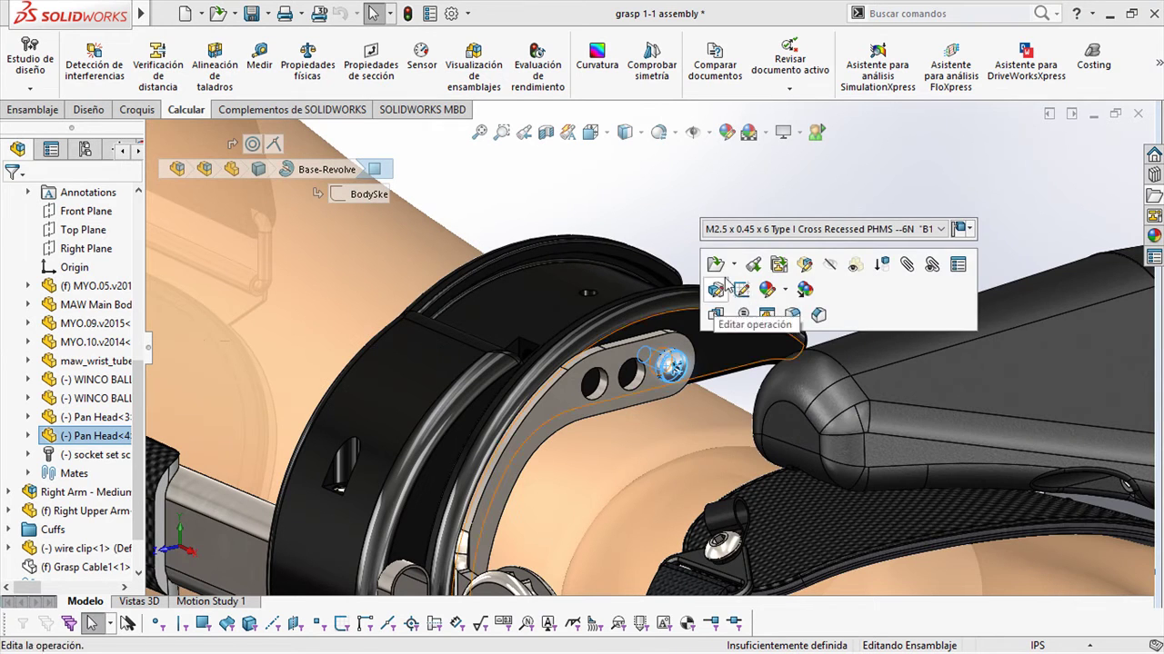
left_click(746, 230)
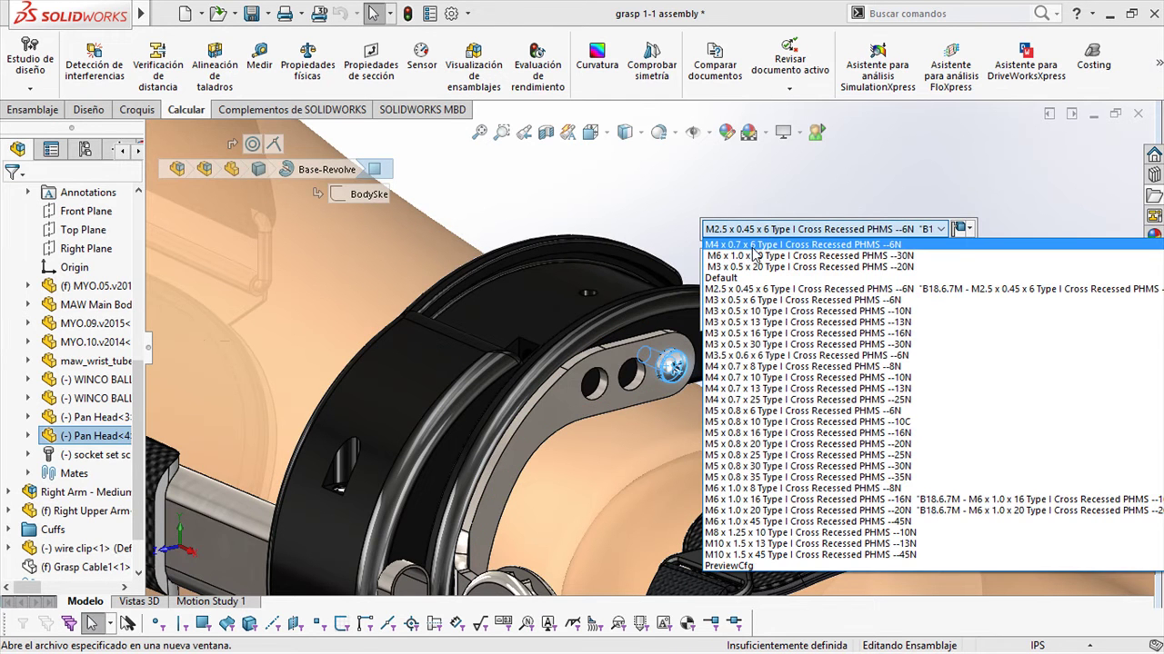
left_click(754, 245)
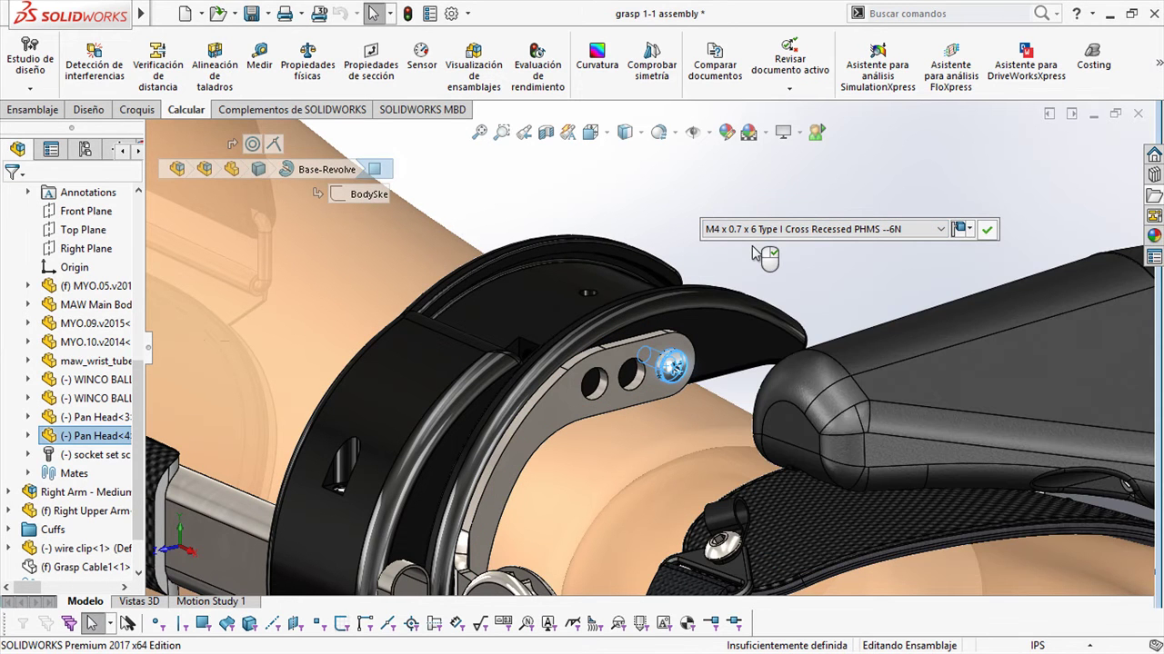
left_click(752, 255)
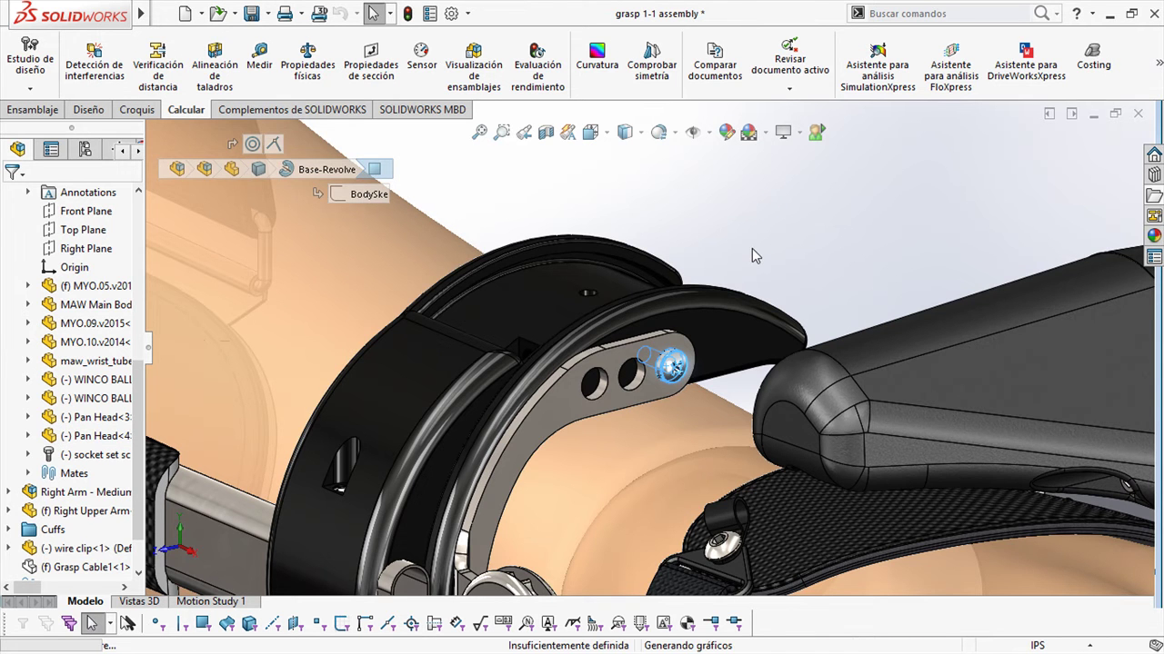
Collapse the Maw subassembly in the feature tree and expand the assembly's Comments folder.
scroll(752, 255, "up", 8)
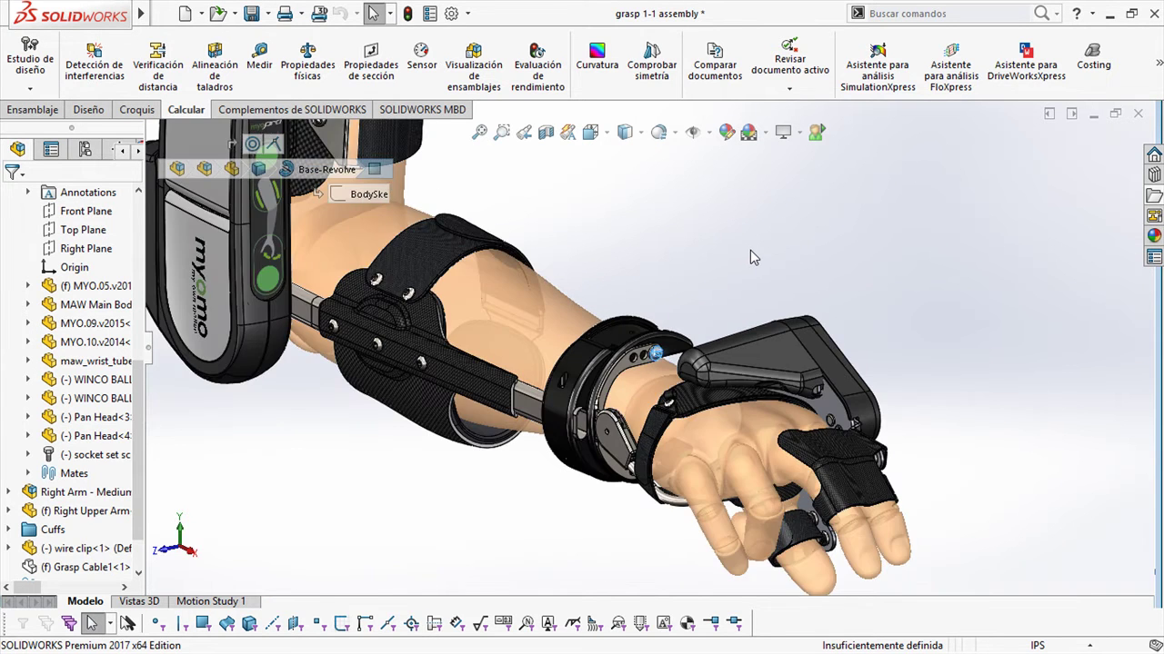
scroll(699, 258, "up", 1)
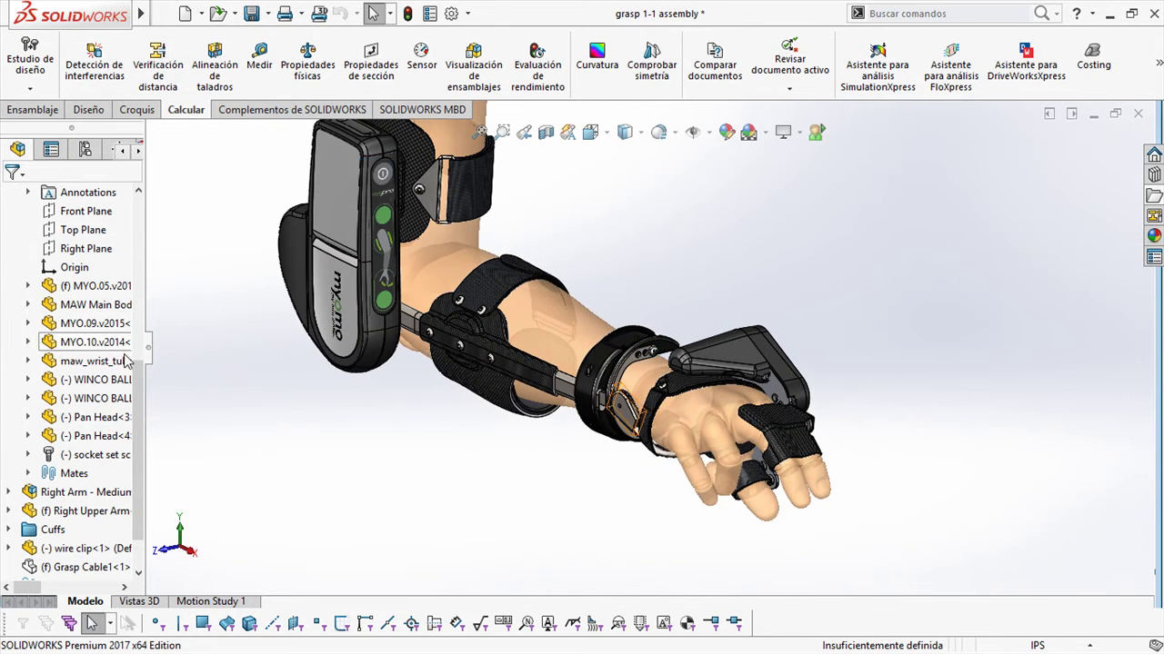
left_click_drag(138, 399, 139, 214)
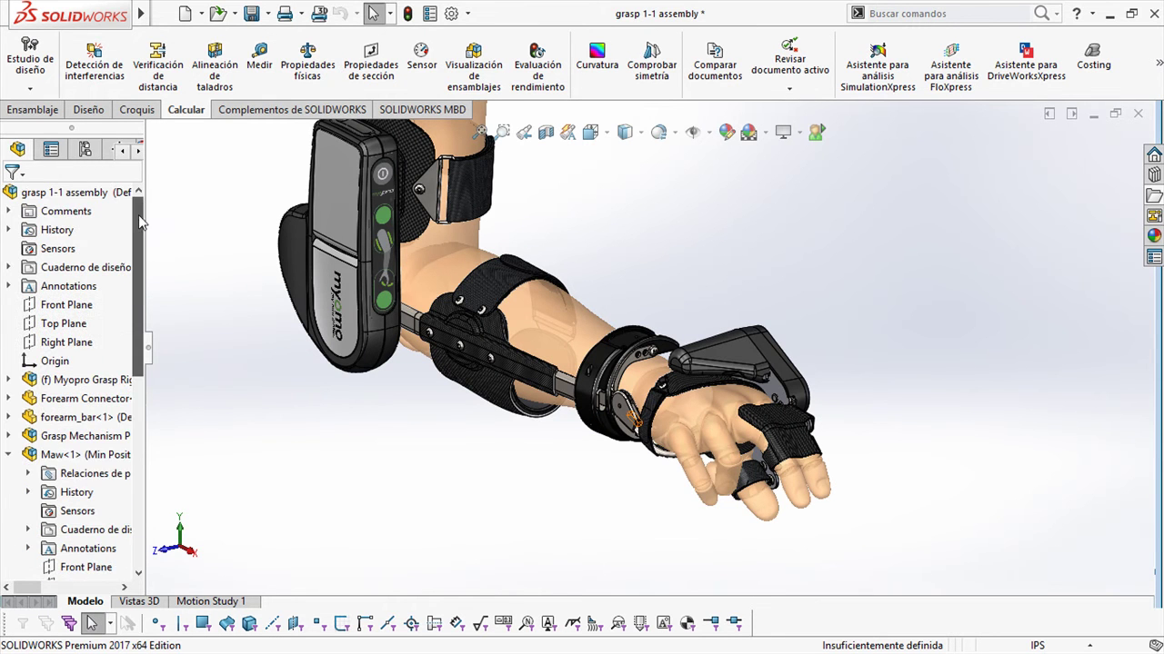
left_click(7, 455)
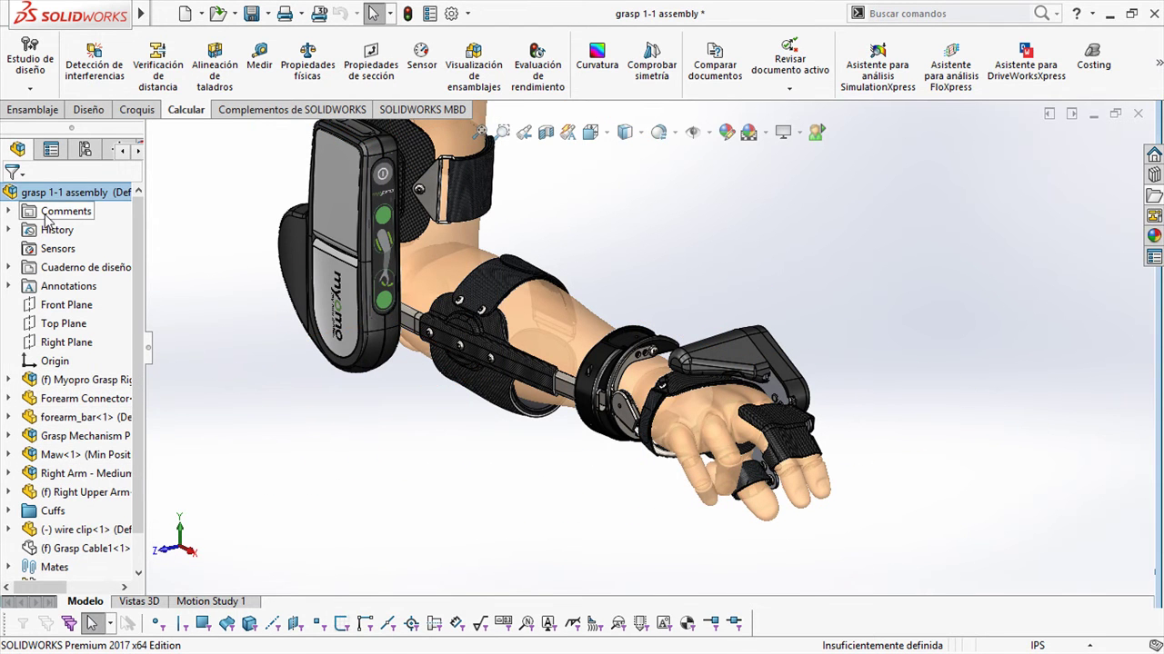
left_click(11, 211)
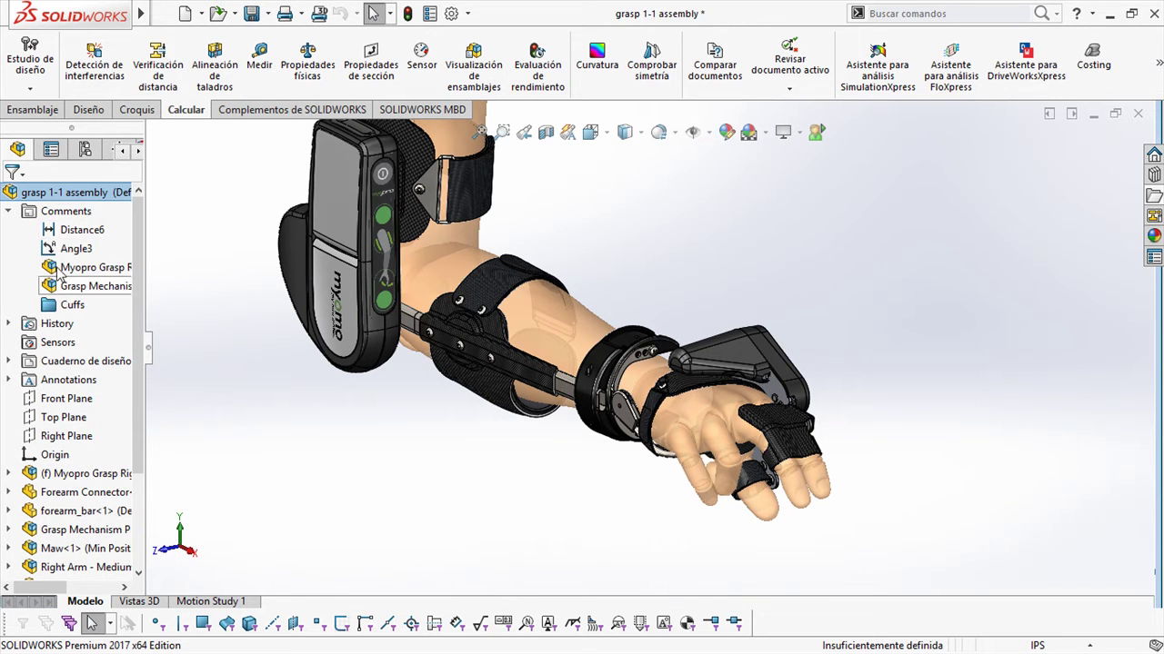
Turn on comment indicators in the assembly's feature tree and widen the tree to show full component names.
right_click(60, 191)
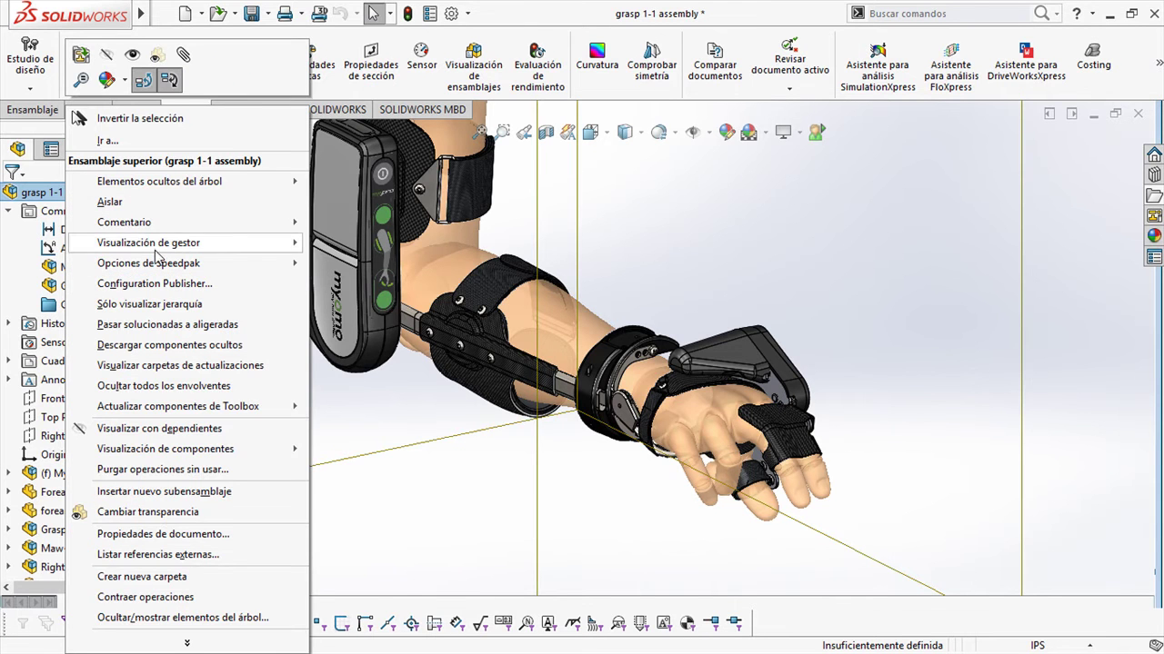
mouse_move(150, 243)
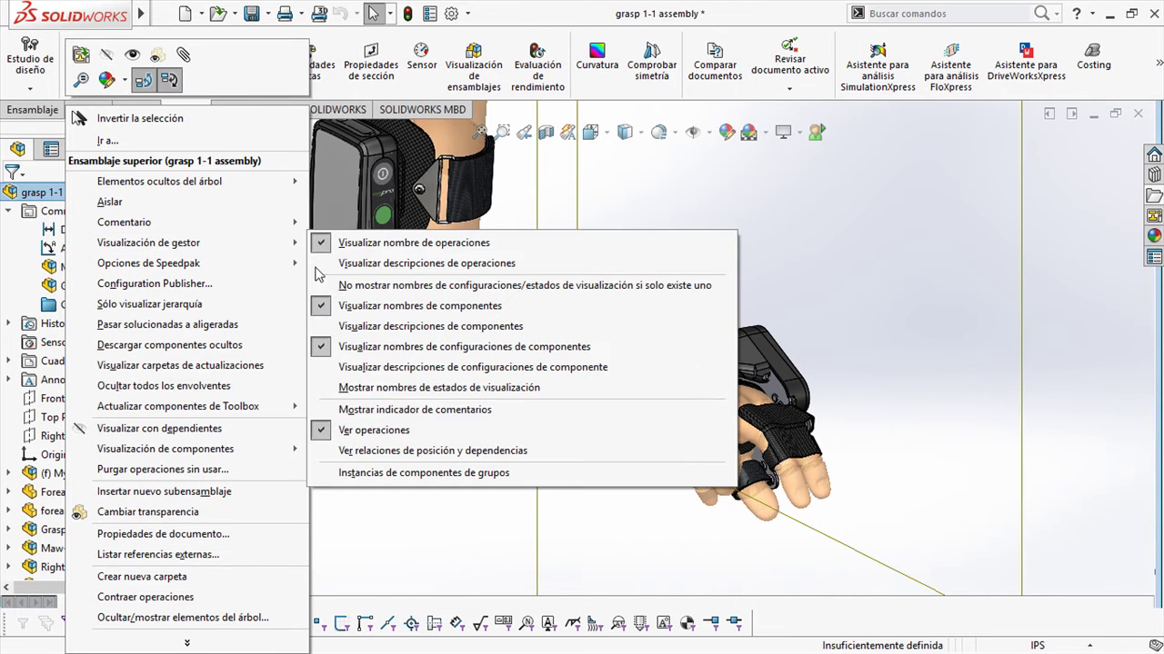
left_click(445, 416)
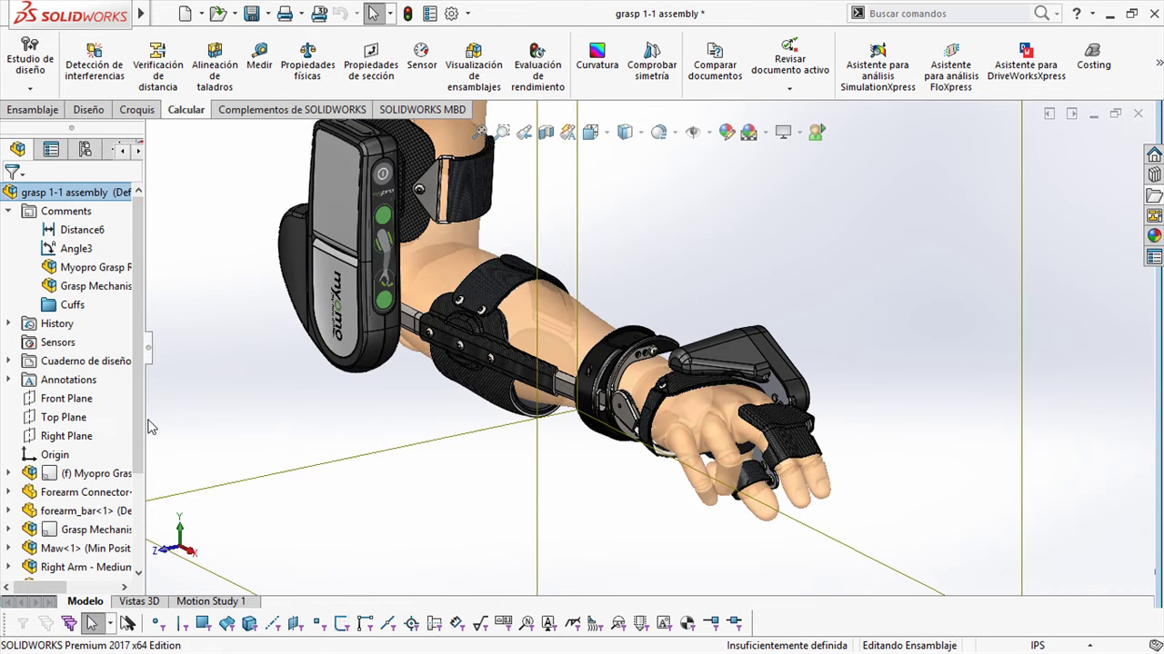
left_click_drag(145, 418, 272, 418)
mouse_move(57, 478)
mouse_move(53, 534)
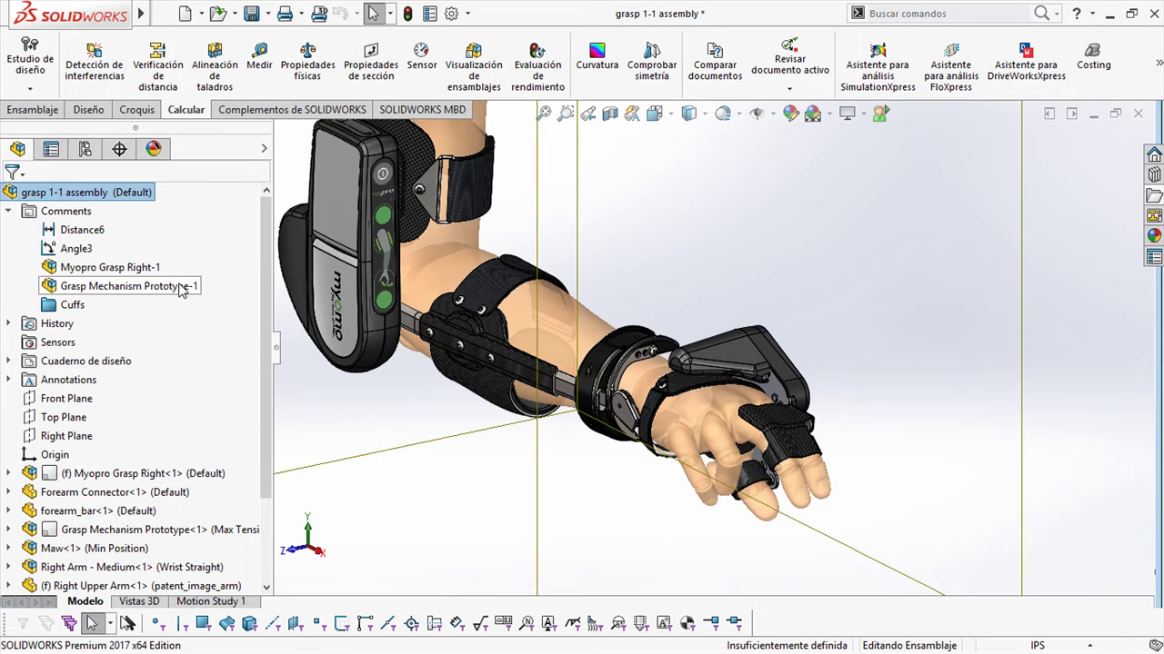
Add a new comment to the grasp 1-1 assembly with the text "Carátula nueva".
right_click(87, 216)
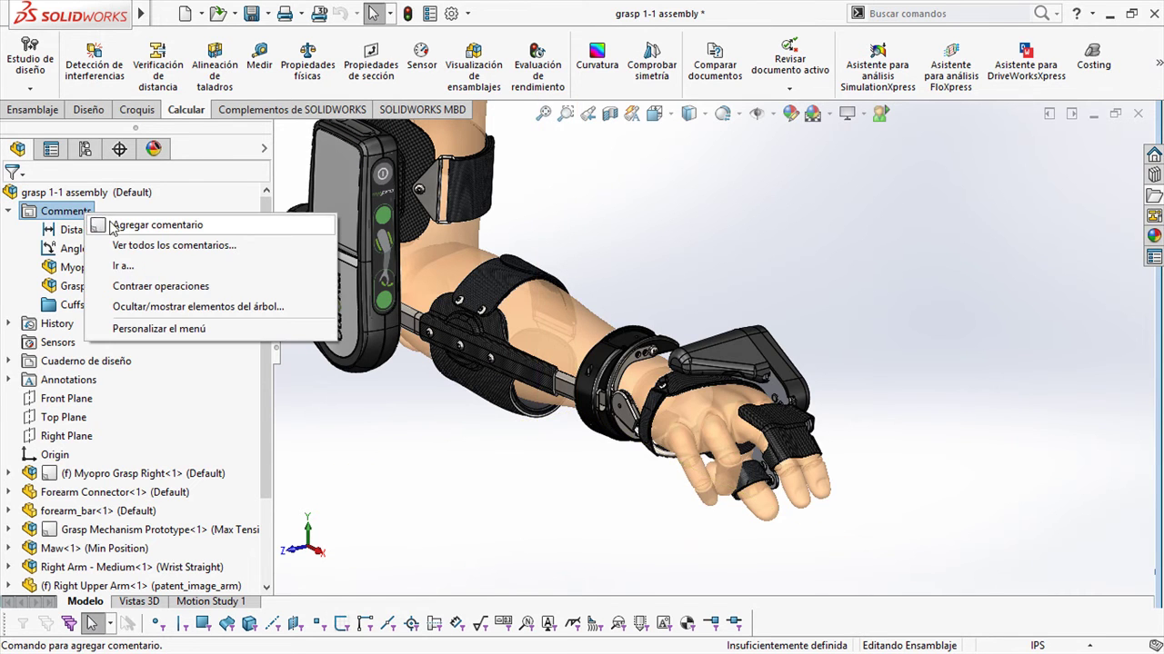
left_click(116, 225)
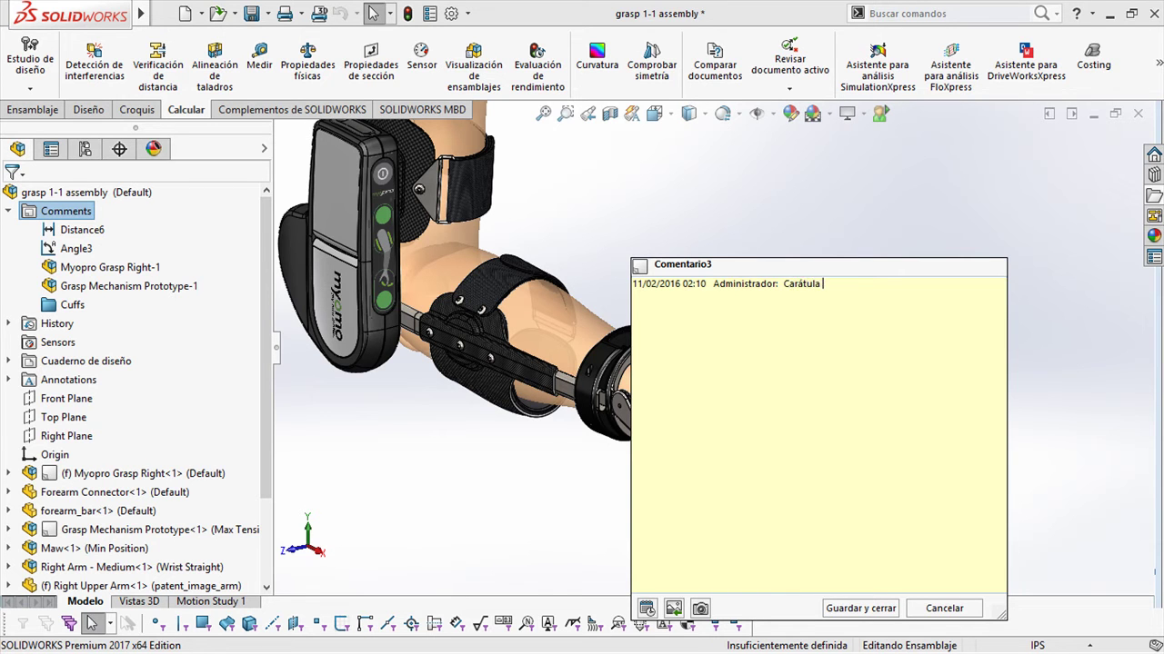
left_click_drag(936, 259, 919, 205)
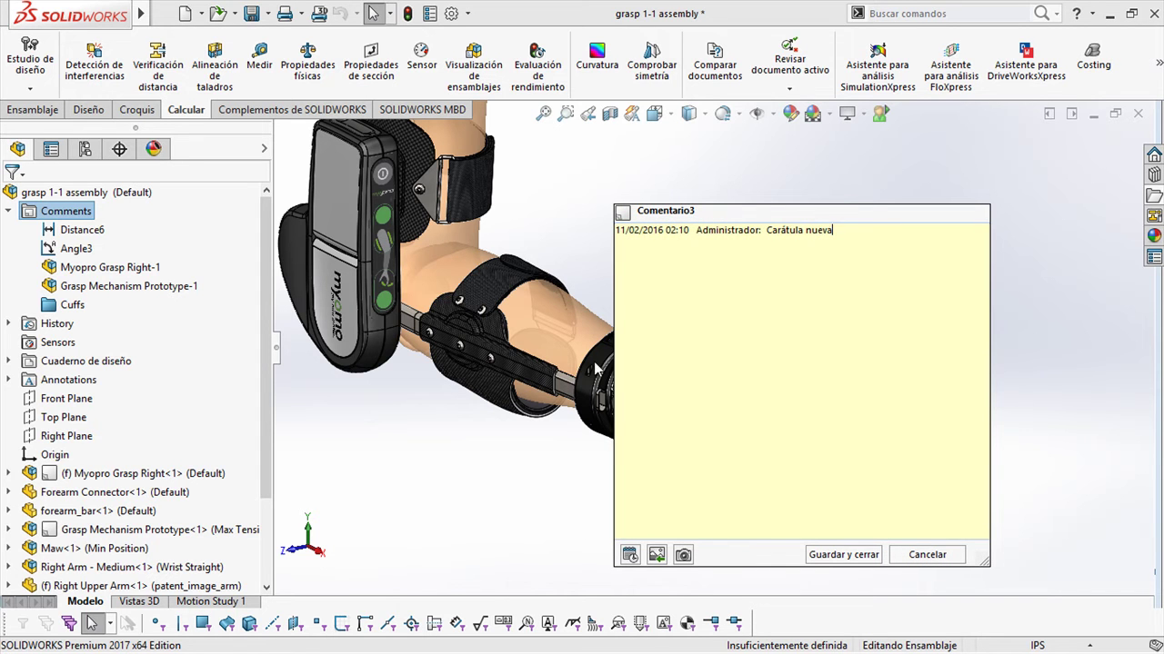
Insert the JPEG image UI Colour Options from the 02 - (JY) User Interface folder into the comment and save it.
left_click(656, 556)
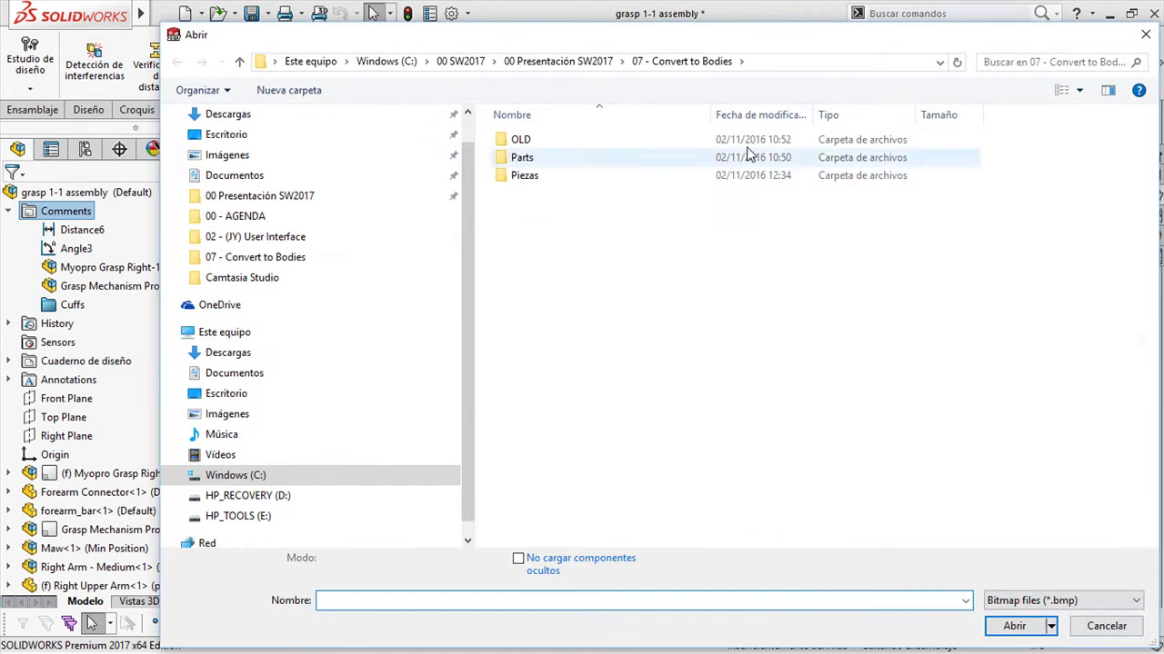
left_click(587, 62)
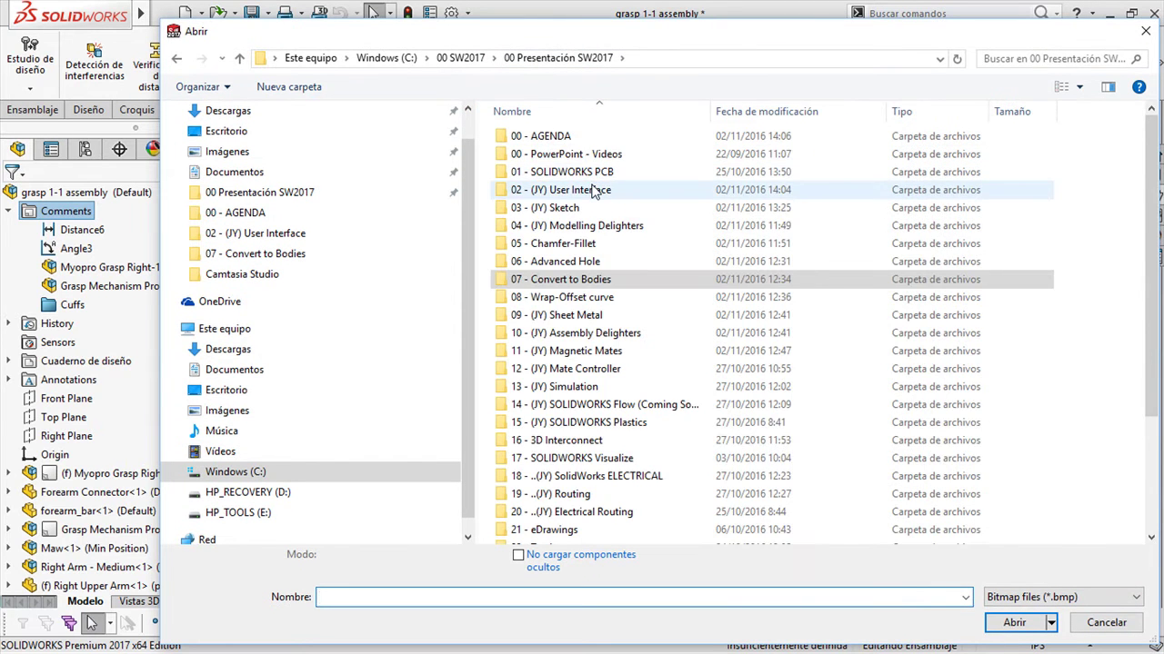
double_click(593, 190)
left_click(1044, 597)
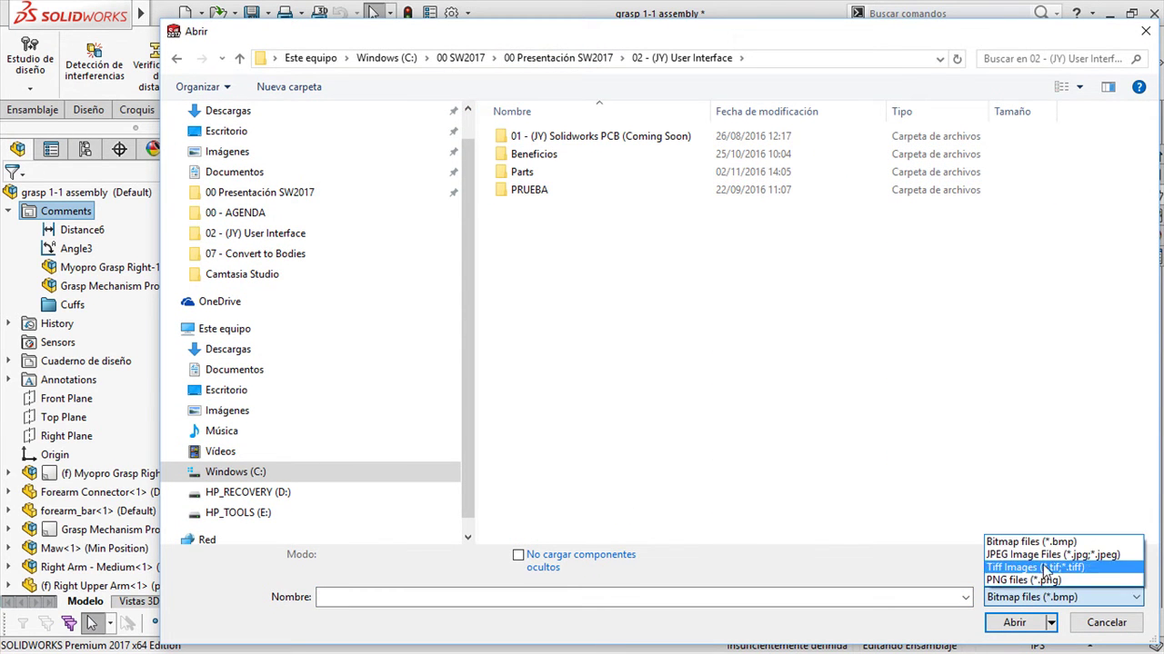
left_click(1045, 552)
left_click(550, 226)
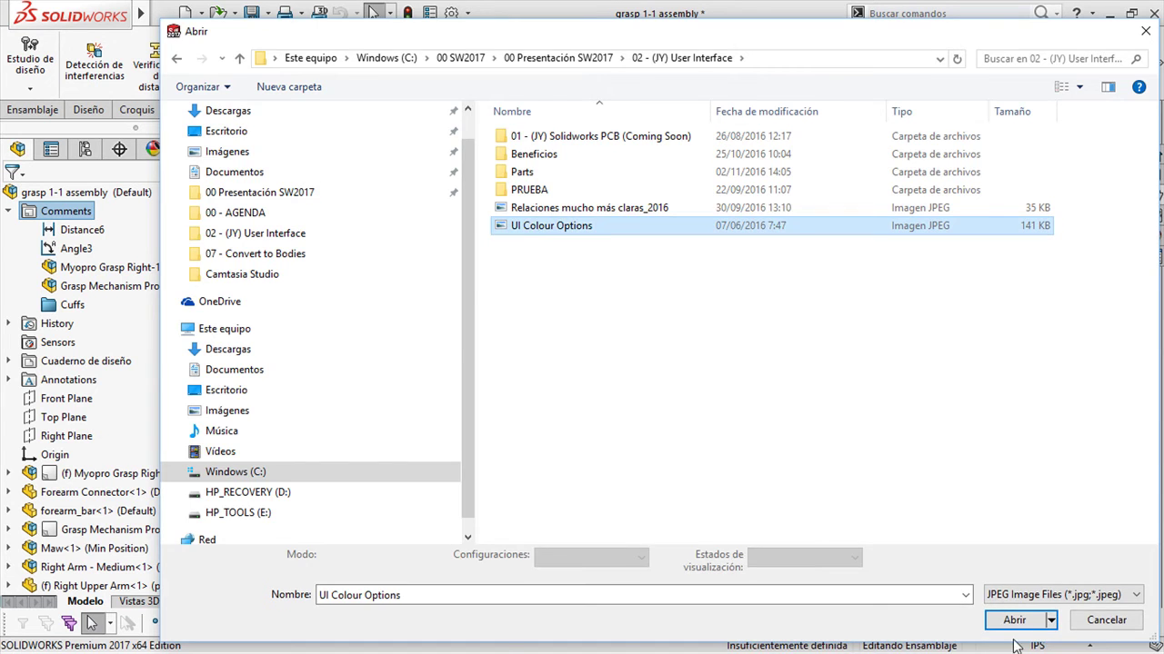
left_click(1011, 623)
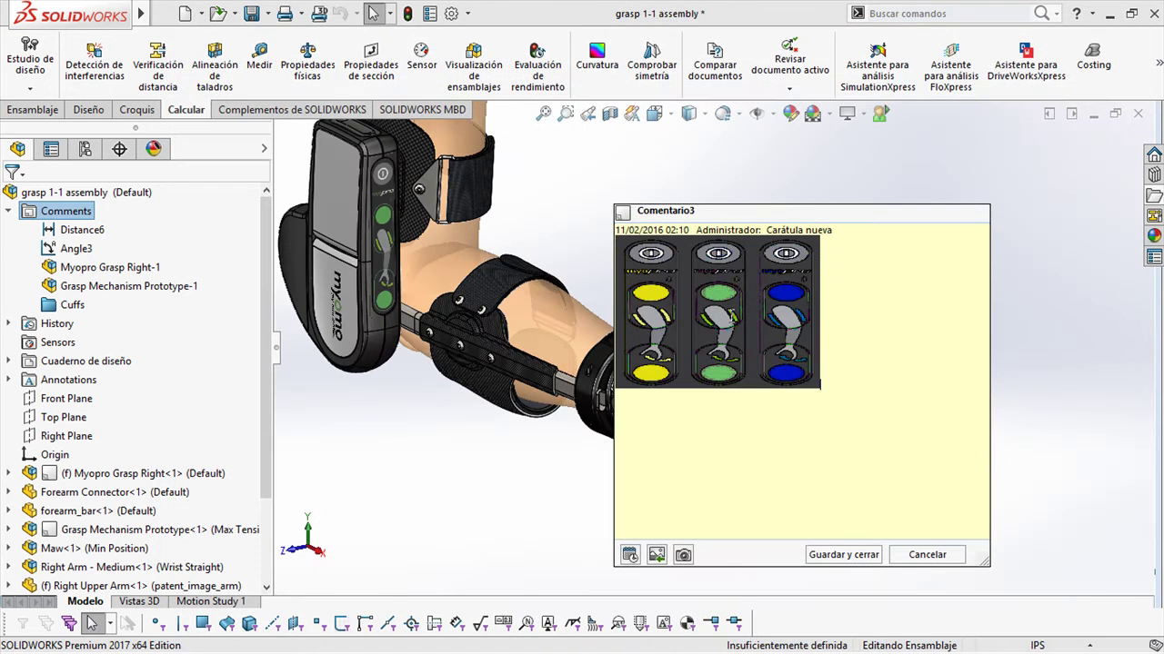
left_click(845, 556)
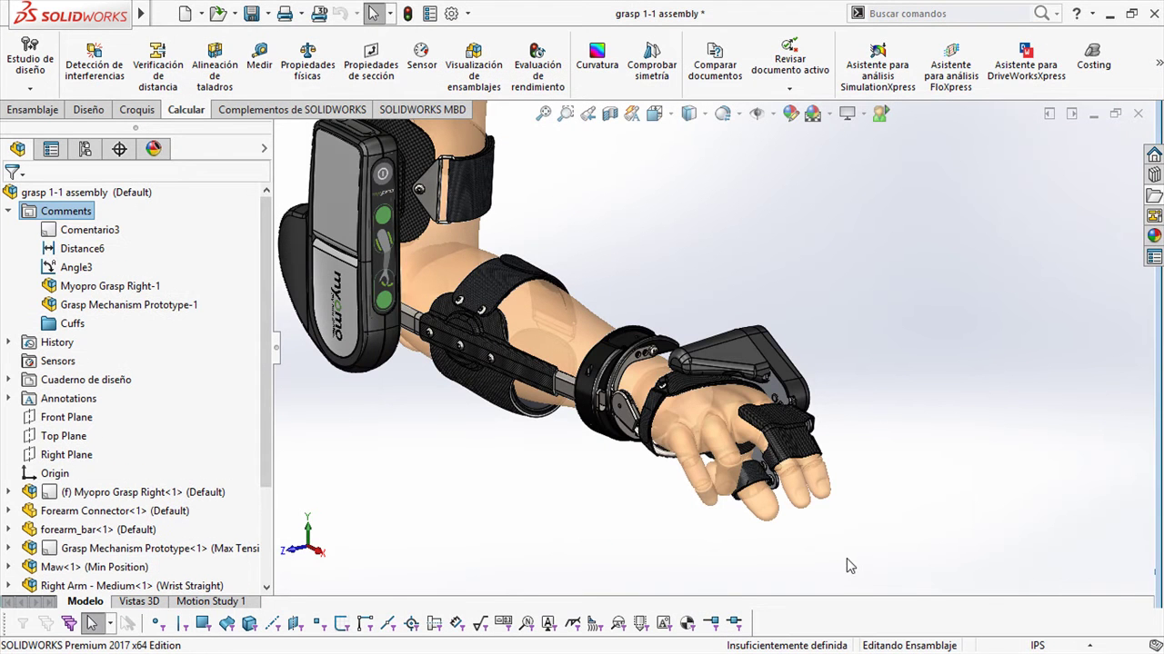
Review all comments in the grasp 1-1 assembly and check the available sorting options.
right_click(83, 212)
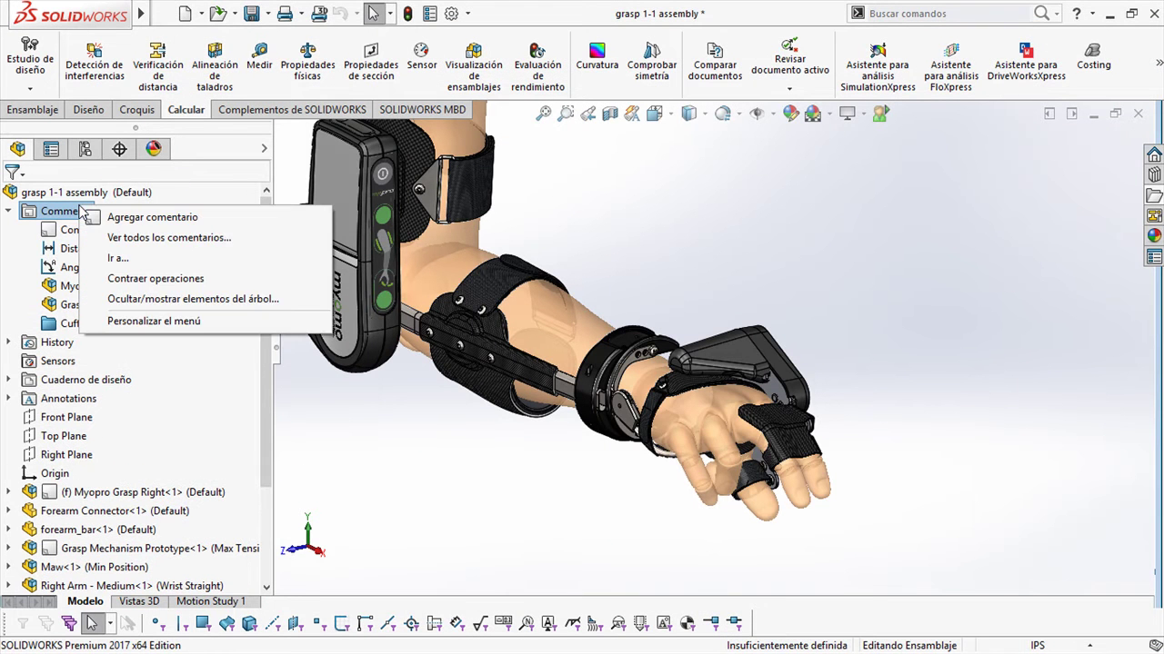
left_click(143, 238)
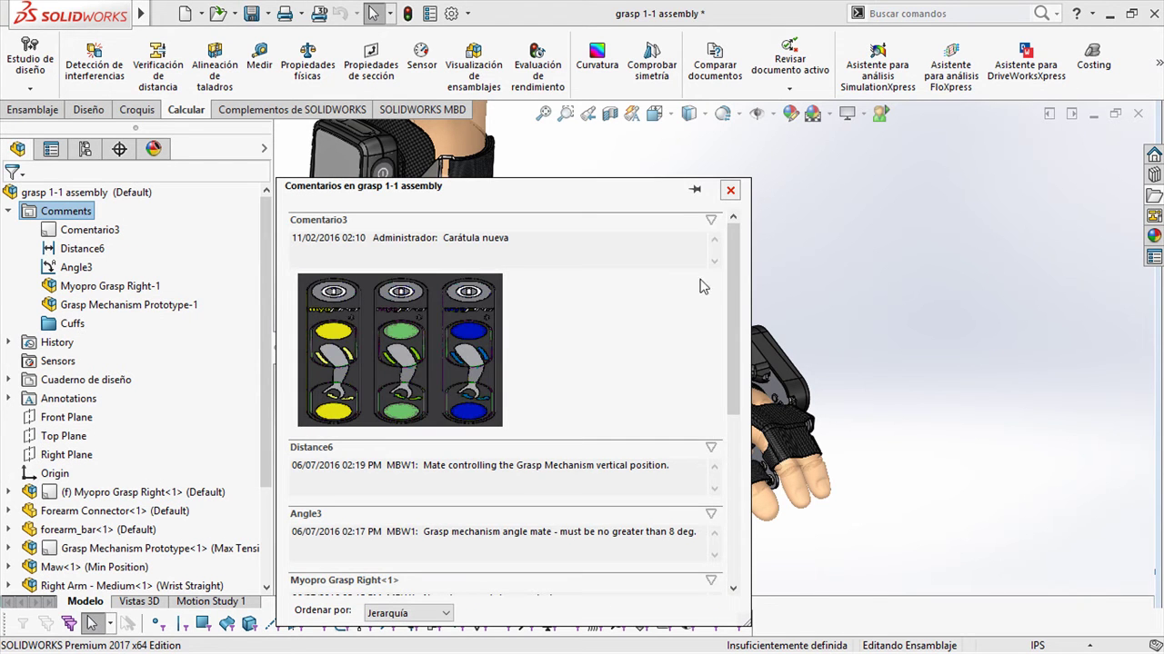
left_click_drag(730, 276, 733, 428)
left_click(426, 613)
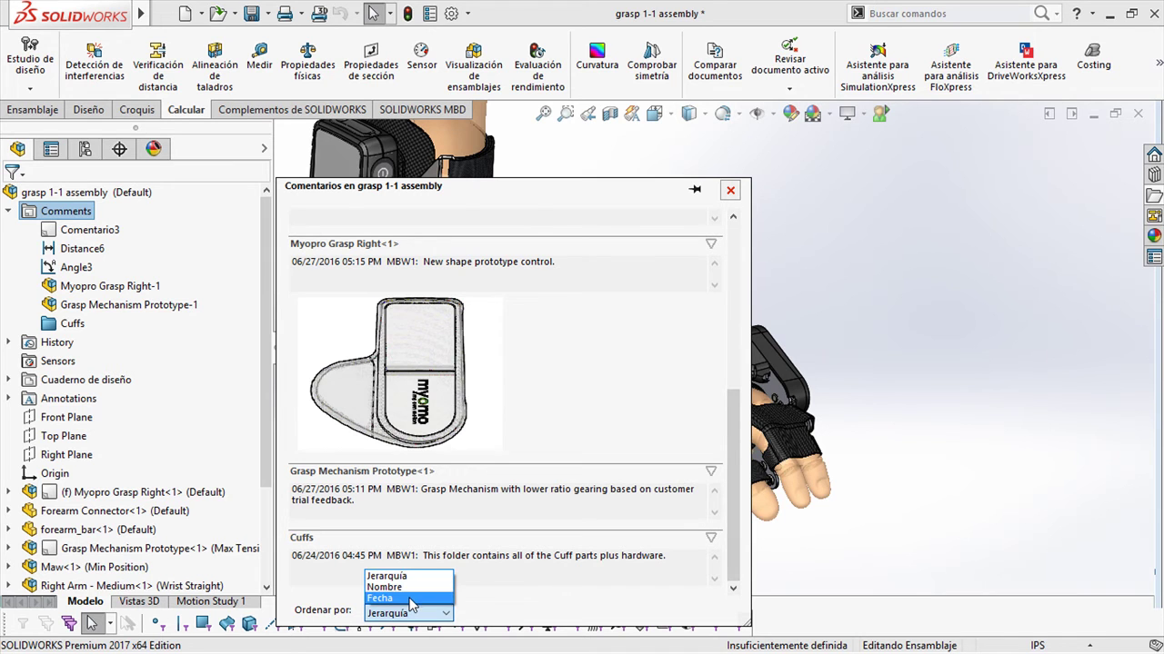
left_click(974, 298)
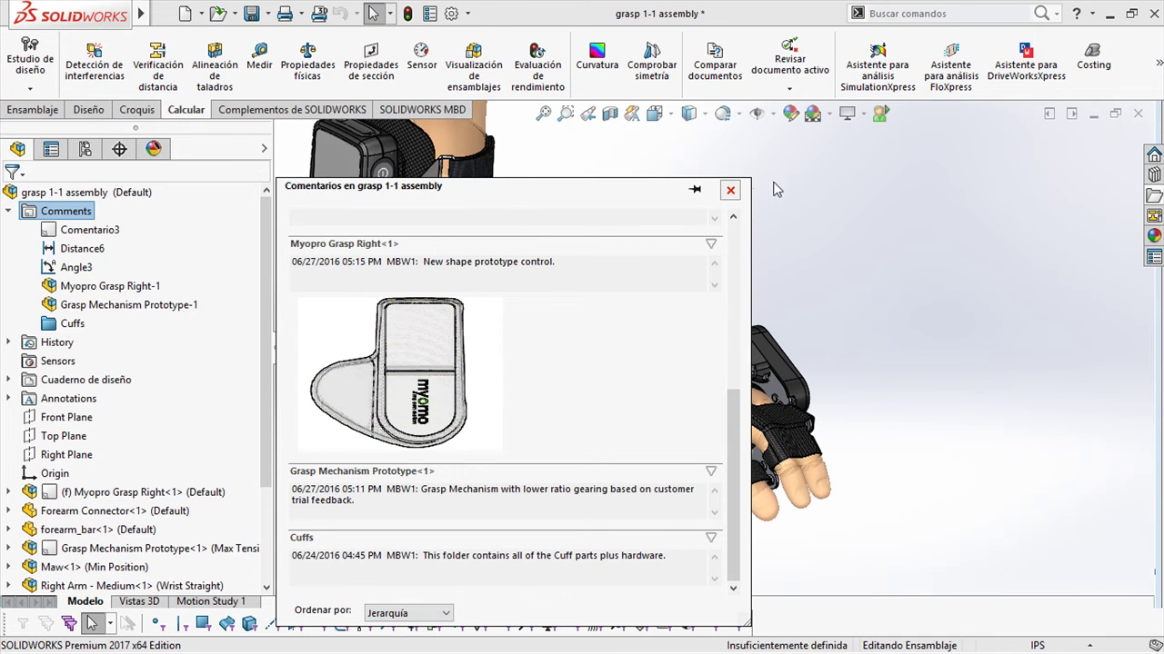
left_click(731, 191)
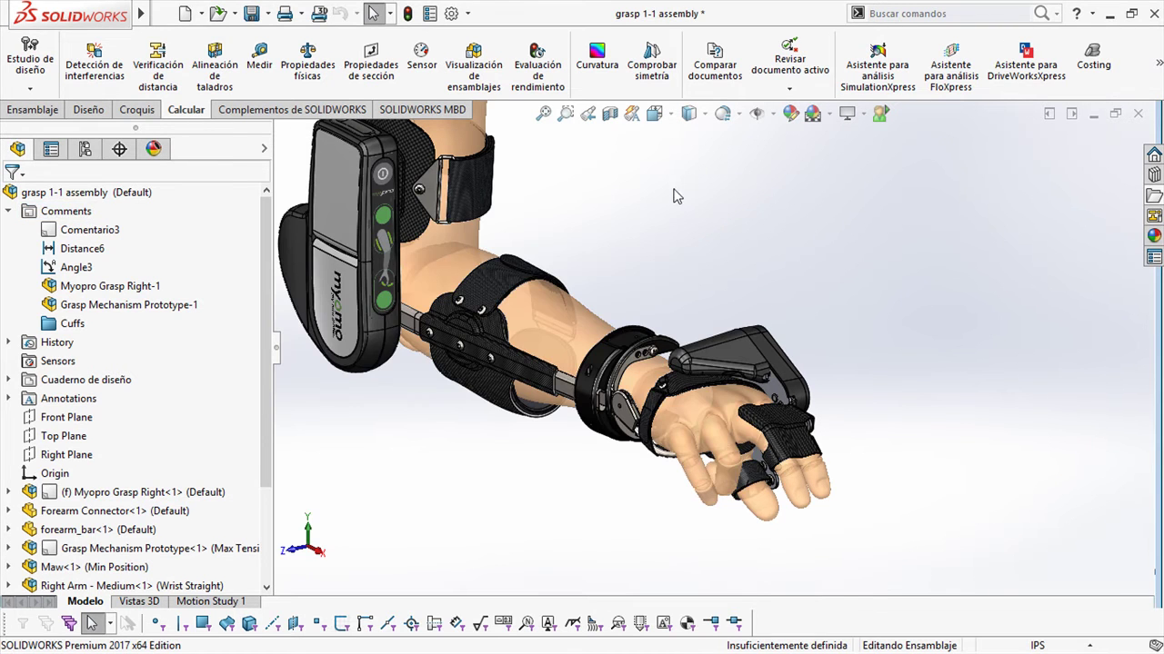
Apply the Green Logo display state to the assembly, and replace it with Blue Logo.
left_click(739, 114)
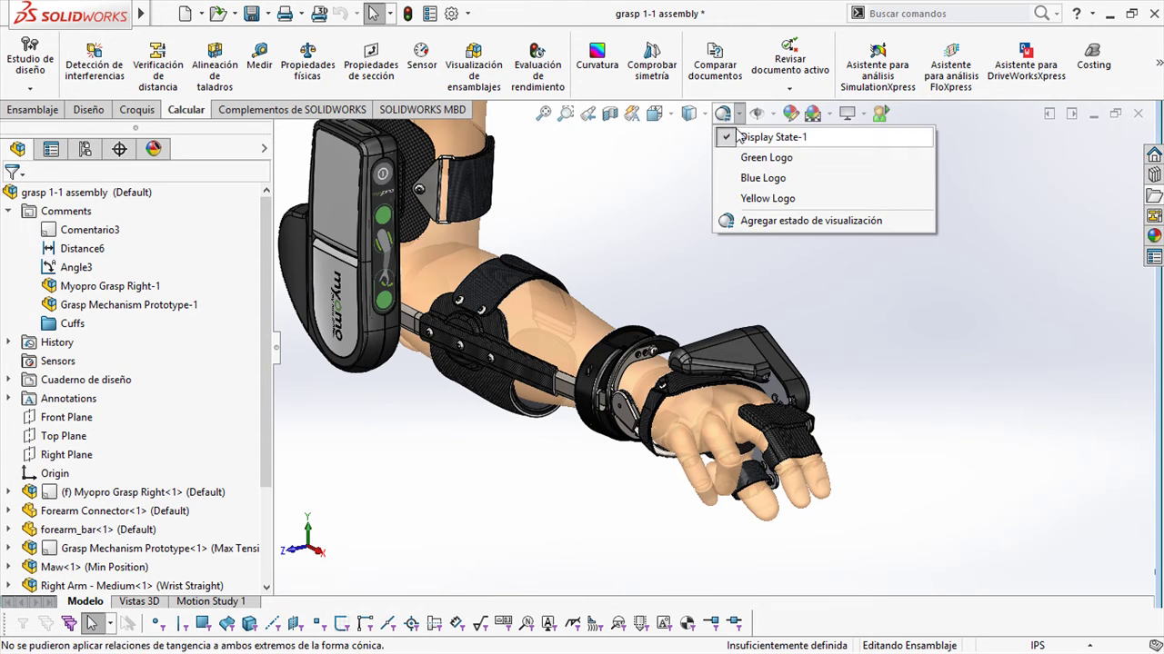
left_click(765, 158)
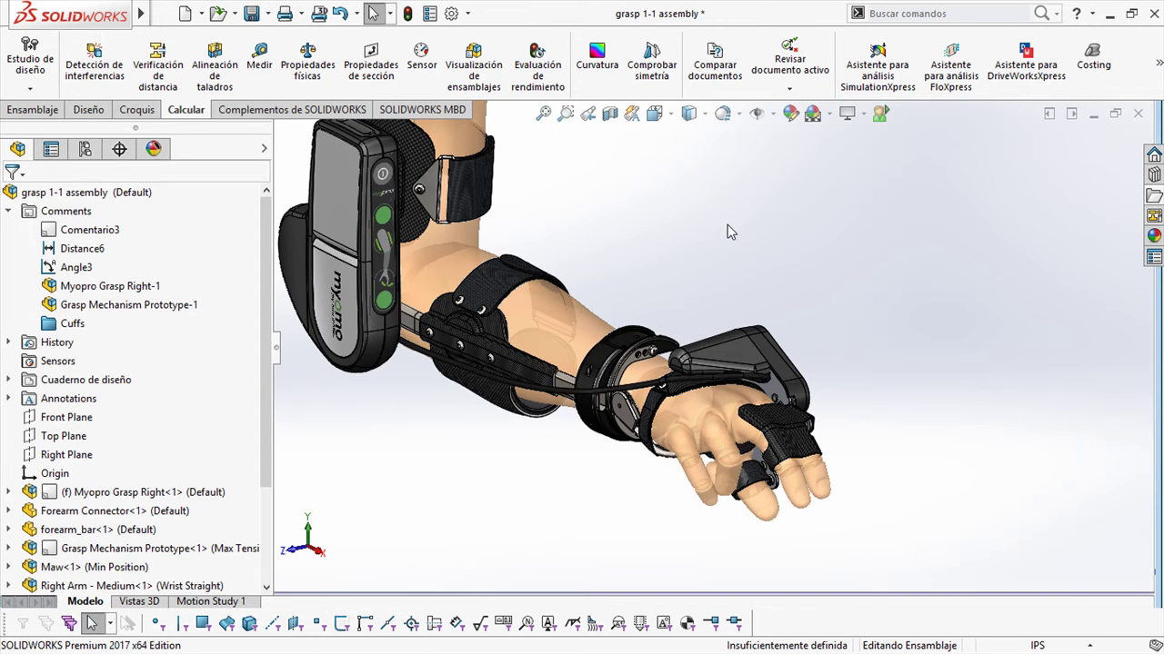
left_click(738, 113)
left_click(762, 178)
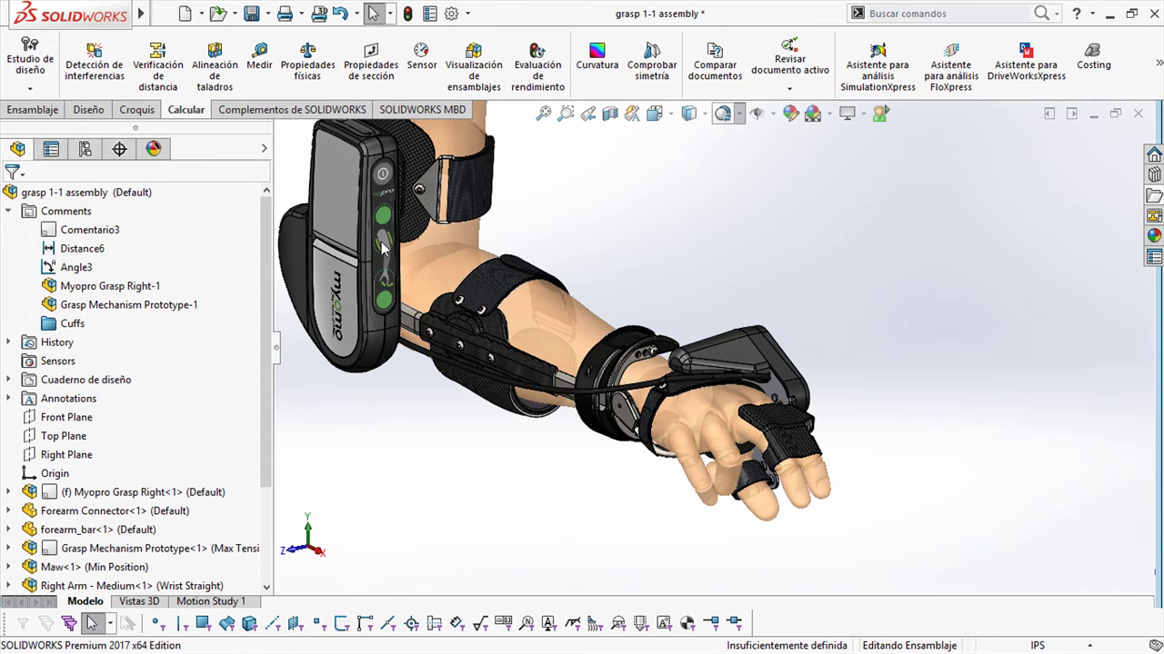
Set the assembly's display state to Yellow Logo and inspect the control unit up close.
left_click(738, 114)
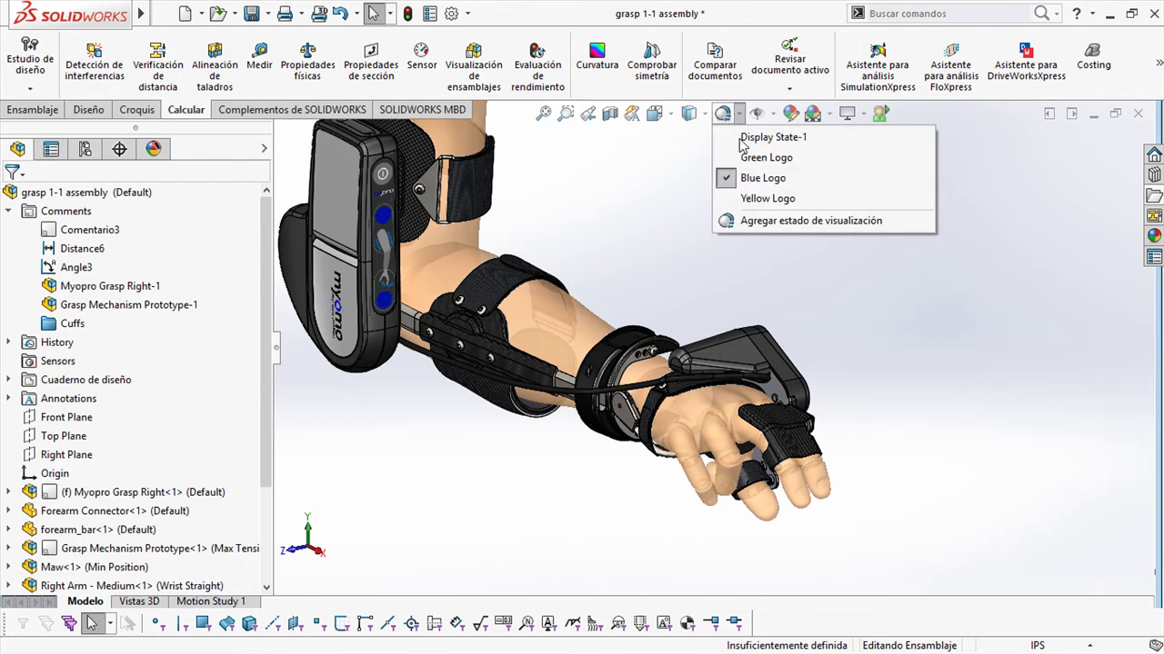
left_click(759, 198)
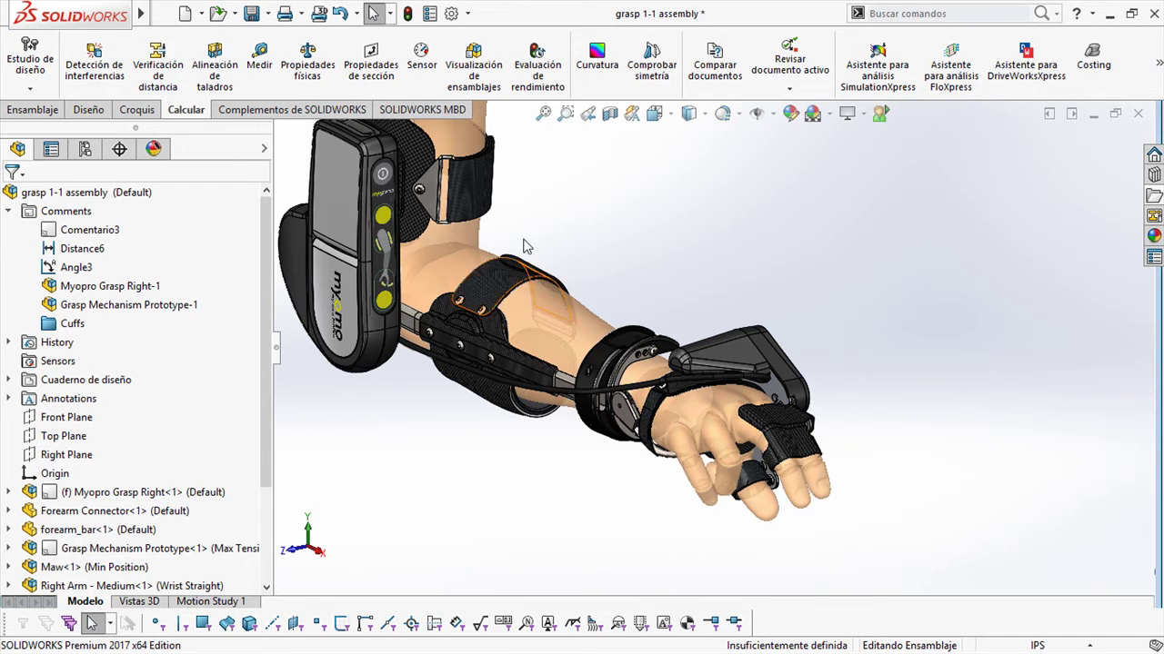
scroll(347, 193, "down", 3)
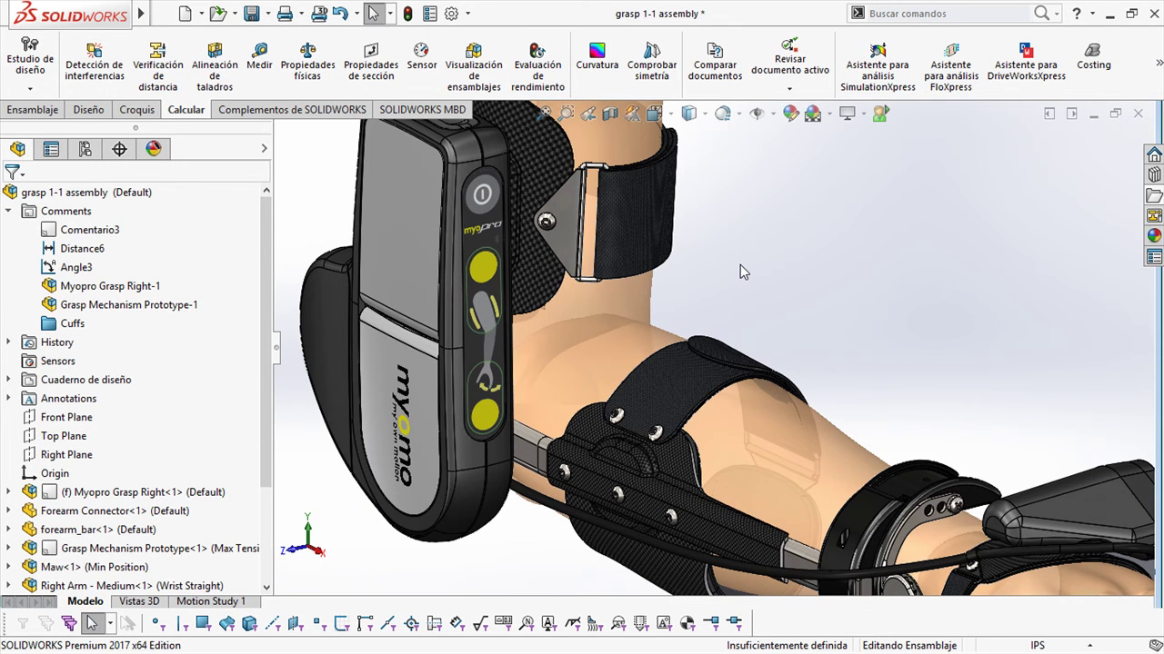
Switch to the PowerPoint presentation, advance to the Croquis slide, and return to SOLIDWORKS.
key("super+Tab")
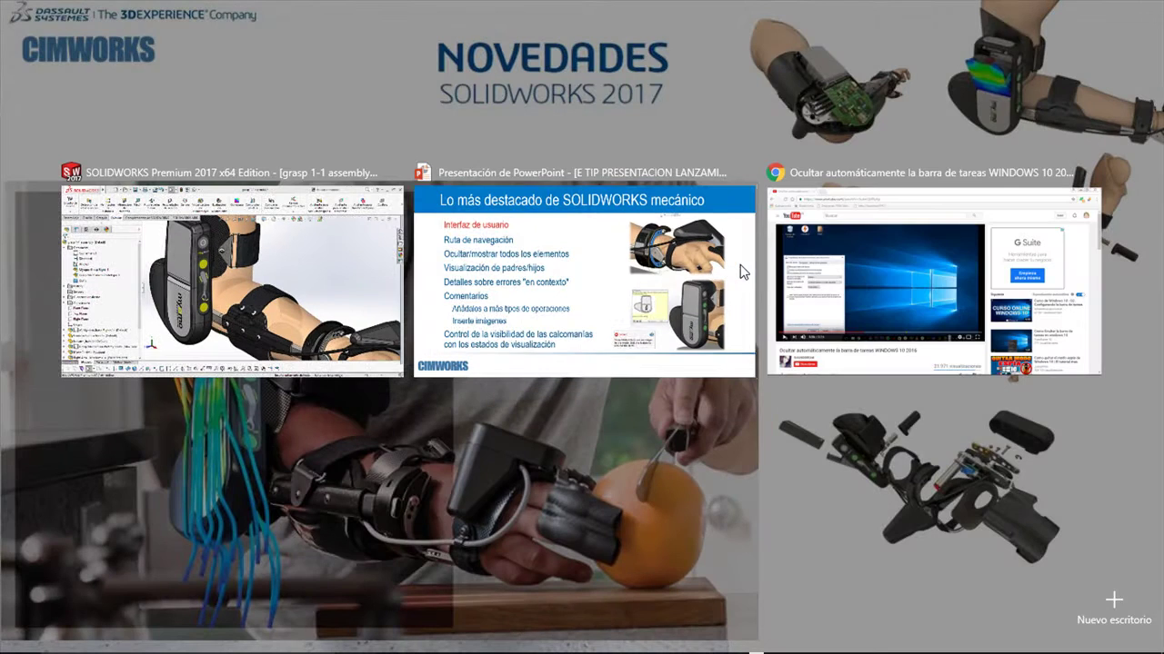
left_click(522, 269)
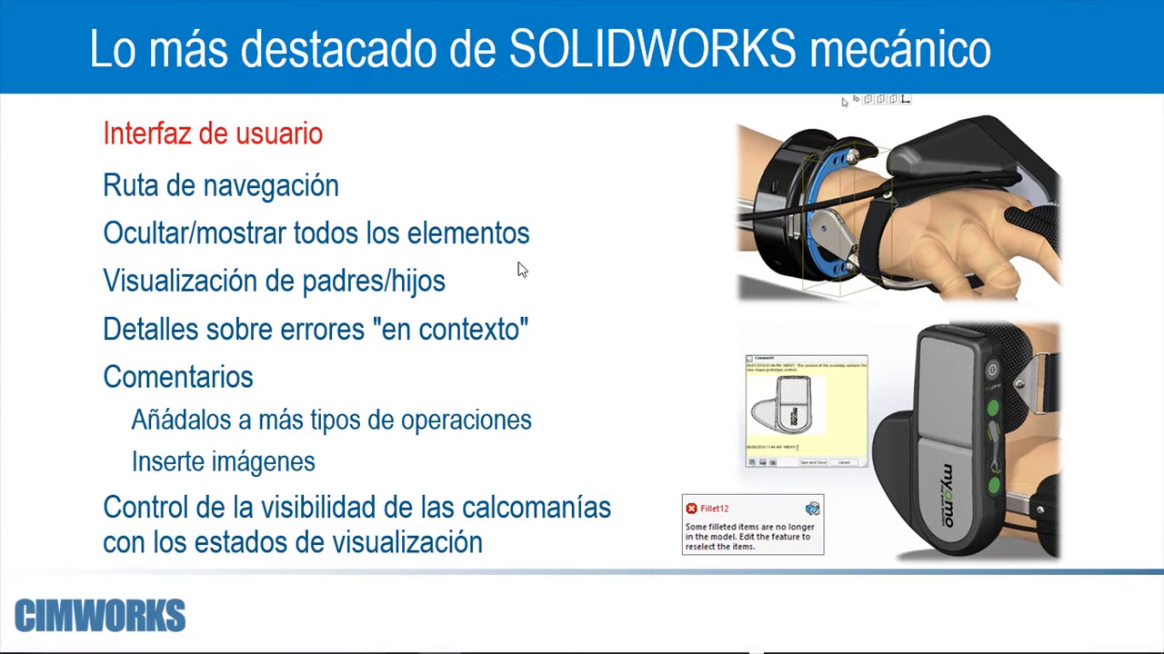
left_click(419, 298)
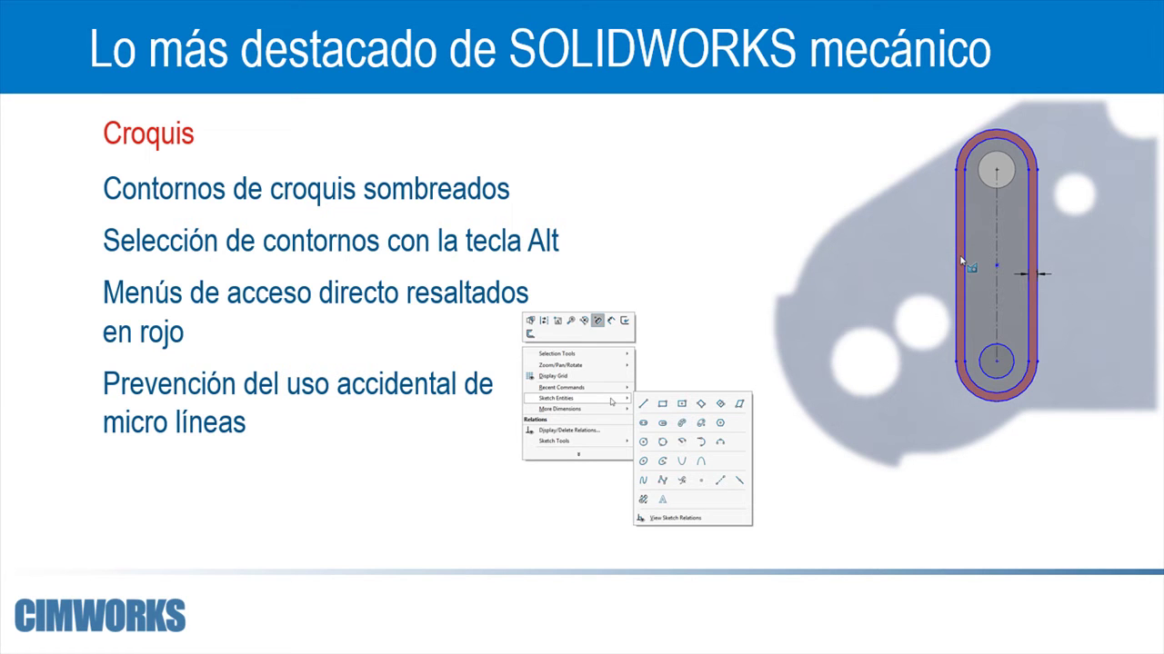
key("alt+Tab")
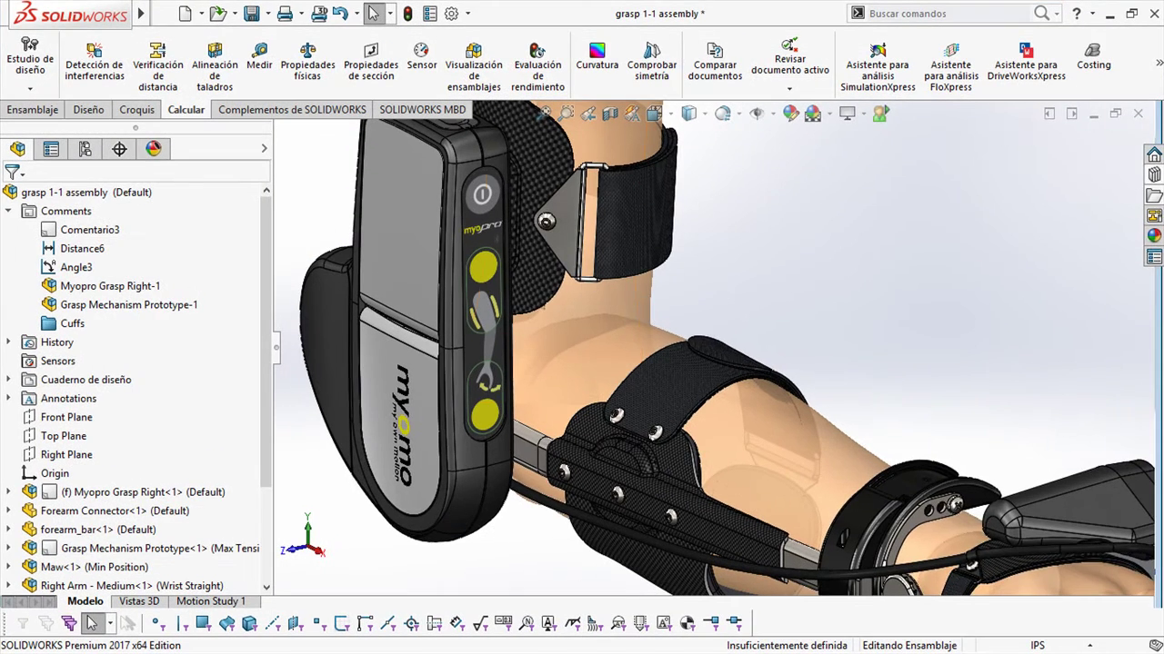
Open the Frame part of the grasp_transmission_box subassembly from the hand area in its own document.
left_click(1155, 197)
left_click(802, 353)
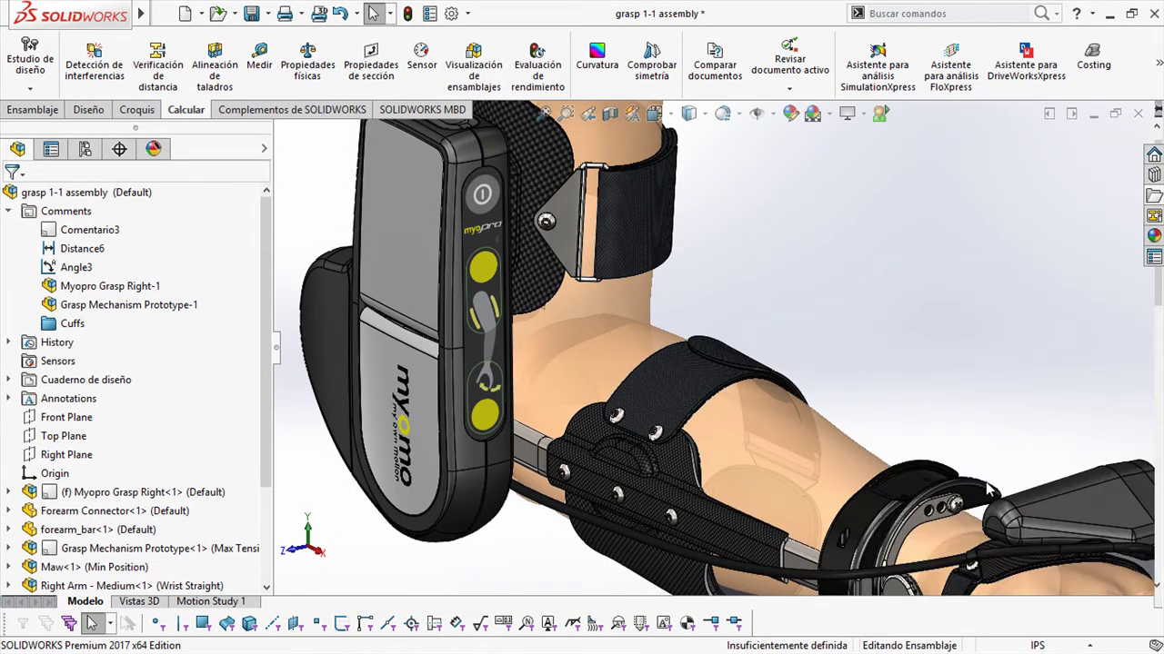
scroll(1009, 492, "up", 3)
scroll(946, 445, "down", 5)
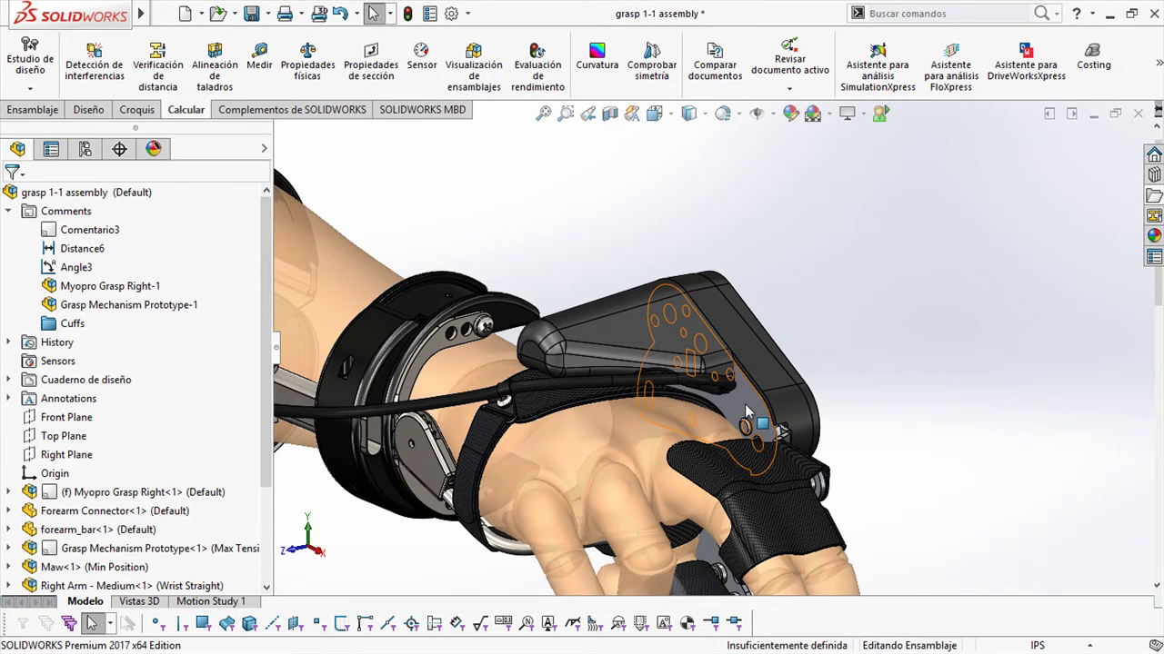
left_click(746, 411)
left_click(789, 296)
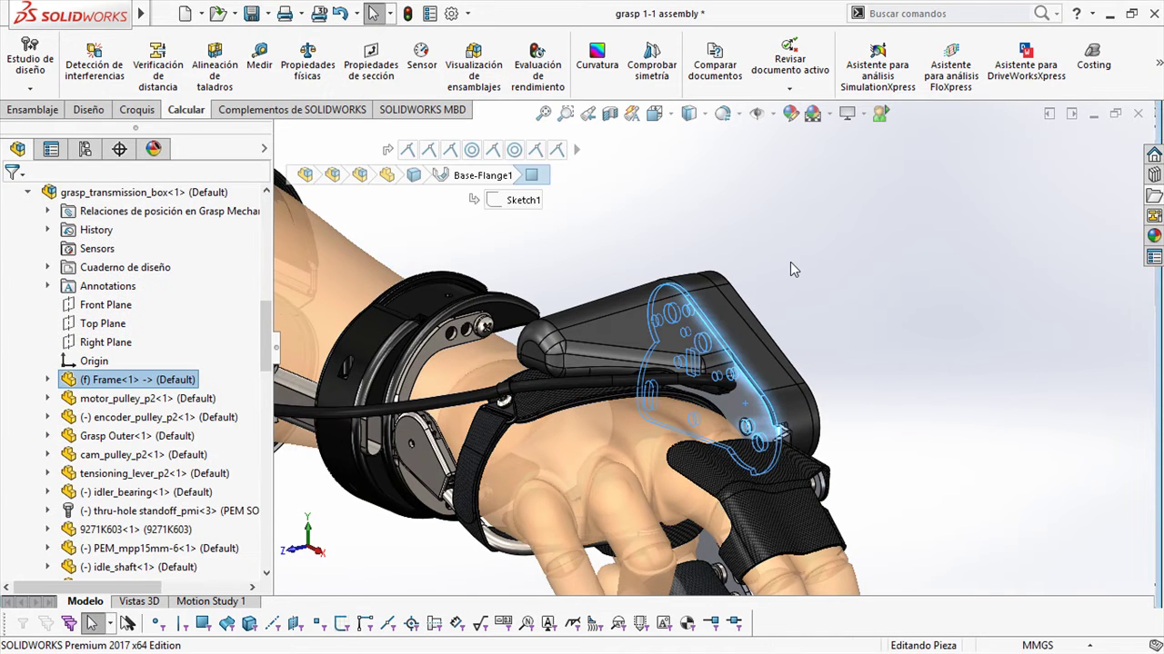
left_click(584, 334)
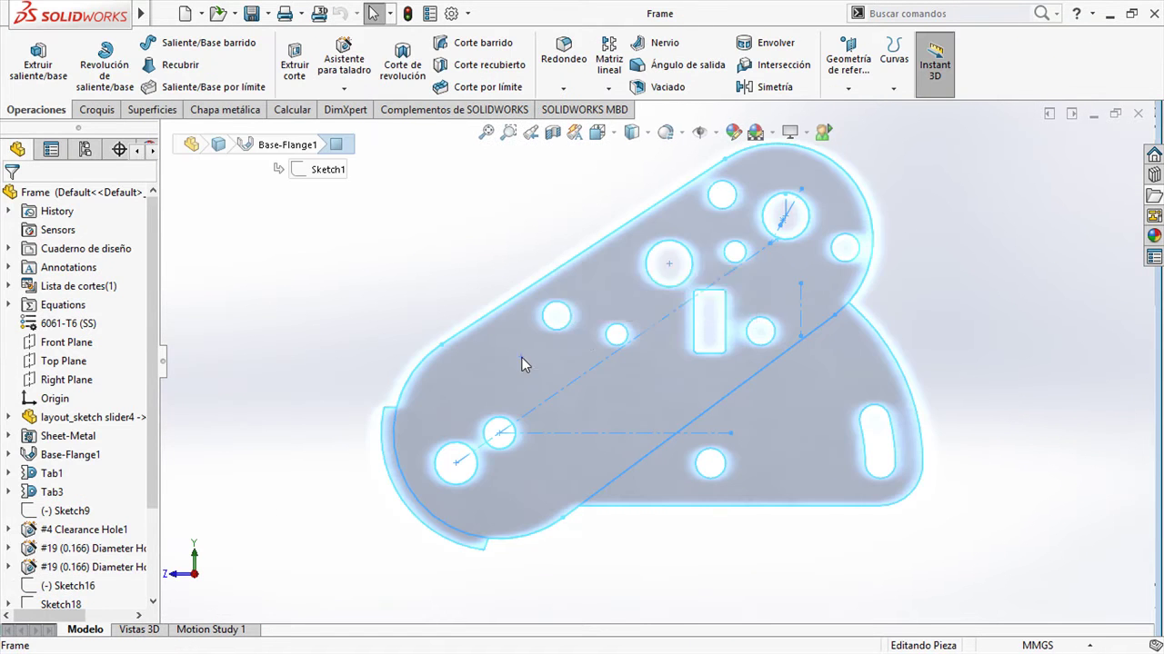
Start a sketch on the Frame's flat face and draw a vertical straight slot beside the plate, about 7.15 mm wide and 22.48 mm long.
left_click(596, 309)
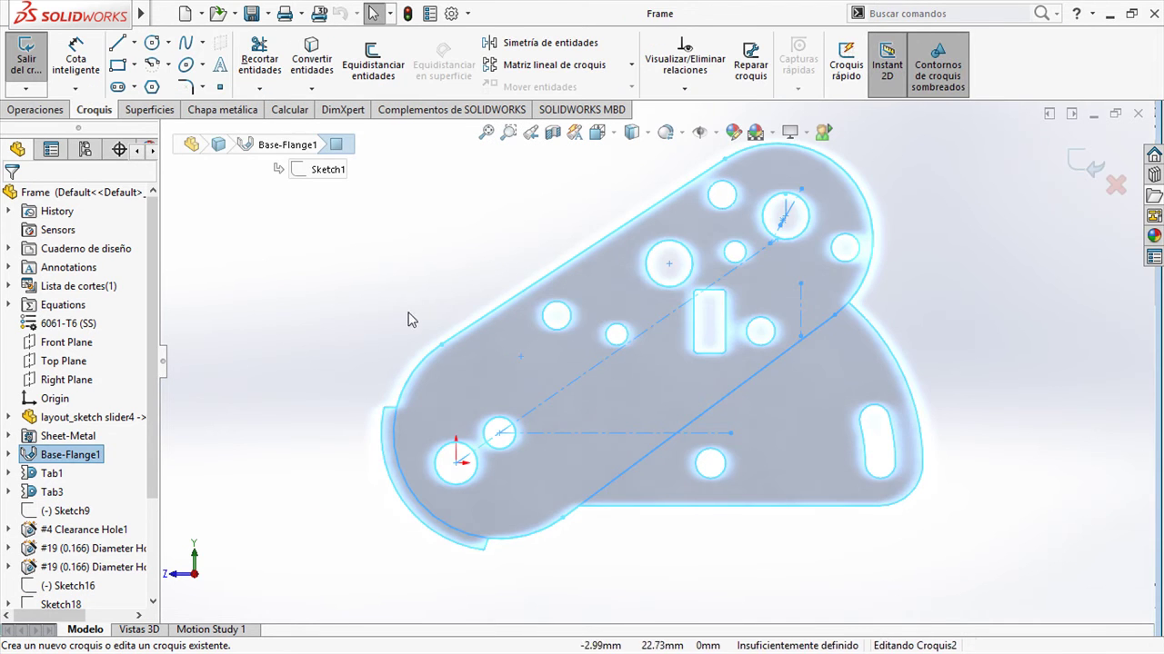
right_click(225, 334)
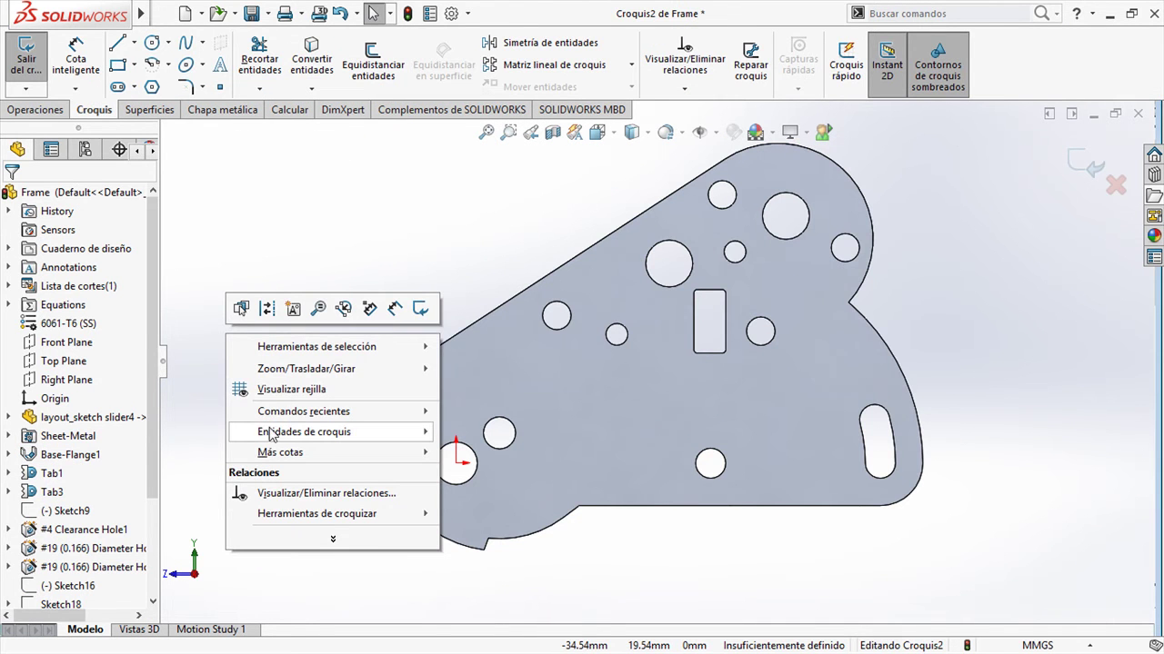
mouse_move(275, 430)
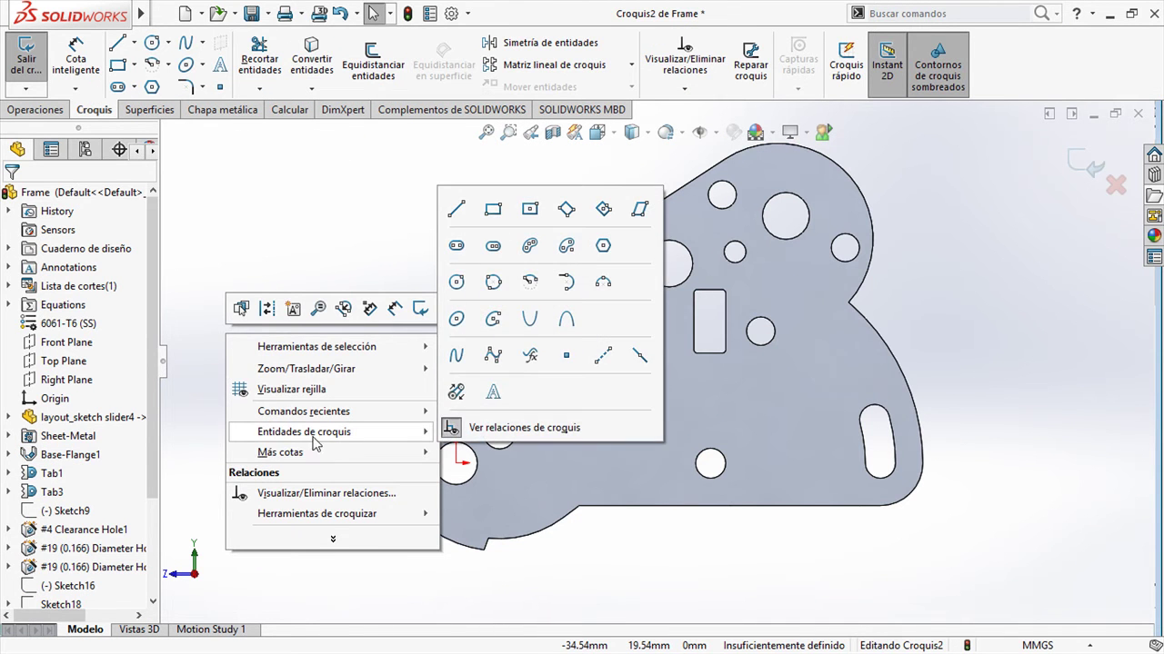
left_click(459, 245)
left_click(279, 371)
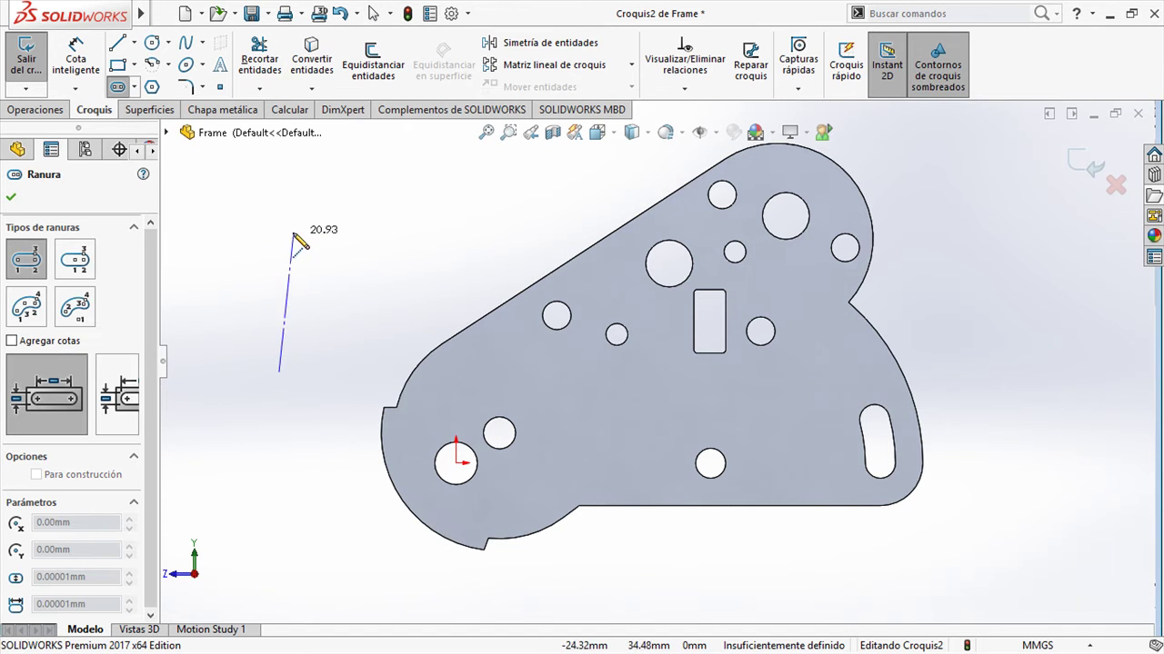
left_click(281, 223)
left_click(306, 225)
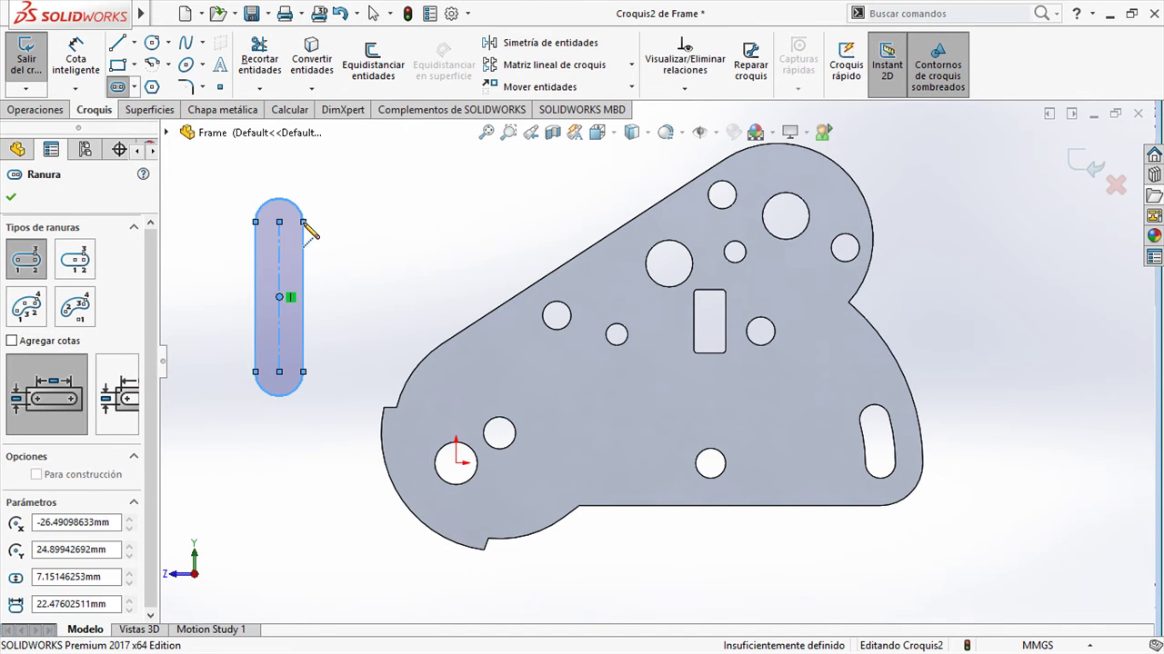
key("Escape")
Sketch a circle inside the slot, centred on the centre point of its lower end.
key("s")
left_click(311, 446)
left_click(279, 371)
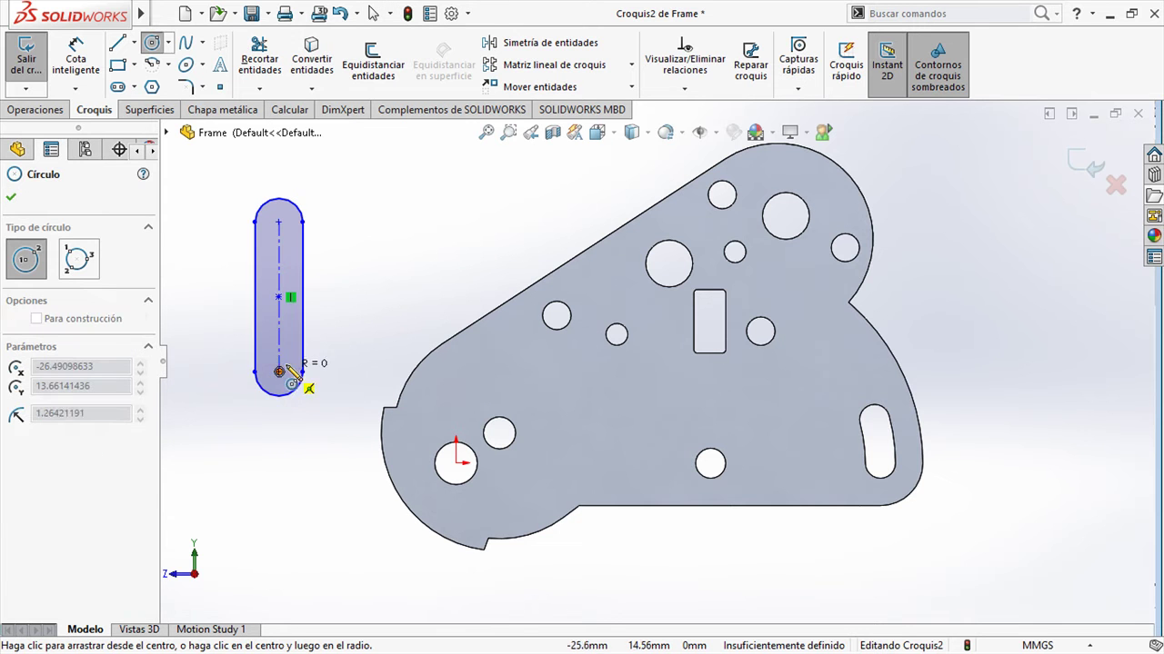
left_click(290, 368)
key("Escape")
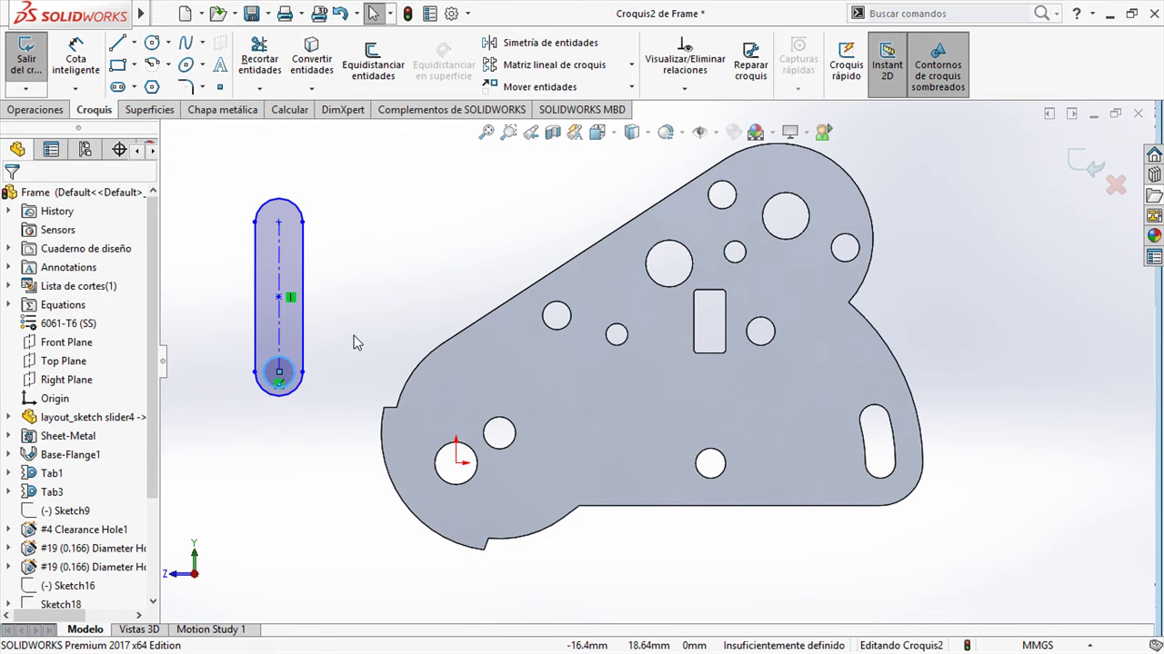
Move the shaded slot with its circle onto the plate, centre its upper end on the existing hole, and widen the slot slightly.
left_click(945, 88)
mouse_move(298, 267)
left_mouse_down()
mouse_move(189, 329)
mouse_move(659, 423)
mouse_move(445, 333)
mouse_move(615, 357)
mouse_move(544, 370)
mouse_move(583, 363)
mouse_move(573, 362)
left_mouse_up()
scroll(575, 358, "down", 1)
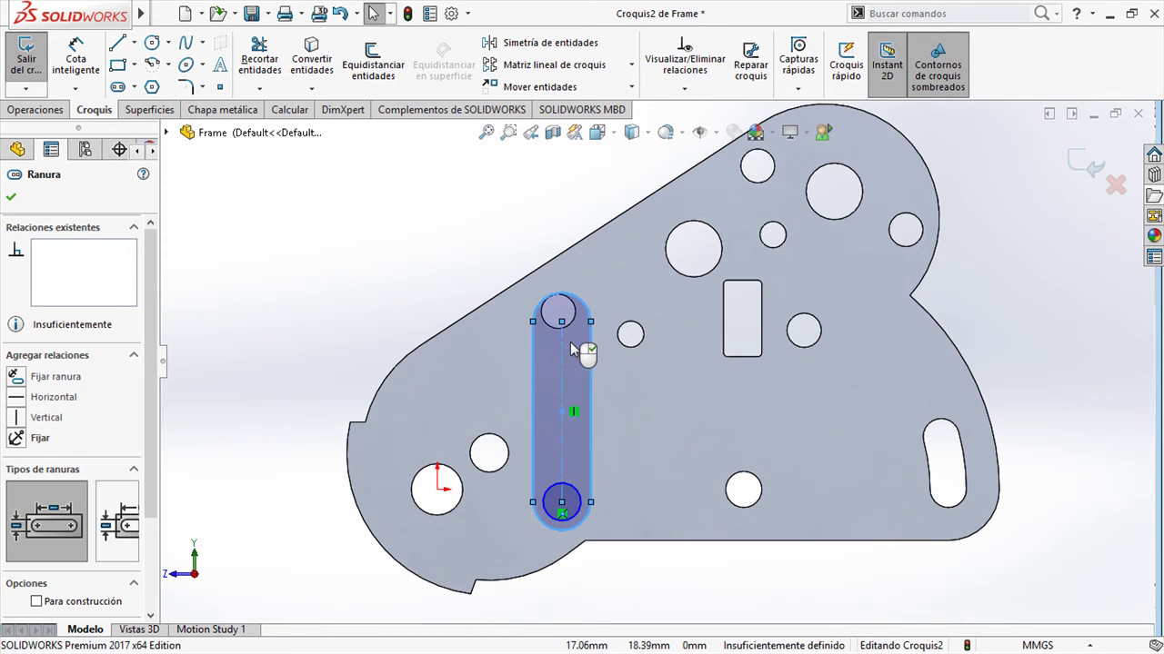
mouse_move(561, 321)
left_mouse_down()
mouse_move(545, 320)
mouse_move(558, 311)
left_mouse_up()
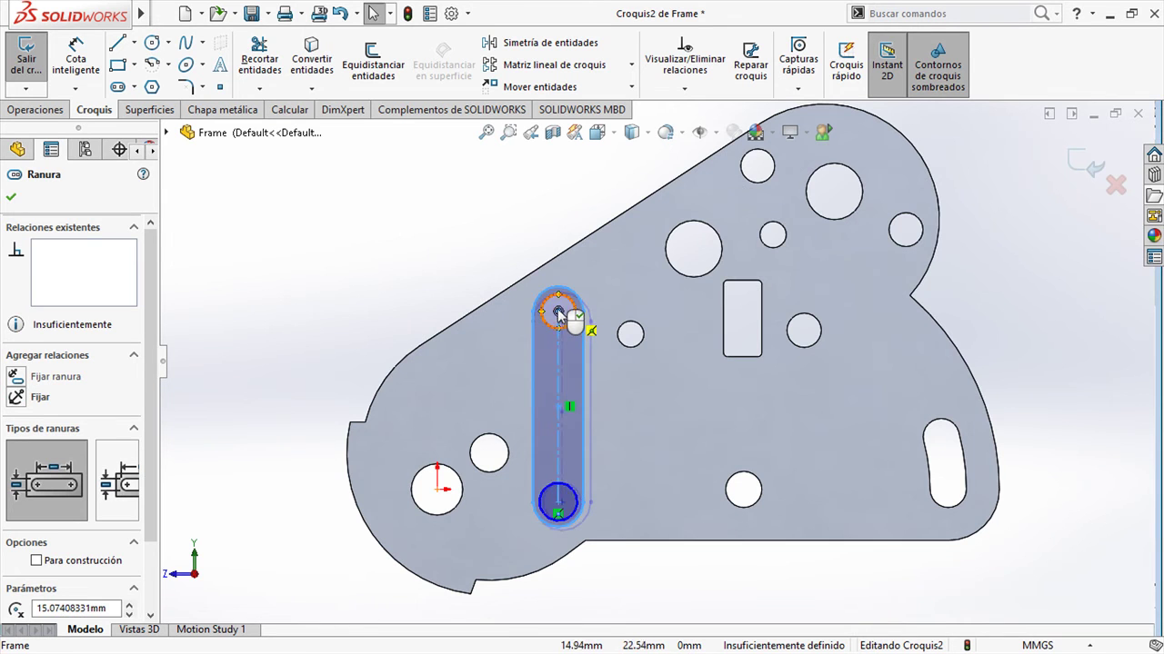
left_click(587, 470)
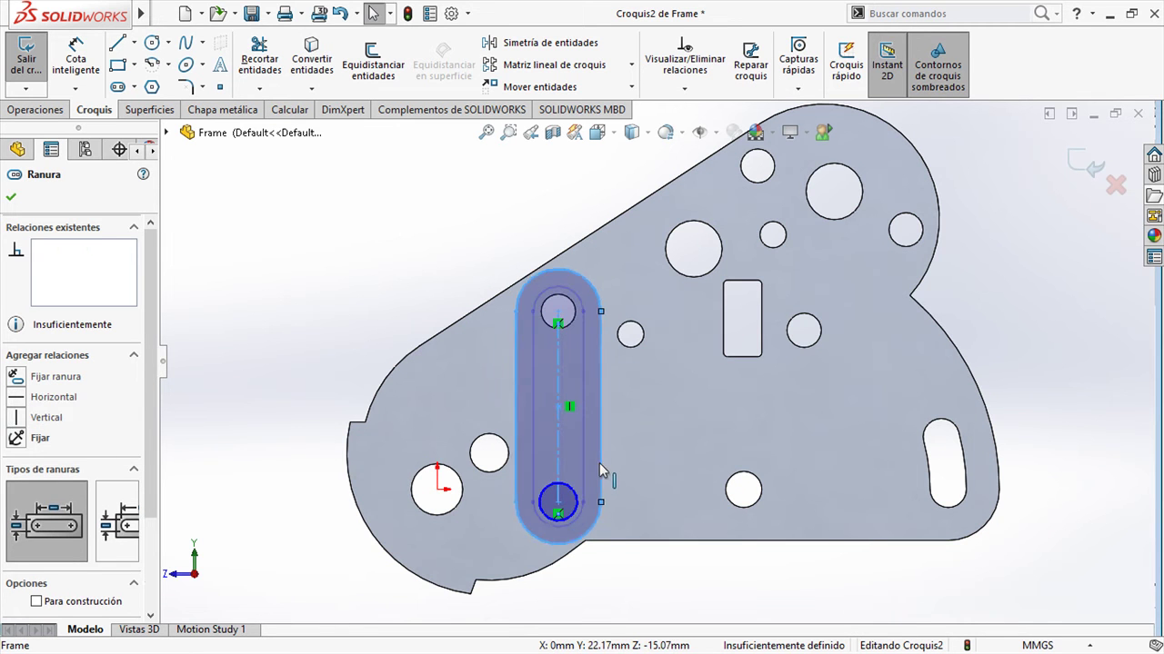
Offset the slot outline outwards by 1 mm.
key("s")
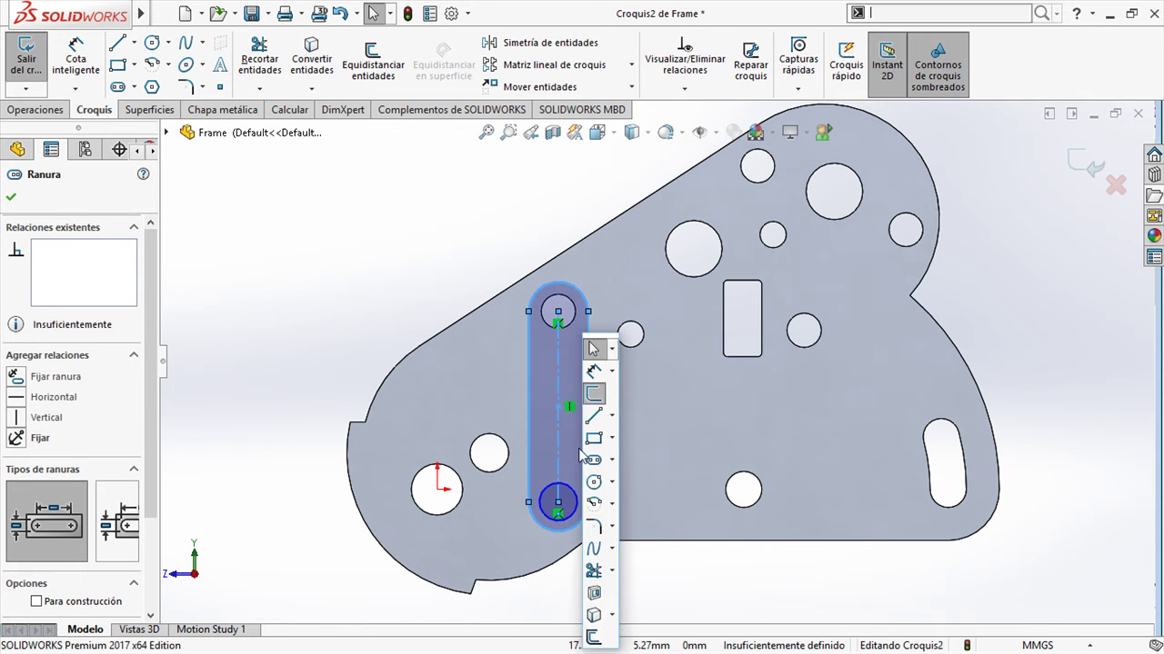
left_click(598, 636)
type("1")
key("Return")
left_click(12, 197)
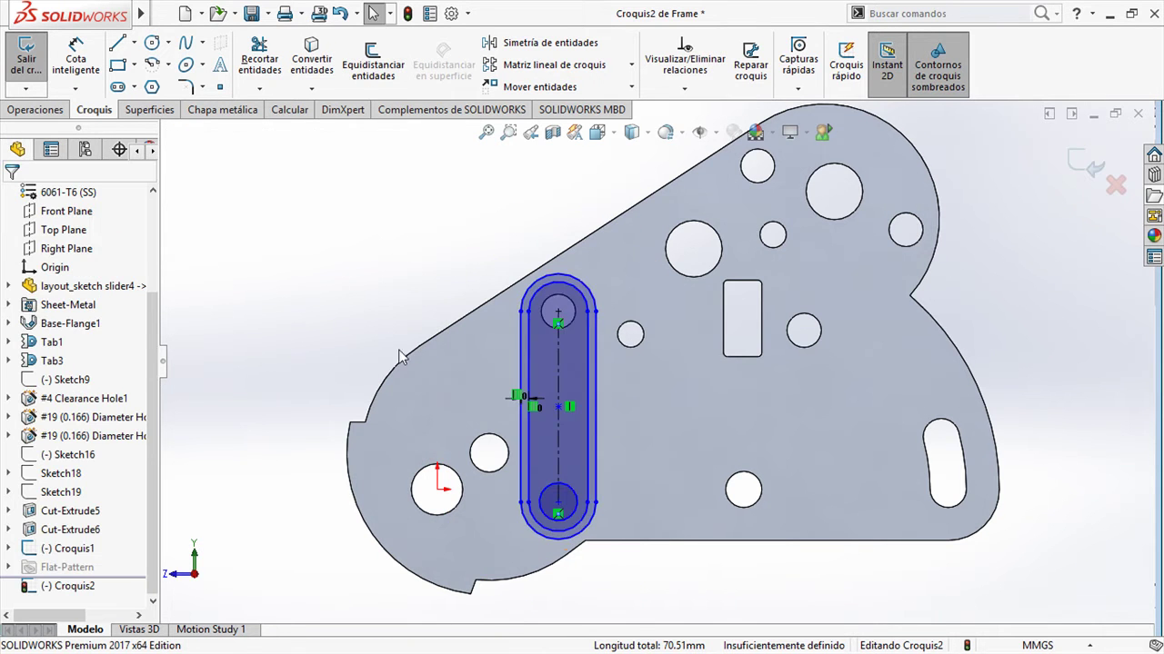
Try out contour selection on the slot sketch, picking the outer lower arc and the complete outer outline.
scroll(550, 593, "down", 3)
left_click(623, 462)
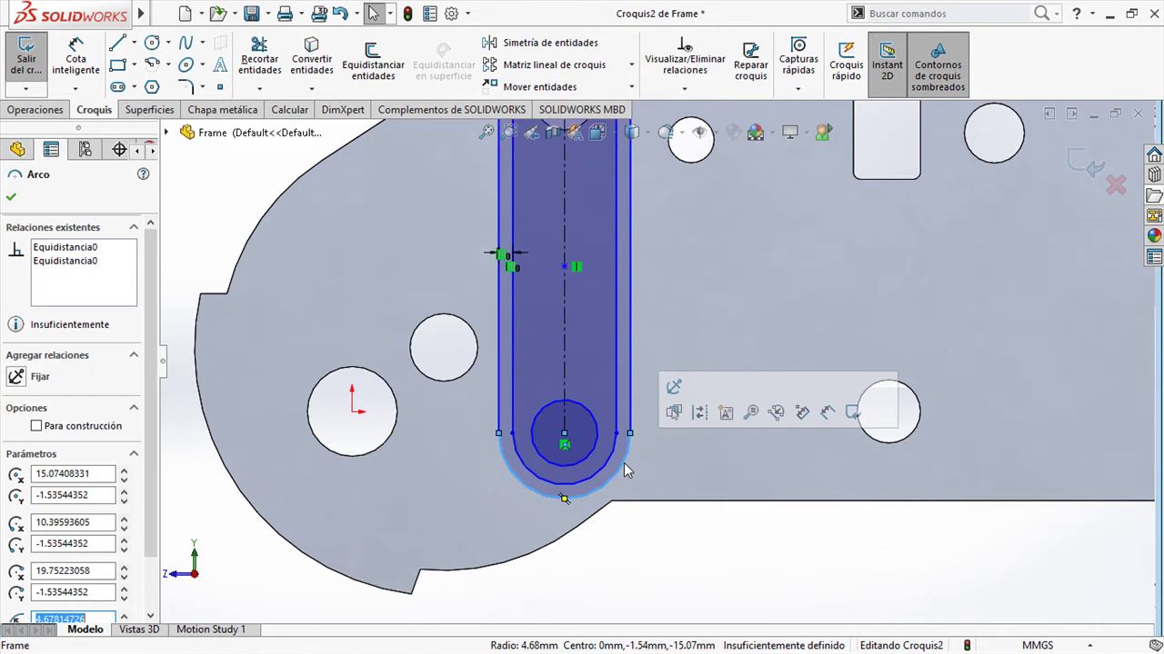
left_click(625, 422)
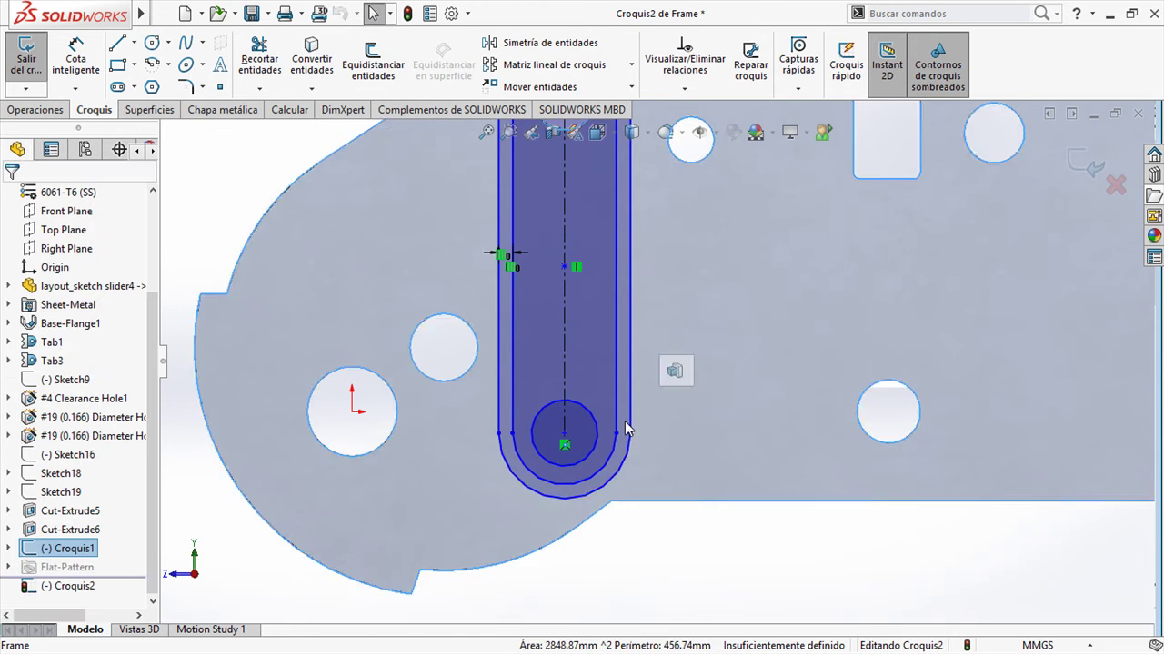
scroll(626, 428, "up", 3)
left_click(637, 400)
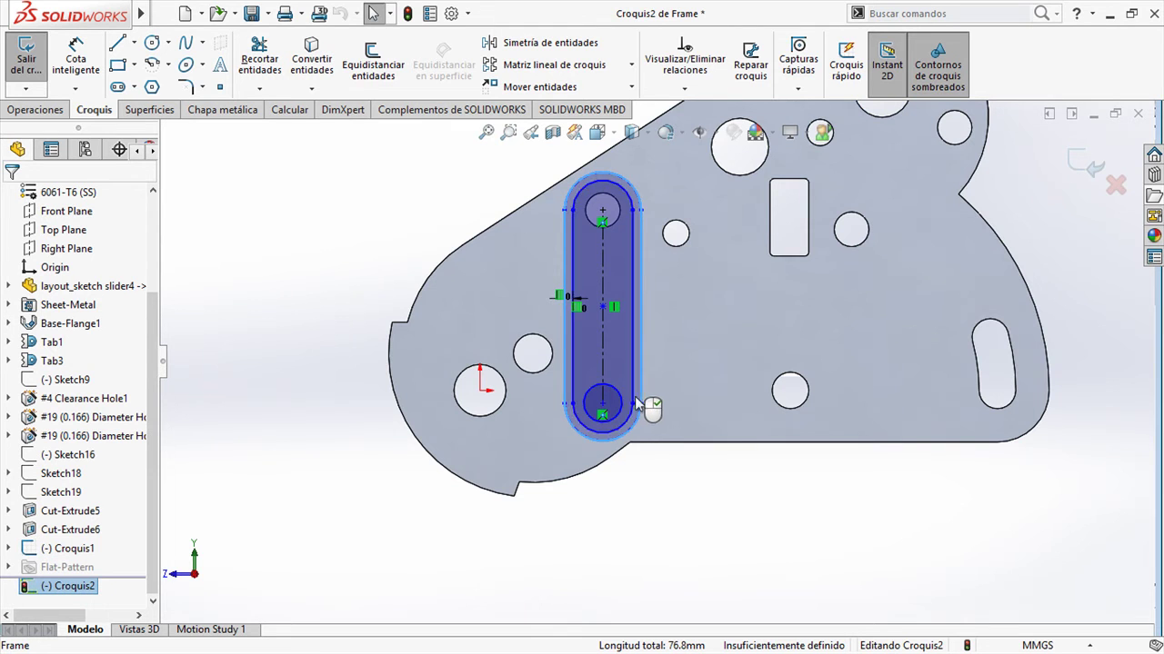
Cut the ring between the two slot outlines and the lower circle region 1 mm deep, and inspect the cut on the plate.
scroll(636, 434, "down", 2)
left_click(617, 403)
left_click(641, 414)
right_click(641, 413)
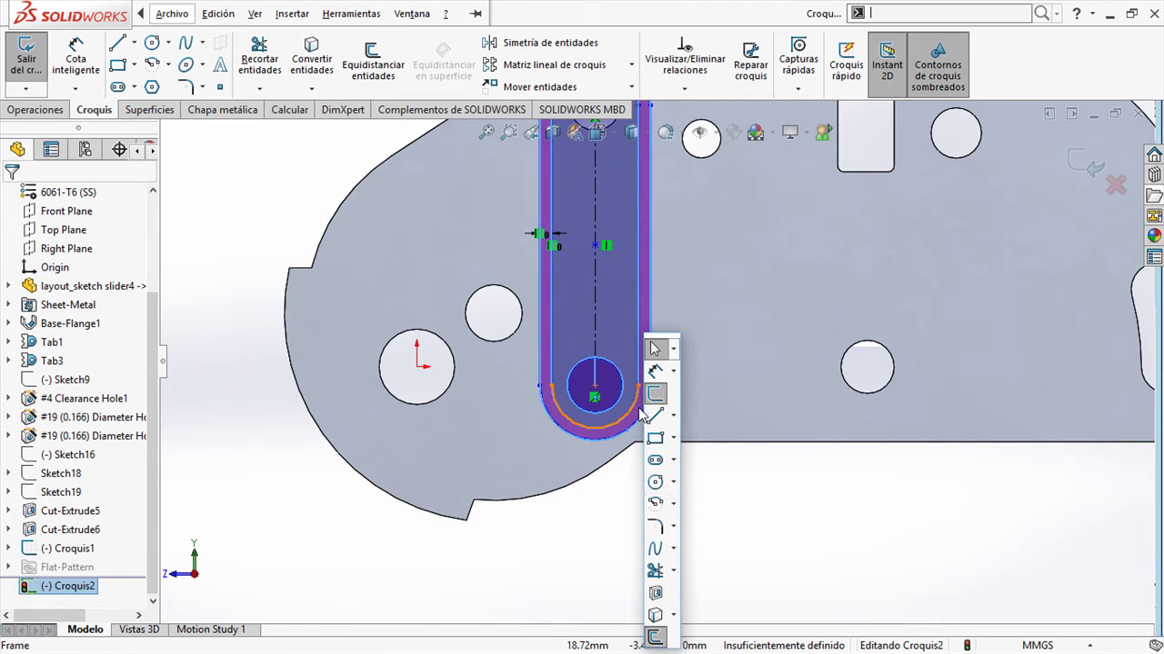
left_click(657, 596)
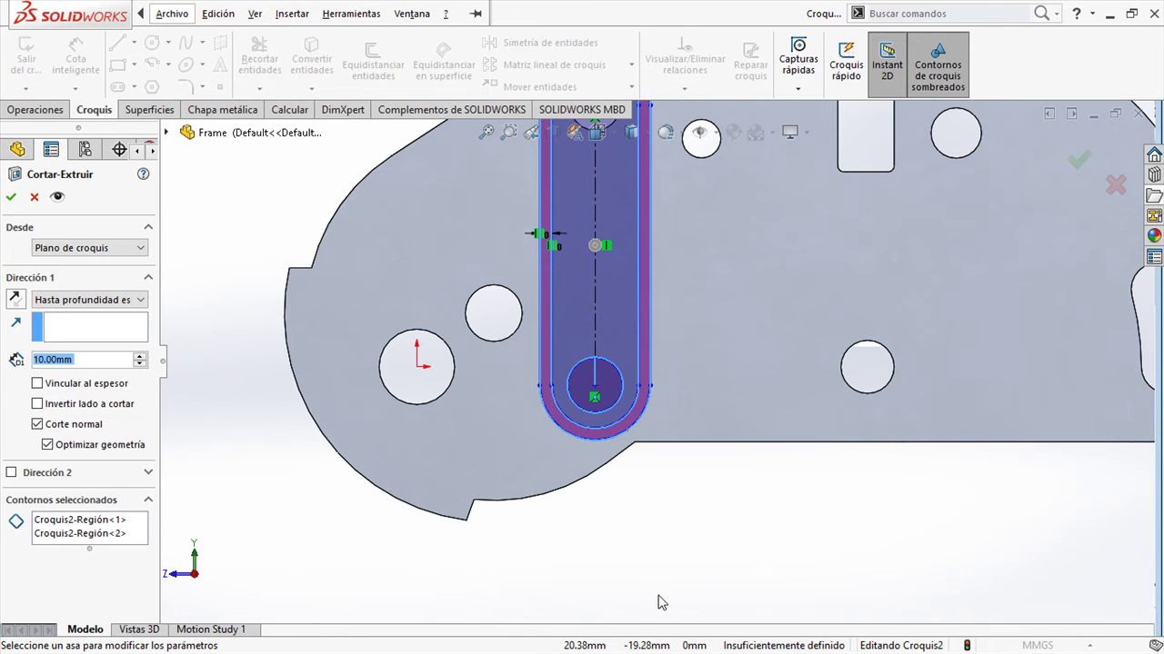
type("1")
key("Return")
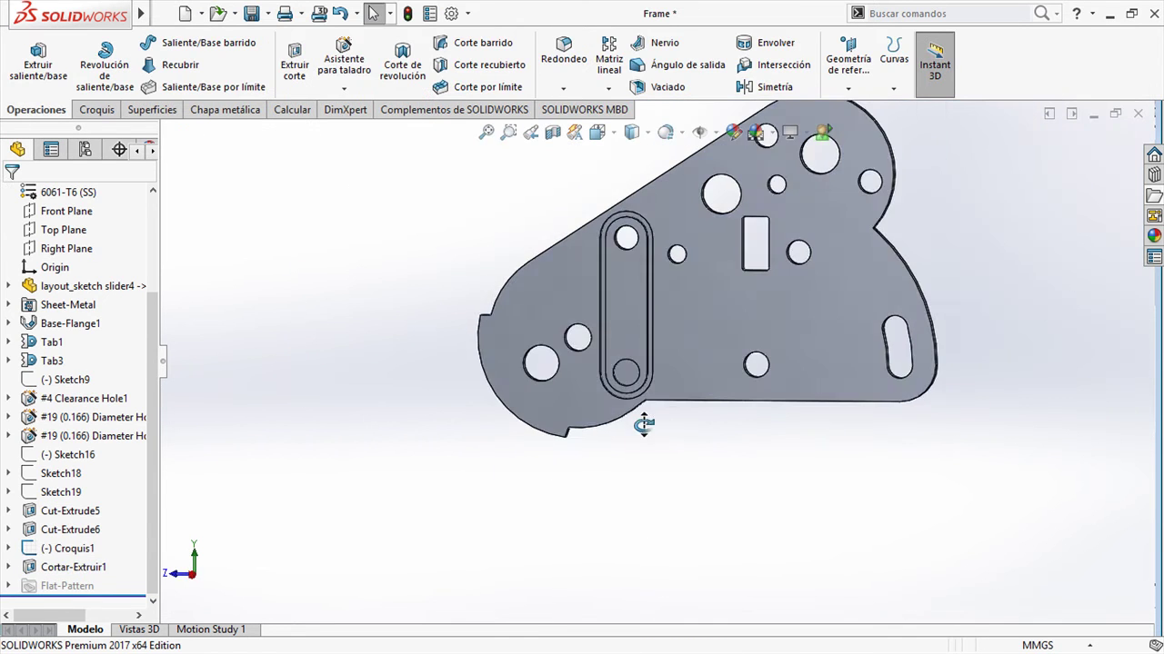
scroll(683, 266, "down", 4)
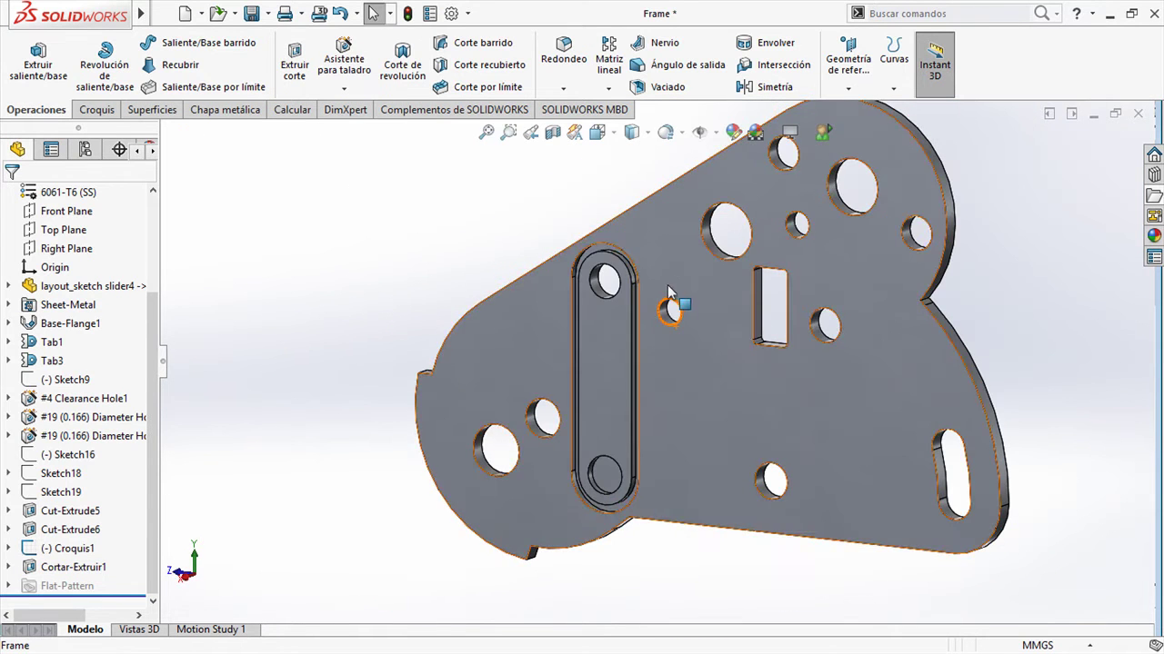
mouse_move(525, 200)
middle_mouse_down()
mouse_move(563, 281)
mouse_move(499, 285)
mouse_move(457, 246)
middle_mouse_up()
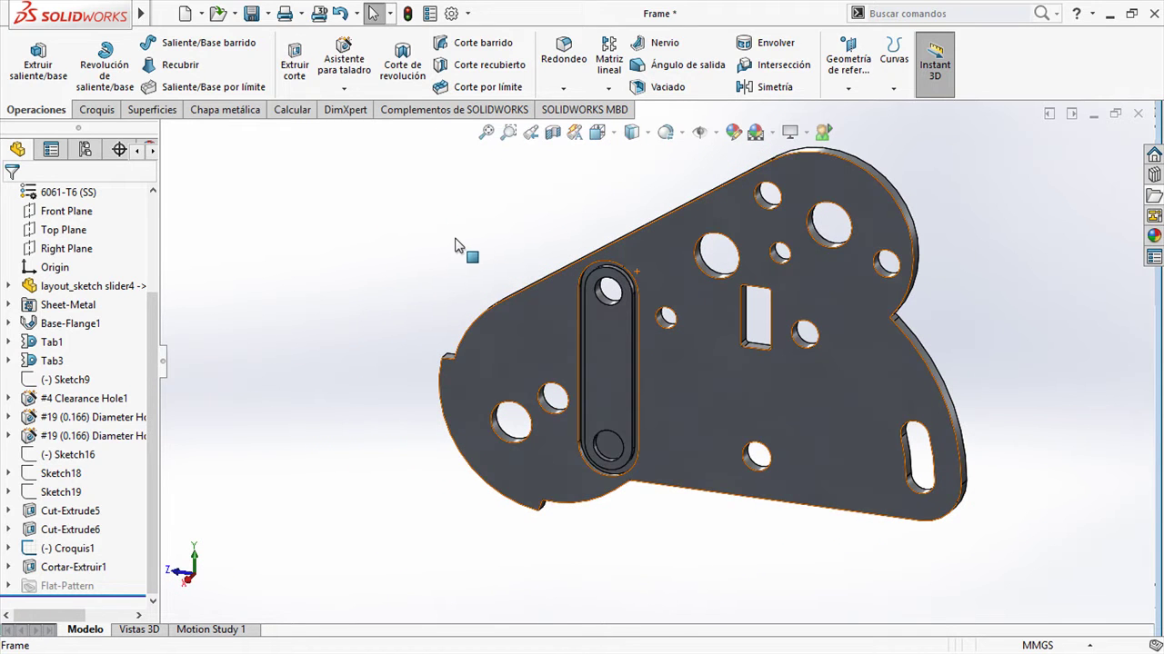
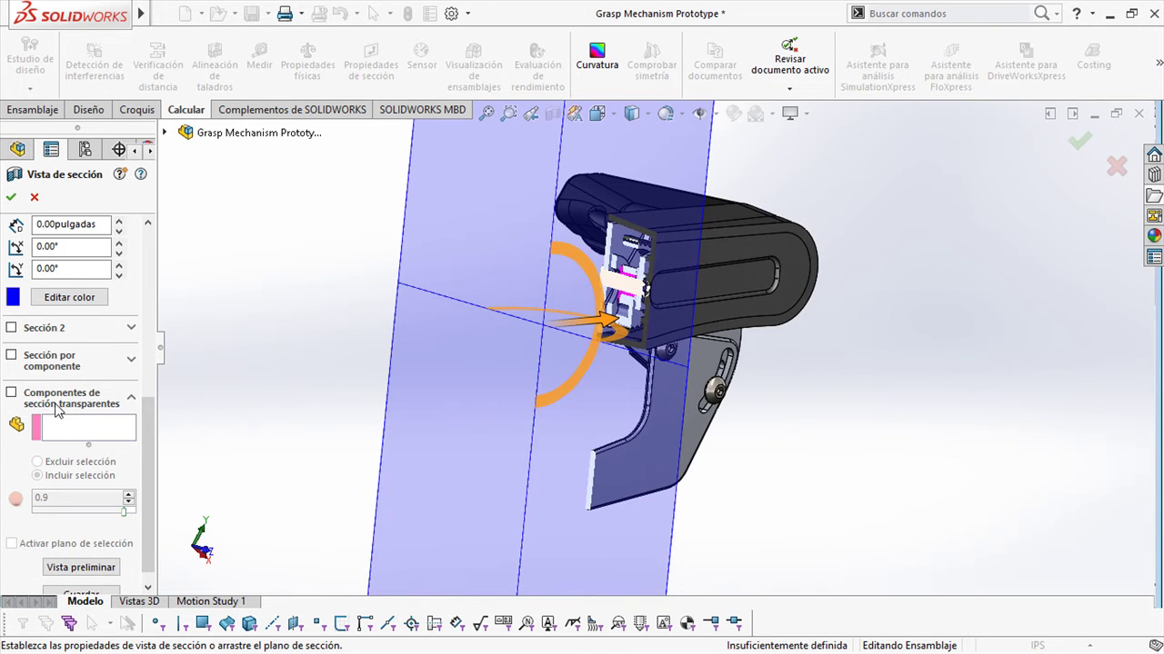
Enable transparent section components for static_thumb, grasp_transmission_box and grasp_motor_cover in the section view, with transparency 0.7.
left_click(57, 405)
scroll(449, 415, "up", 2)
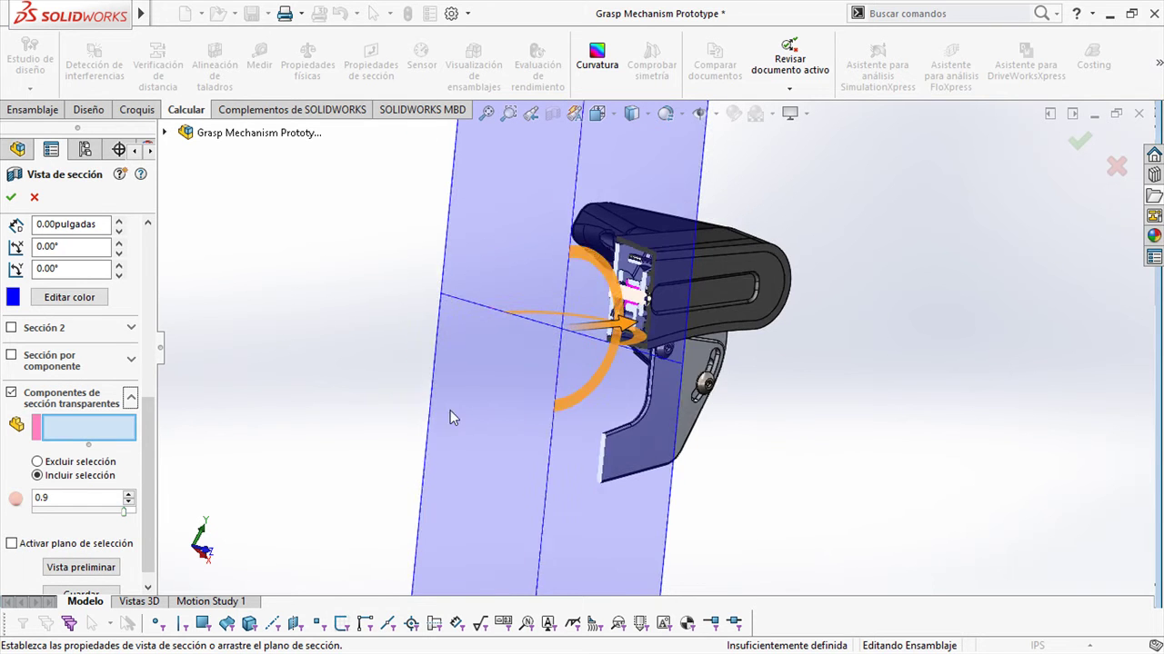
left_click(643, 427)
left_click(667, 323)
left_click(661, 245)
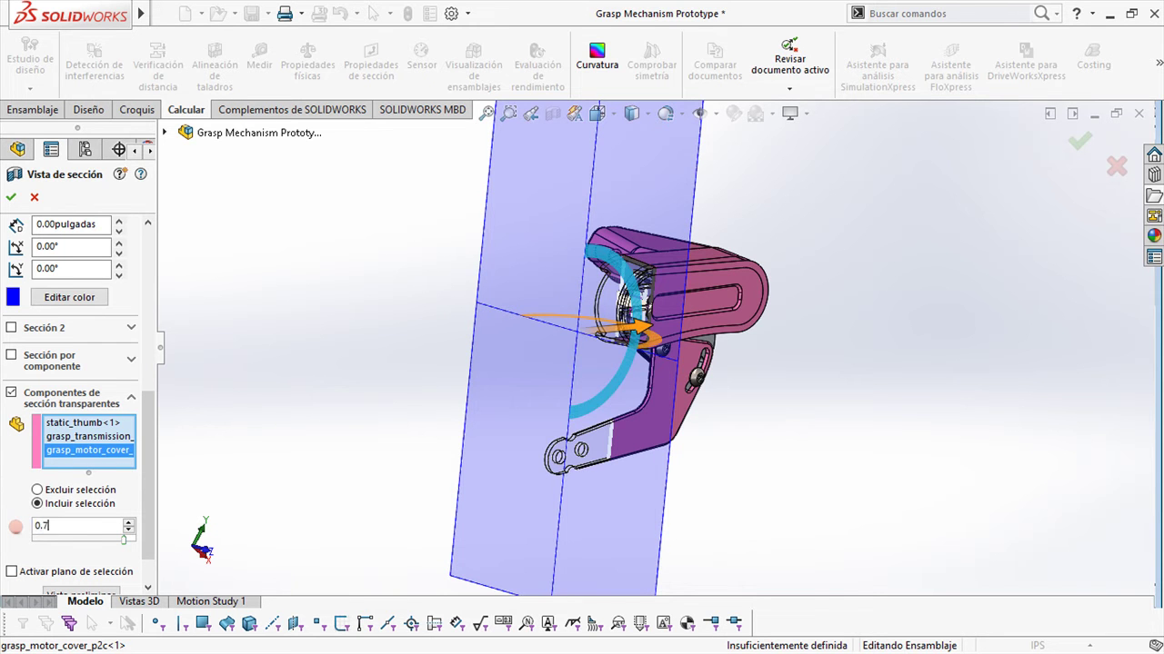
Shift the section plane to an offset of about 1.48 inches and accept the section view.
middle_click_drag(392, 379, 614, 335)
scroll(582, 334, "down", 1)
left_click_drag(552, 331, 459, 284)
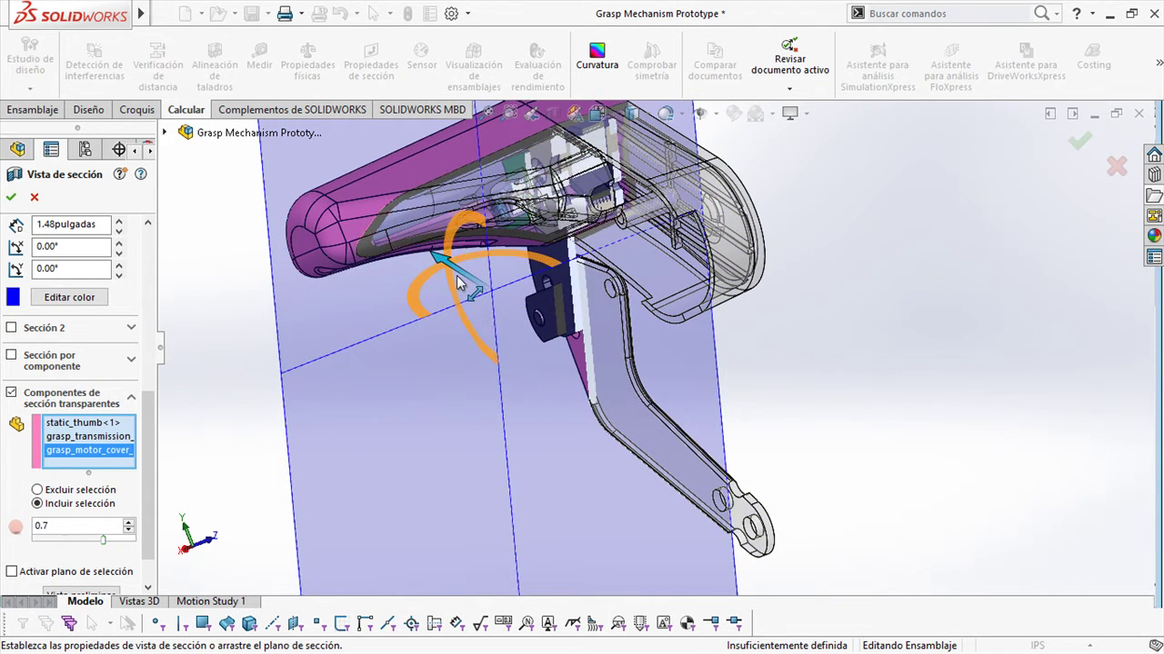
left_click(1079, 141)
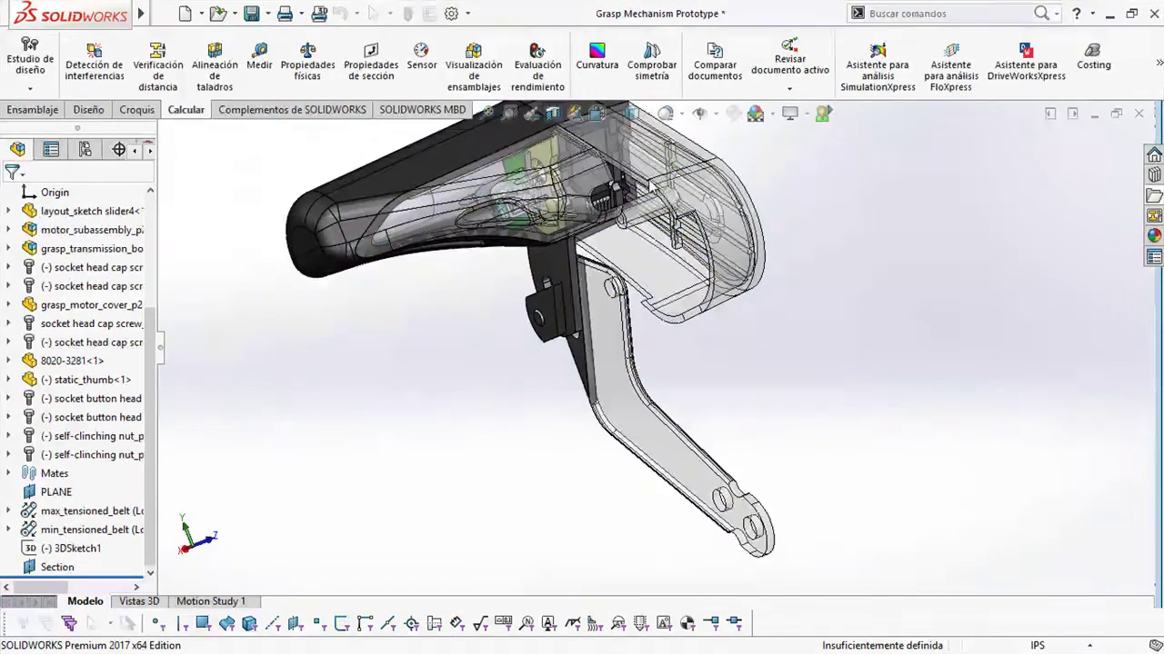
Examine the internal components of the Grasp Mechanism Prototype through the transparent sectioned housing up close.
scroll(730, 240, "down", 2)
scroll(714, 240, "up", 3)
middle_click_drag(713, 240, 688, 252)
scroll(684, 309, "down", 5)
scroll(684, 309, "up", 3)
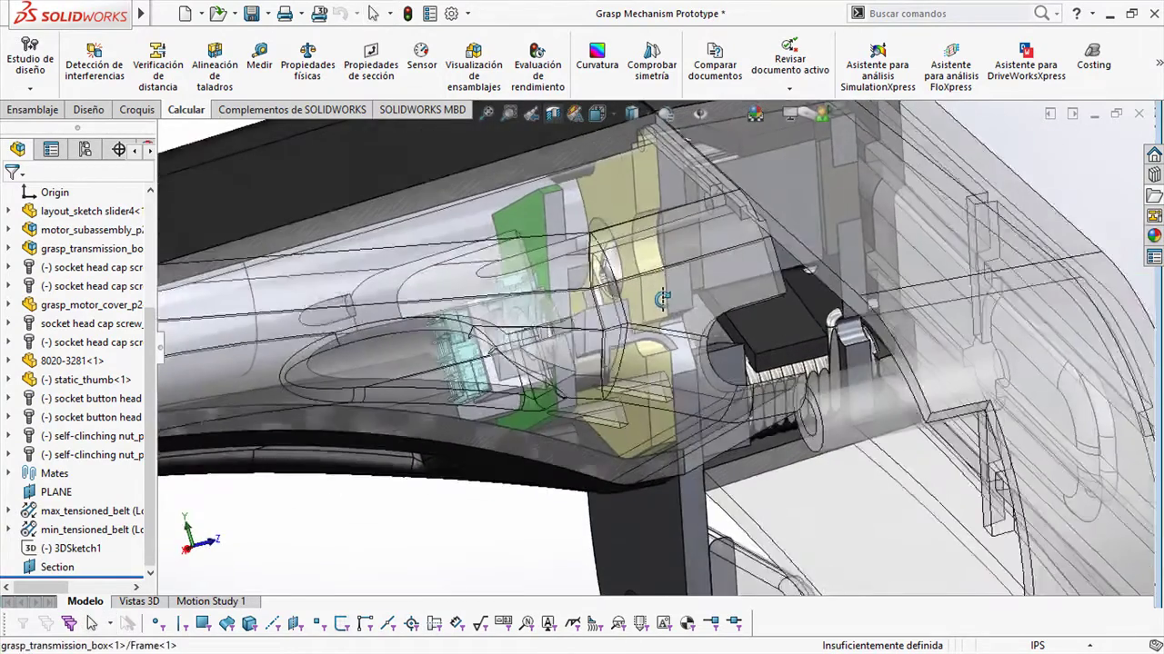
scroll(708, 254, "down", 3)
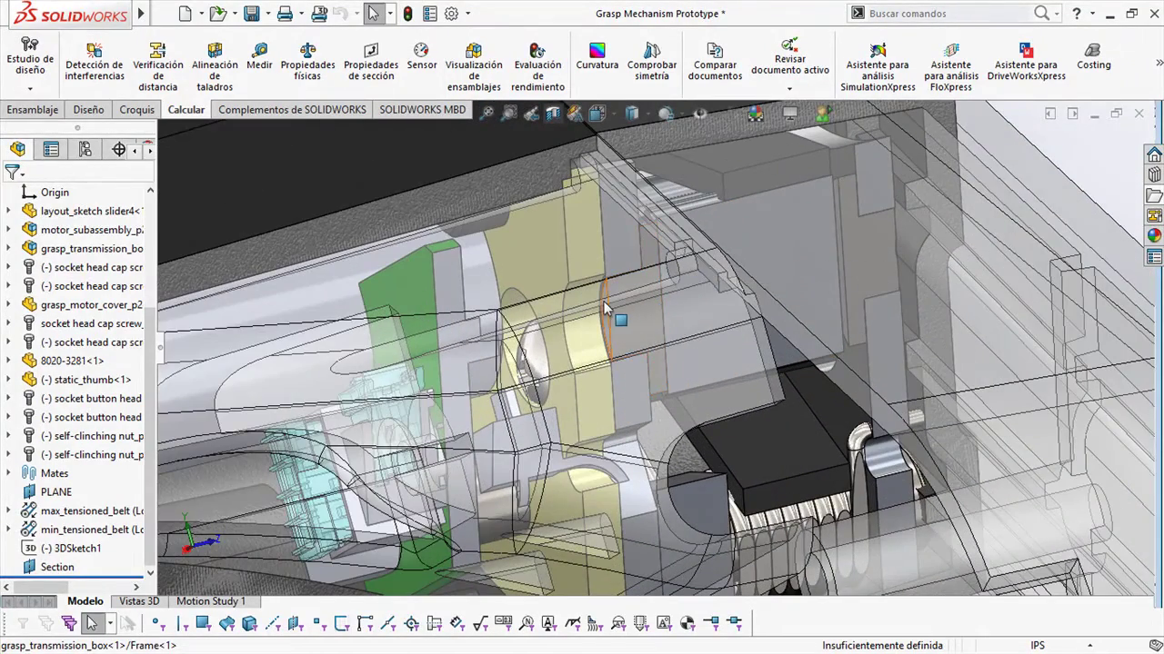
left_click(609, 309)
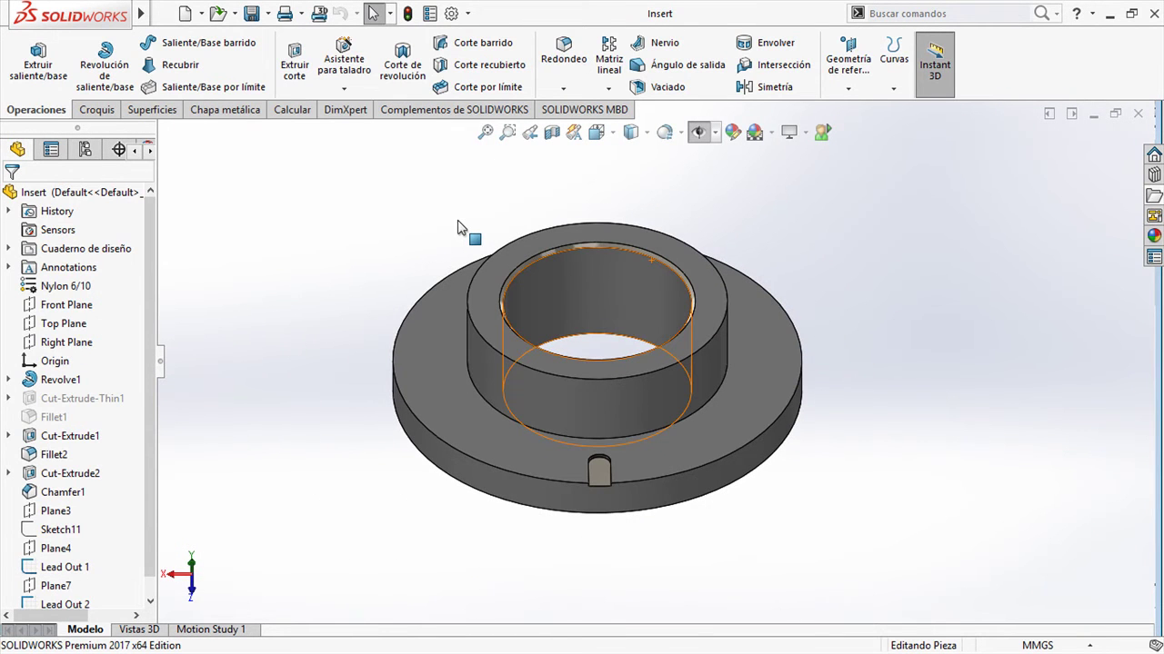
Start a thread on the upper outer edge of the Insert part's collar with 2 revolutions and a 0.5 mm offset.
key("s")
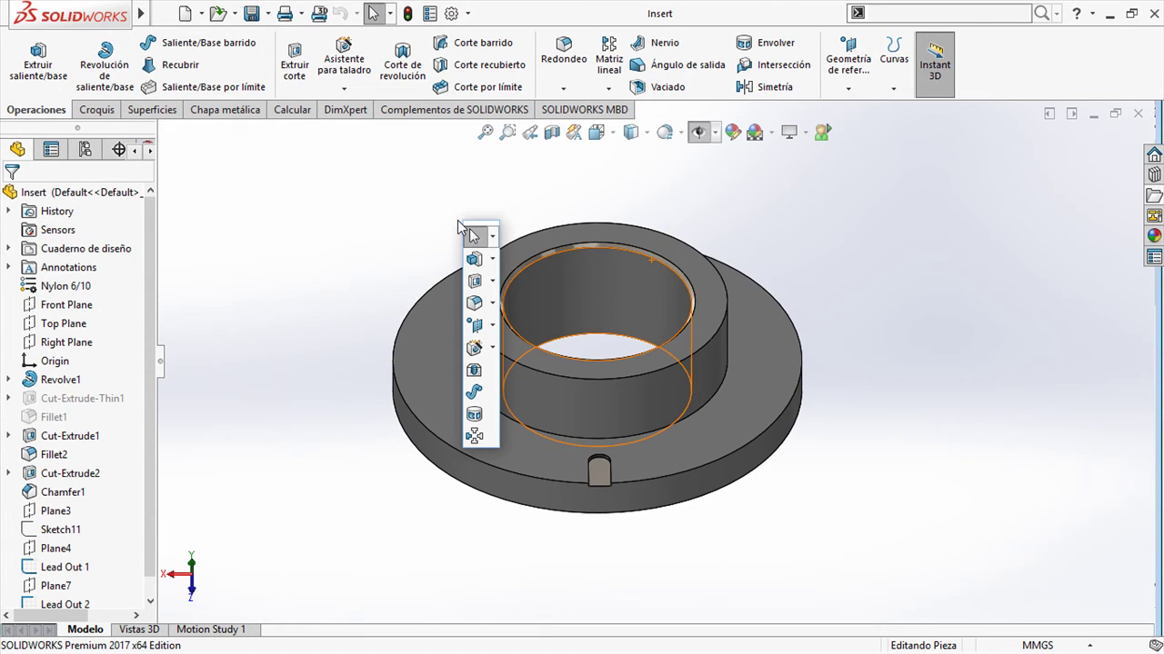
left_click(474, 370)
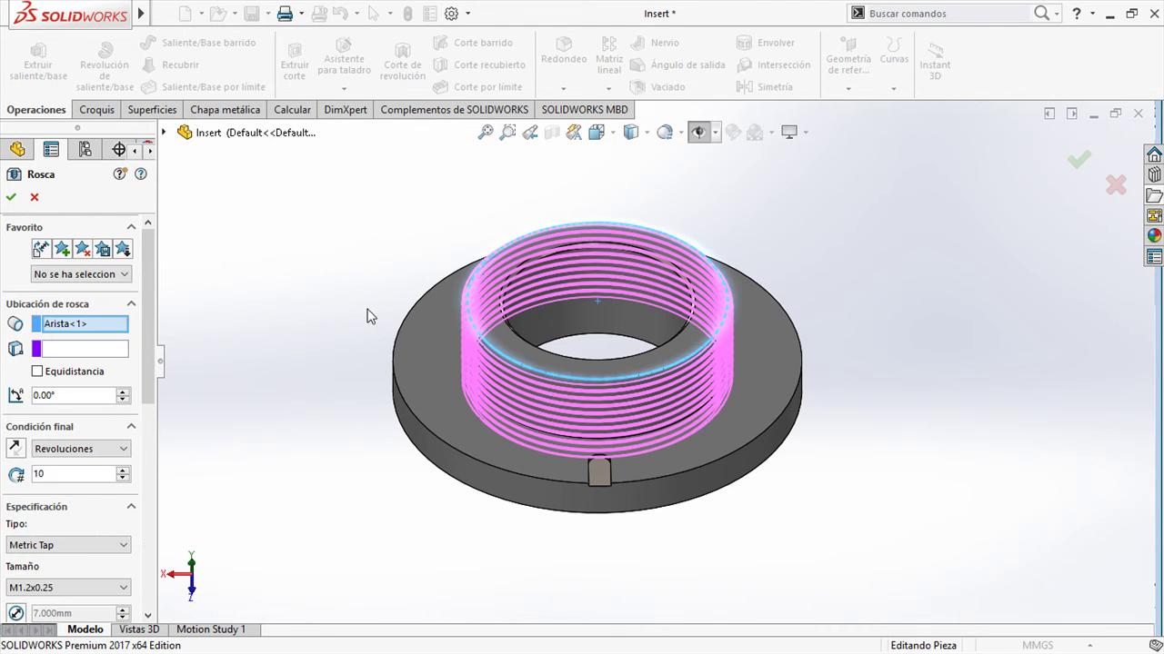
left_click_drag(73, 475, 1, 473)
type("2")
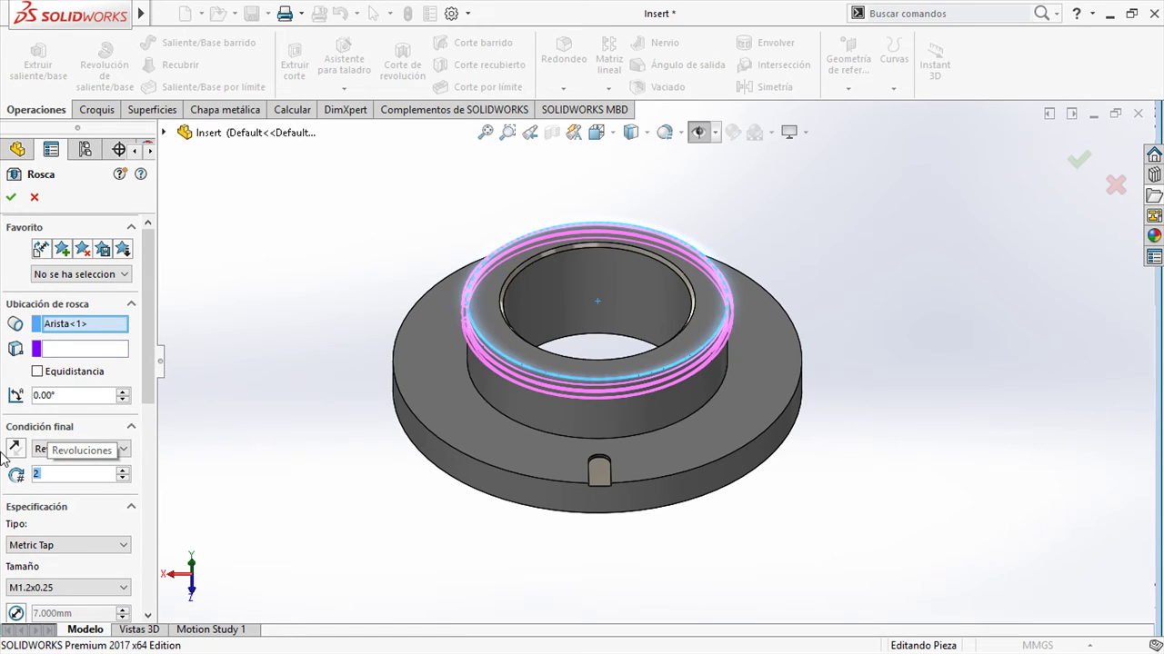
left_click(57, 377)
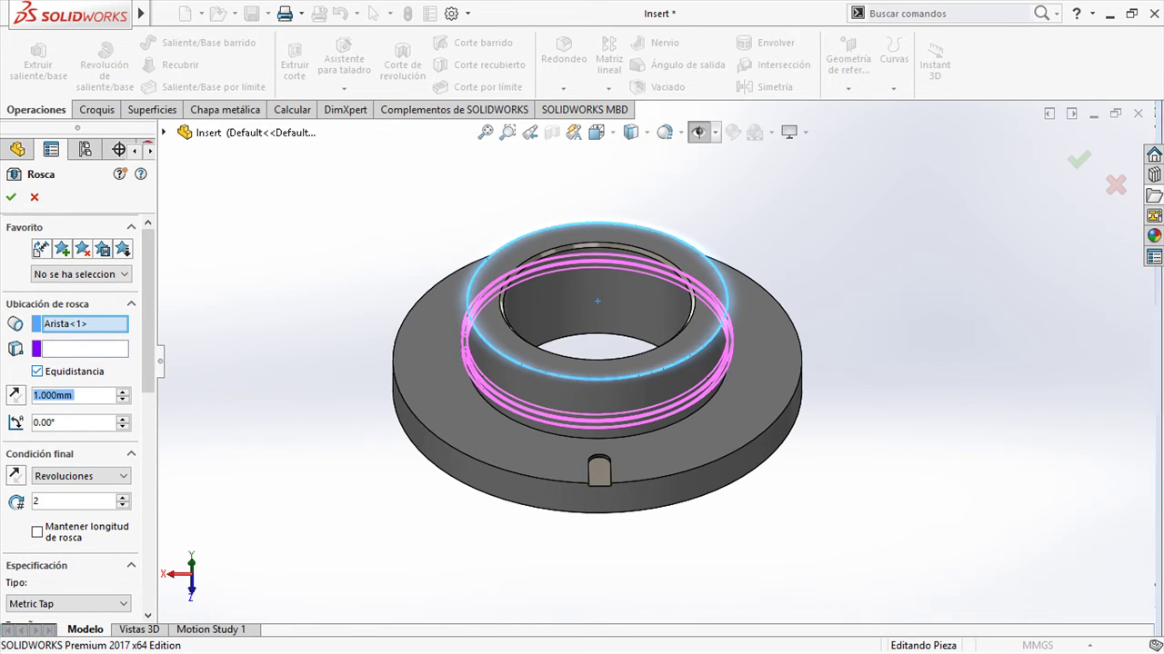
type("0.5")
key("Return")
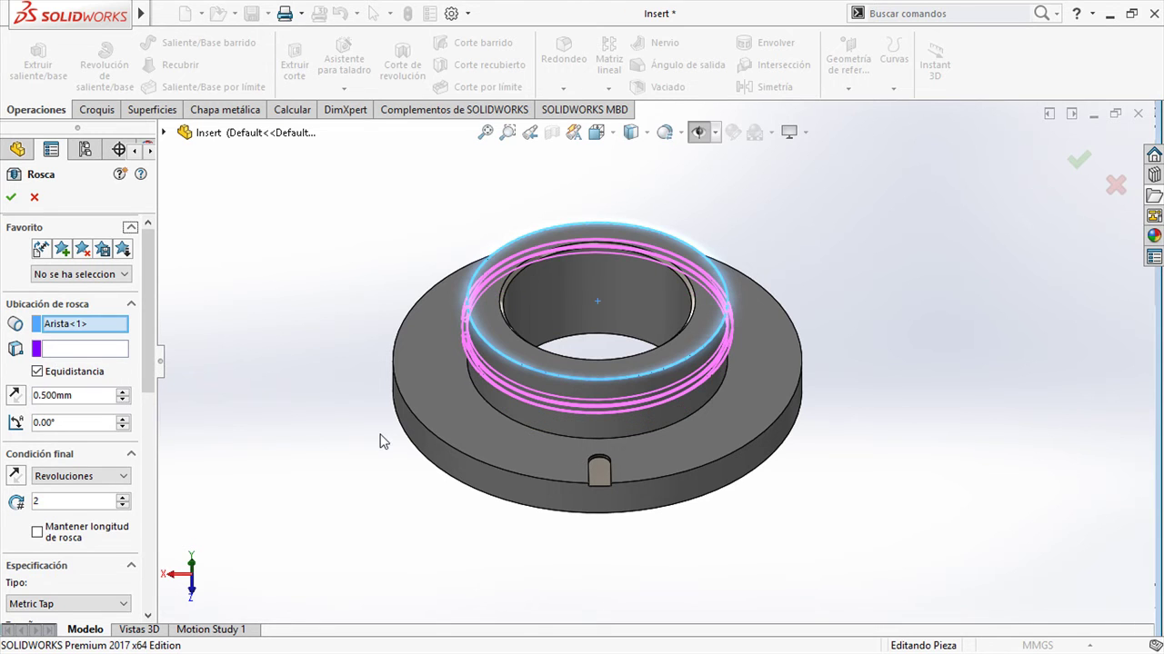
Check the available thread types and override the pitch of the Metric Tap M1.2x0.25 thread to 1 mm.
scroll(150, 362, "down", 5)
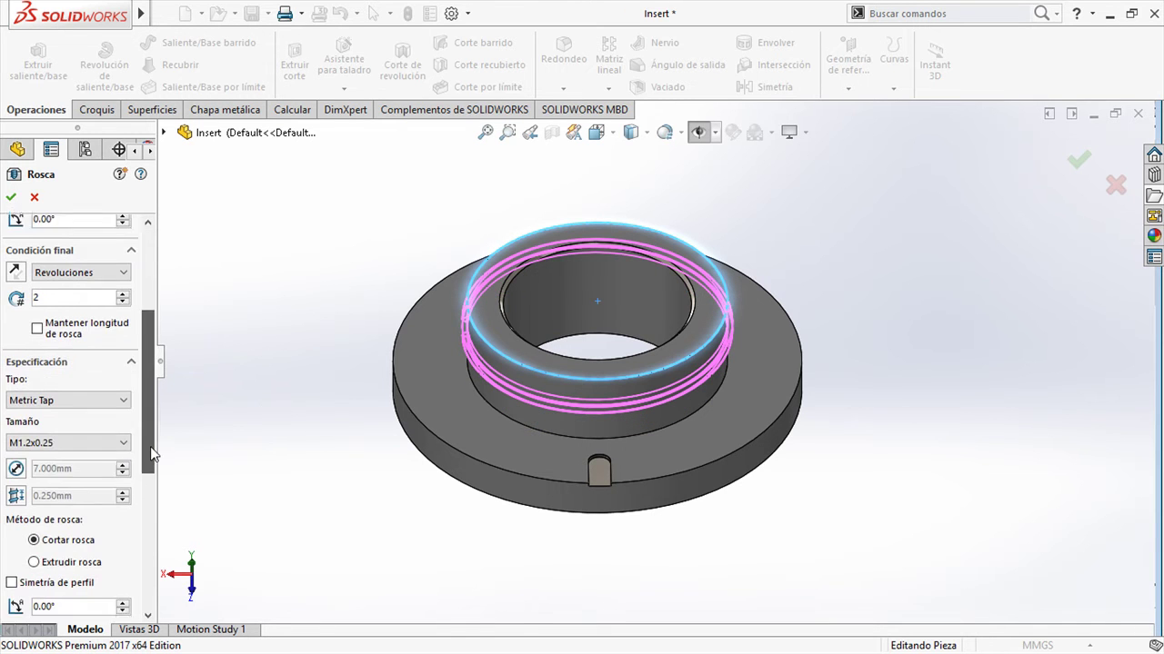
left_click(65, 382)
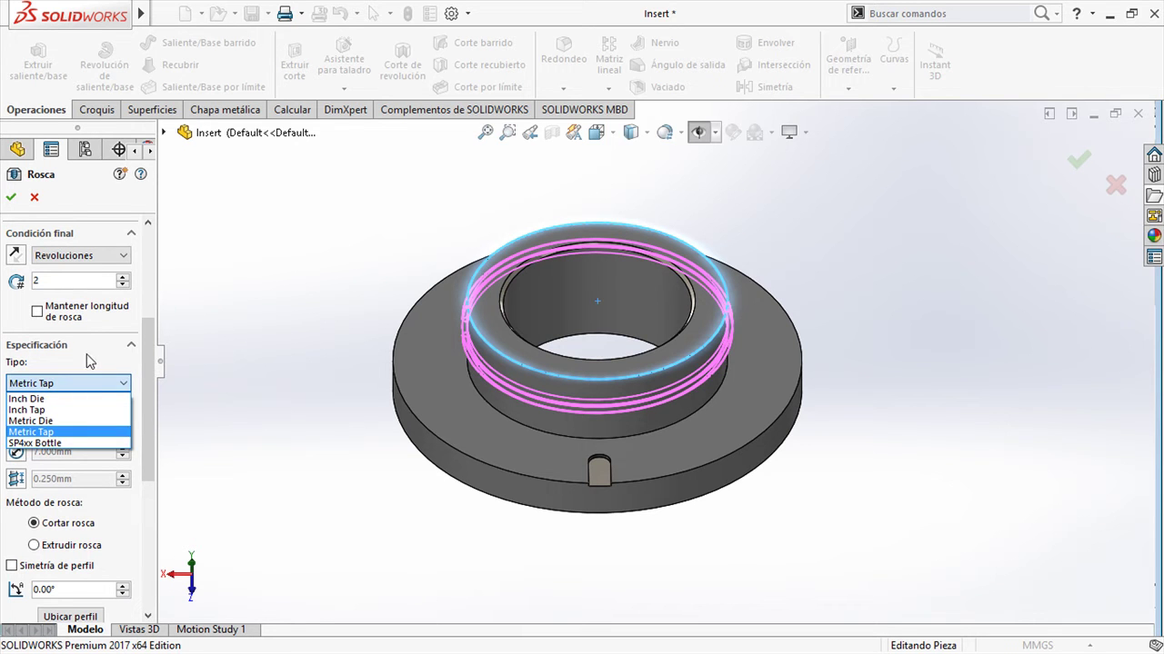
left_click(89, 363)
left_click(18, 480)
left_click_drag(99, 484, 11, 477)
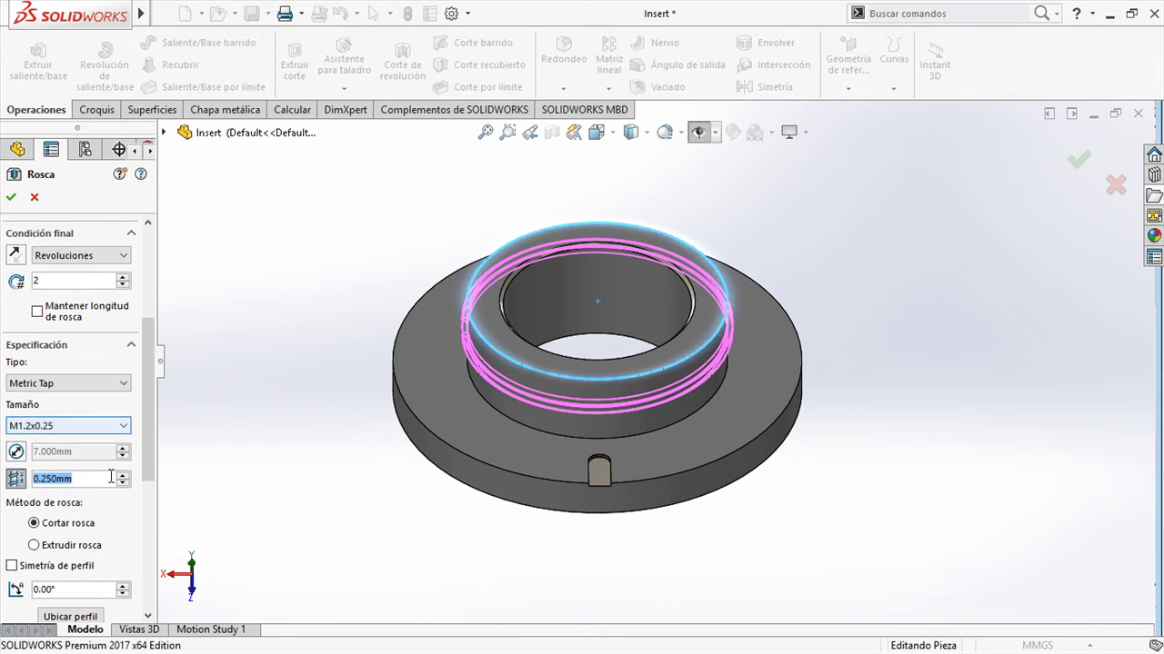
type("1")
key("Return")
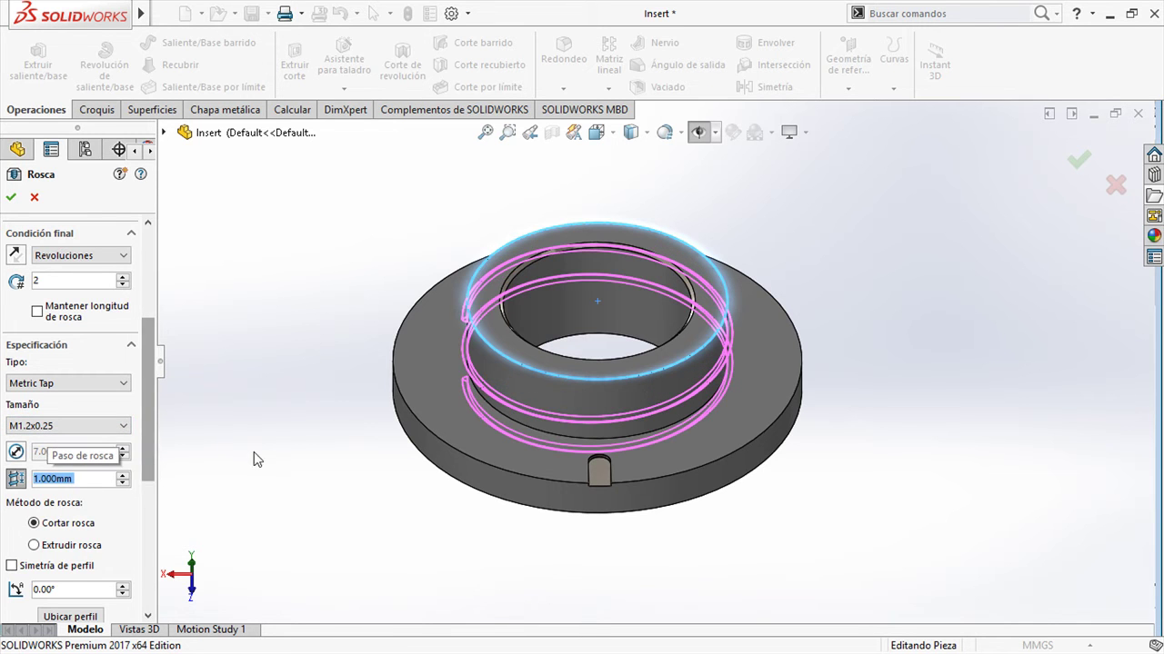
Make it an extruded right-hand thread with 2 starts, trimmed with the start face, and accept the thread.
scroll(100, 446, "down", 3)
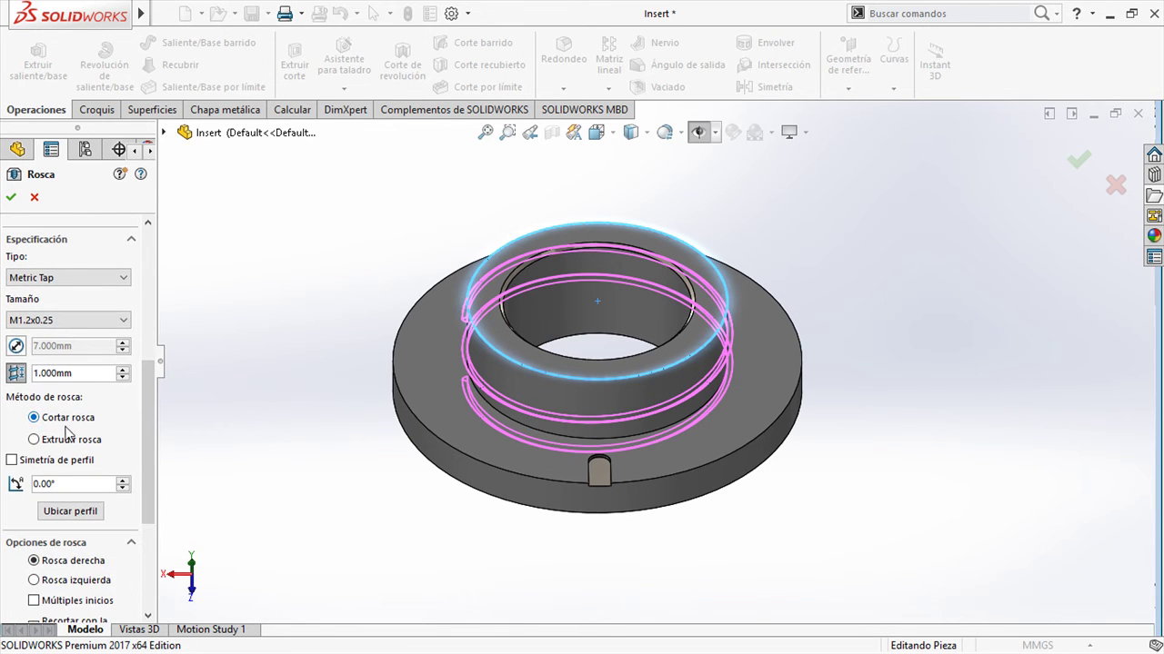
left_click(71, 440)
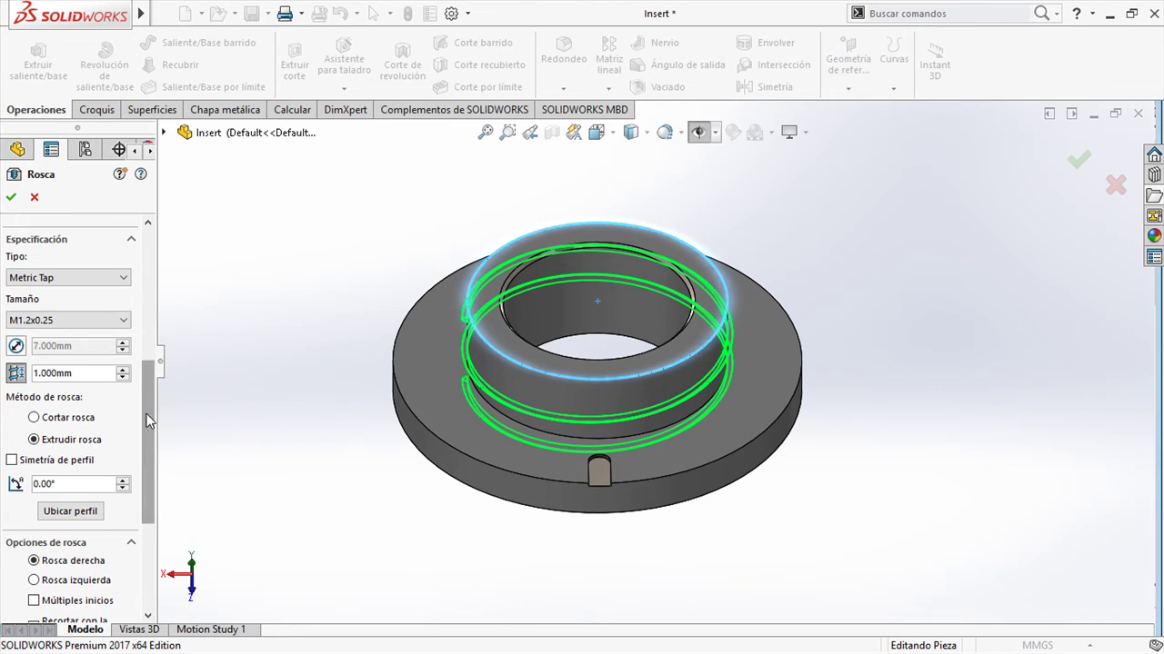
scroll(150, 414, "down", 5)
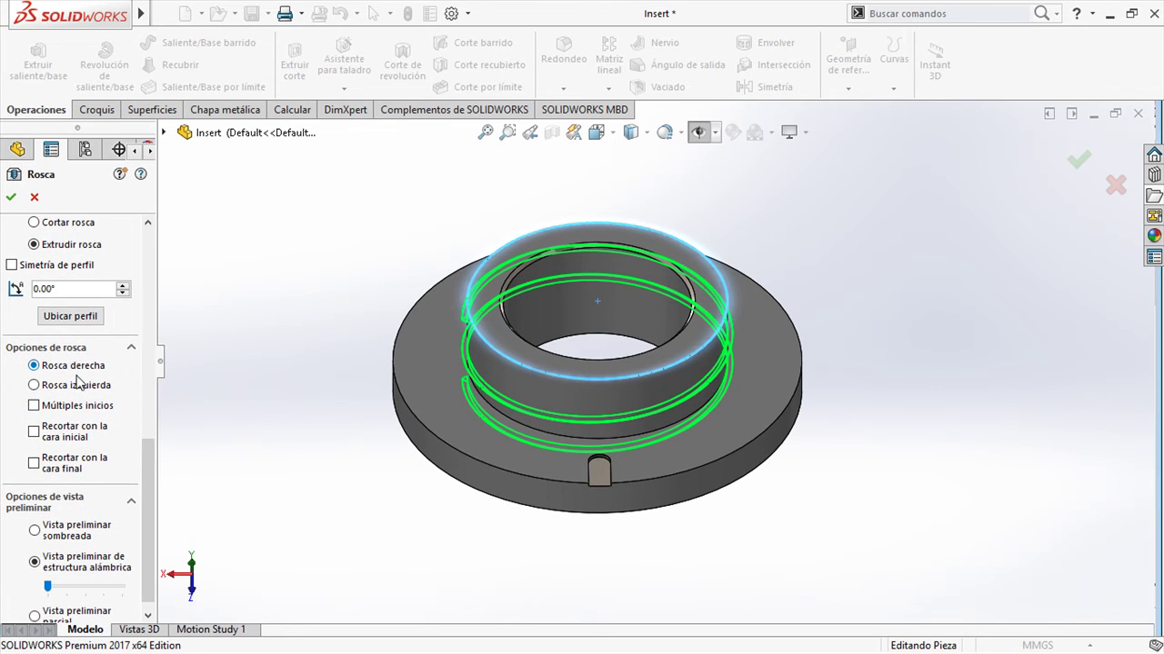
left_click(79, 405)
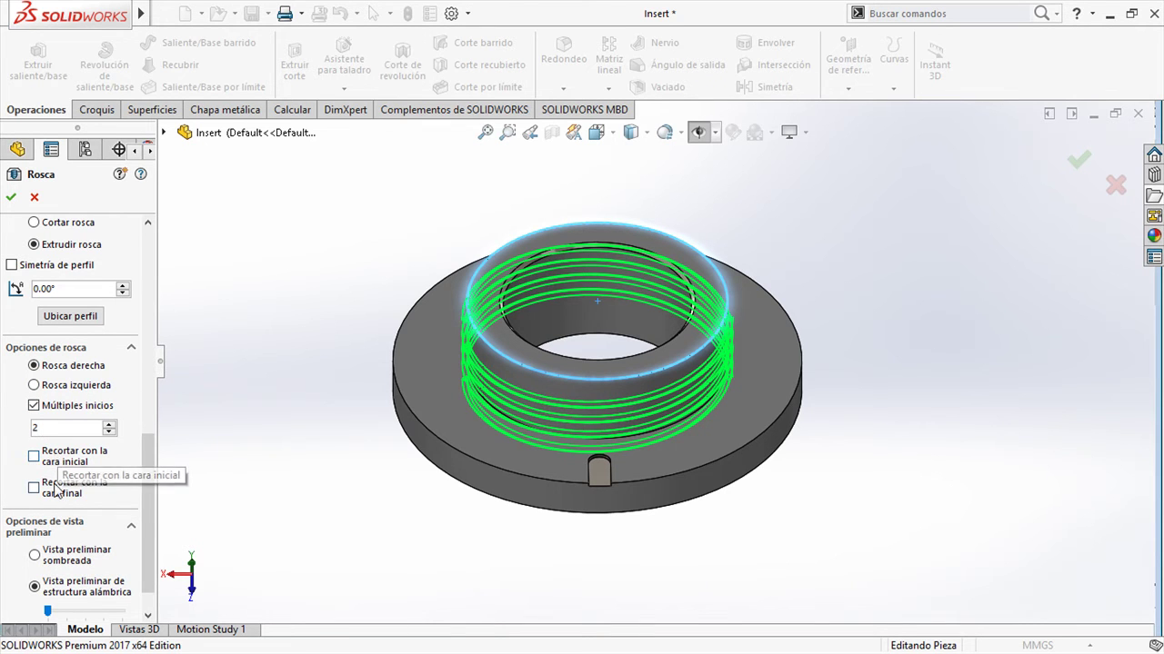
left_click(56, 465)
middle_click_drag(335, 449, 332, 354)
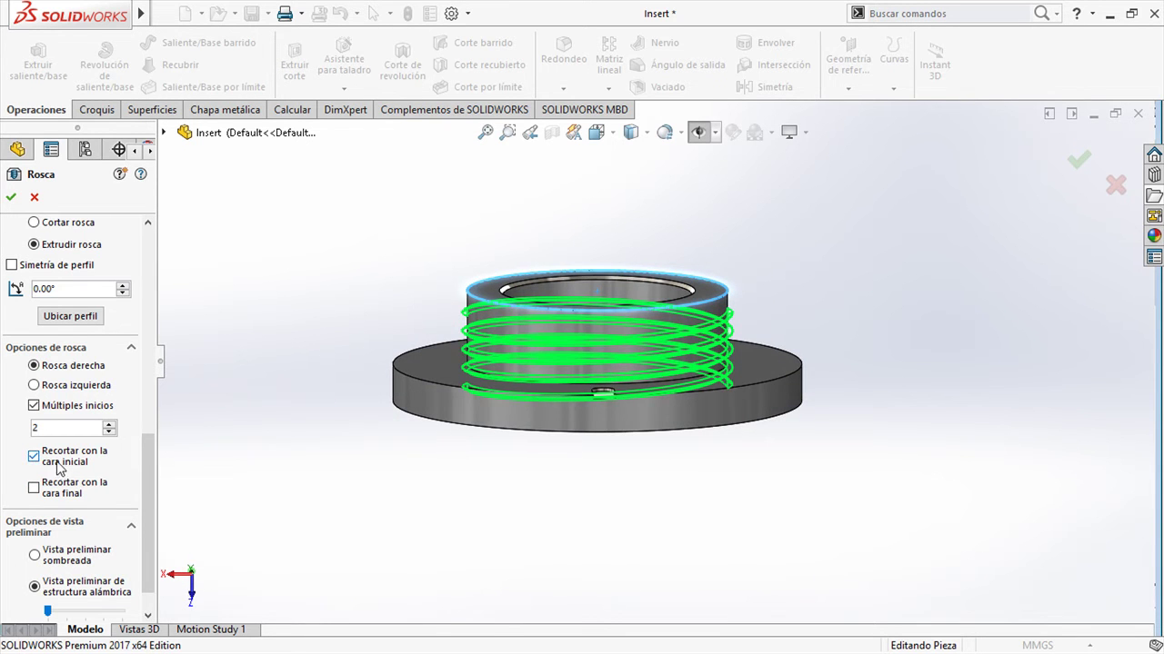
middle_click_drag(309, 465, 346, 453)
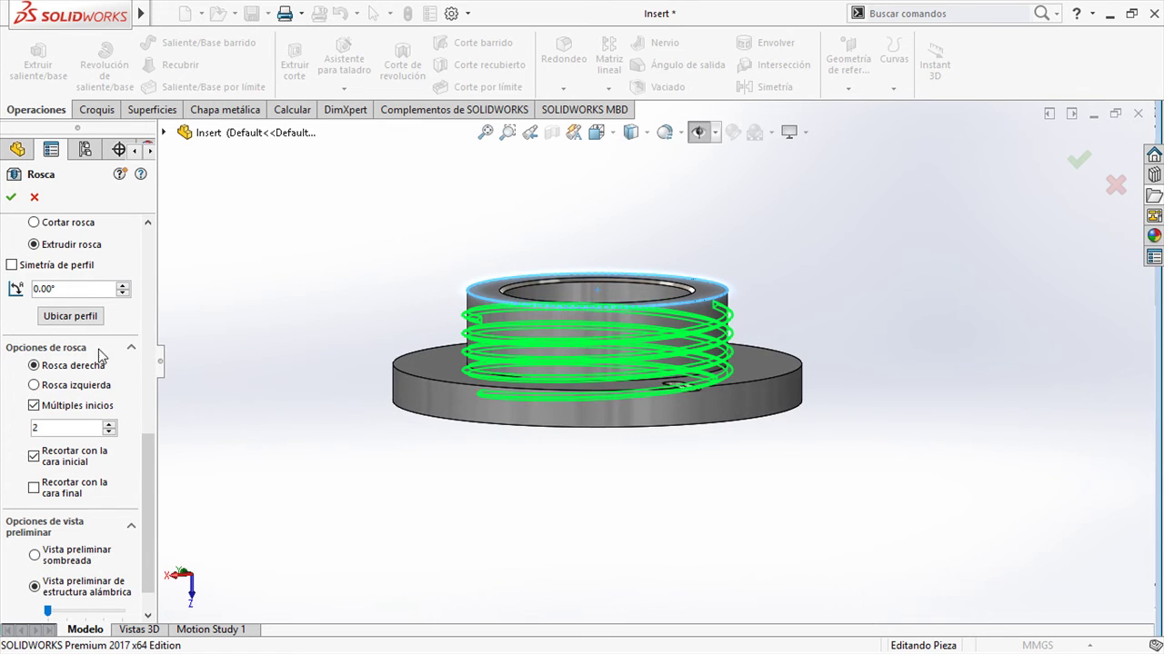
left_click_drag(151, 480, 153, 283)
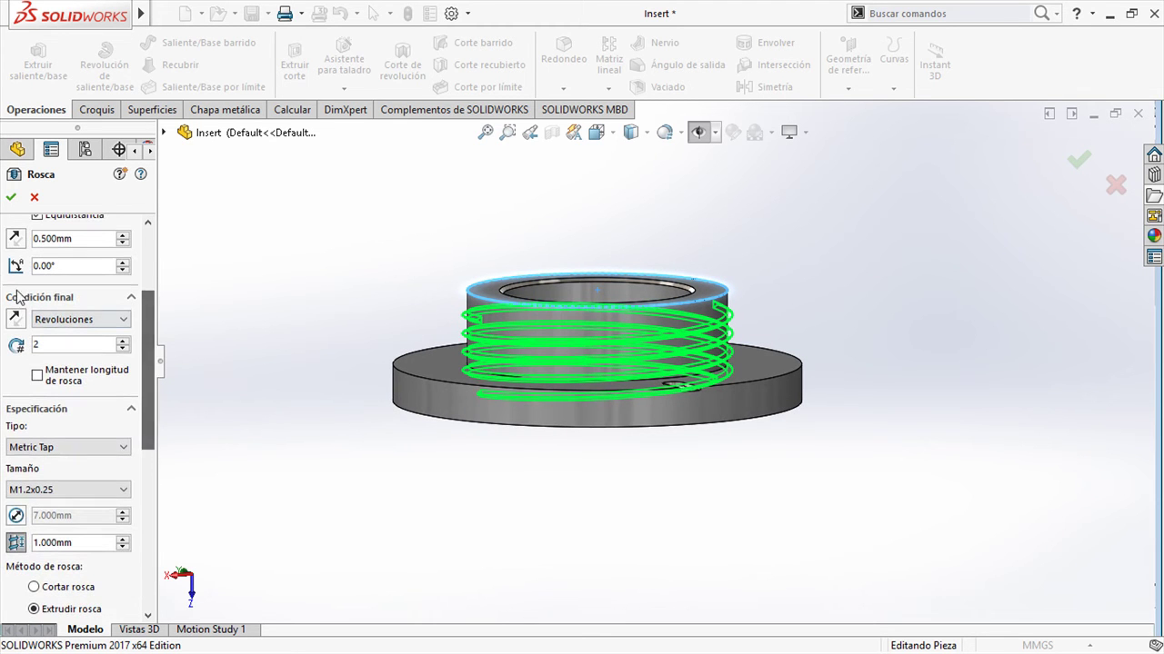
left_click(11, 196)
Sweep the first thread's triangular end face along the Lead Out 1 sketch.
middle_click_drag(432, 300, 825, 491)
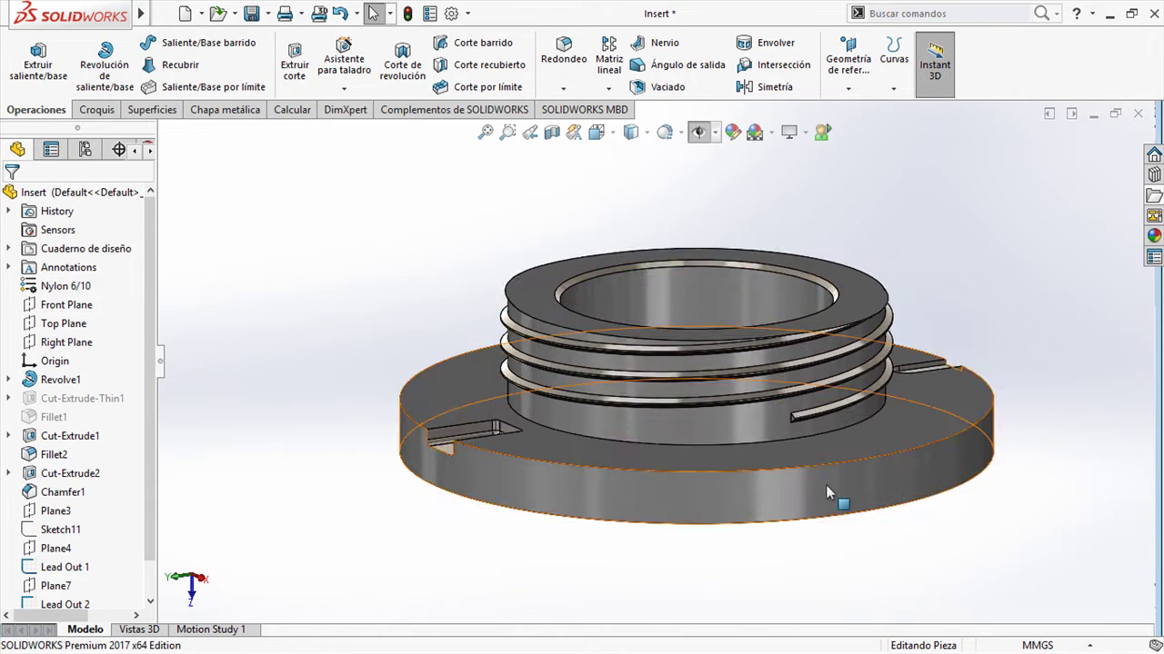
scroll(824, 454, "down", 2)
scroll(820, 398, "up", 2)
middle_click_drag(821, 398, 822, 425)
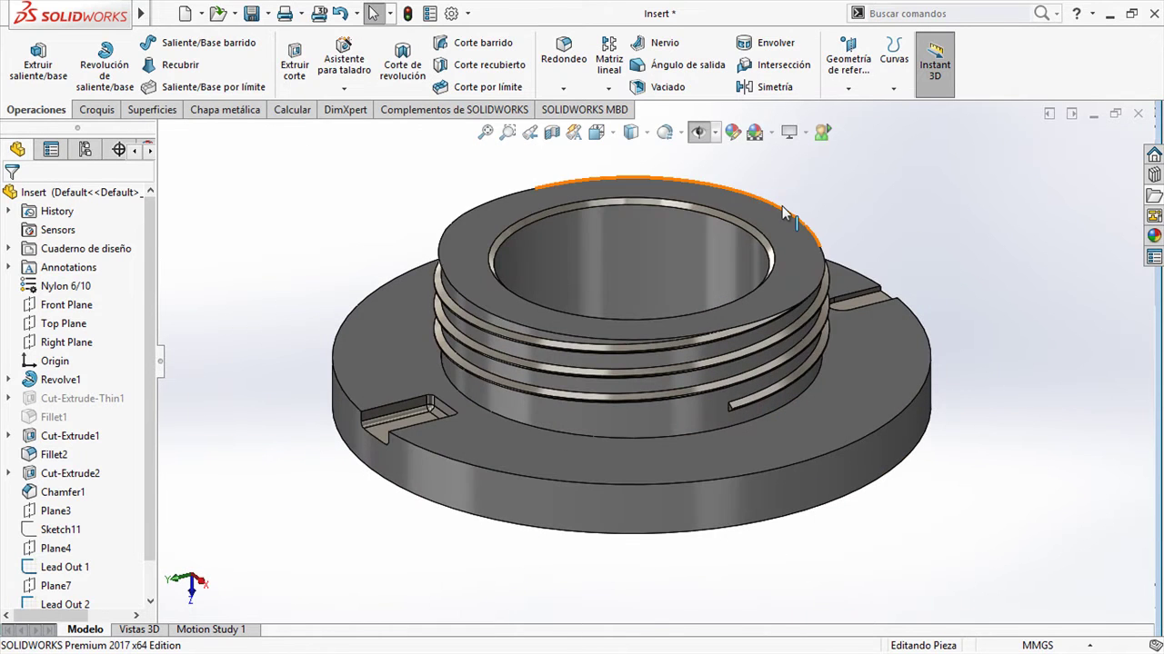
scroll(716, 423, "down", 5)
scroll(734, 356, "down", 2)
key("s")
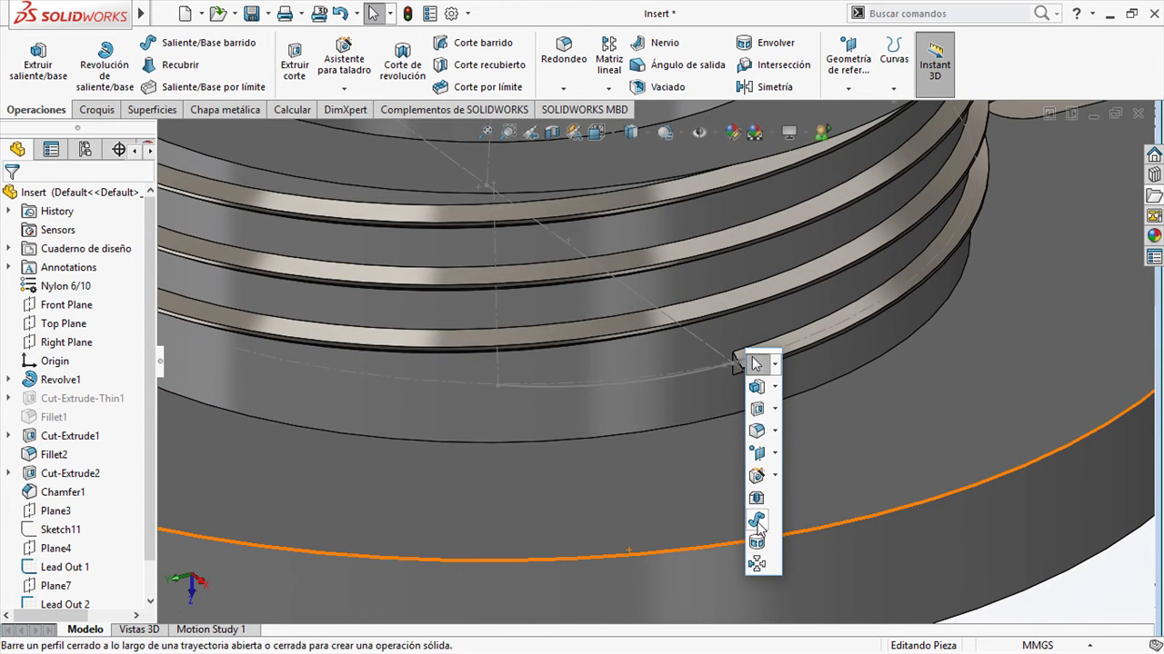
left_click(757, 520)
scroll(732, 368, "down", 3)
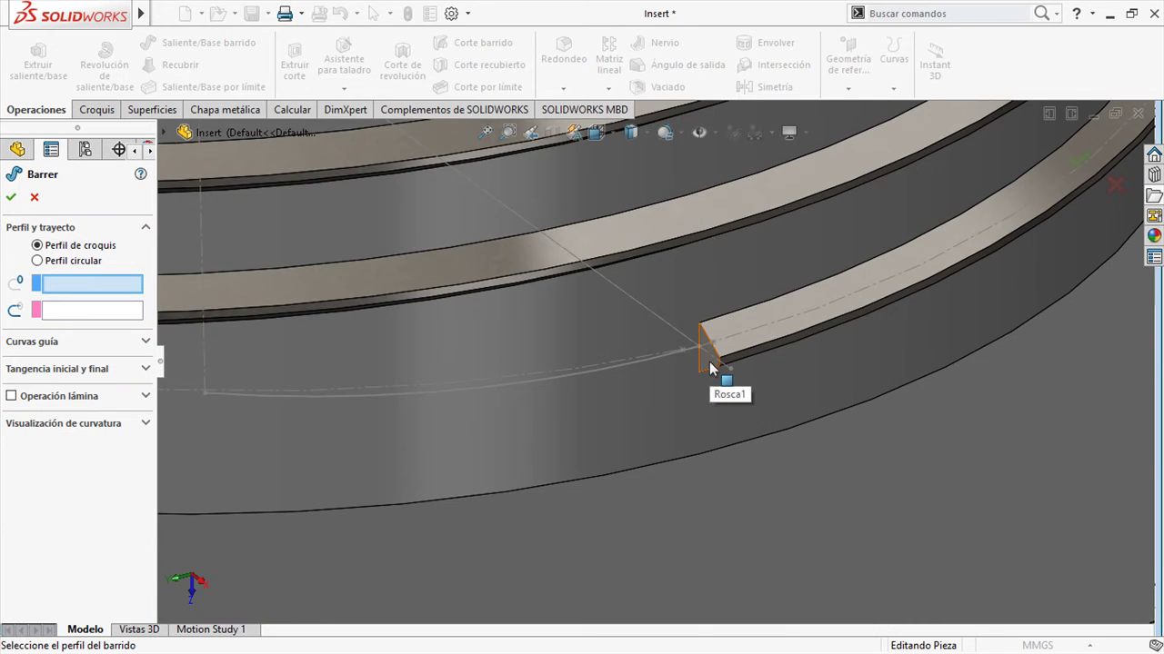
left_click(709, 362)
left_click(634, 360)
right_click(634, 363)
Sweep the triangular end face of the second thread start along the Lead Out 2 sketch.
scroll(627, 366, "up", 10)
middle_click_drag(527, 357, 793, 389)
scroll(637, 385, "down", 1)
scroll(637, 389, "down", 8)
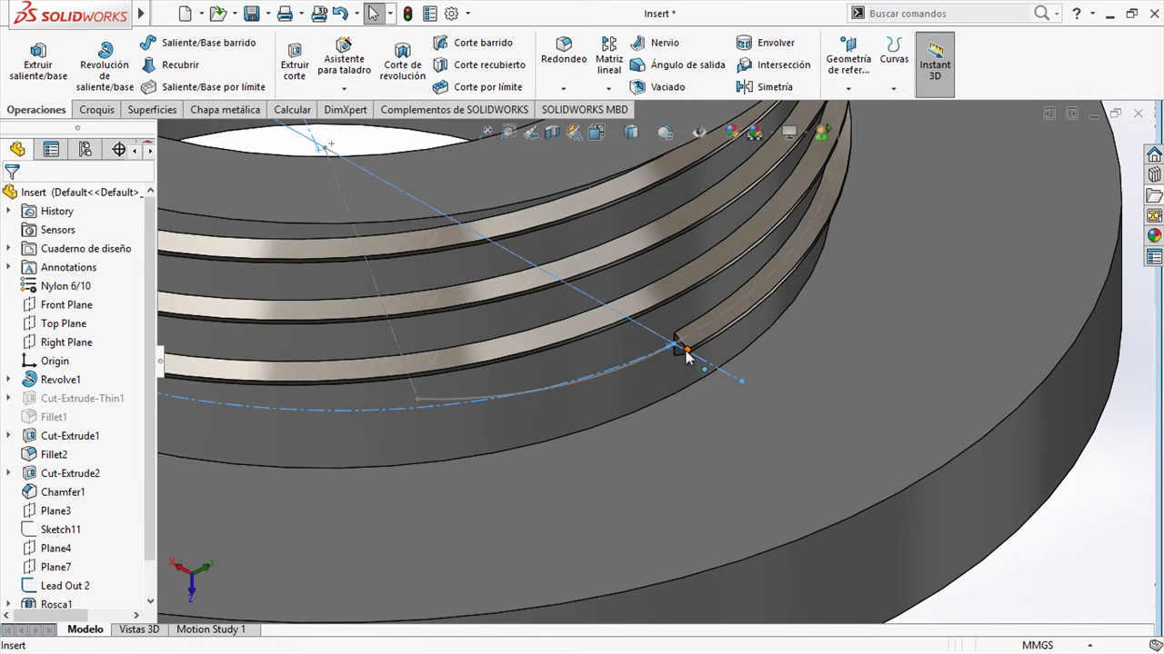
left_click(687, 357)
left_click(701, 554)
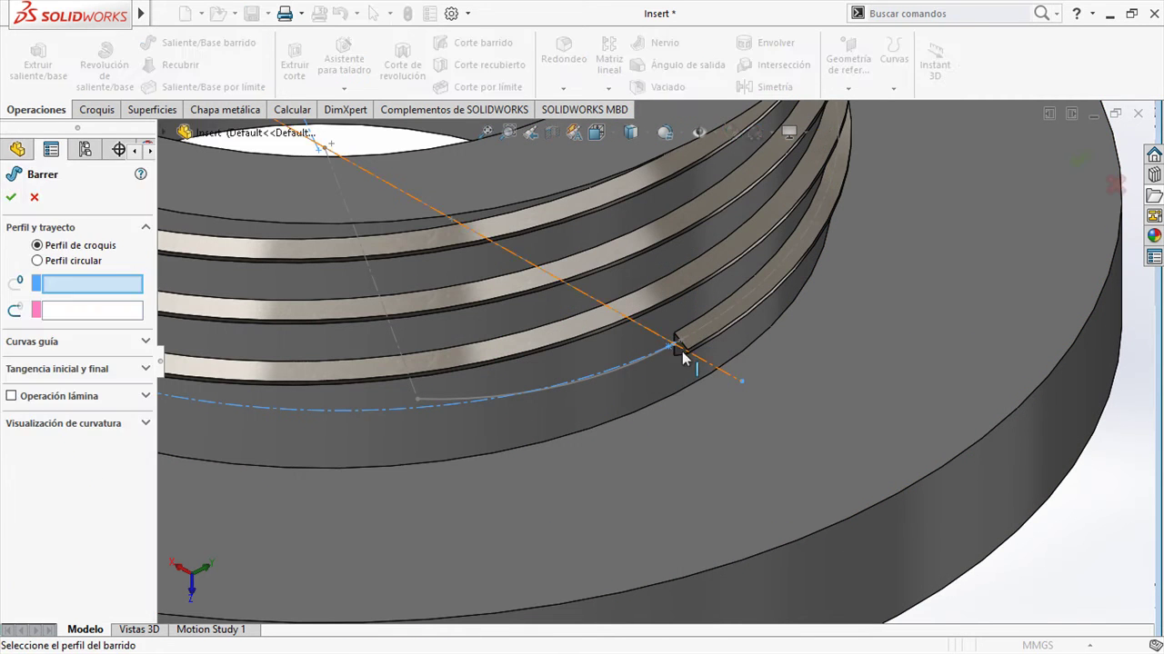
scroll(682, 356, "down", 3)
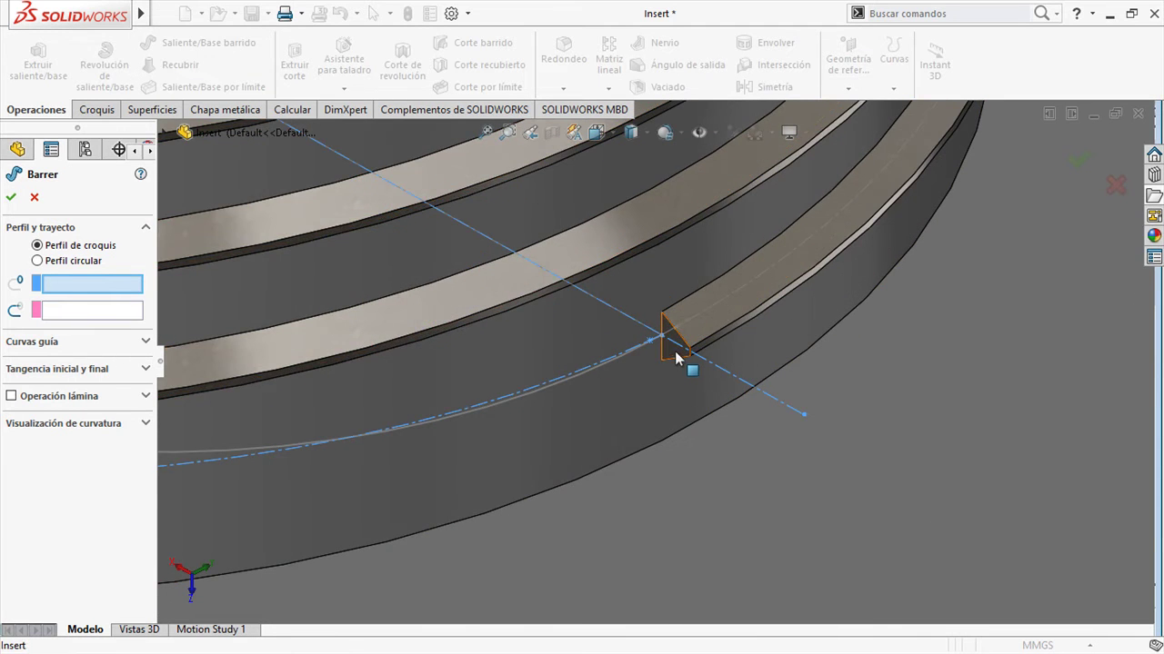
left_click(675, 357)
left_click(605, 365)
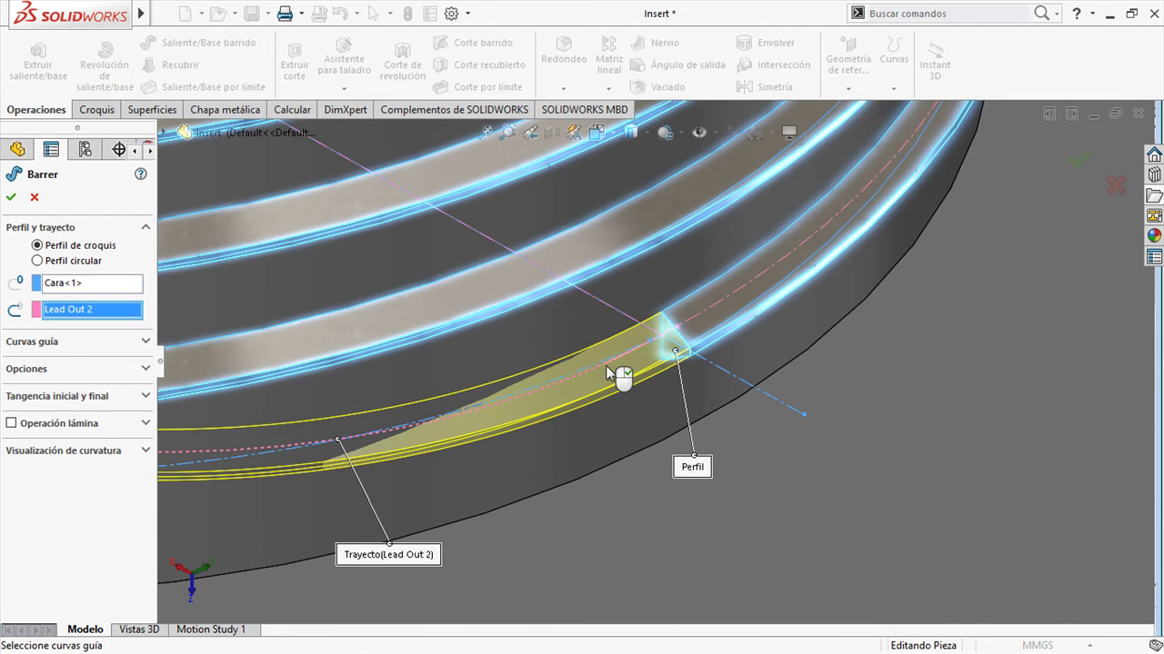
right_click(605, 365)
Hide all sketches and reference items in the view and clear the selection.
scroll(769, 194, "up", 5)
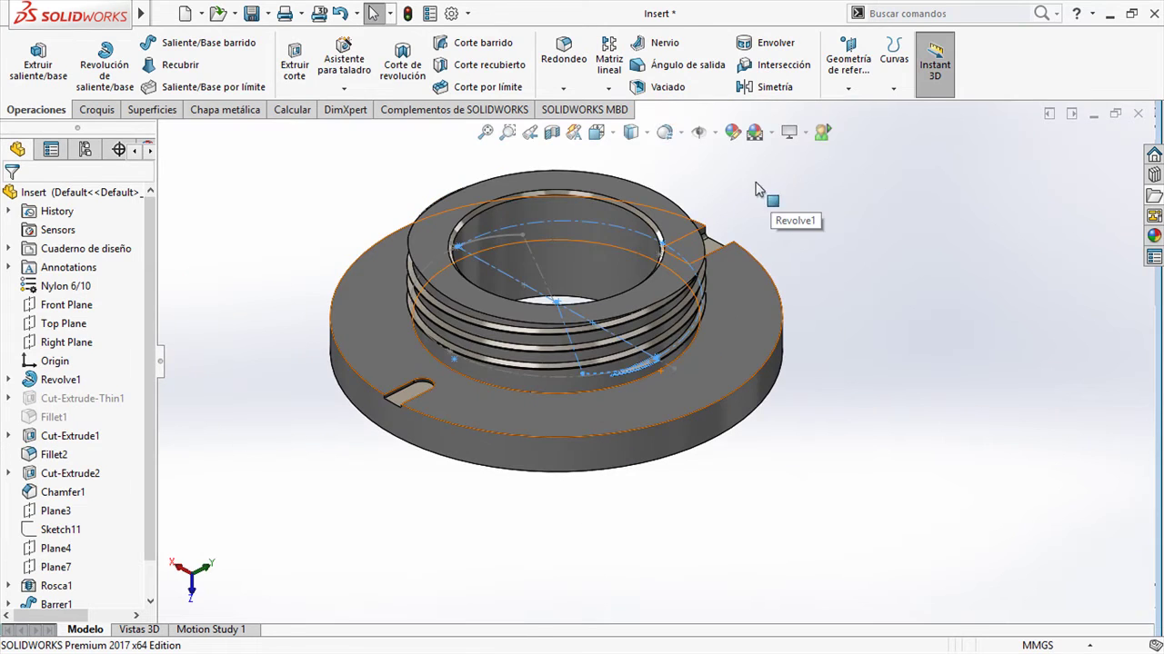
left_click(698, 132)
middle_click_drag(849, 373, 816, 348)
left_click(861, 336)
Start a circular pattern of the Cut-Extrude2 slot around the part's round face with 8 equally spaced instances over 160°.
middle_click_drag(387, 383, 582, 499)
scroll(582, 499, "up", 1)
scroll(607, 493, "down", 1)
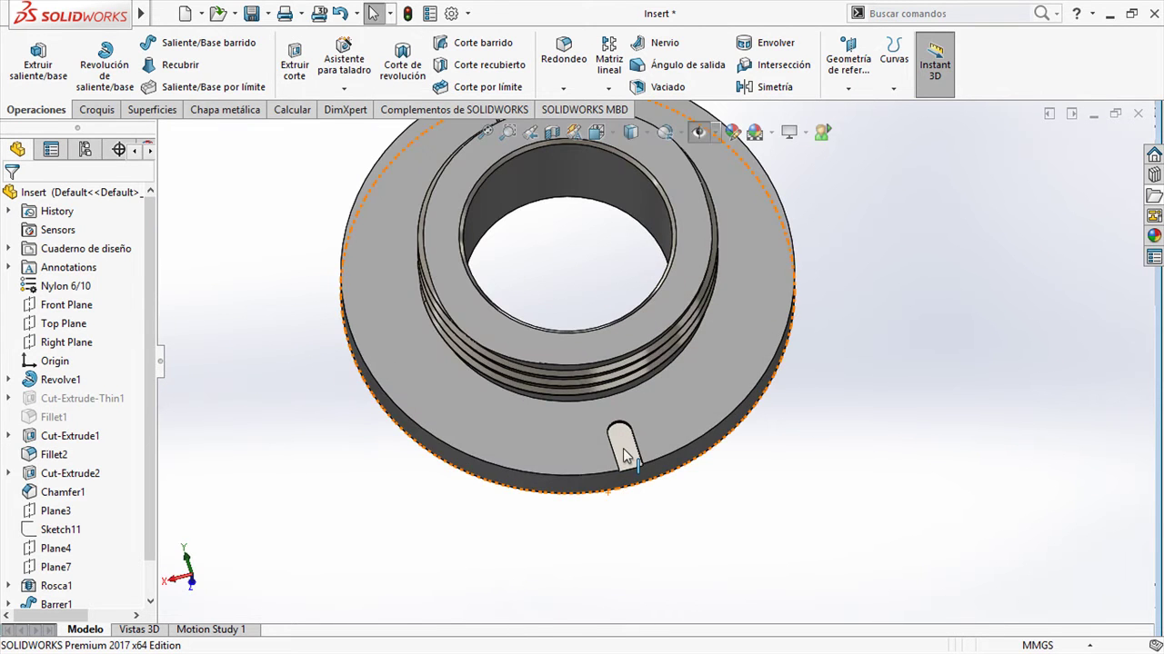
left_click(623, 452)
key("s")
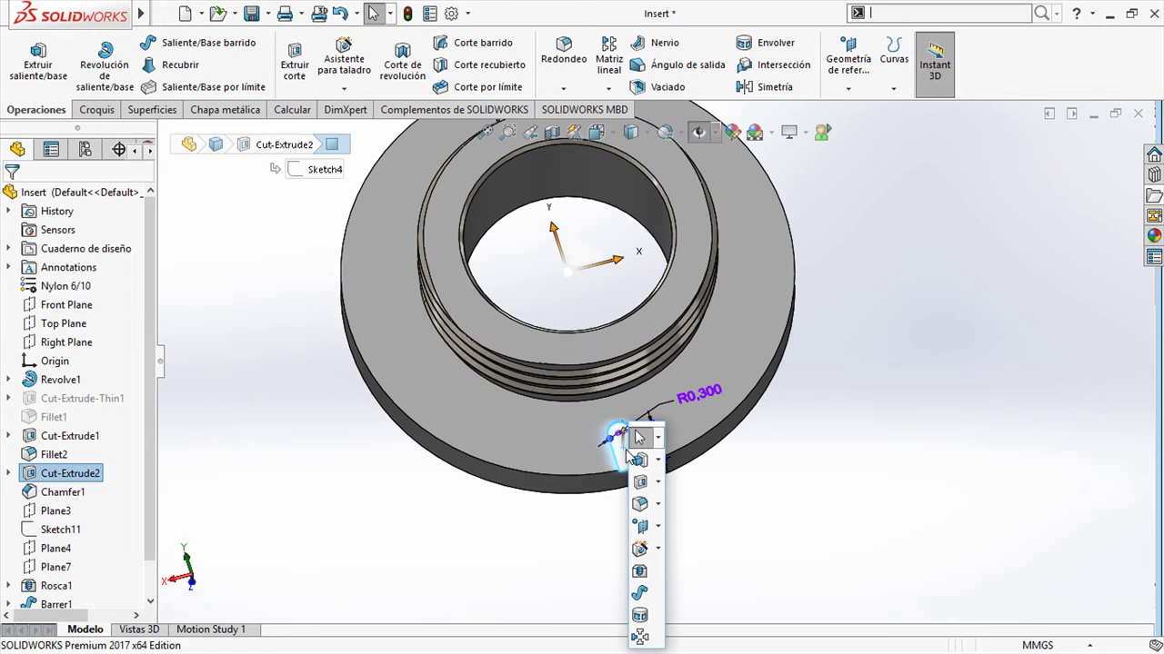
left_click(640, 637)
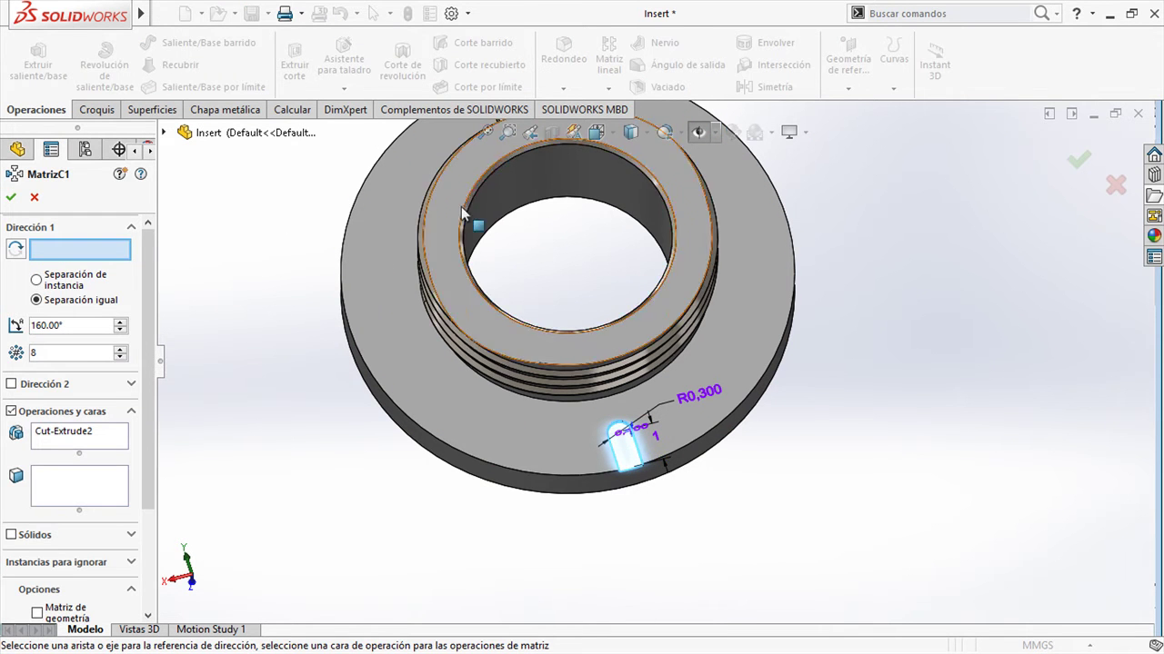
left_click(484, 198)
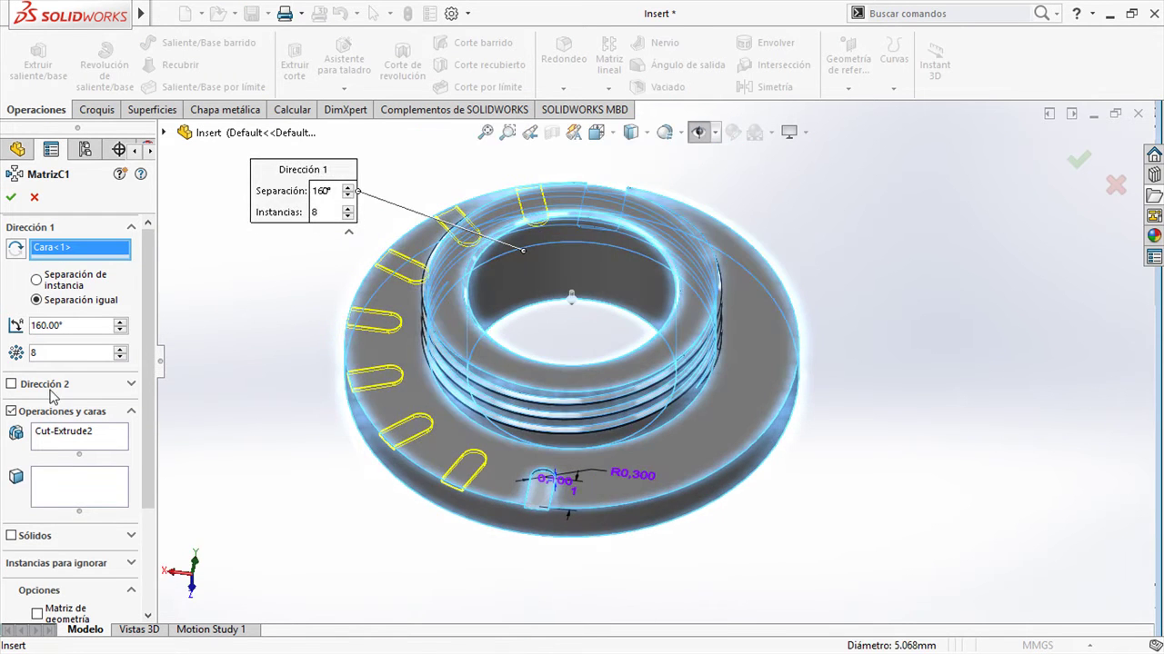
Enable Direction 2, try 5 instances at 15° spacing, make the pattern symmetric instead, accept it and inspect the slots.
left_click(12, 383)
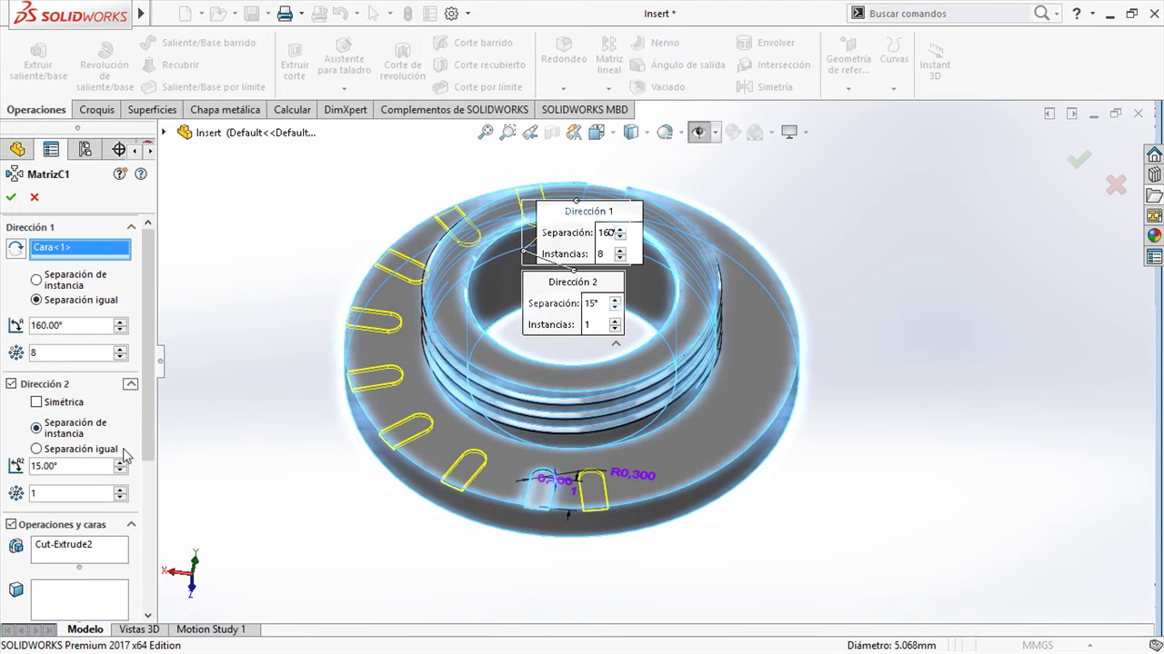
left_click(120, 488)
left_click(119, 488)
left_click(119, 488)
left_click(119, 488)
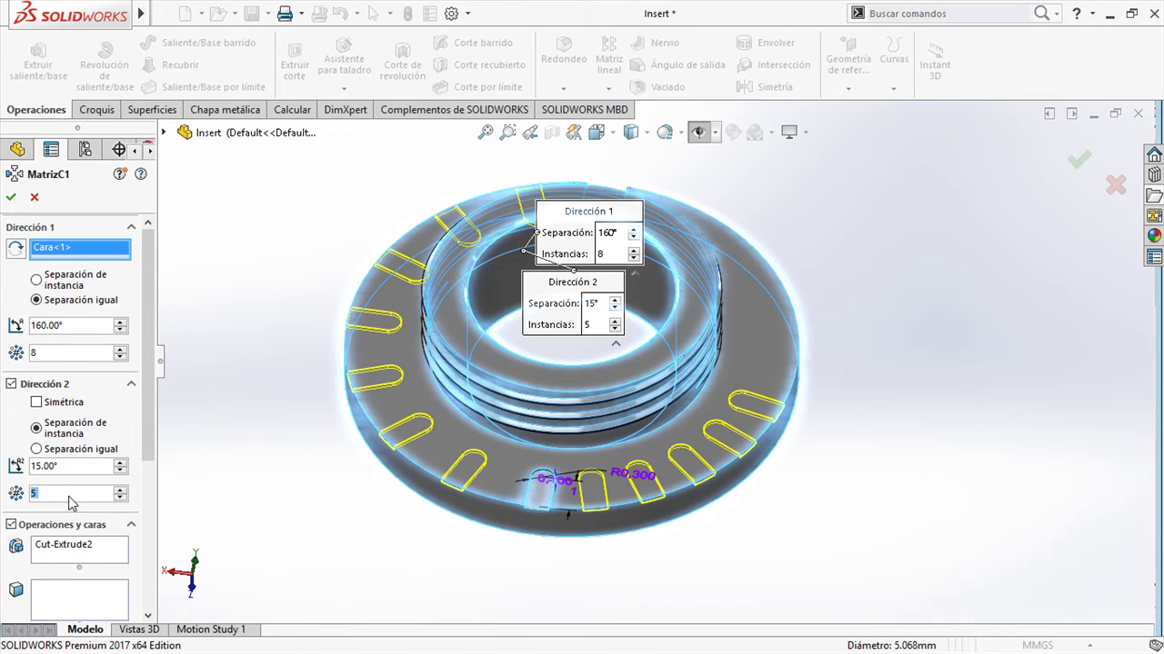
left_click(38, 403)
left_click(11, 196)
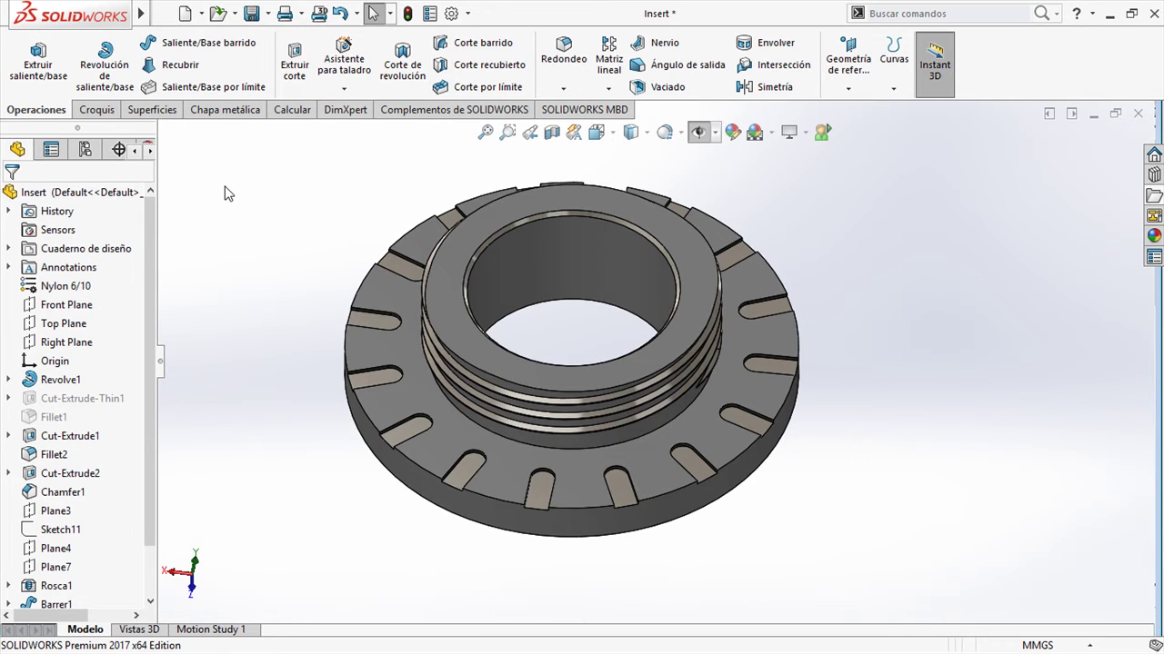
scroll(241, 257, "up", 2)
middle_click_drag(500, 370, 864, 322)
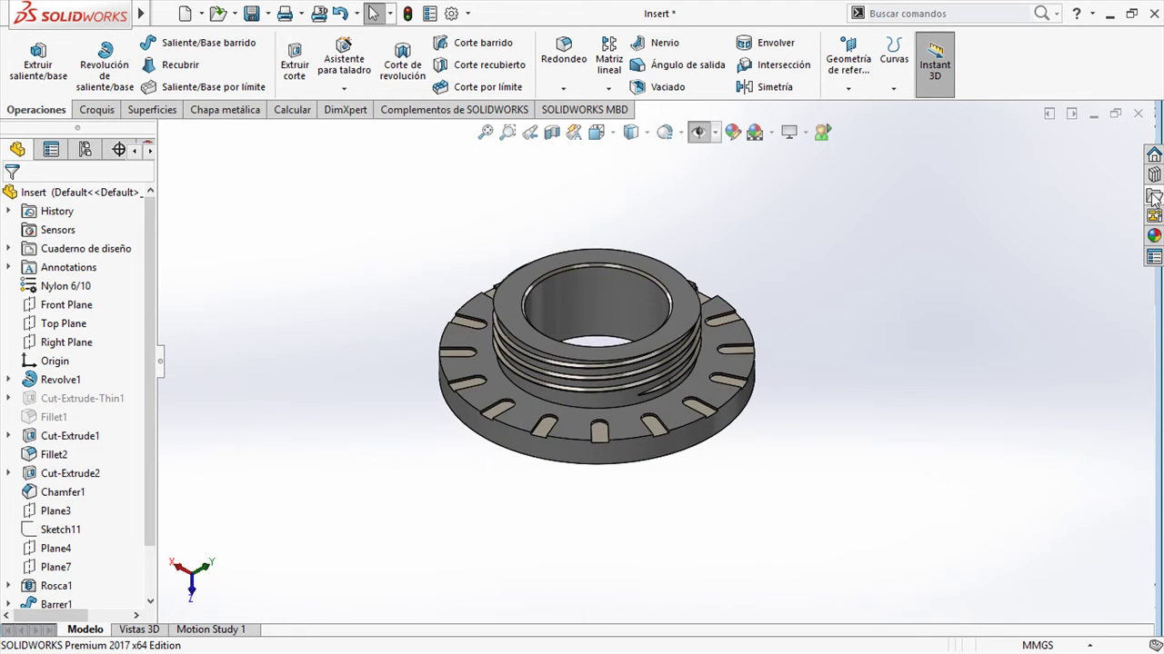
Switch to the PowerPoint presentation and show the slide about fillets and chamfers.
key("super+Tab")
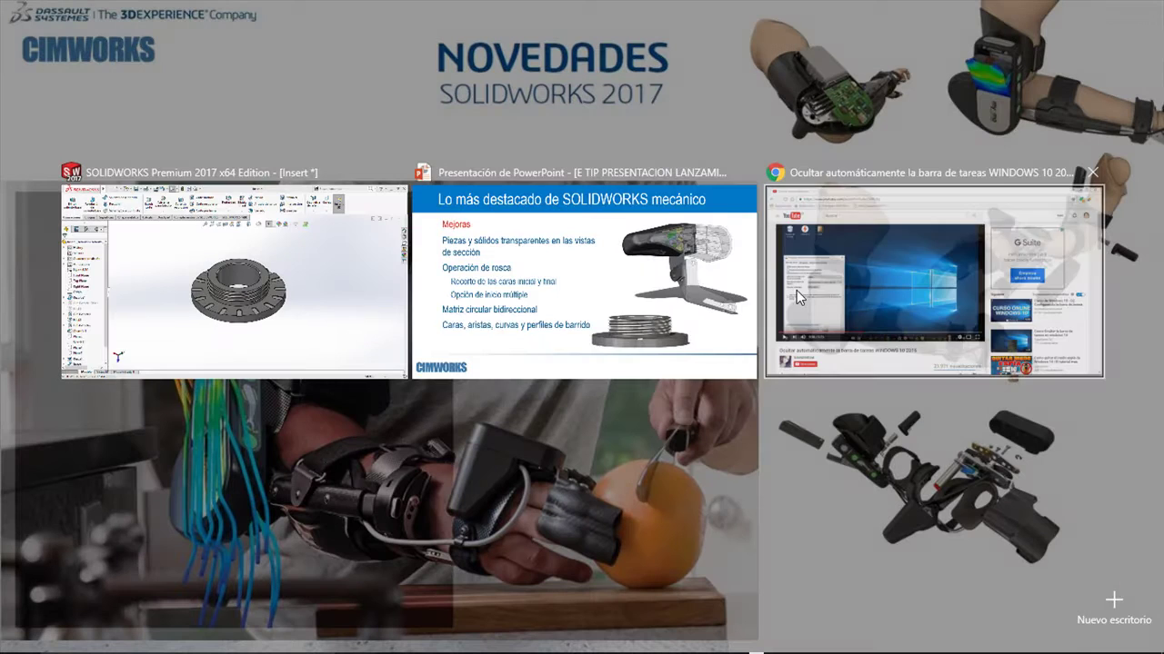
left_click(543, 329)
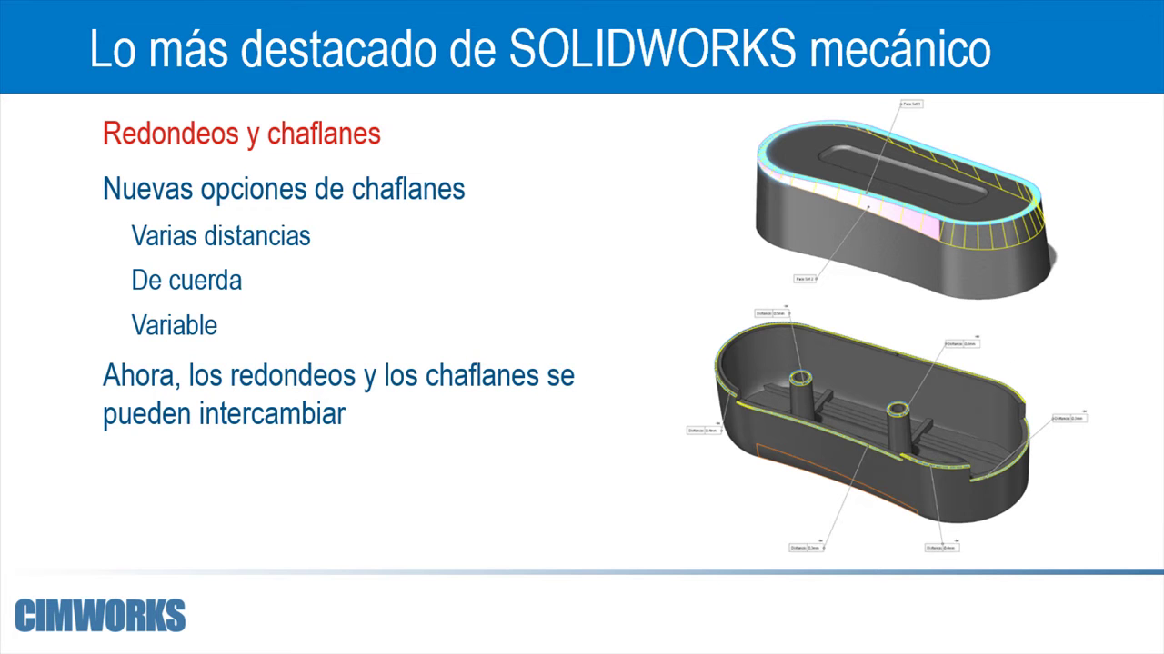
Switch back to SOLIDWORKS and bring up the Grasp Outer part among the open documents.
key("super+Tab")
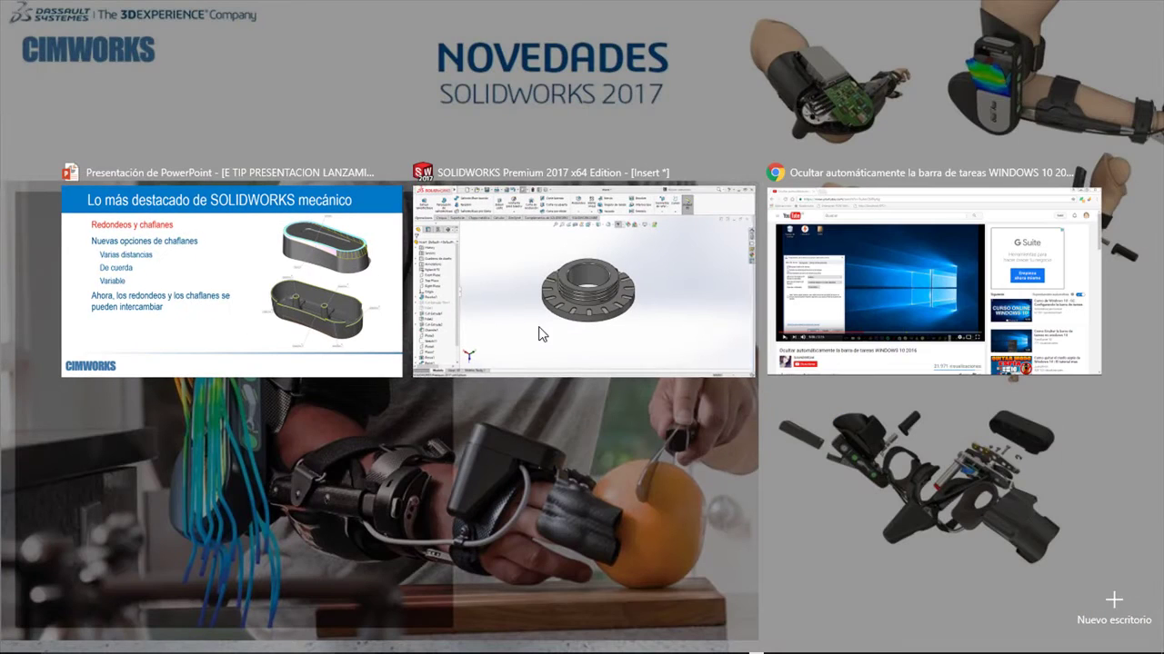
left_click(553, 277)
key("ctrl+Tab")
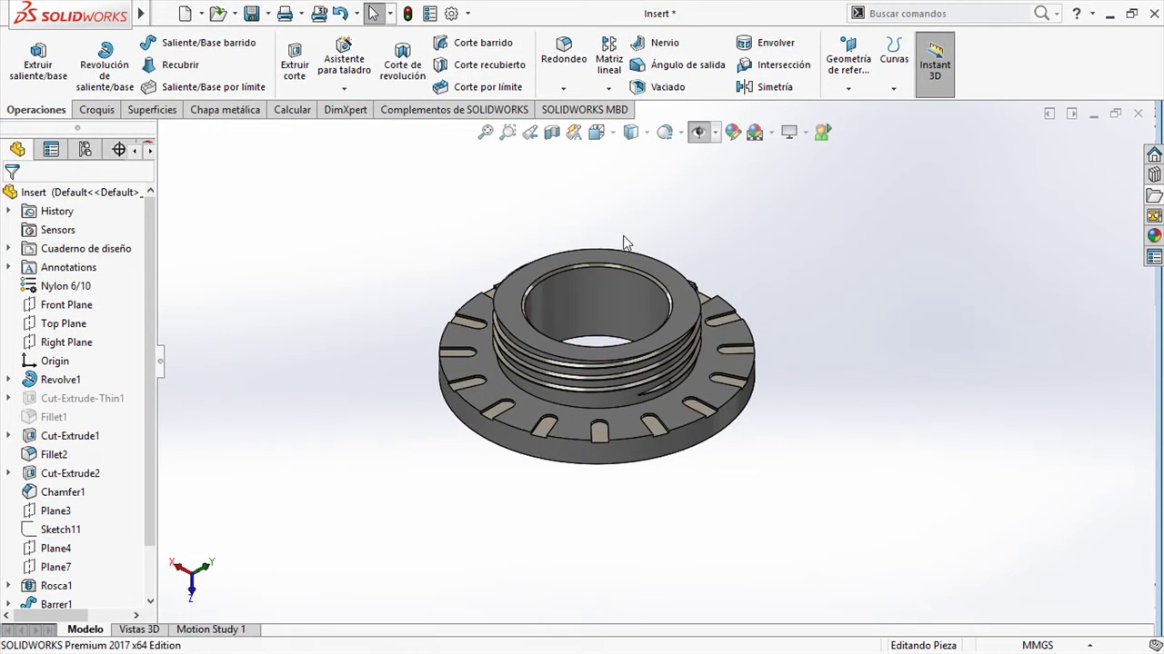
left_click(644, 296)
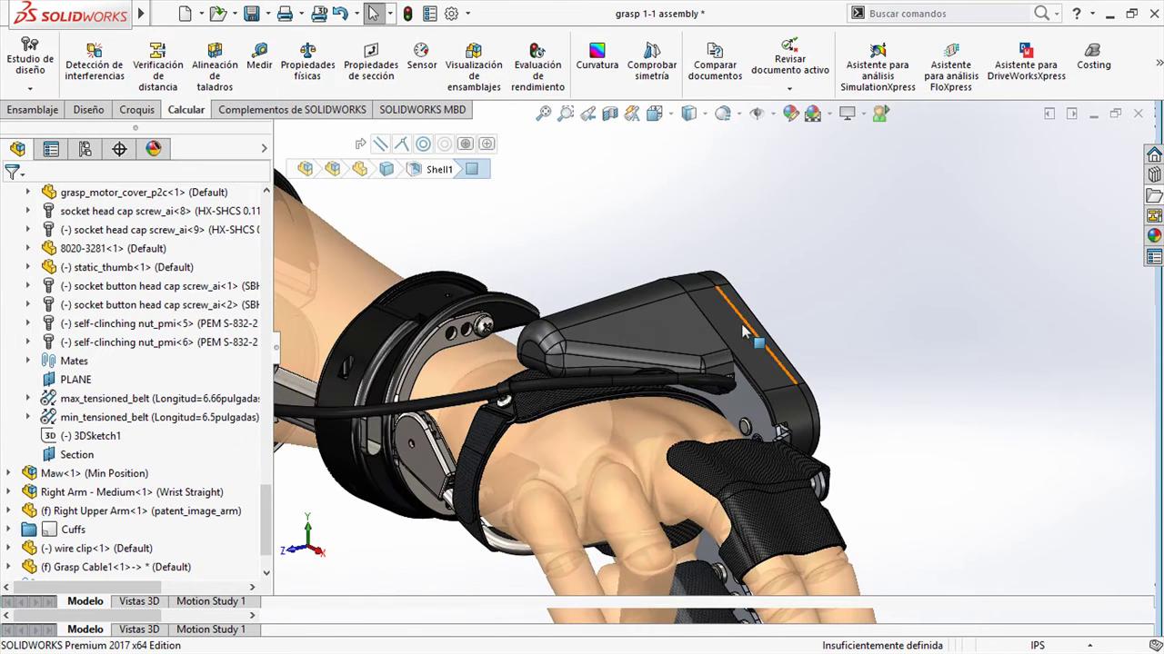
left_click(758, 311)
left_click(788, 228)
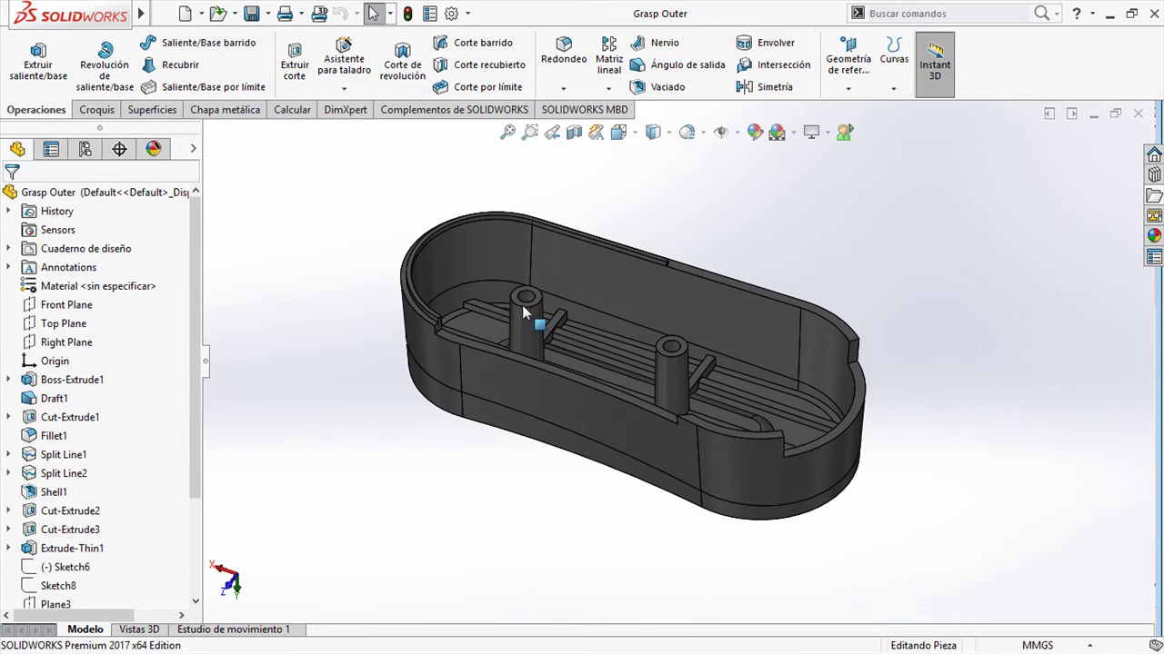
Start an offset-face chamfer with multiple distances enabled and a distance of 0.5 mm.
key("s")
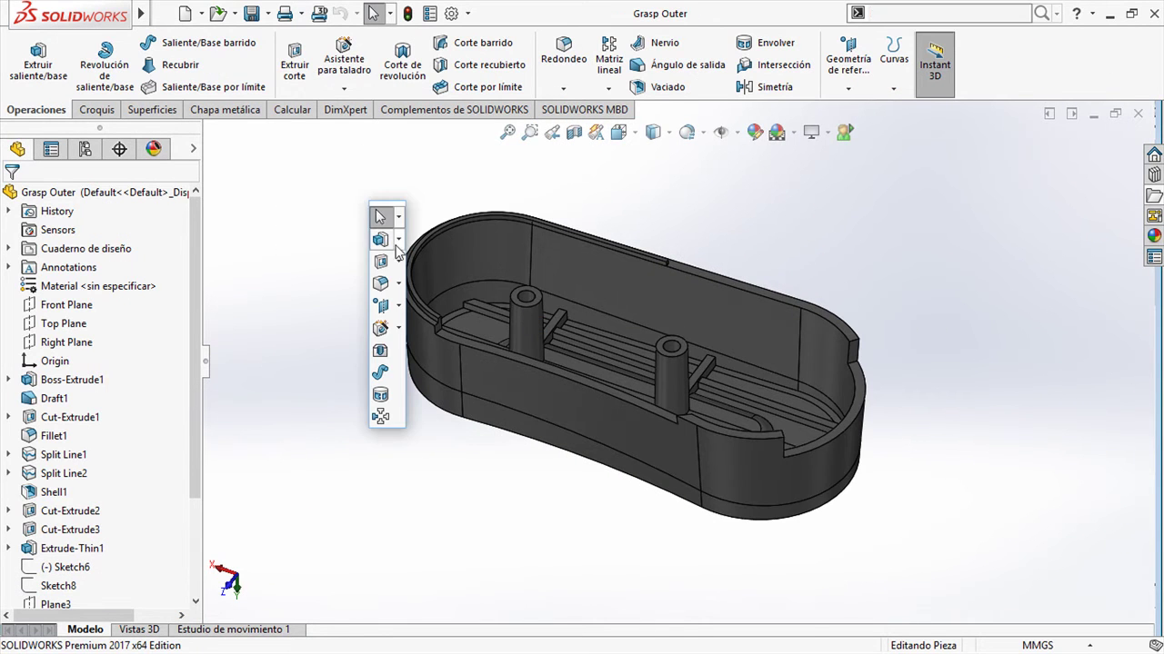
left_click(399, 286)
left_click(396, 329)
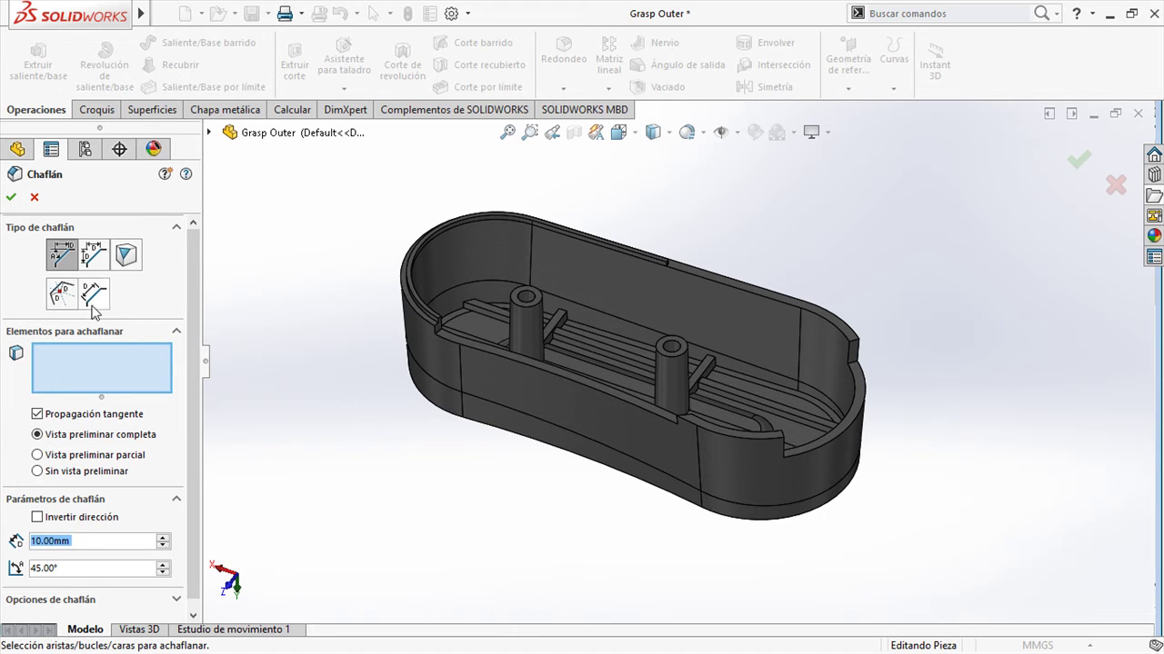
left_click(73, 303)
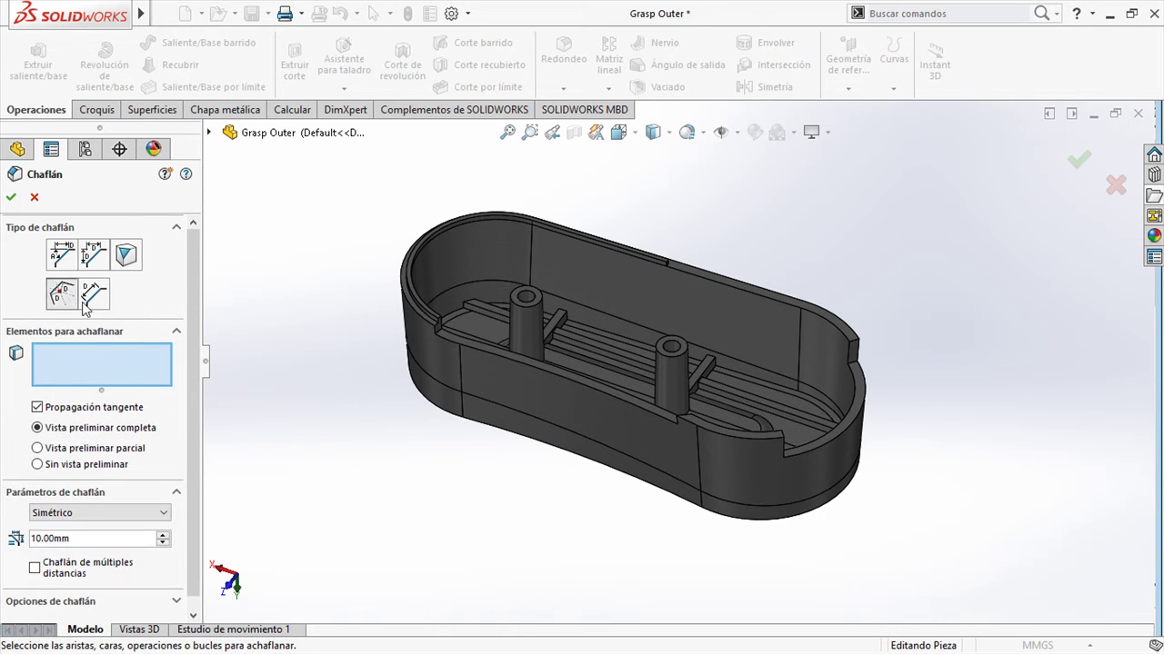
left_click_drag(193, 292, 189, 318)
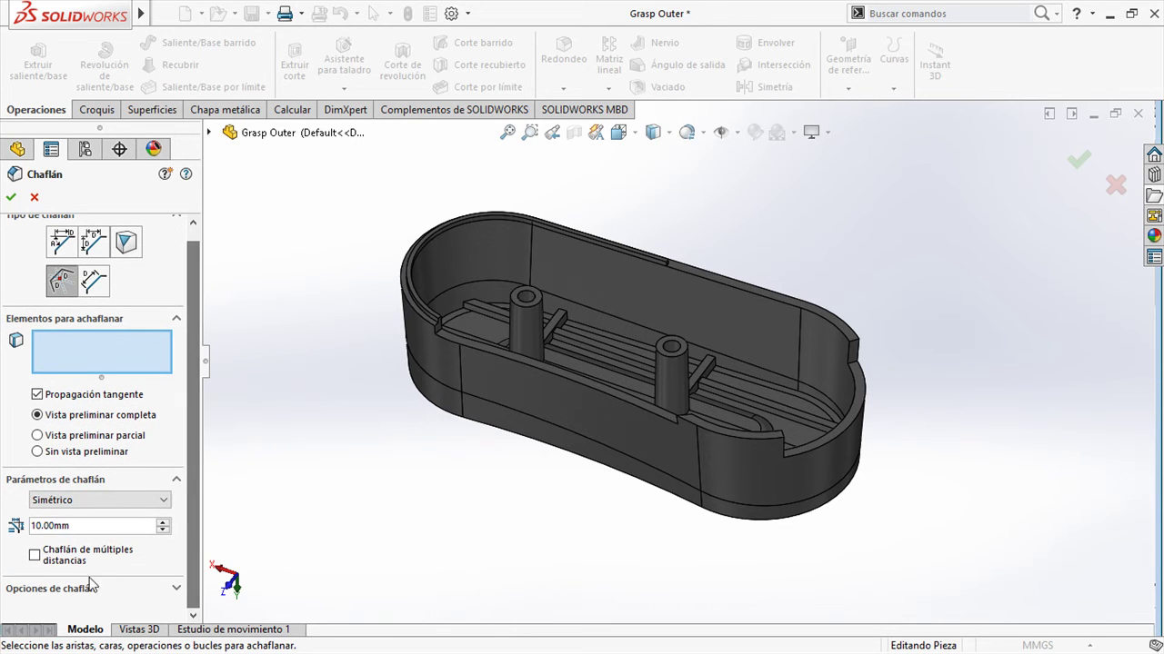
left_click(57, 568)
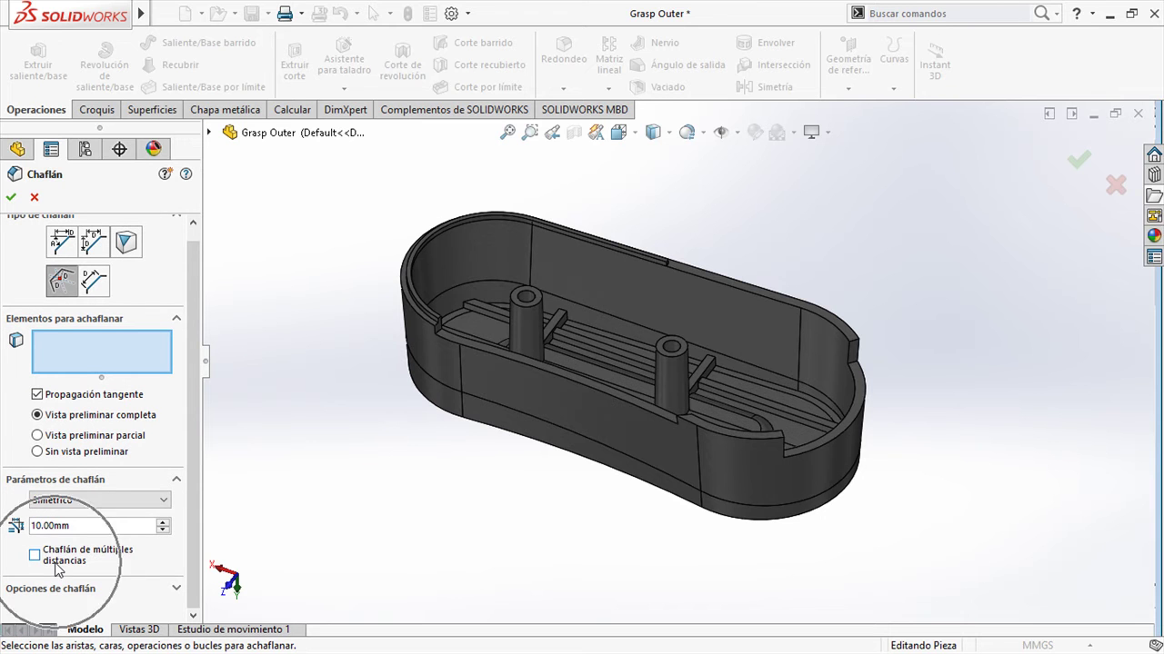
type("0.5")
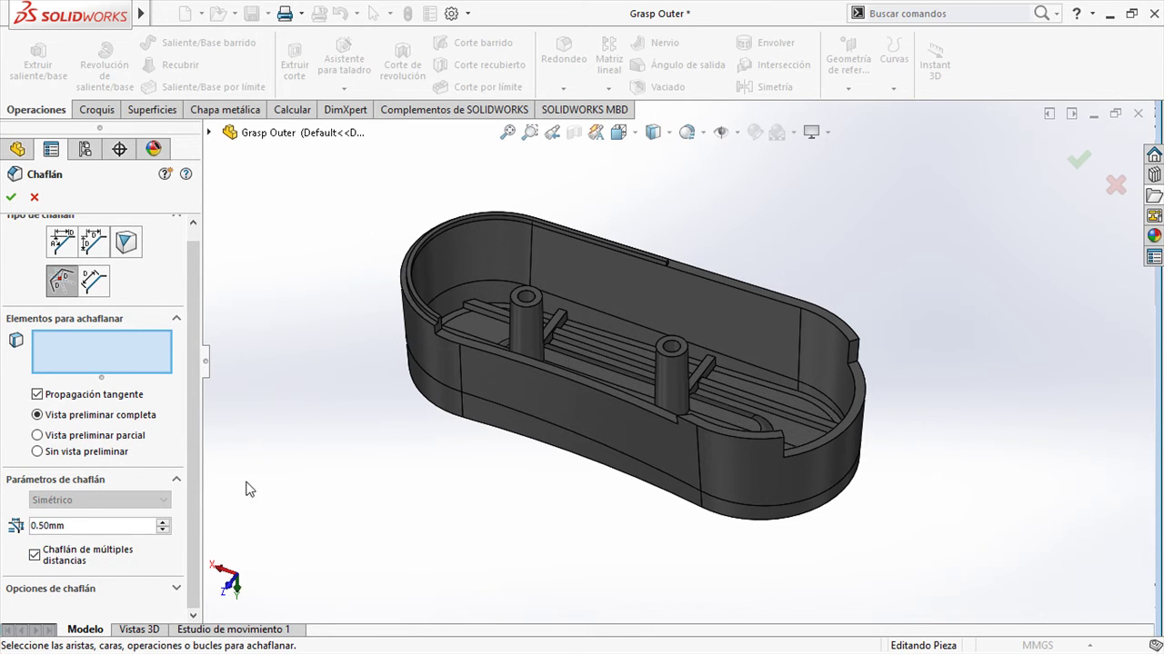
left_click(548, 315)
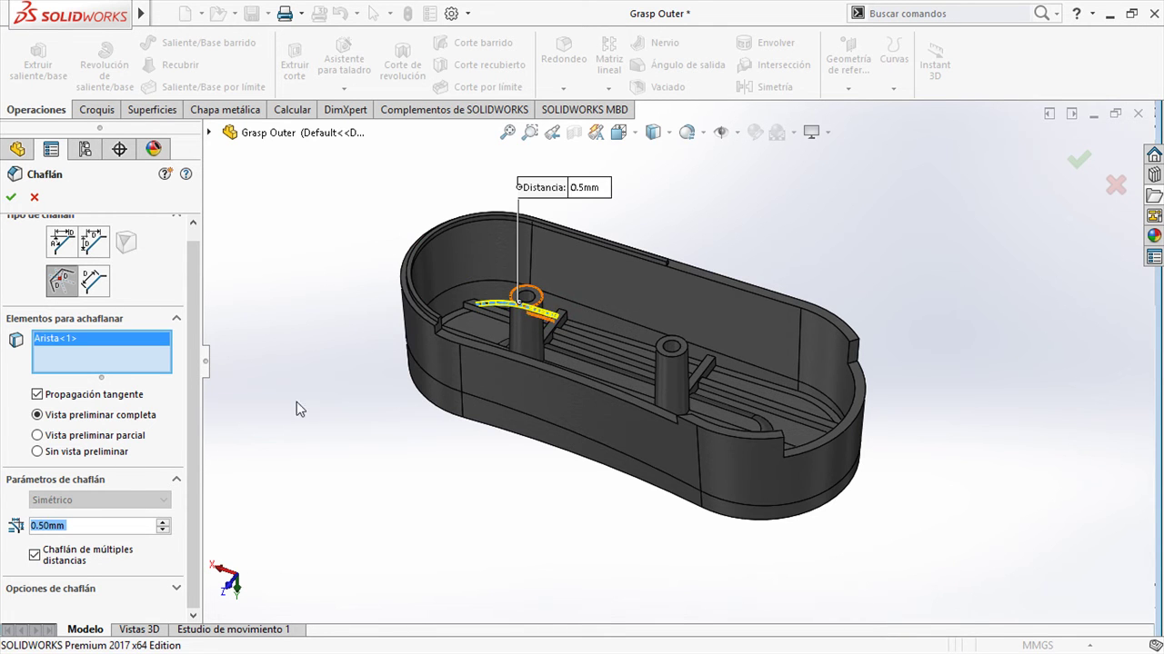
right_click(71, 339)
left_click(100, 346)
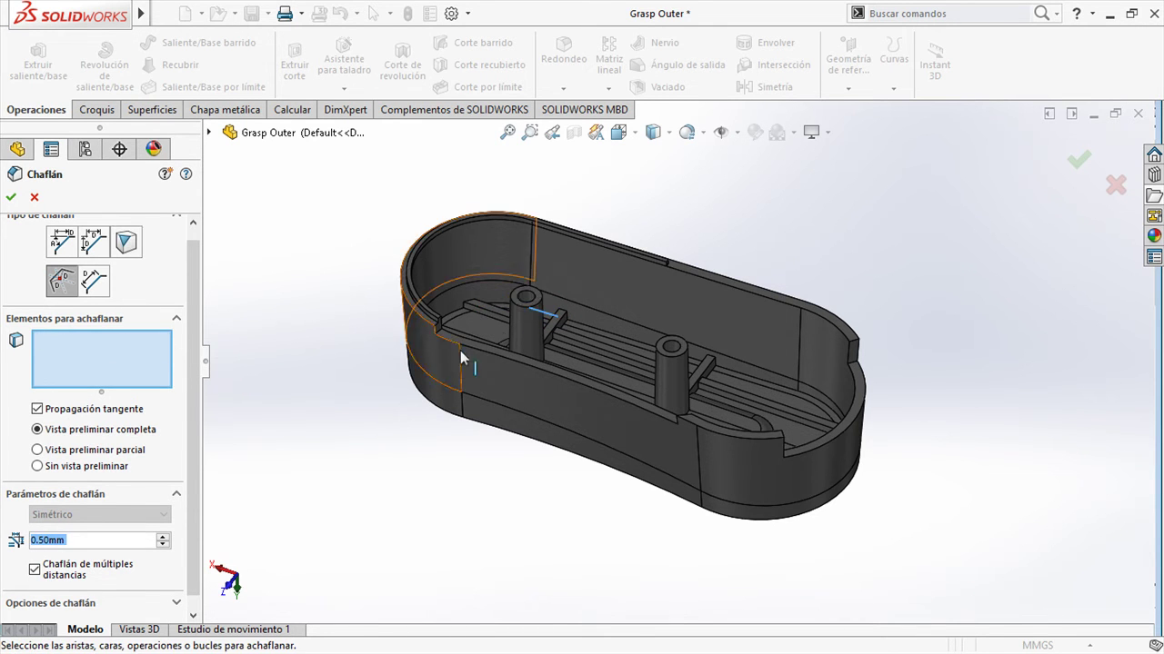
Add the top outer edges of both bosses and the long rear rim edge to the chamfer, setting the rim edge's distance to 0.4 mm.
left_click(528, 308)
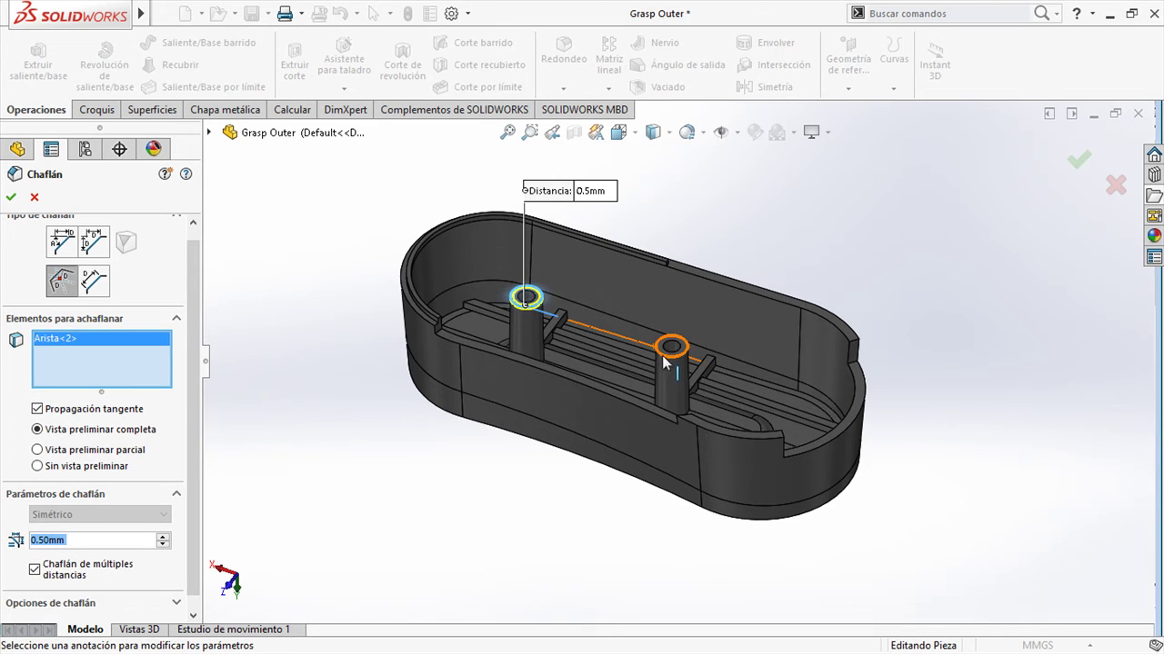
left_click(658, 350)
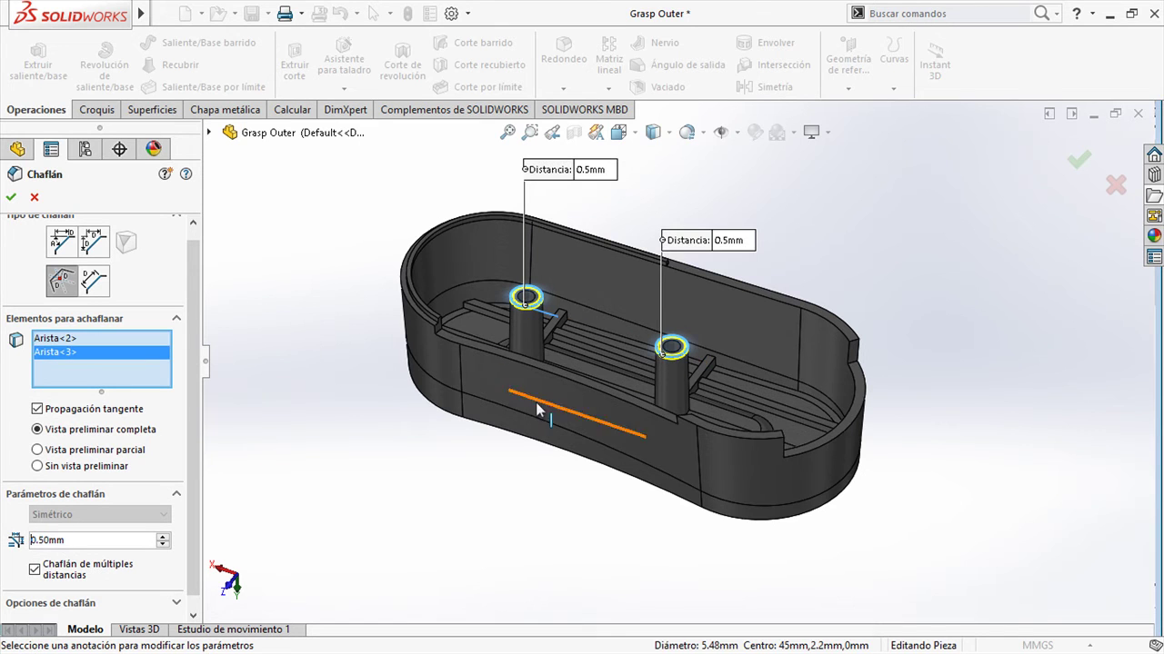
left_click(426, 327)
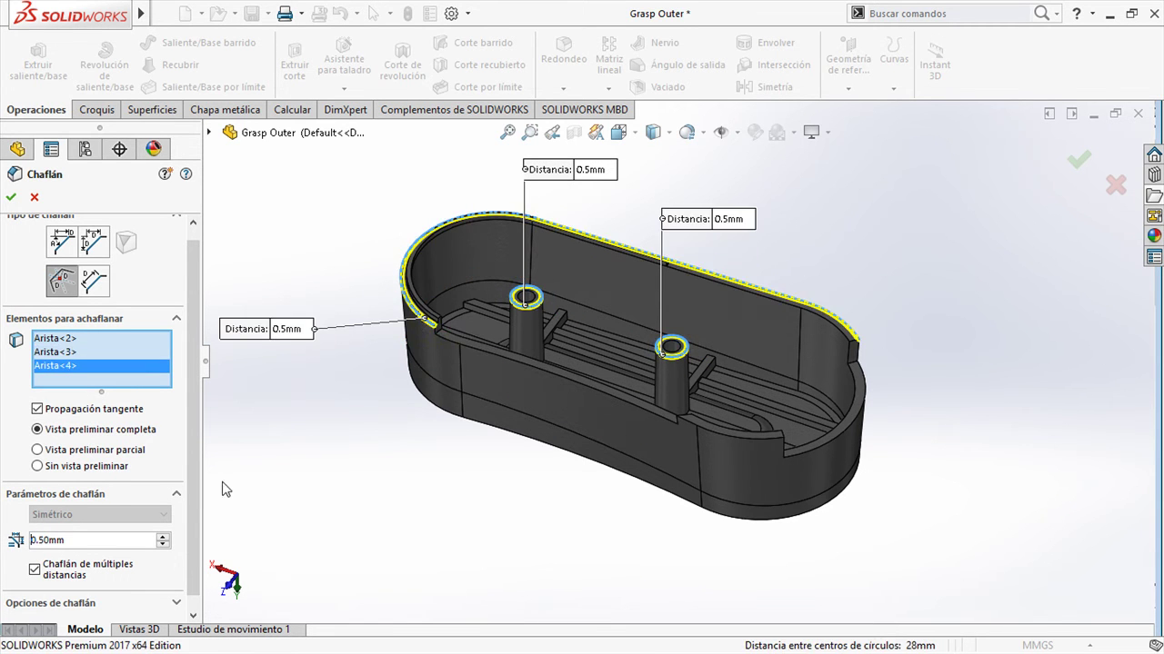
left_click(282, 328)
type("0.4")
key("Return")
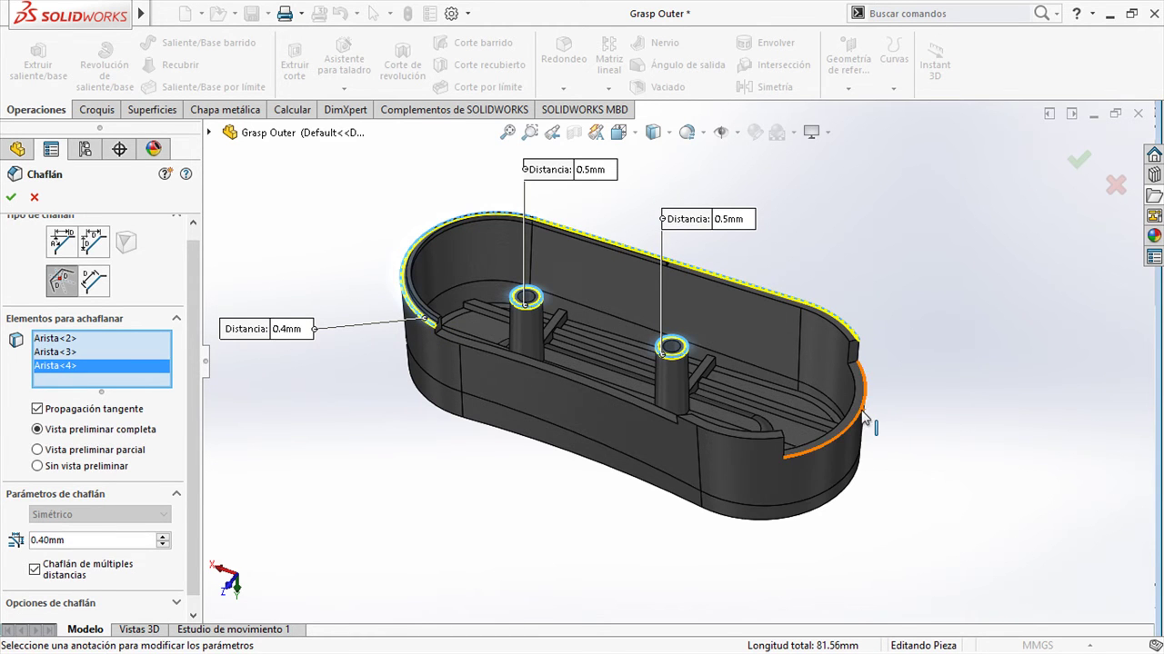
Add the remaining end and front rim edges to the chamfer, set the front edge's distance to 0.3 mm and accept the feature.
left_click(863, 414)
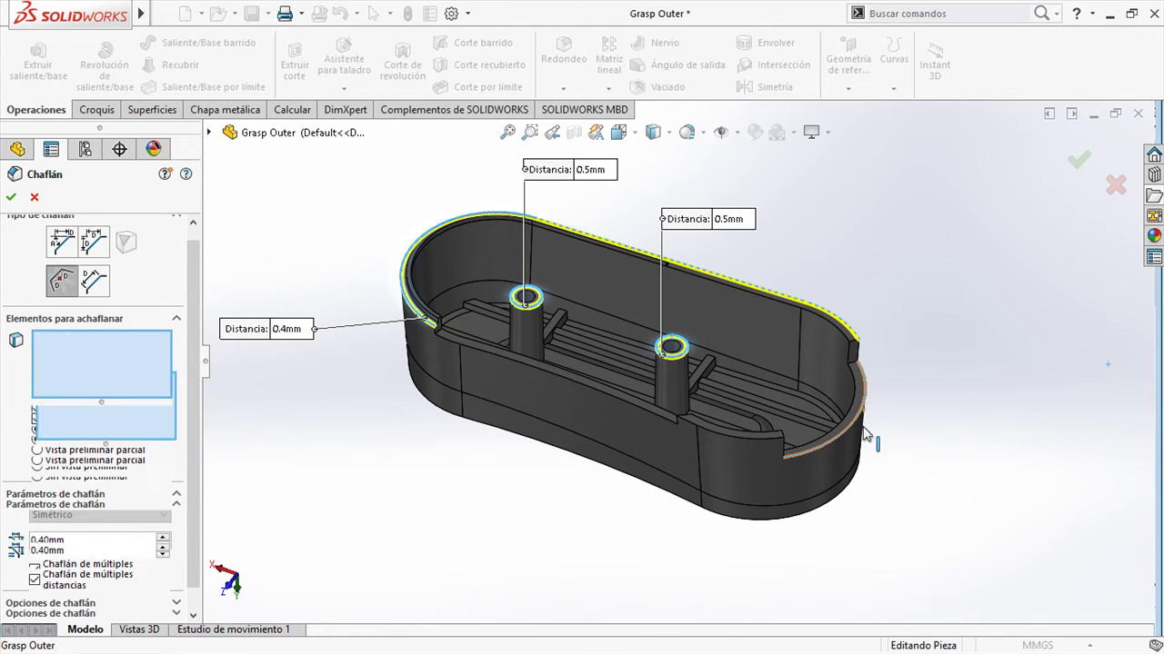
left_click(569, 381)
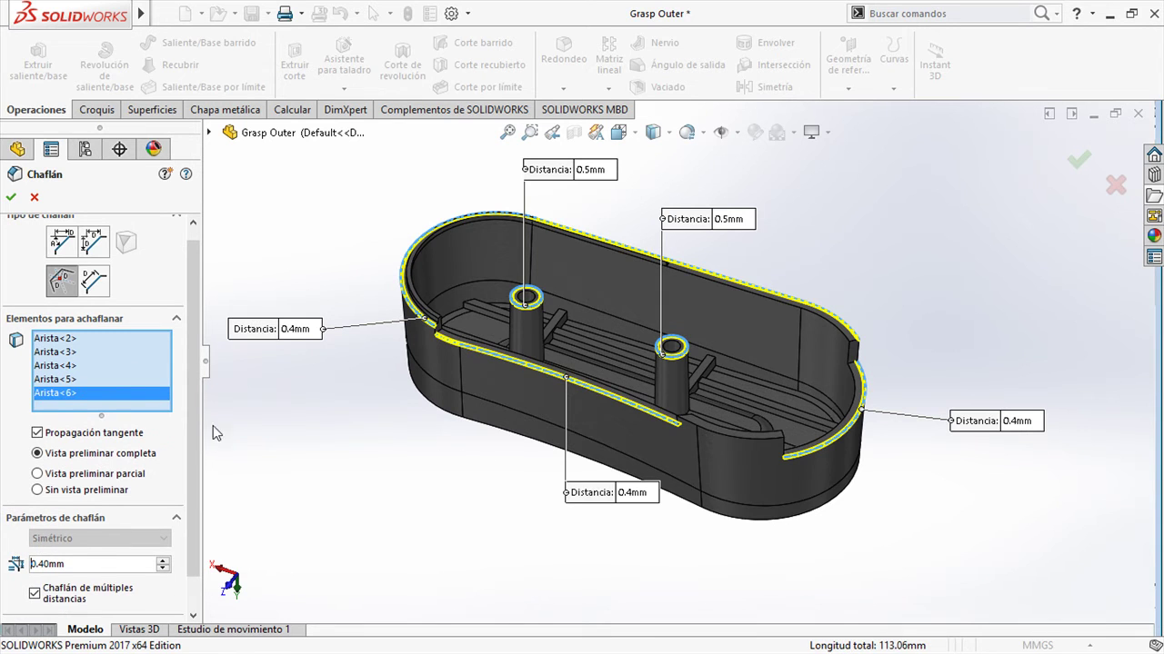
left_click(632, 492)
type("0.3")
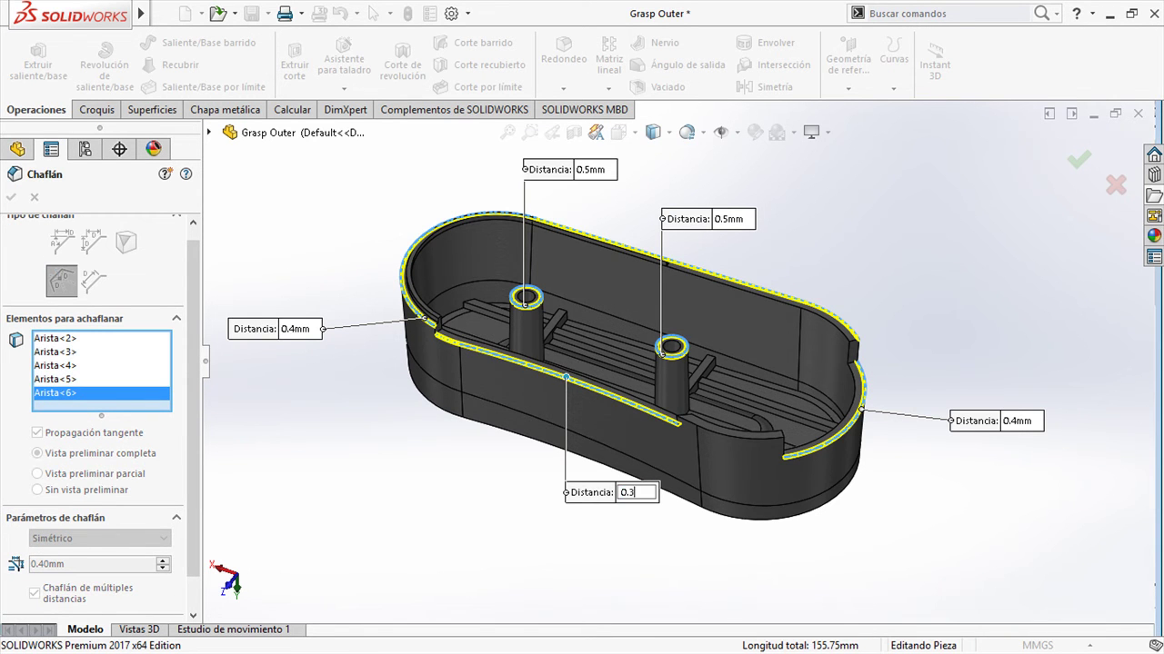
left_click(453, 472)
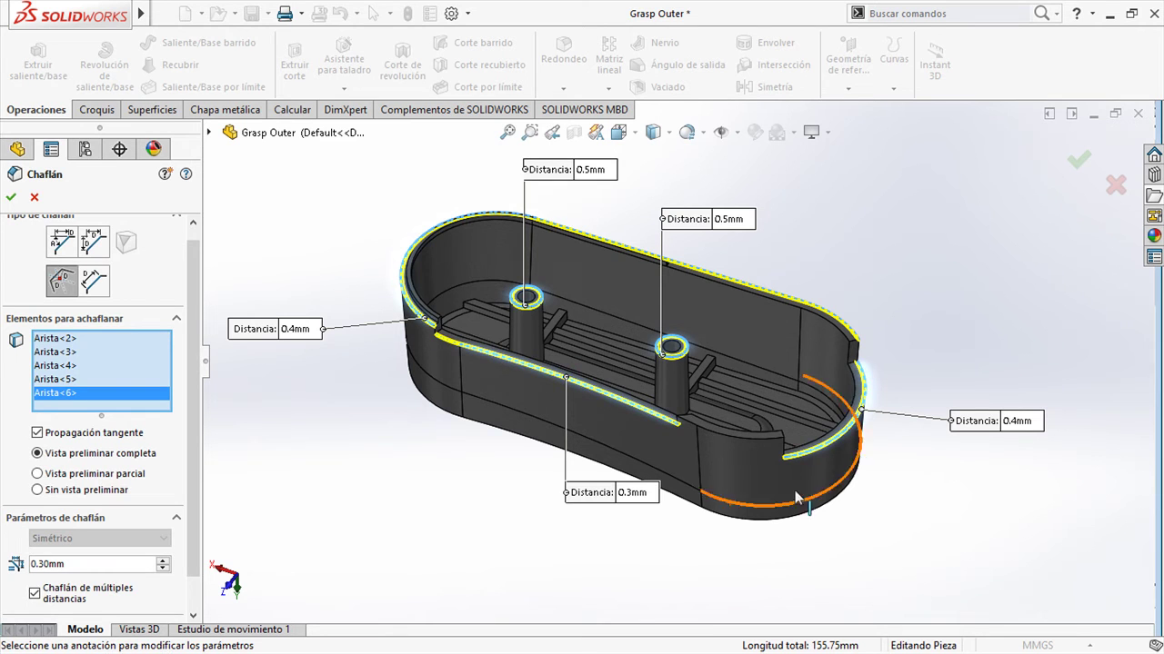
left_click(11, 196)
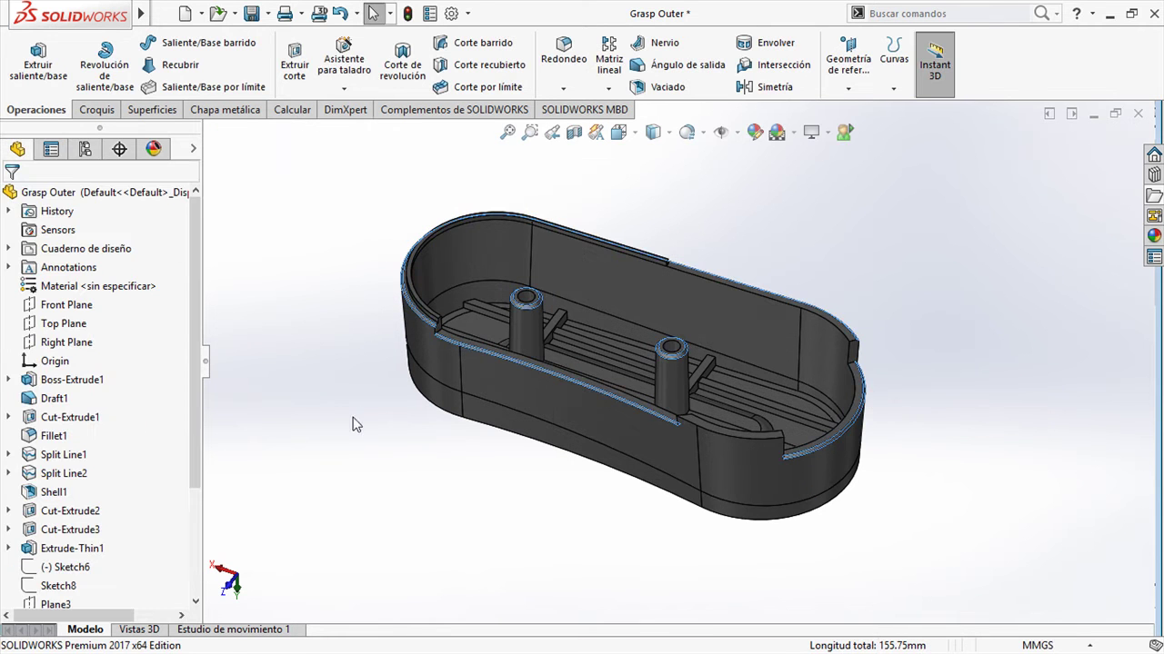
Examine the new chamfer's edges and dimensions by selecting it in the feature tree, and clear the selection.
left_click_drag(193, 469, 194, 588)
left_click(45, 587)
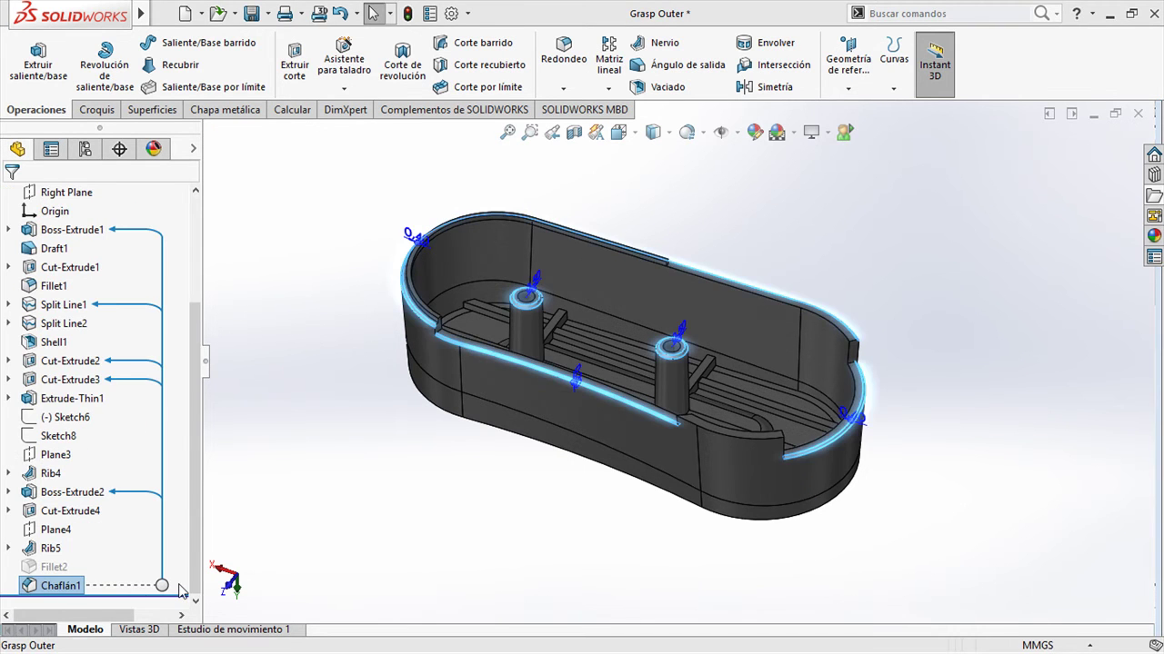
left_click(378, 277)
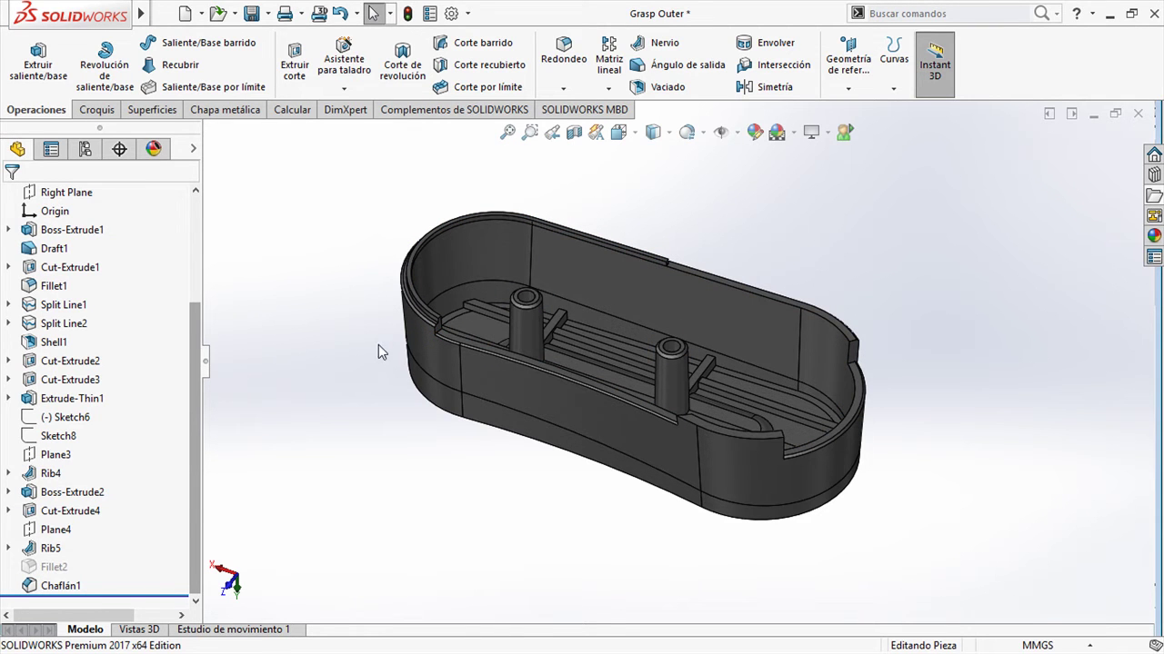
Roll the model back to before the Shell1 feature.
left_click_drag(194, 342, 200, 320)
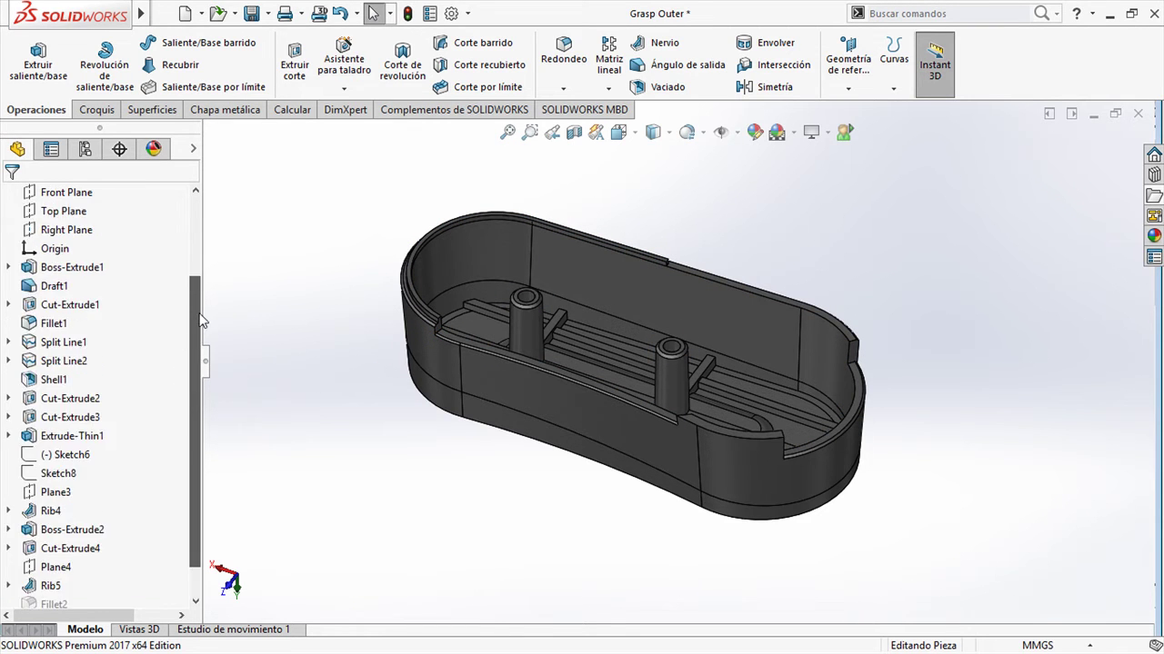
right_click(54, 379)
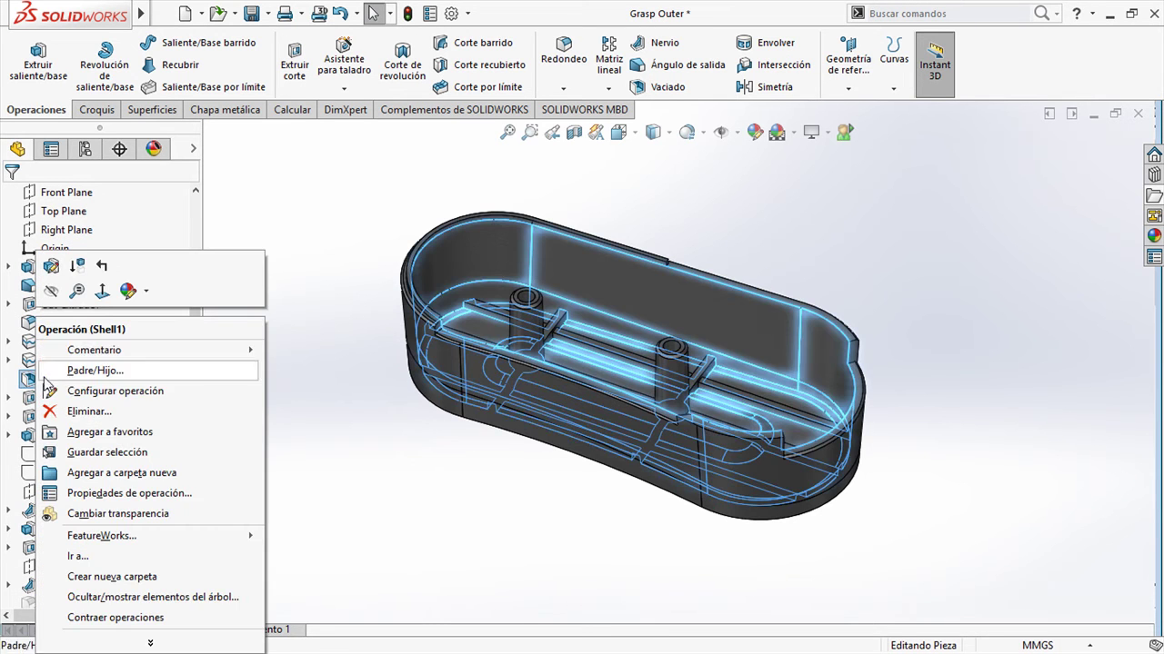
left_click(100, 277)
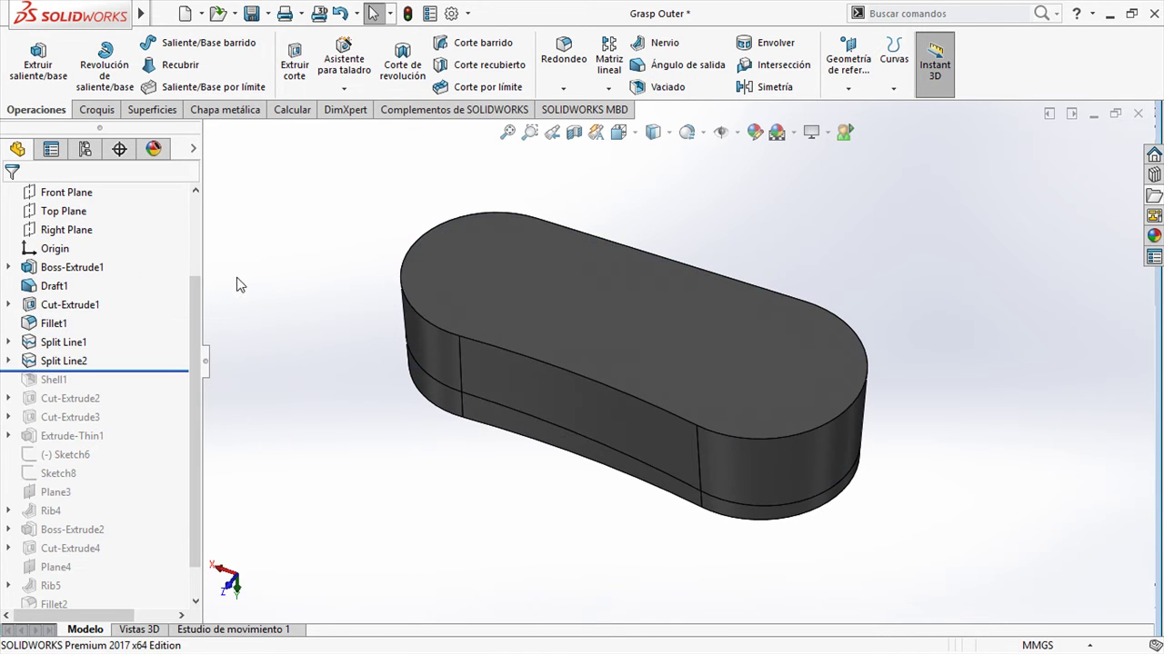
Start a face-face chamfer between the upper band of the outer side and the top rim face around the slot.
middle_click_drag(374, 375, 629, 221)
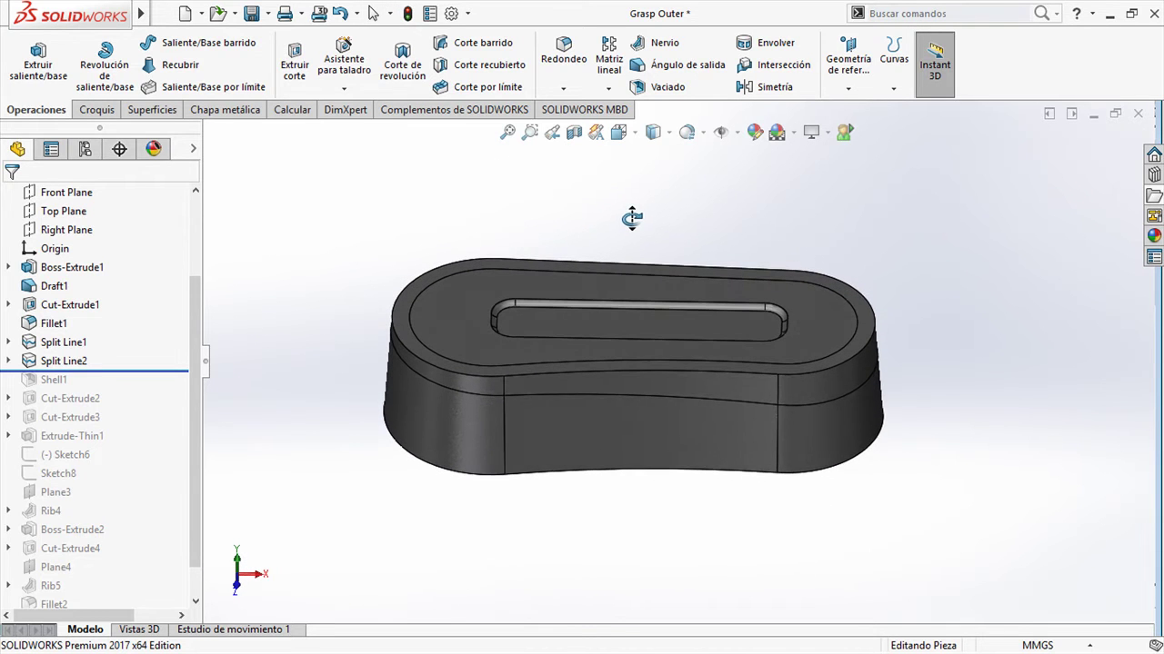
scroll(522, 409, "down", 3)
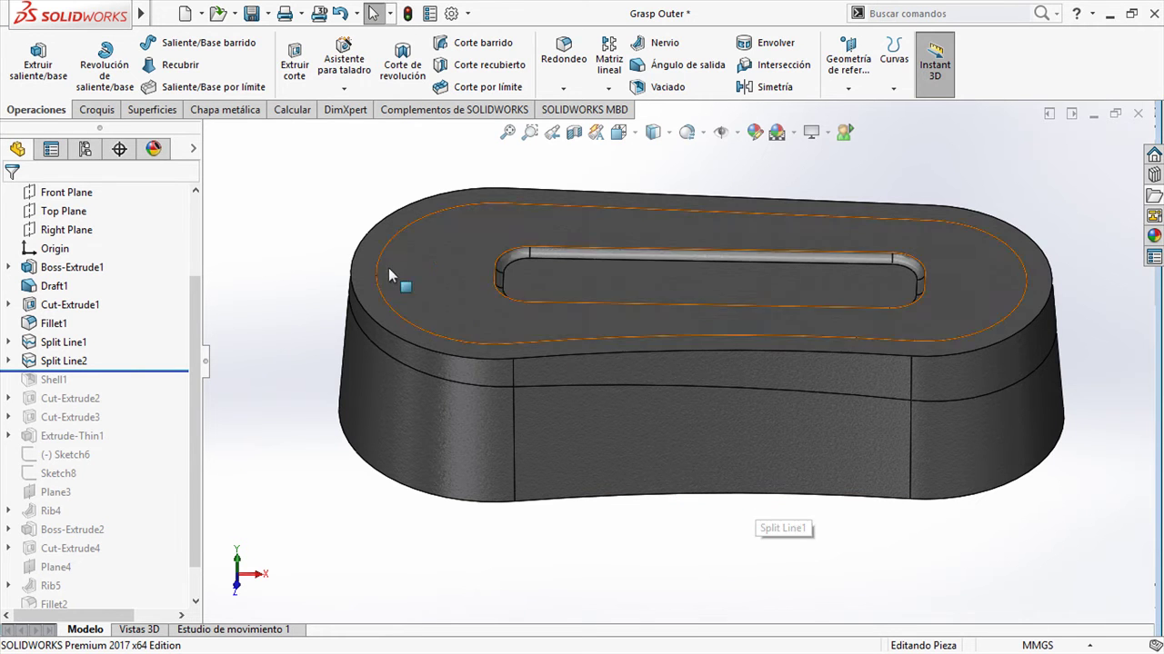
key("s")
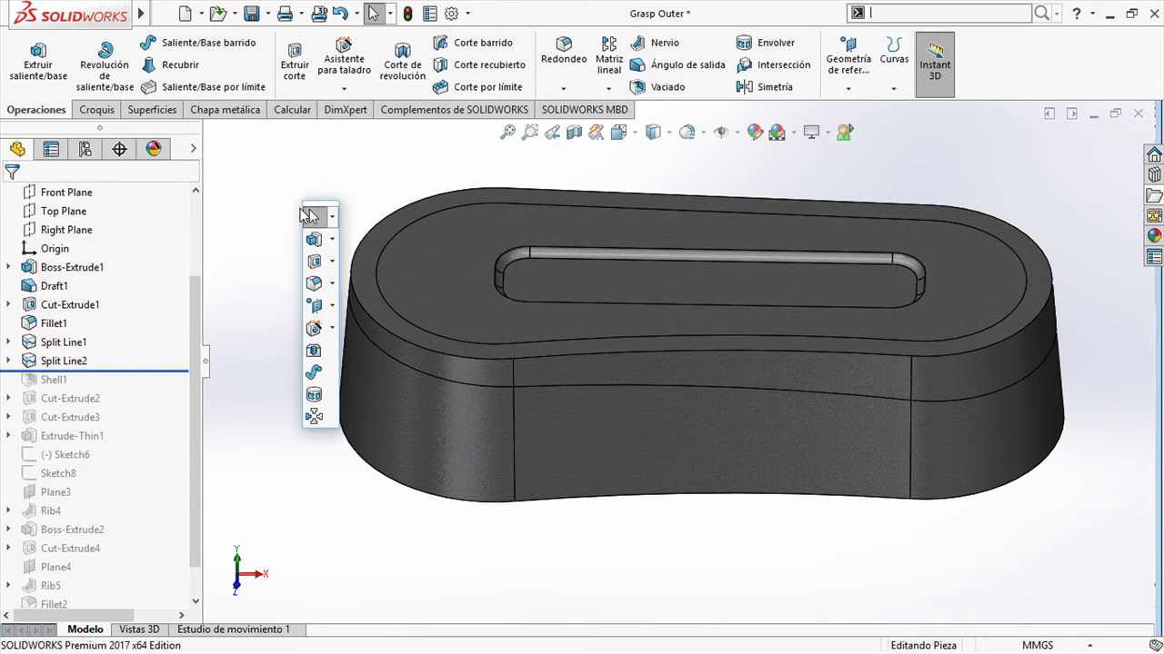
left_click(331, 284)
left_click(337, 328)
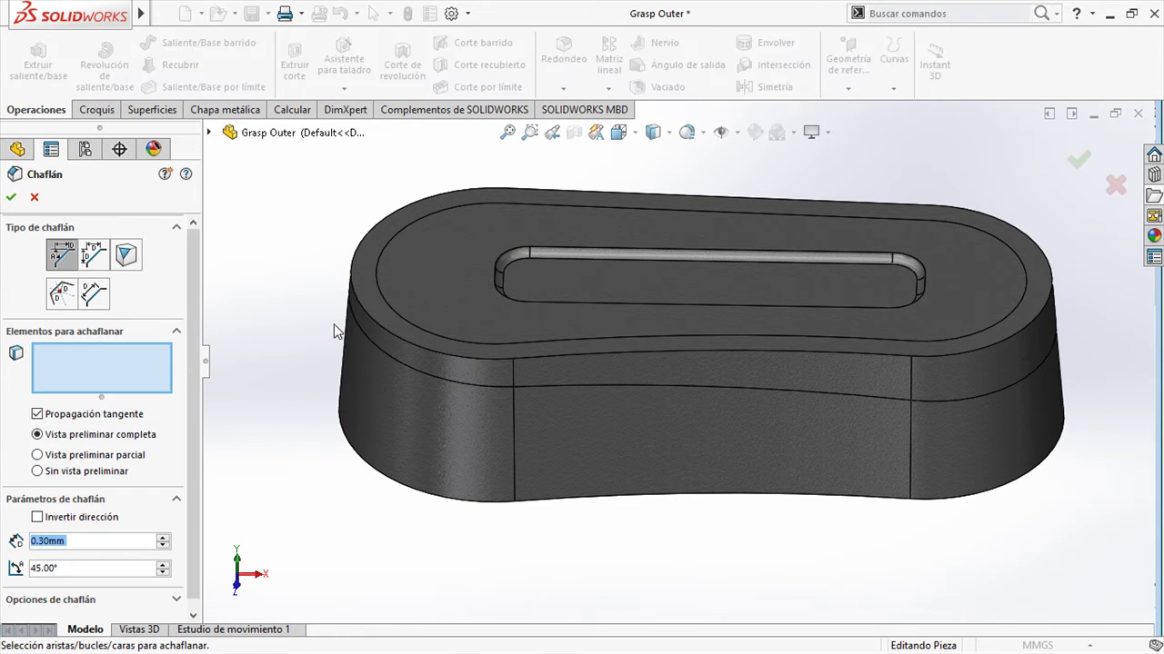
left_click(102, 296)
left_click(88, 353)
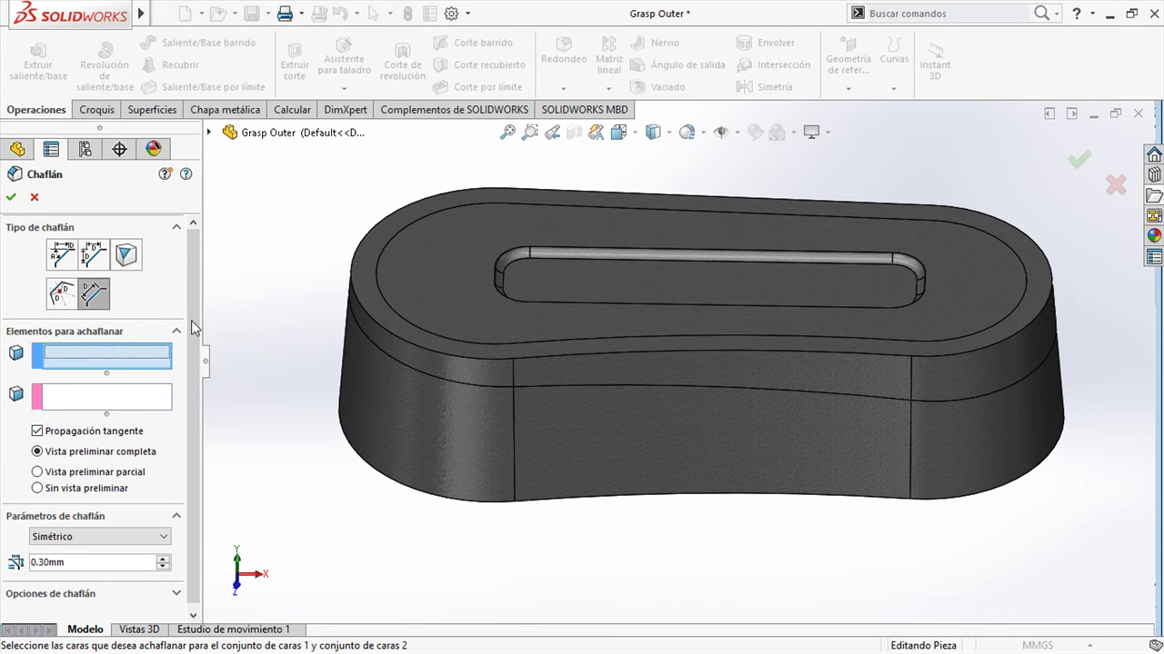
left_click(384, 351)
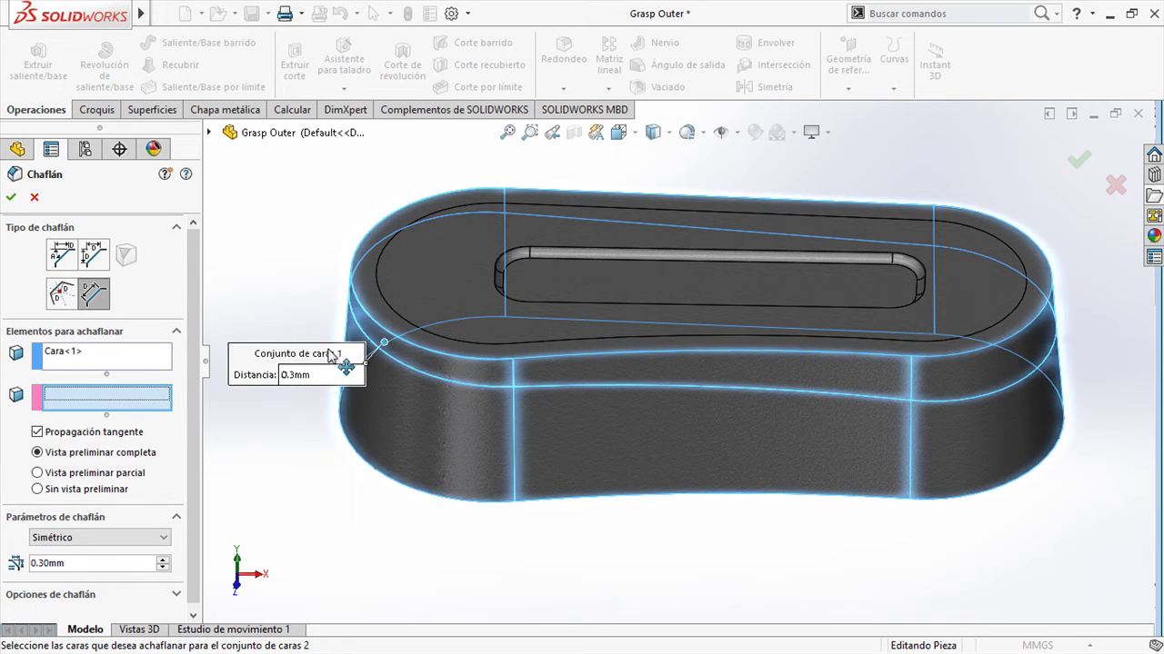
left_click(375, 307)
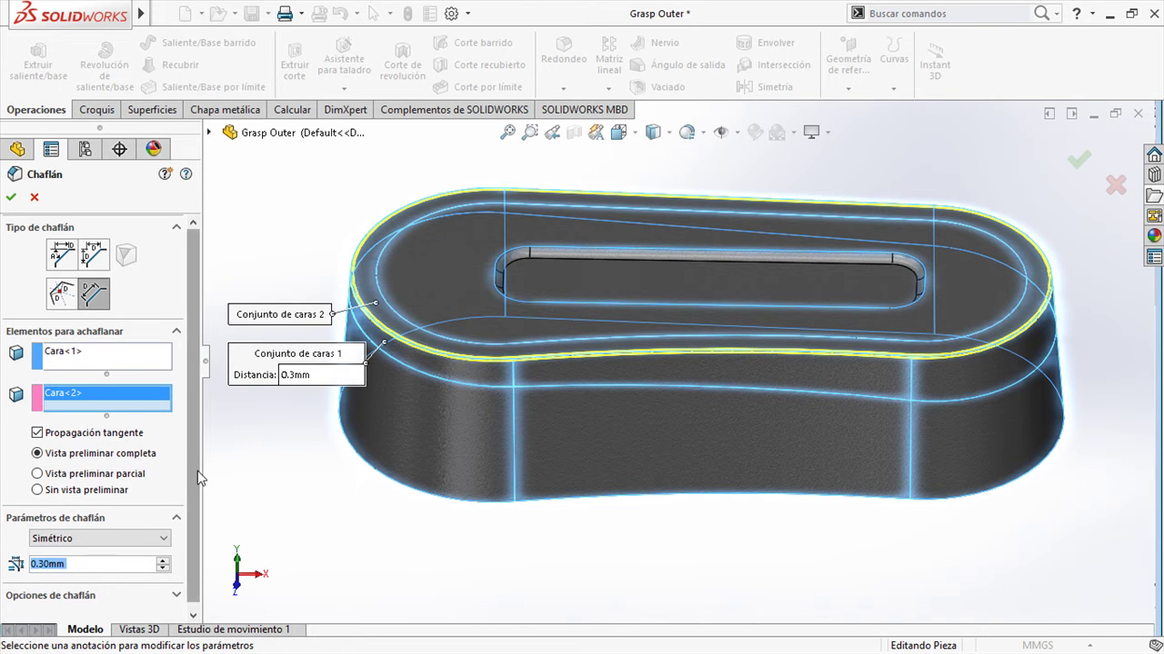
Define the chamfer by hold lines, using the split lines on the side and on the top face, and accept it.
scroll(197, 464, "down", 1)
left_click(100, 532)
left_click(90, 580)
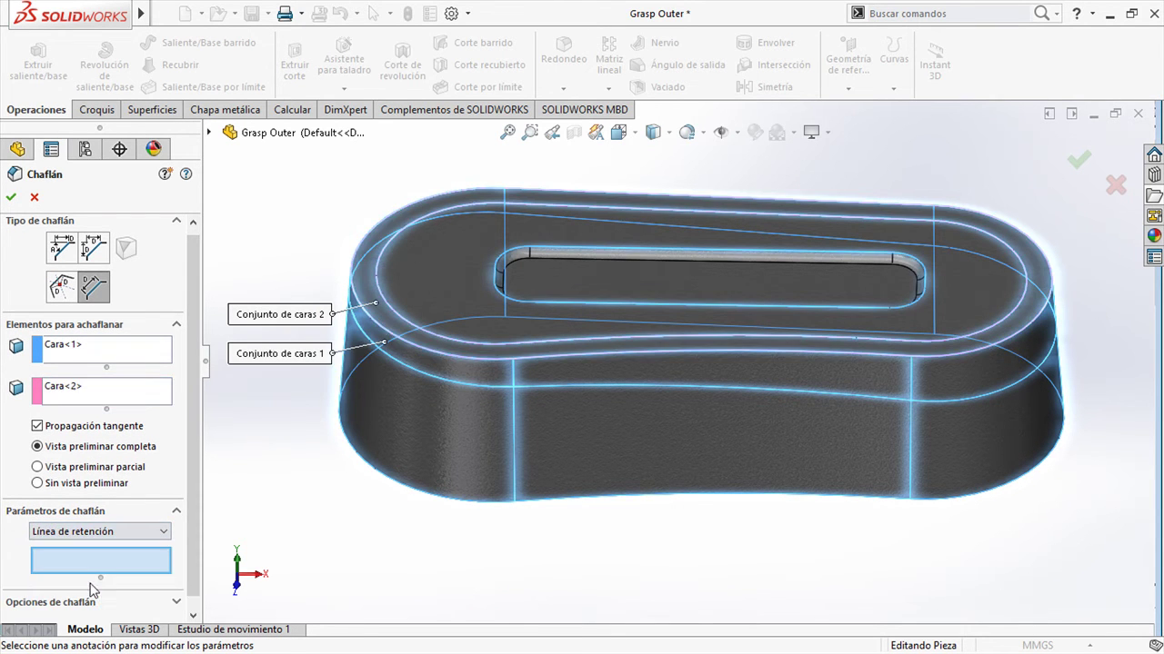
left_click(406, 367)
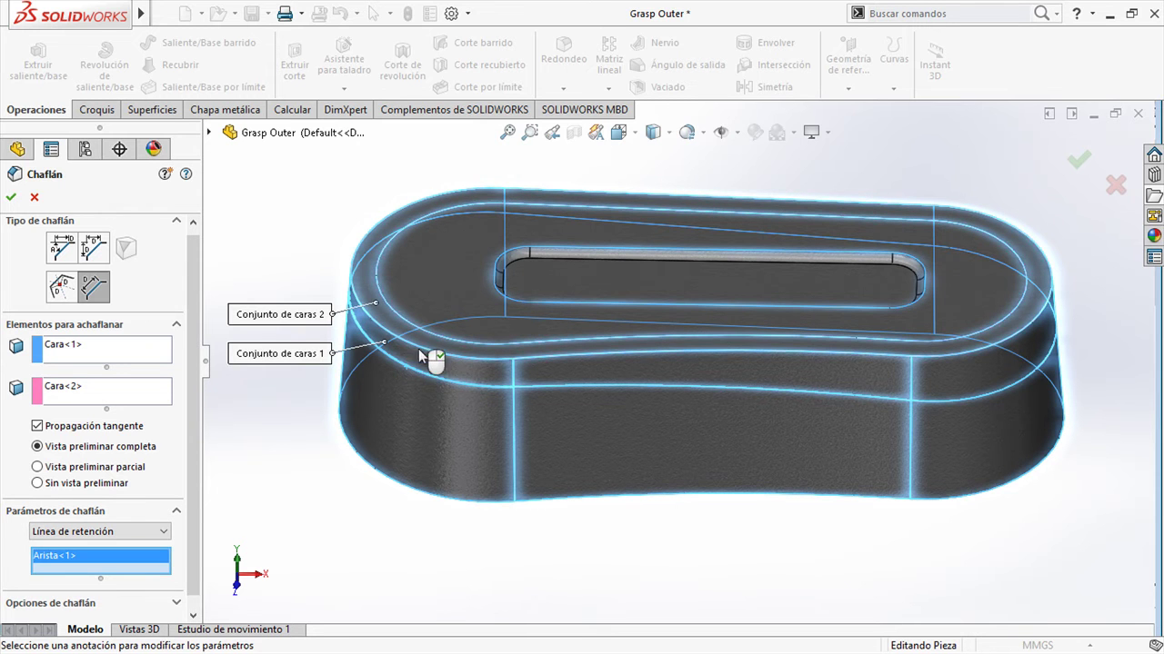
left_click(431, 334)
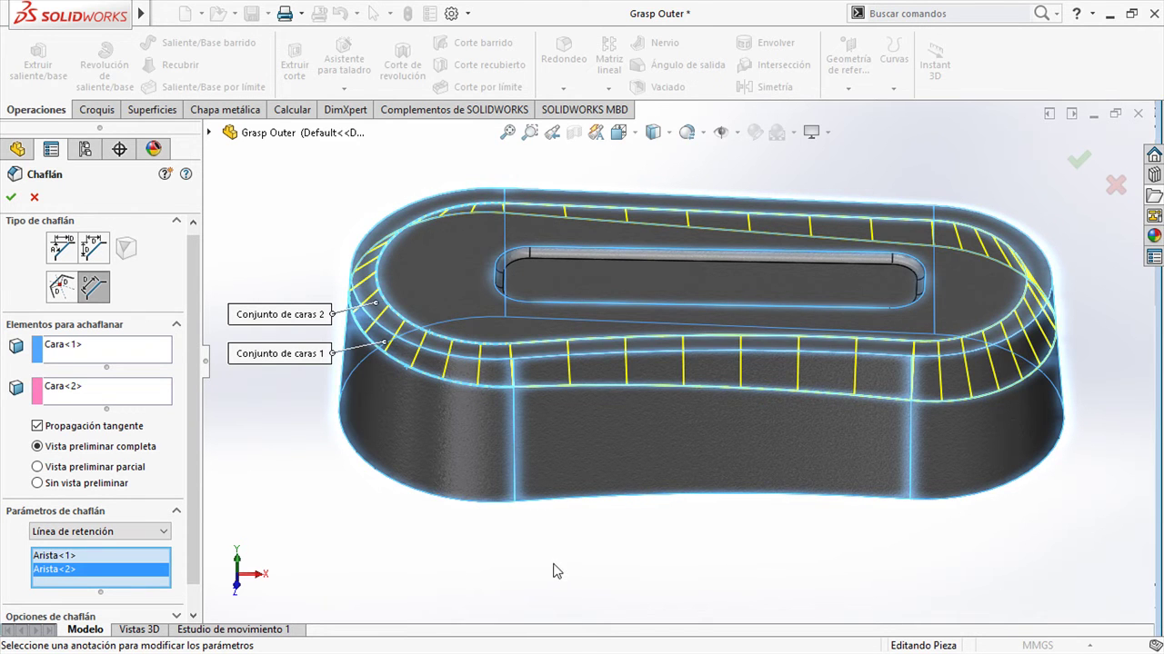
middle_click_drag(573, 582, 530, 500)
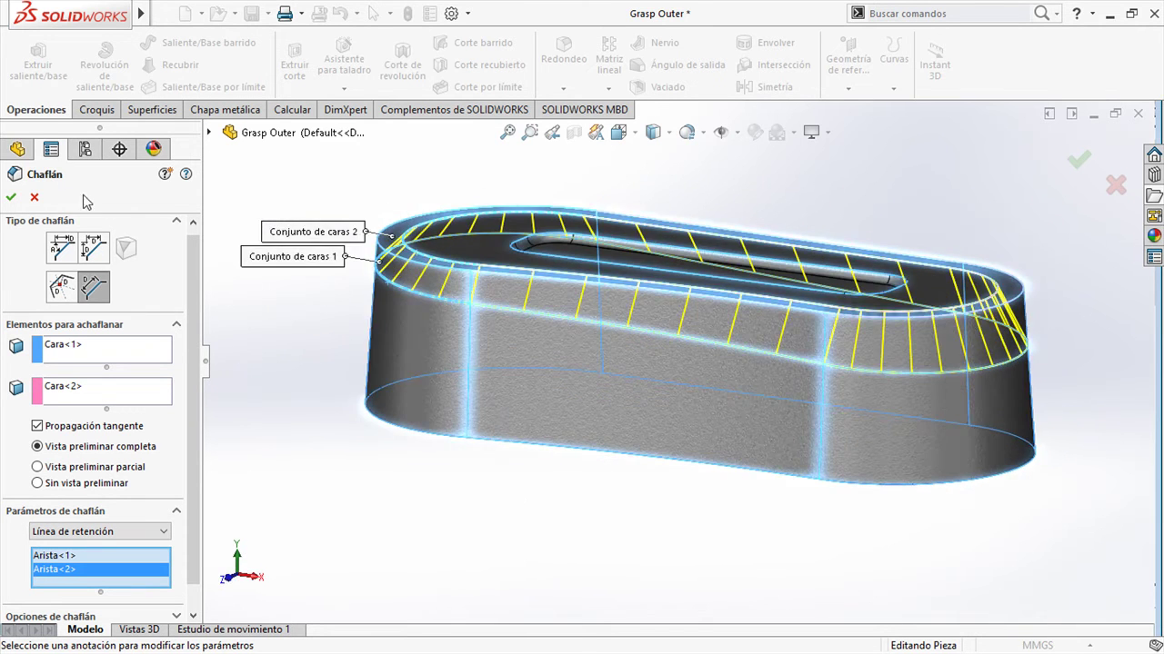
left_click(10, 196)
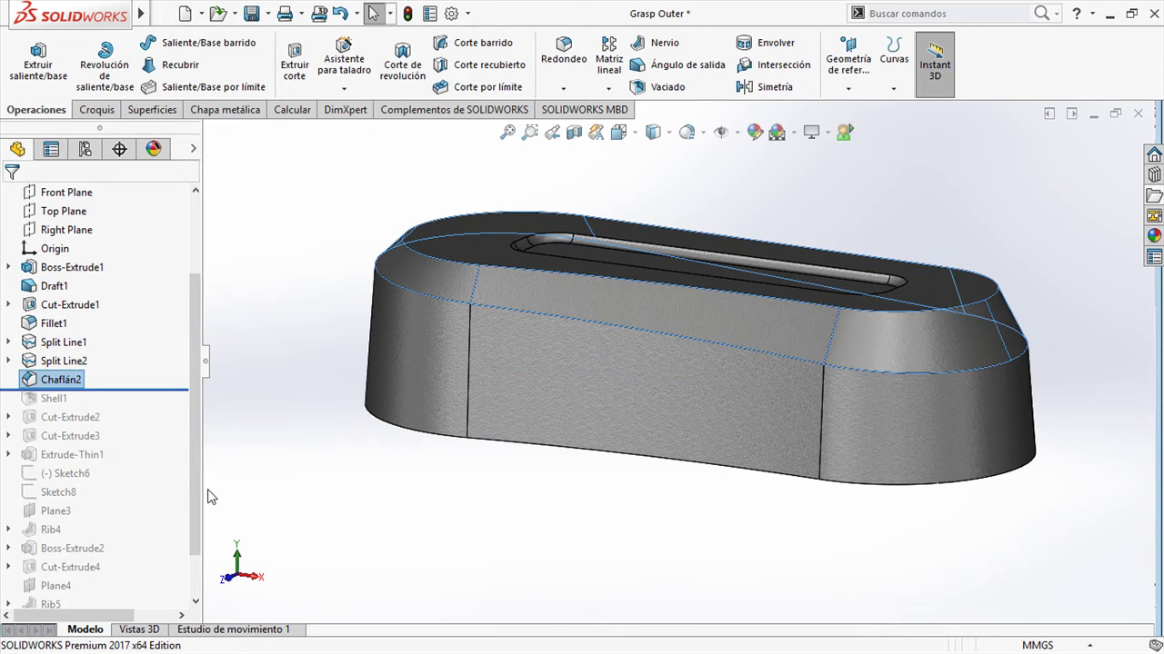
Clear the selection and roll the model forward to the end of its feature history.
left_click(263, 436)
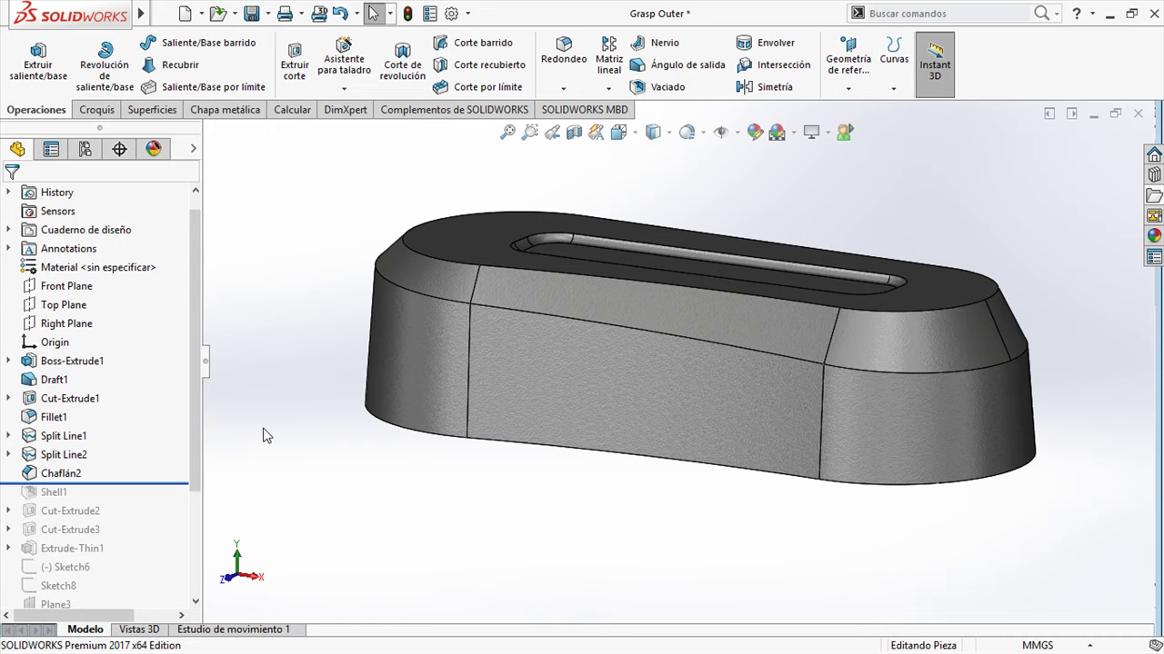
right_click(180, 483)
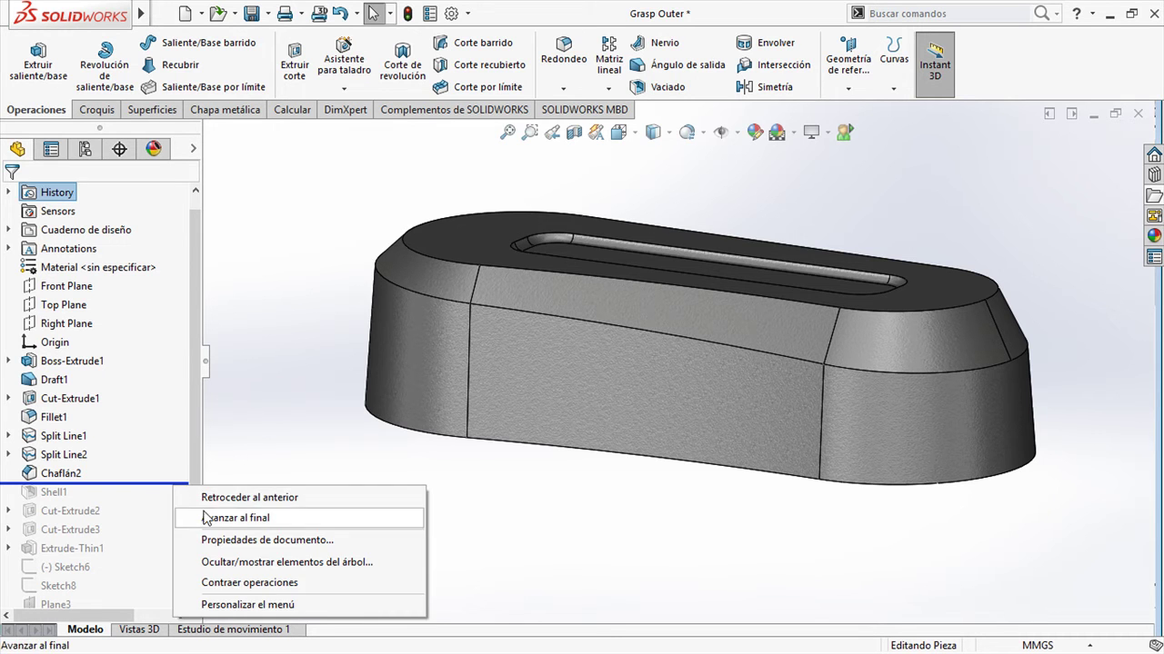
left_click(211, 518)
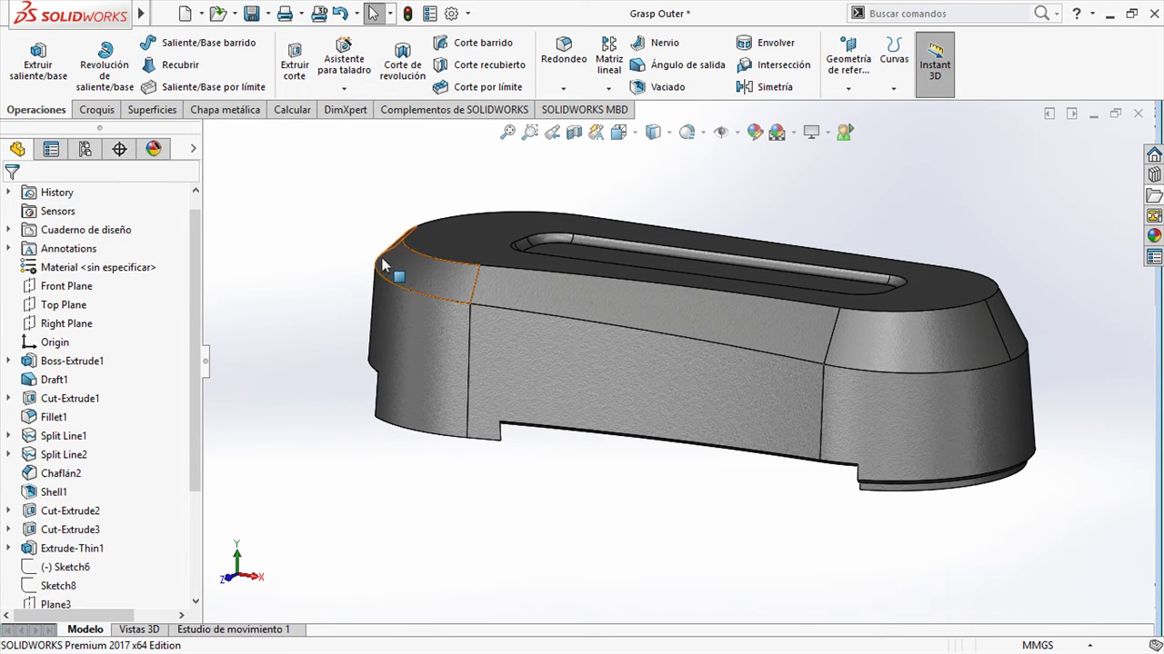
Edit the face-face chamfer, convert it to a fillet with a curvature-continuous profile, and accept the change.
left_click(469, 289)
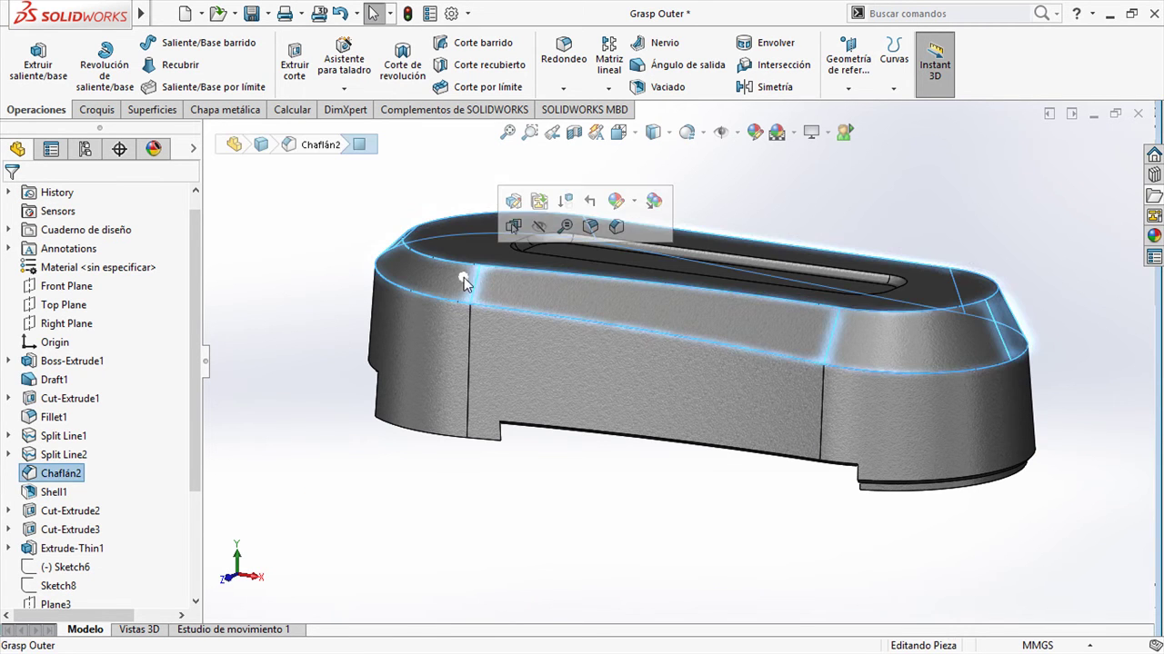
left_click(511, 226)
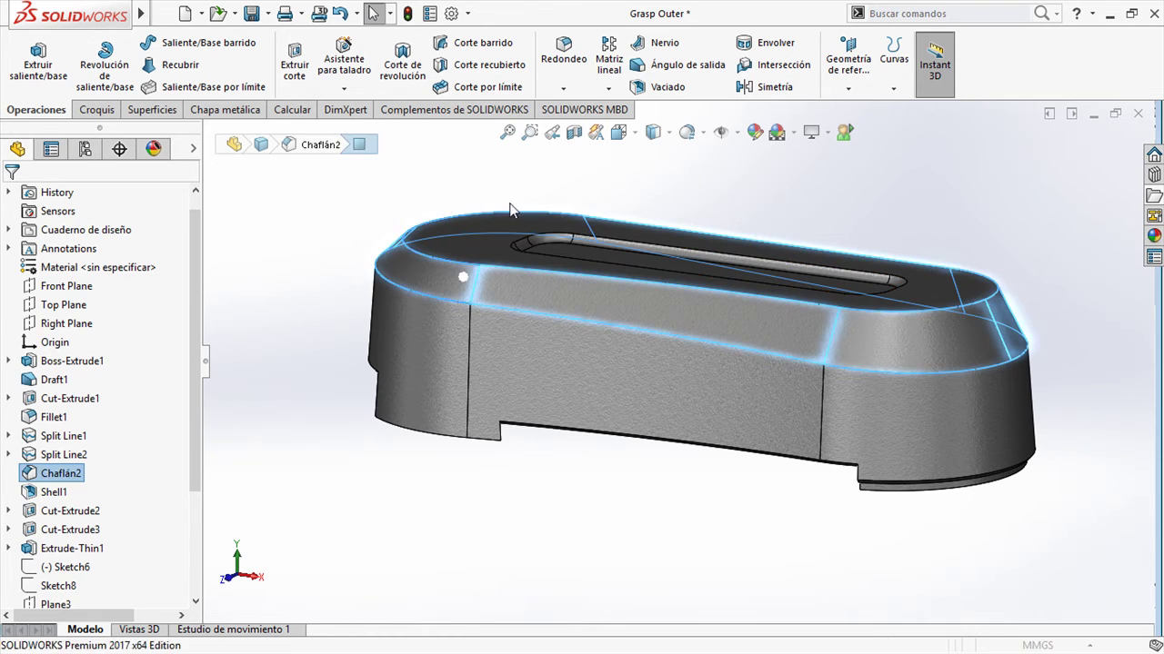
left_click(93, 254)
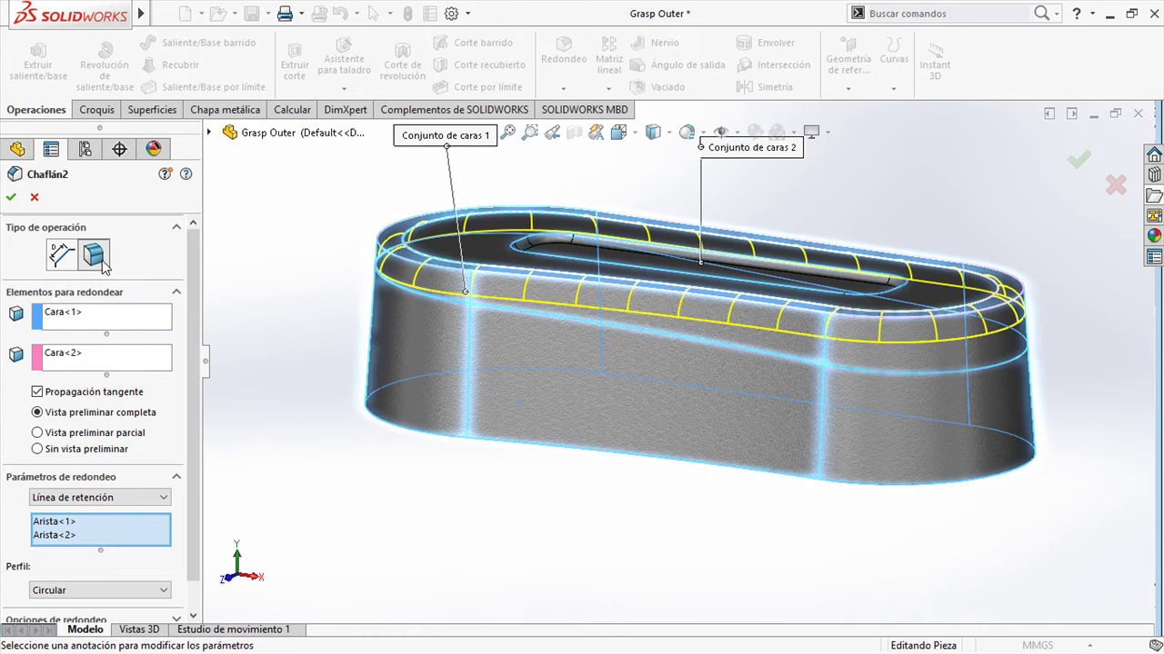
scroll(190, 455, "down", 2)
left_click(109, 558)
left_click(72, 587)
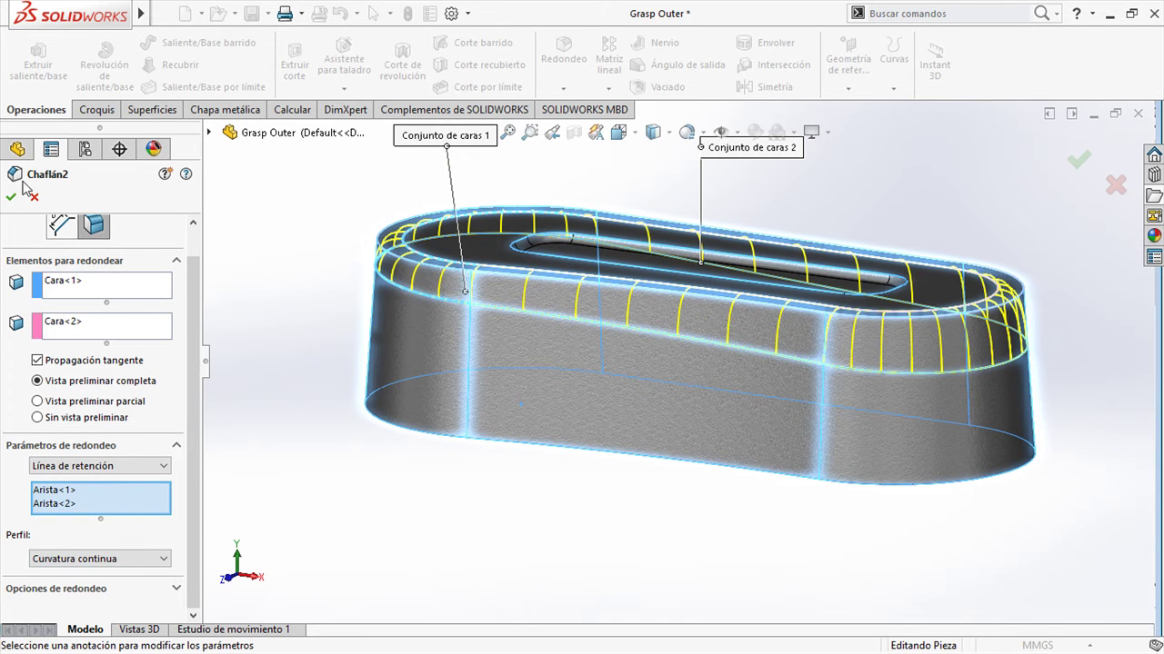
middle_click_drag(883, 197, 870, 226)
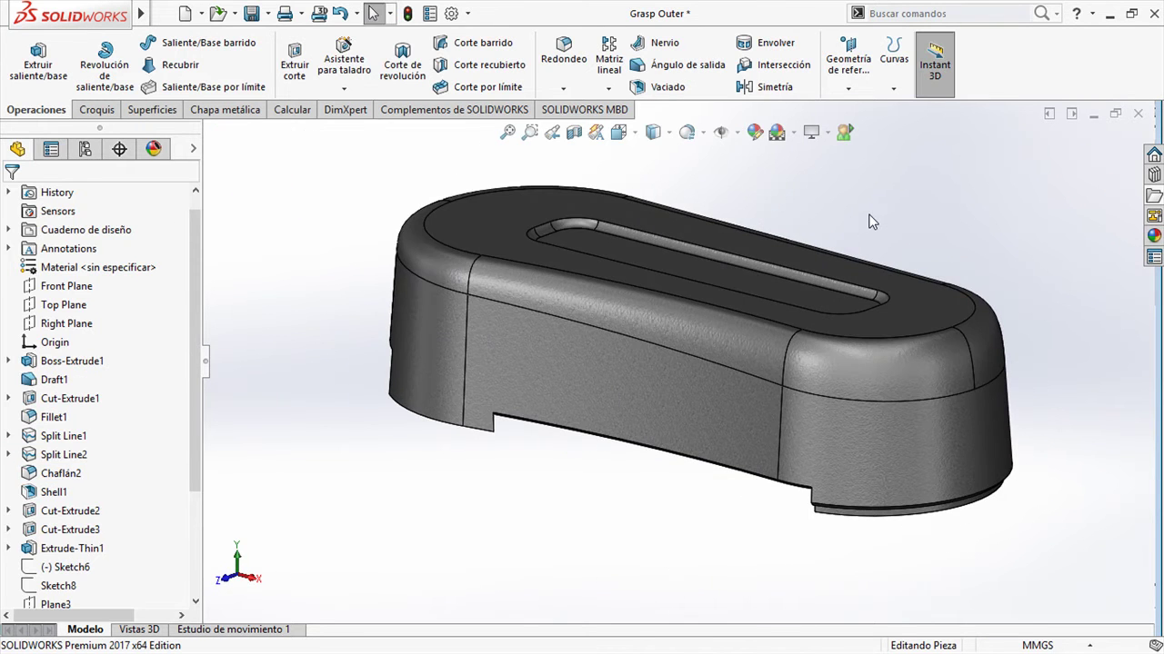
Switch to the presentation to view the advanced hole slide, and return to SOLIDWORKS.
key("alt+Tab")
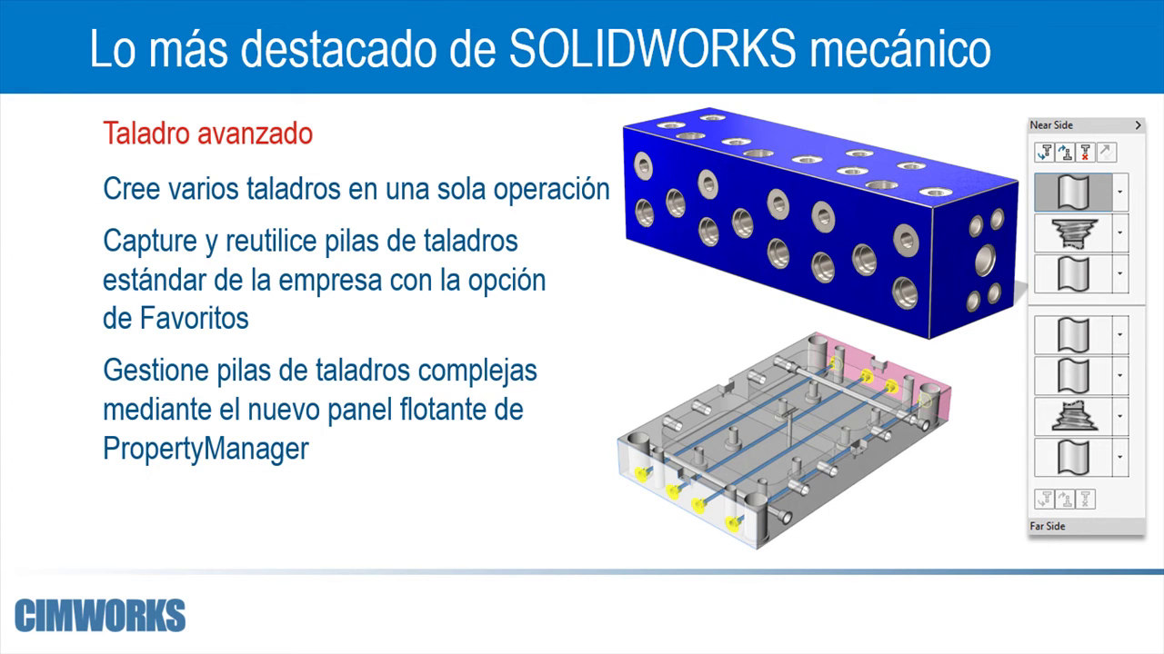
key("super+Tab")
left_click(709, 291)
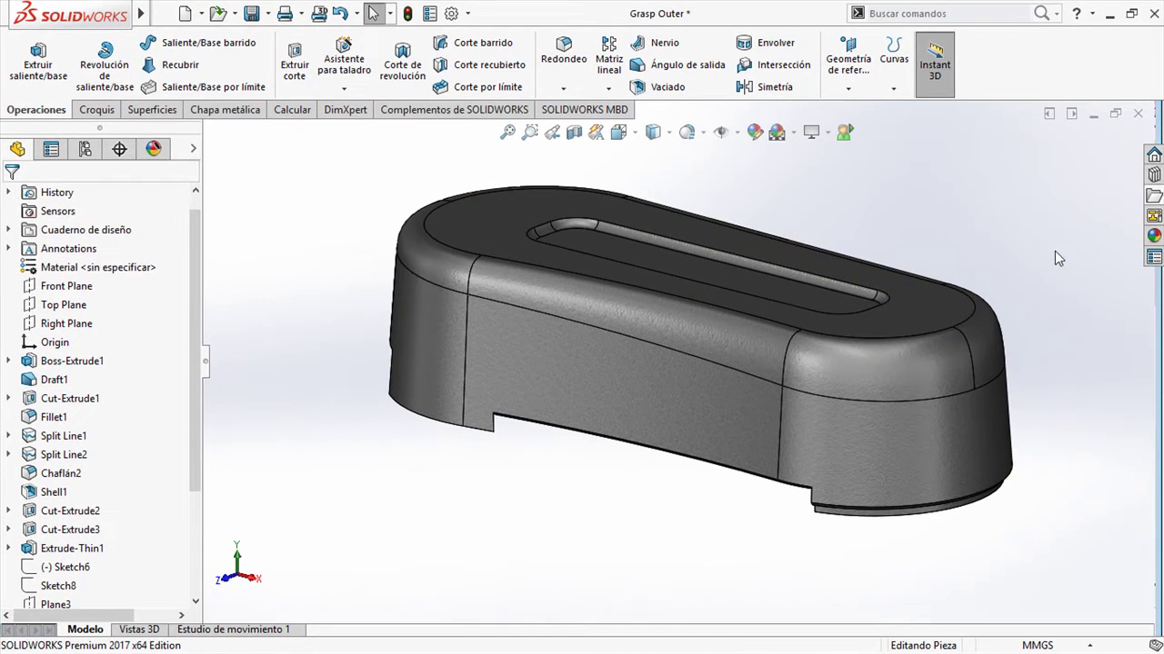
Open the Manifold part from the 06 - Advanced Hole folder.
left_click(1154, 195)
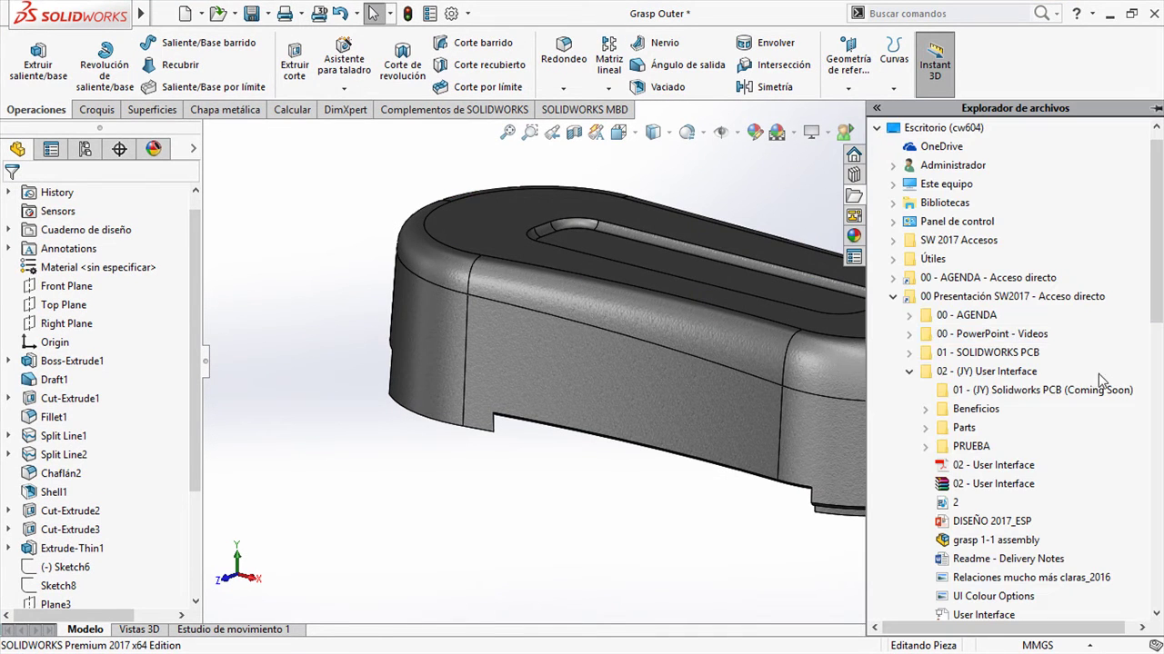
left_click(909, 372)
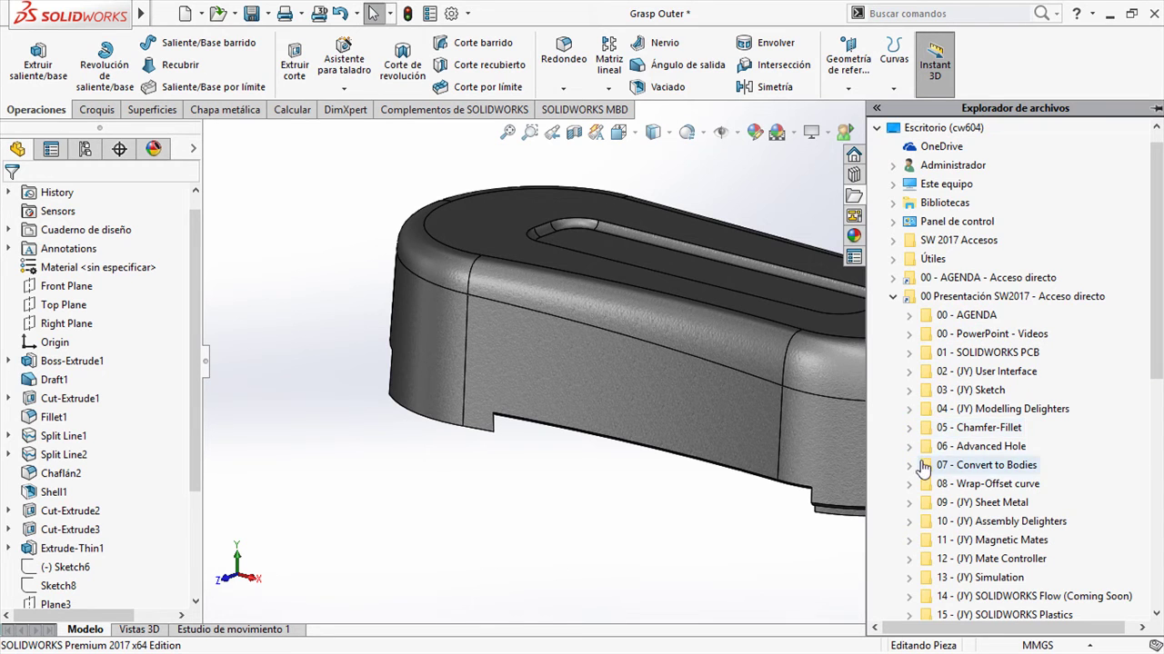
left_click(909, 446)
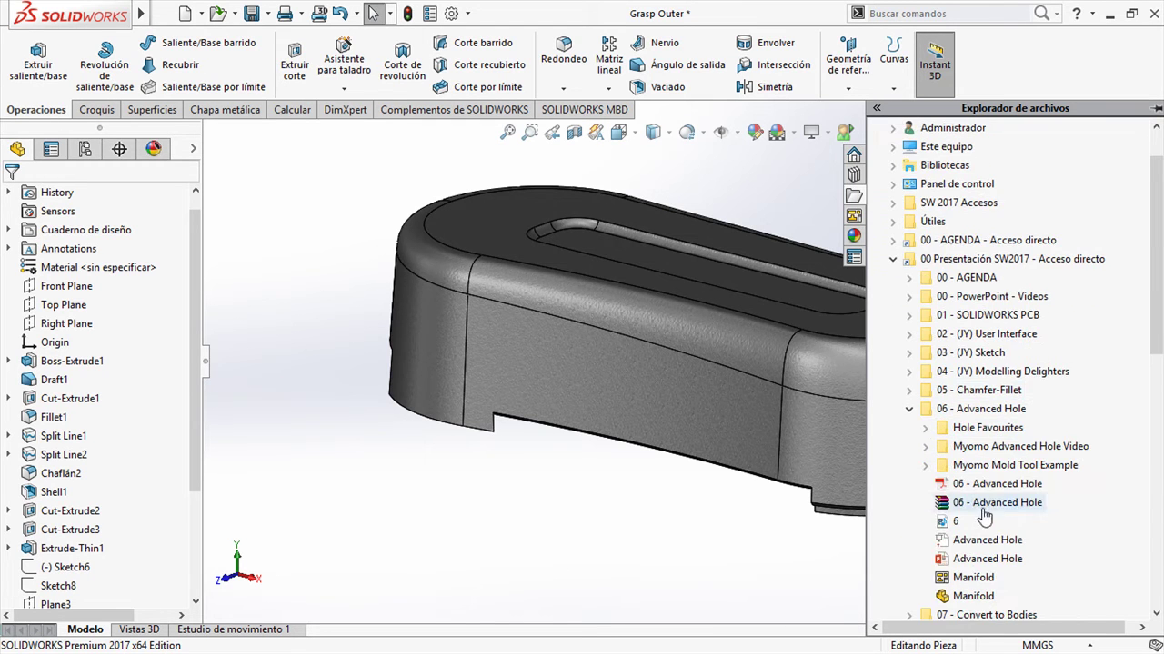
scroll(989, 568, "down", 1)
double_click(973, 540)
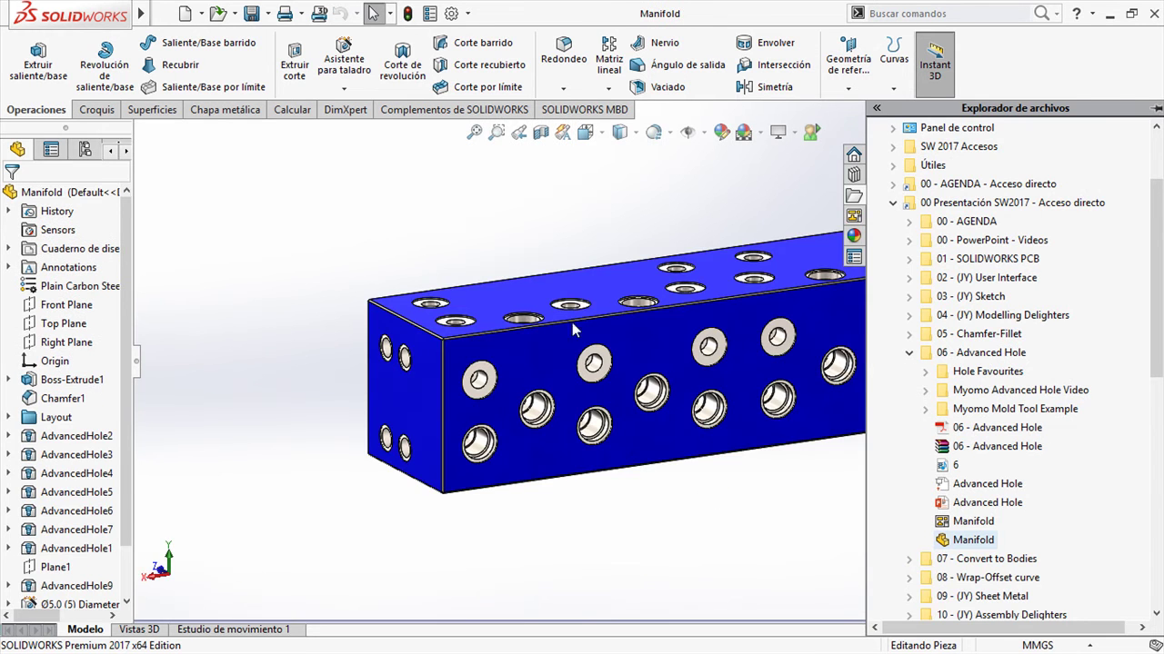
Section the manifold through Plane1 and accept the section view.
mouse_move(492, 204)
middle_mouse_down()
mouse_move(442, 202)
mouse_move(486, 221)
middle_mouse_up()
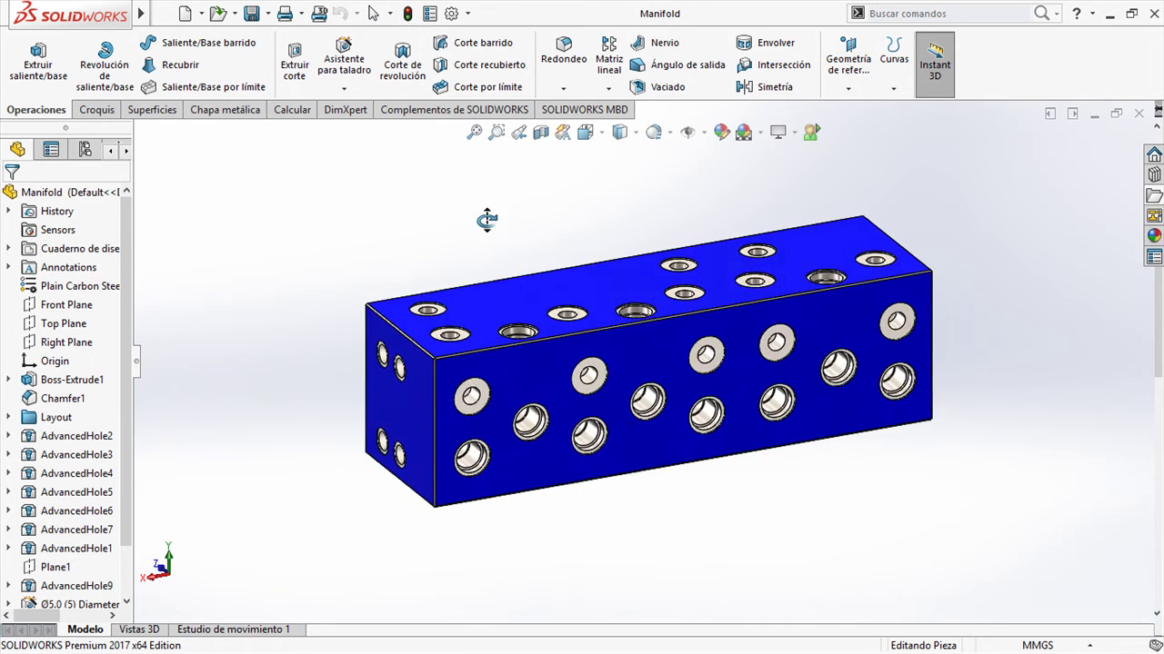
left_click_drag(128, 353, 118, 483)
left_click(55, 510)
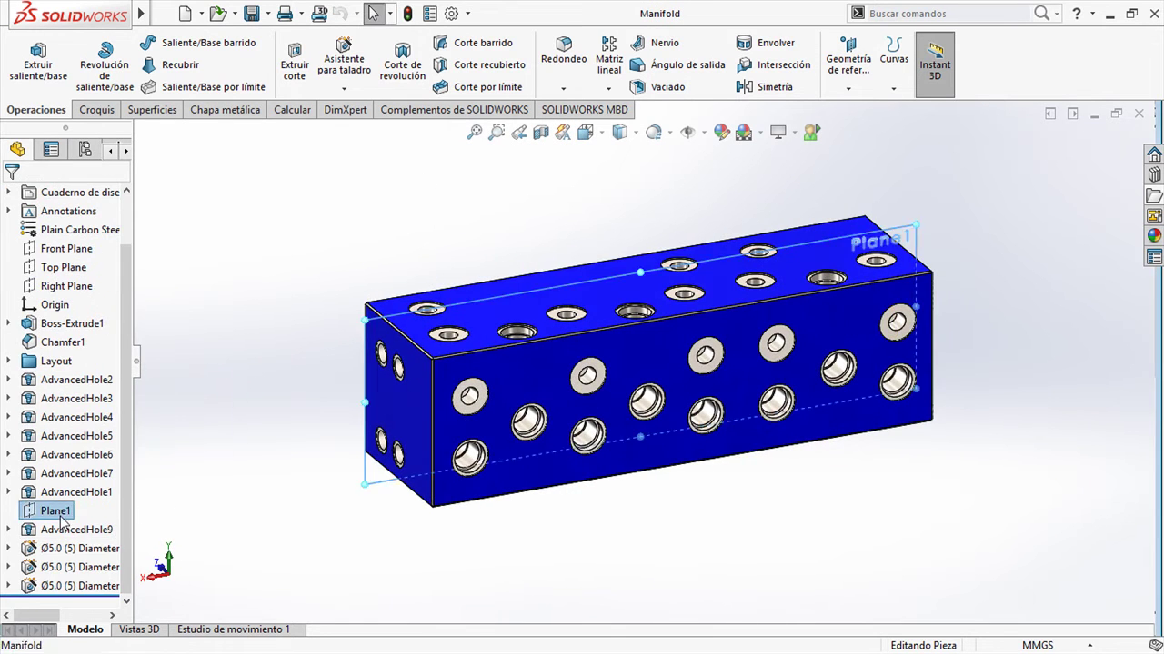
left_click(540, 133)
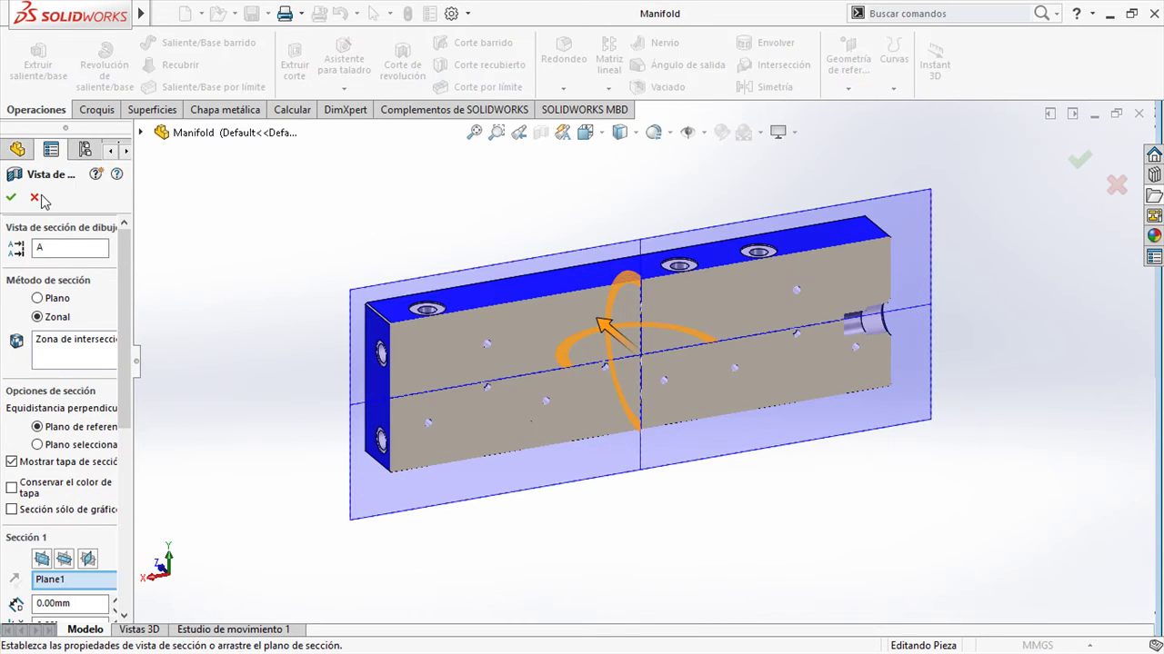
left_click(13, 195)
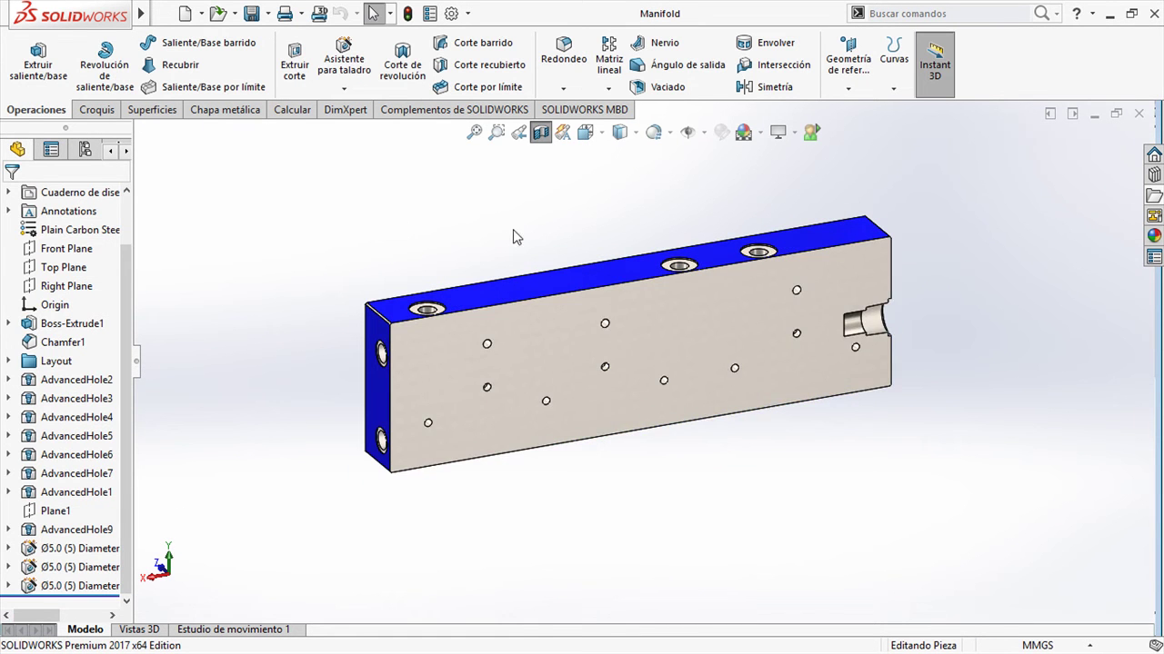
Edit the stepped hole in the manifold's end, enable its far side and assign the opposite end face.
left_click(858, 324)
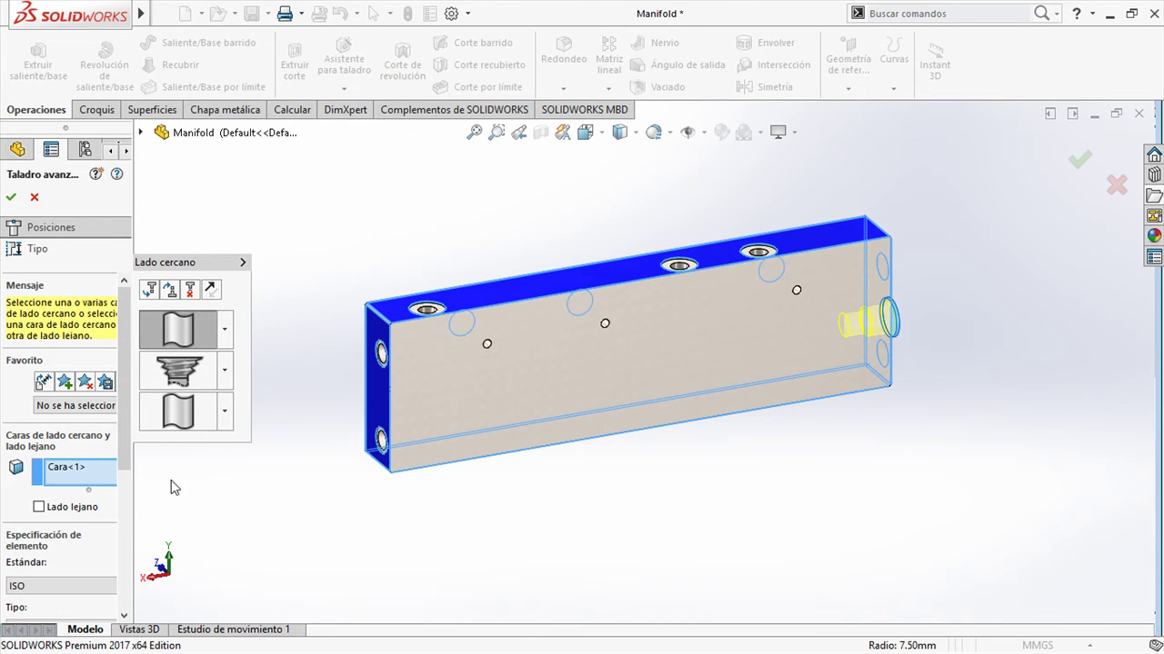
left_click(39, 507)
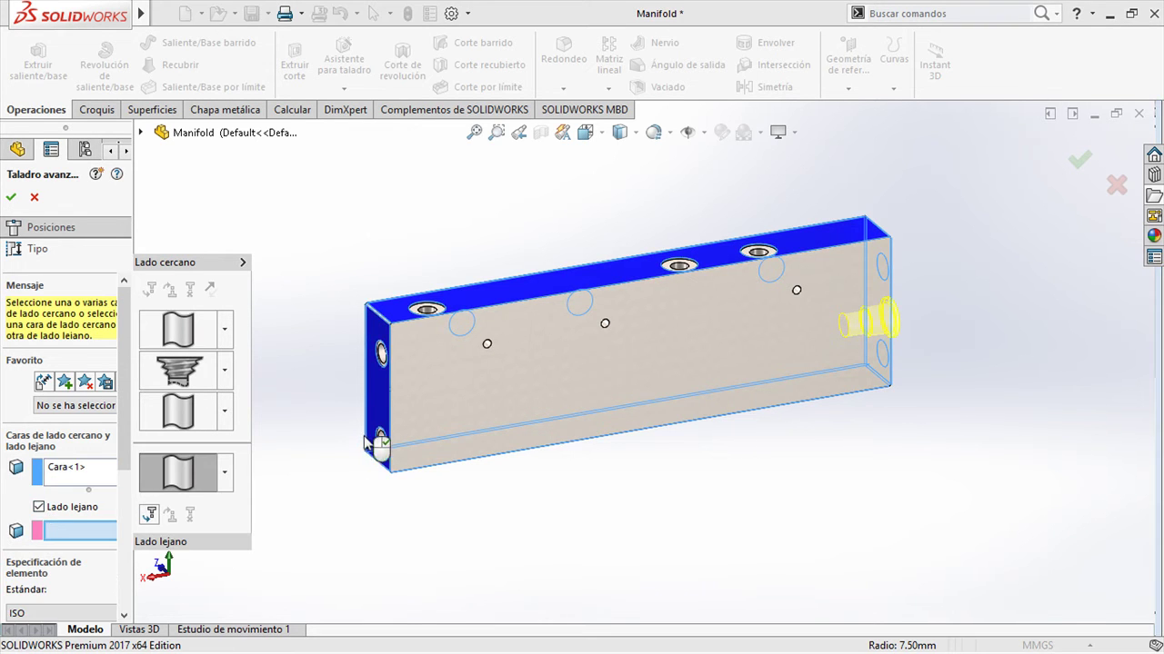
left_click(379, 414)
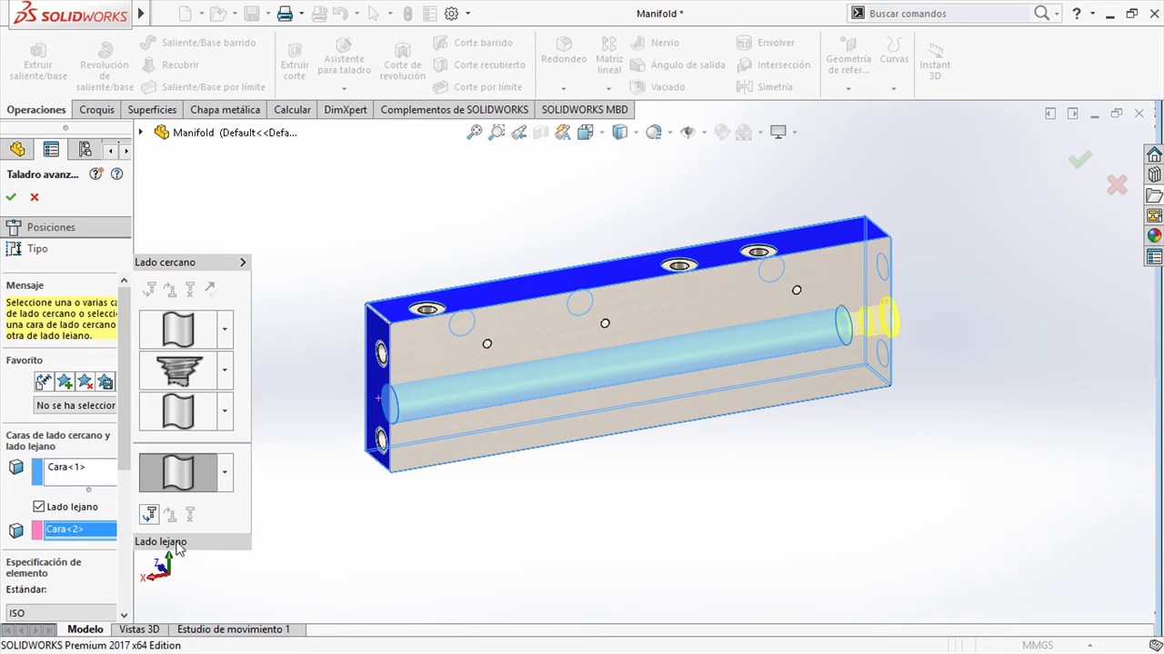
Set the manifold hole's first far-side element to type Tamaños de perforadores with size Ø9.0.
left_click_drag(125, 470, 195, 568)
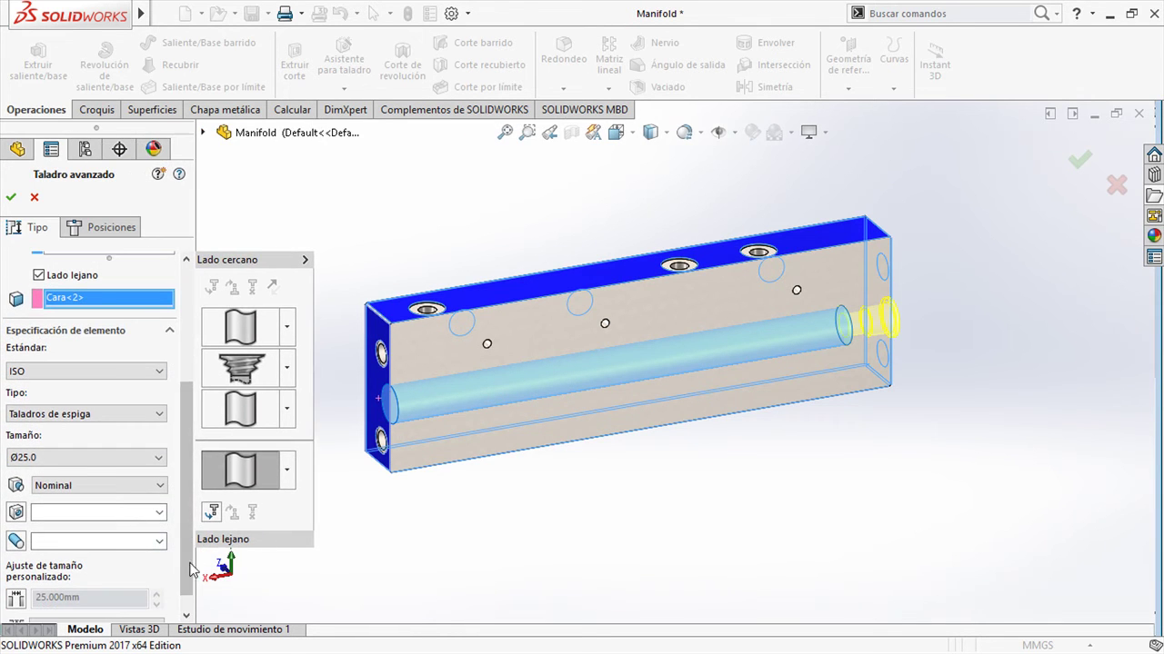
left_click(86, 416)
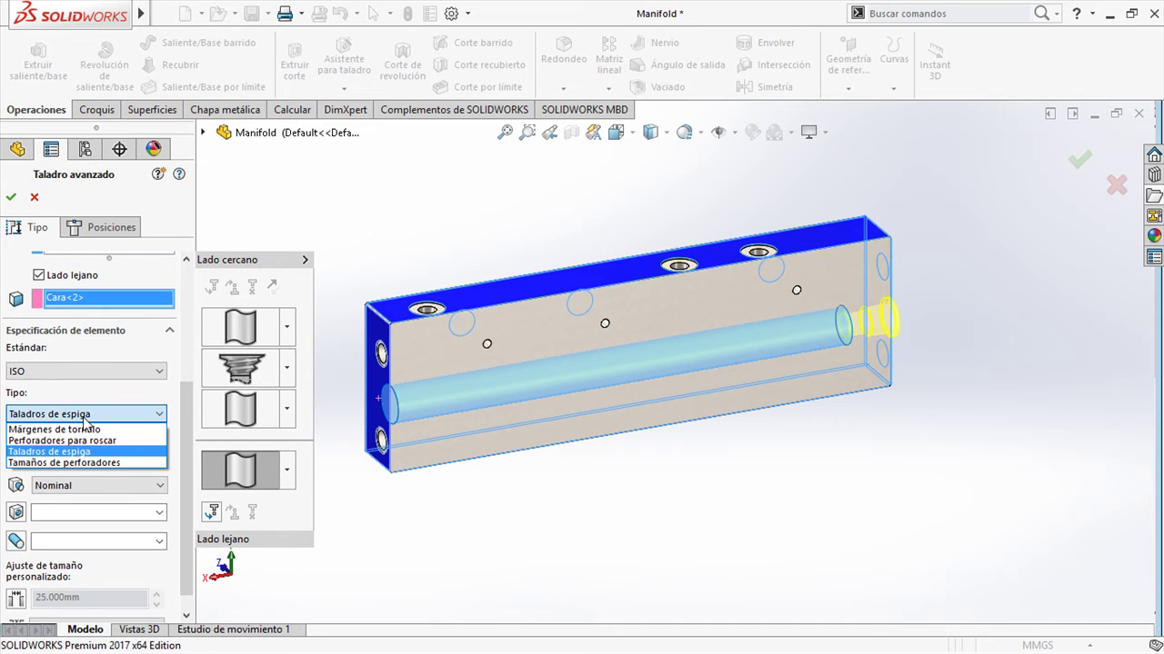
left_click(87, 462)
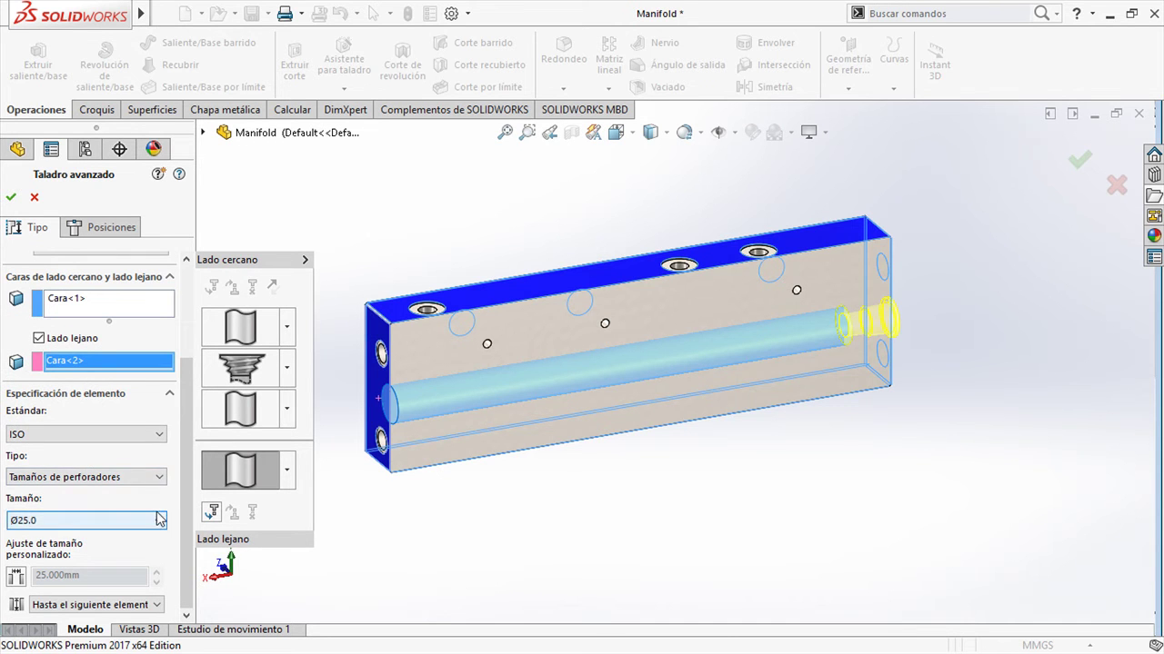
left_click(159, 520)
left_click_drag(165, 490, 186, 448)
left_click(91, 397)
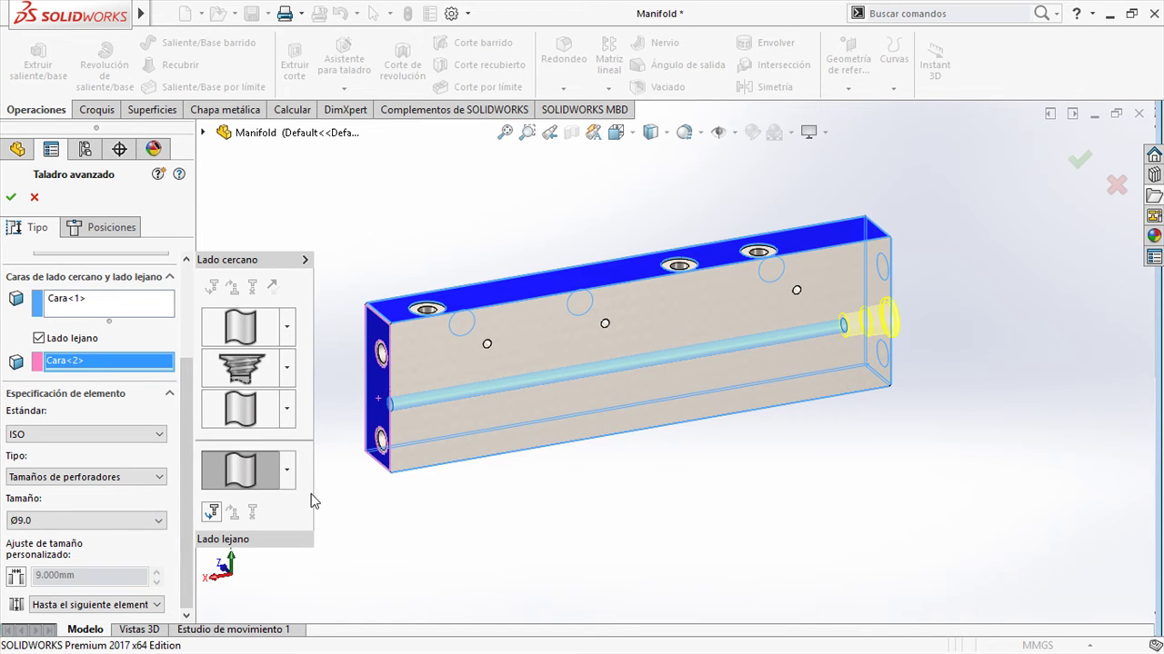
Add a far-side tapered pipe tap element of size 1/2 and set its depth to 20 mm.
left_click(218, 511)
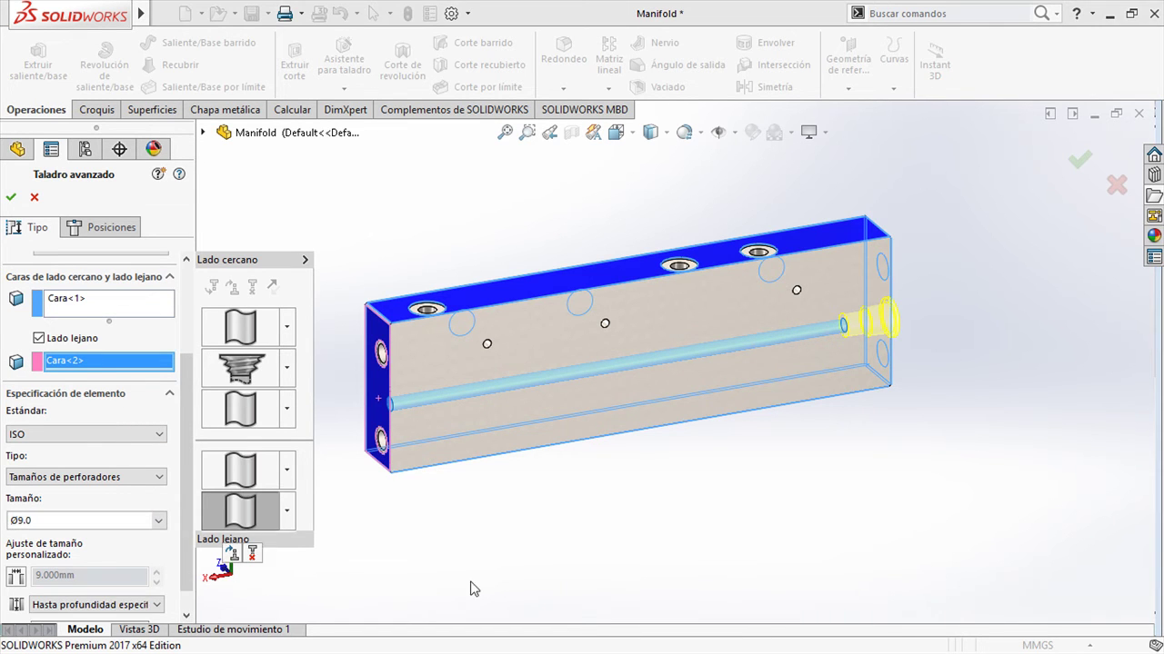
left_click(288, 513)
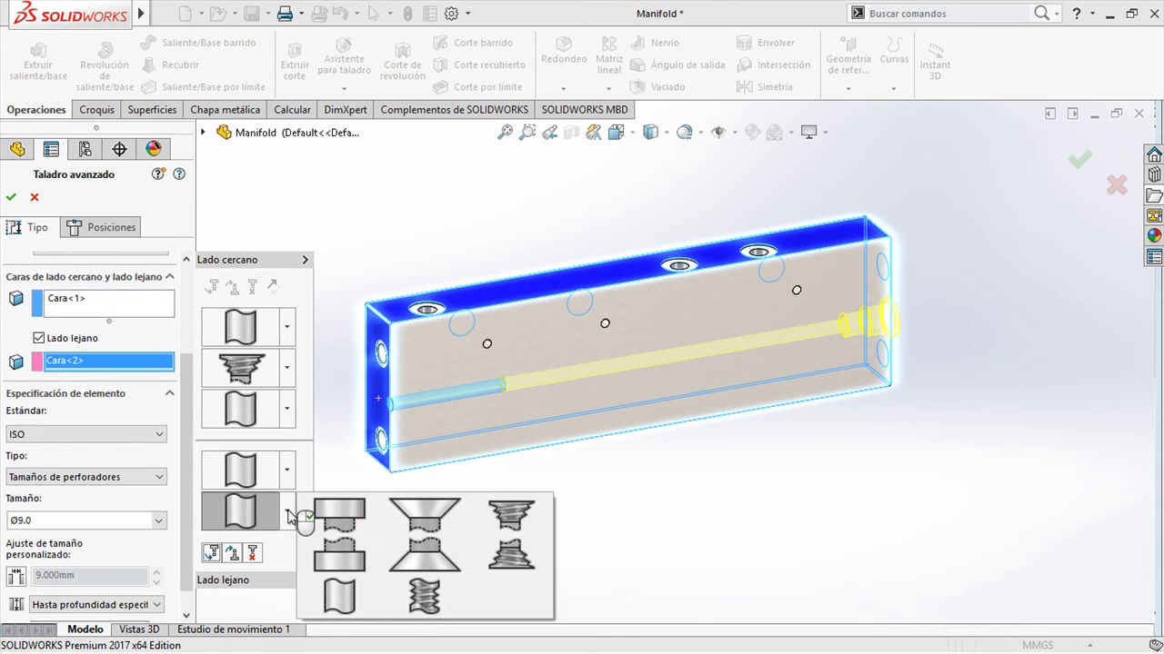
left_click(530, 567)
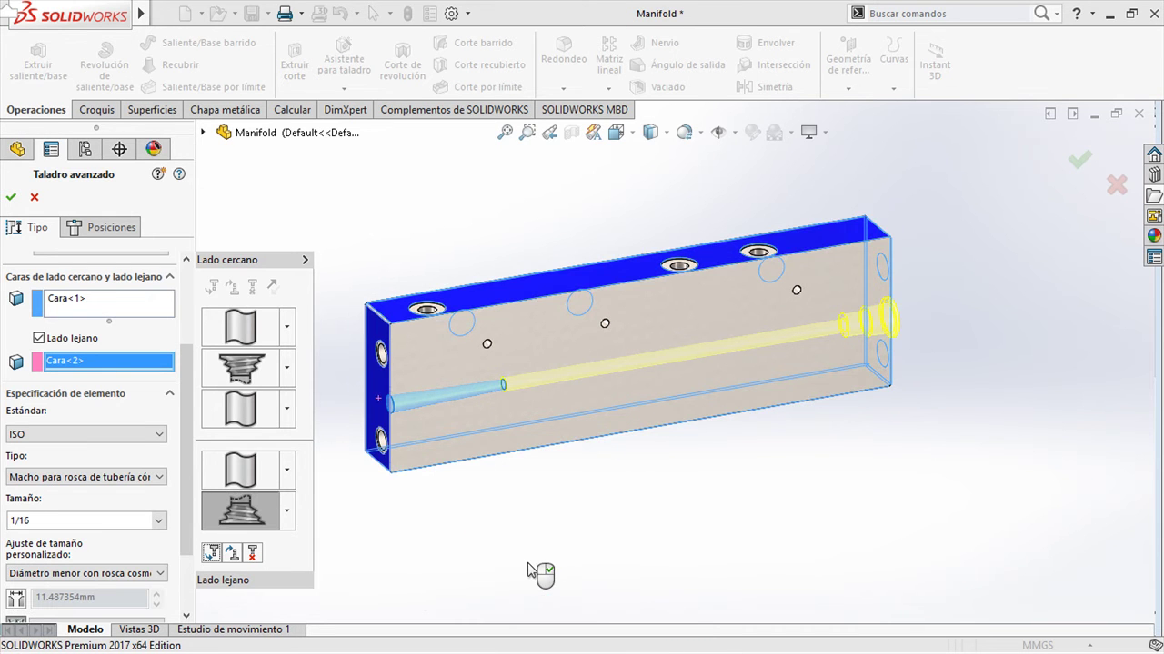
left_click(159, 523)
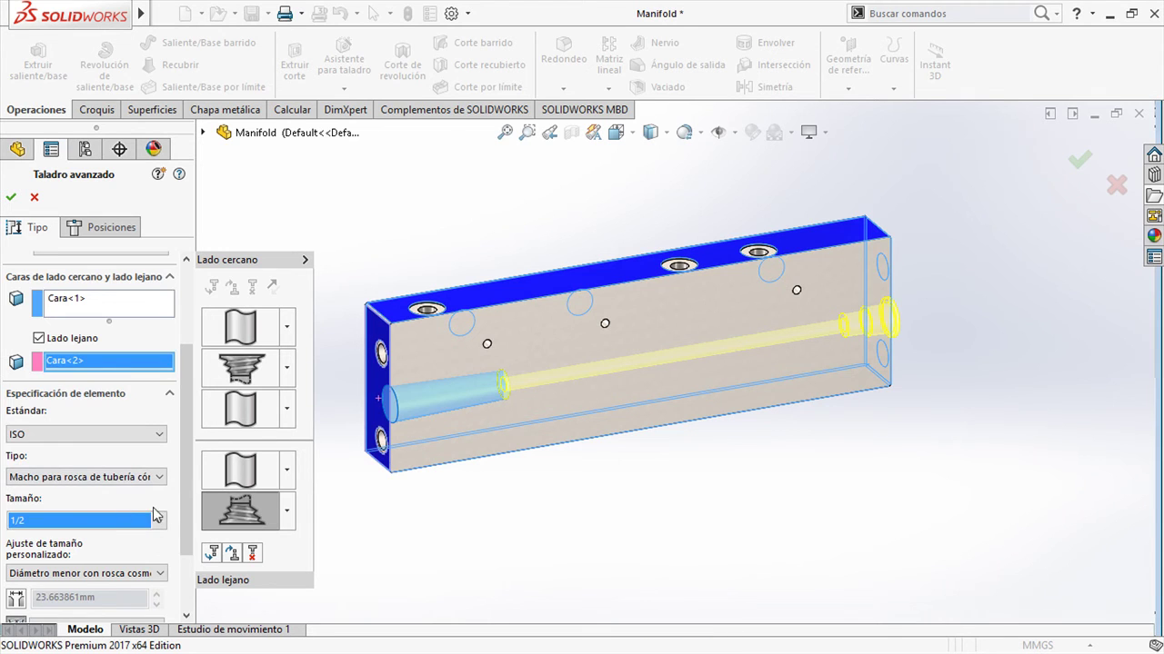
left_click_drag(184, 484, 185, 563)
double_click(117, 561)
type("20")
key("Return")
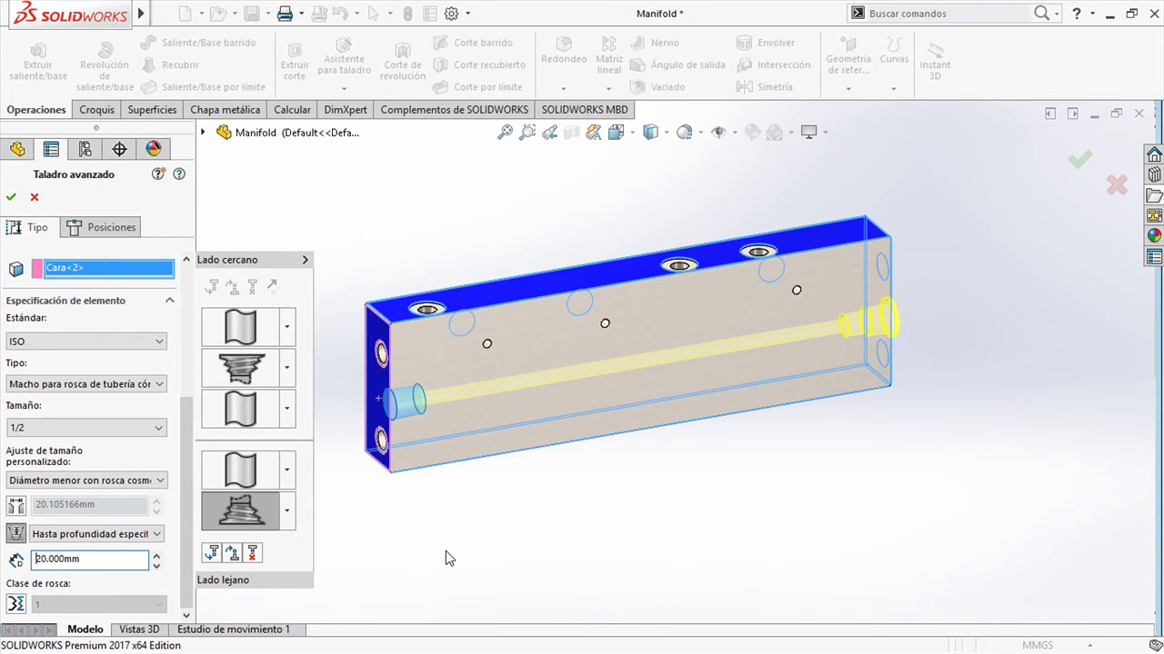
Add a straight far-side element at the end face beside the tapered tap, using type Tamaños de perforadores.
left_click(233, 555)
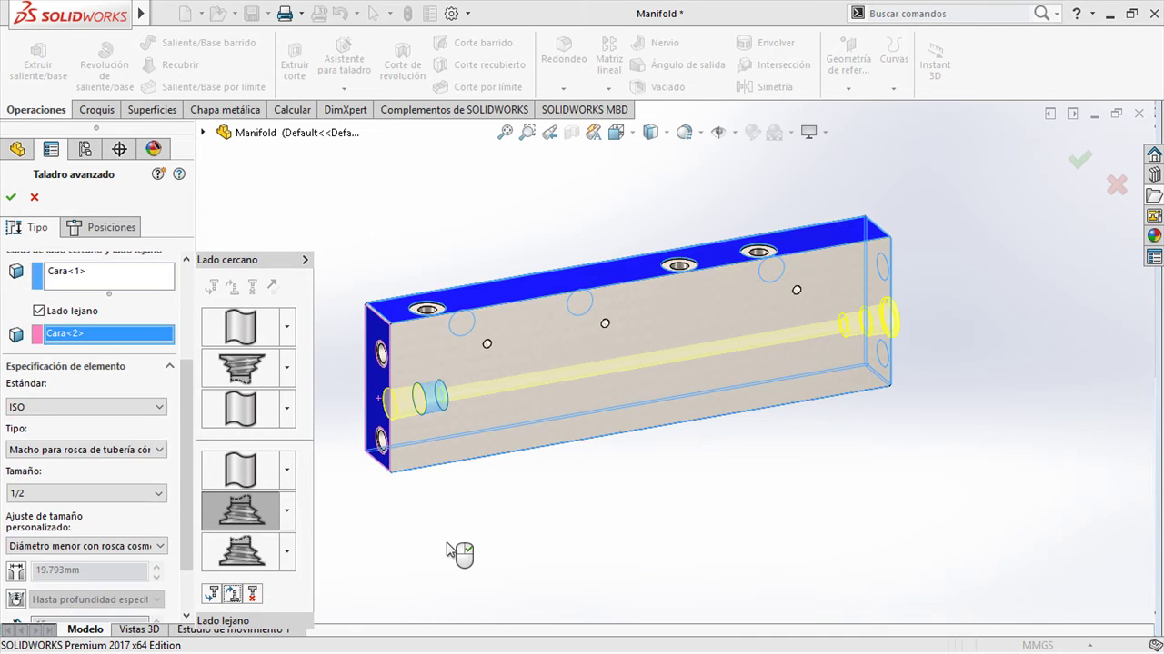
left_click(286, 552)
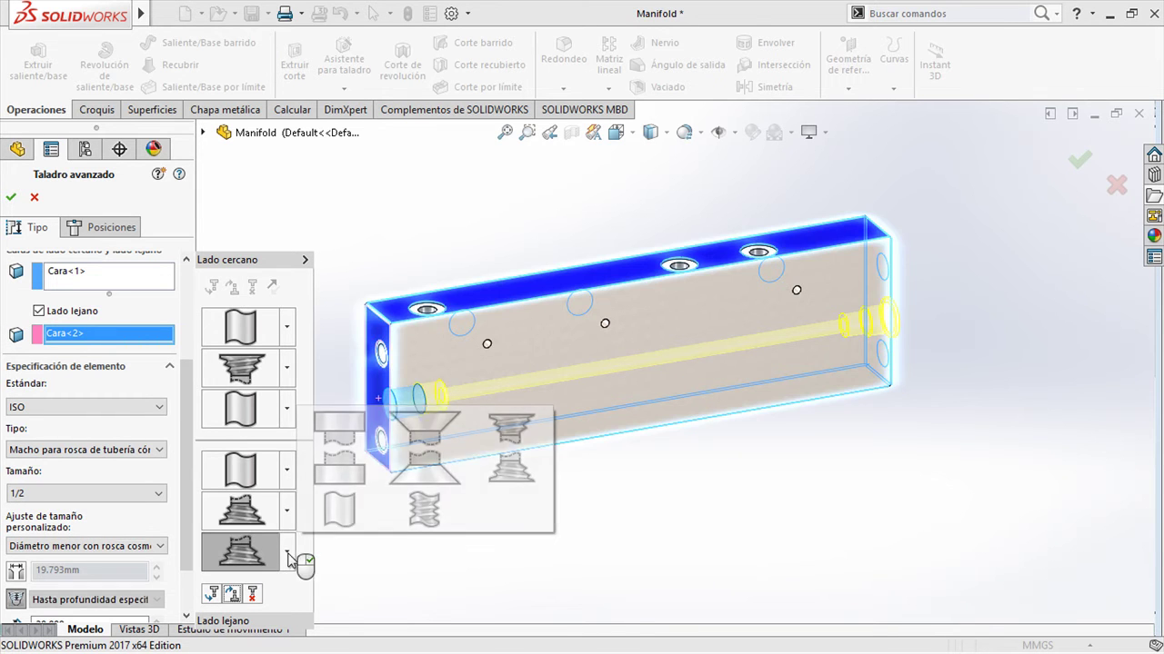
left_click(332, 526)
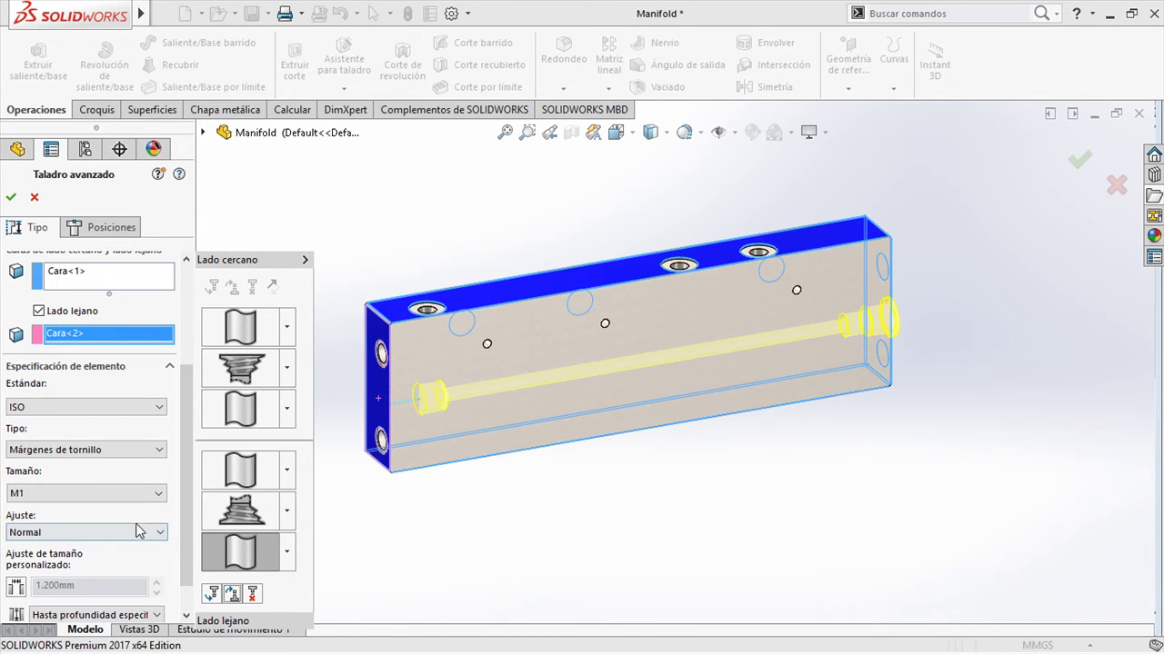
left_click(134, 451)
left_click(126, 497)
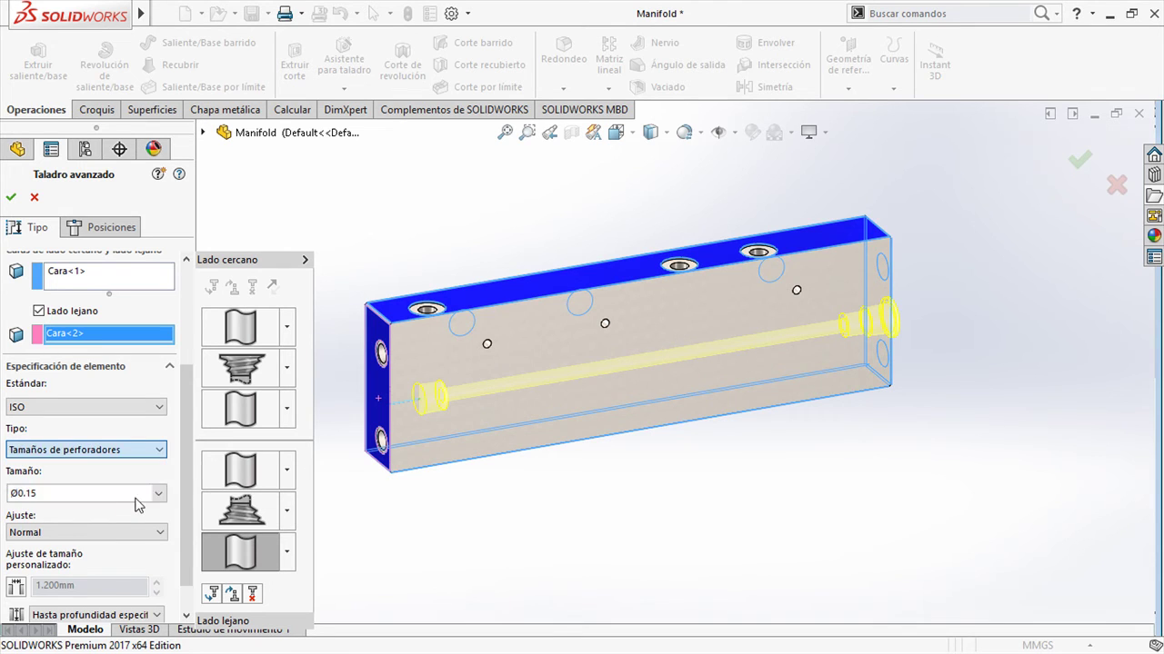
Set the new straight element's size to Ø25.0 and its depth to 1 mm, and accept the hole.
left_click(157, 493)
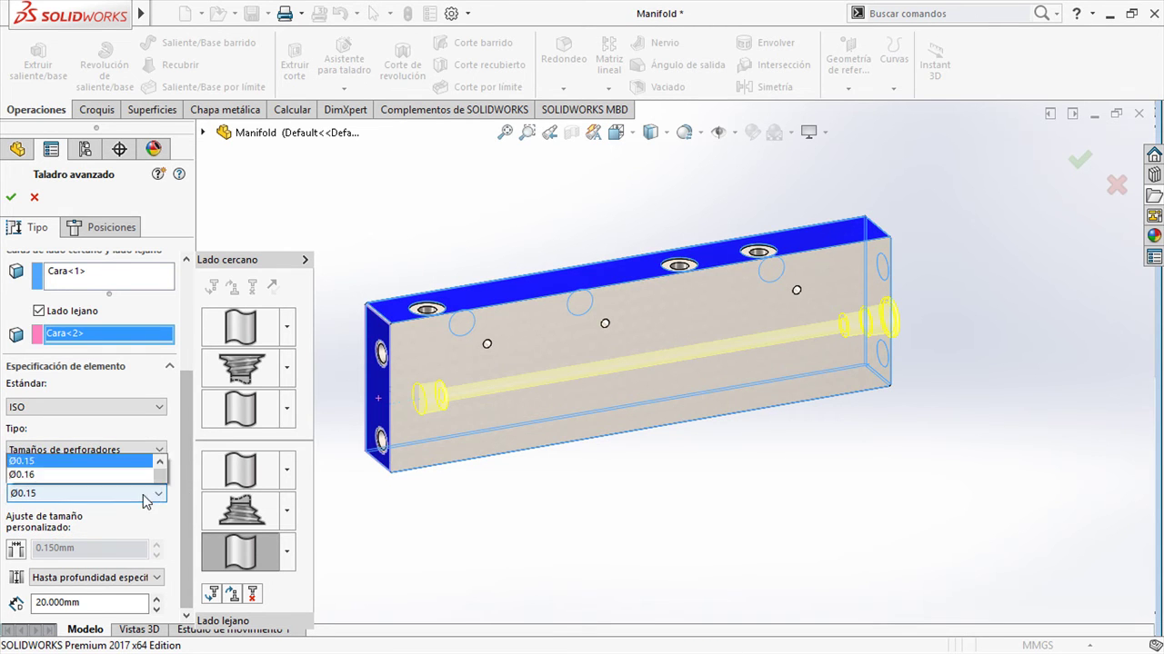
left_click_drag(160, 354, 160, 468)
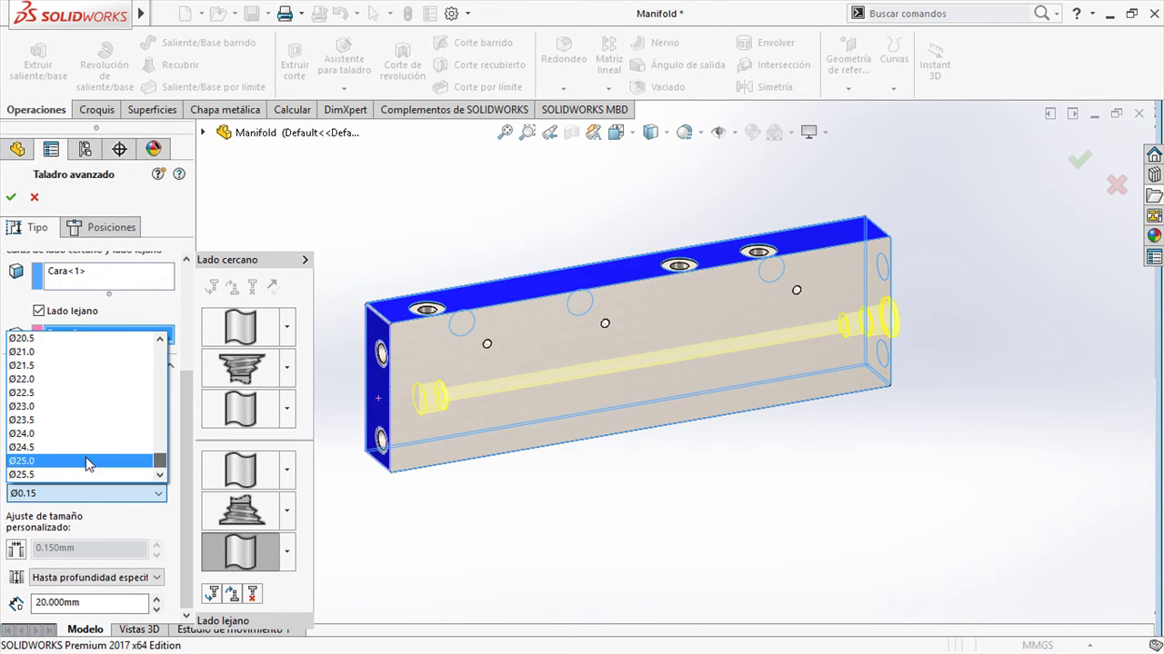
left_click(109, 470)
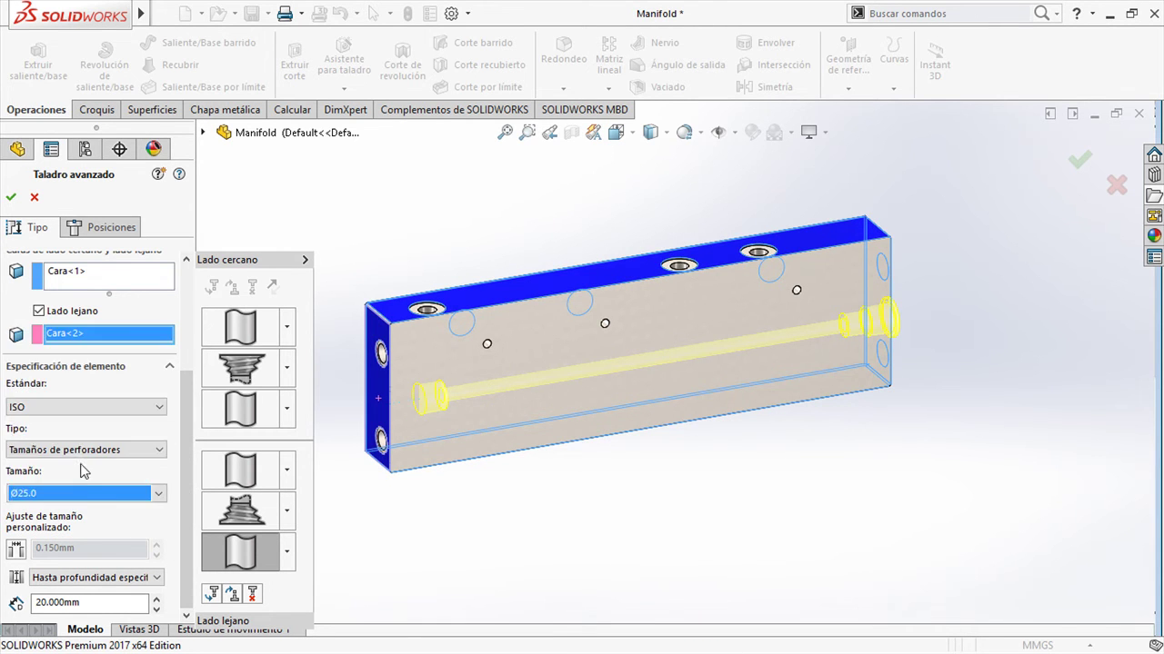
double_click(91, 602)
type("18")
key("Return")
key("Return")
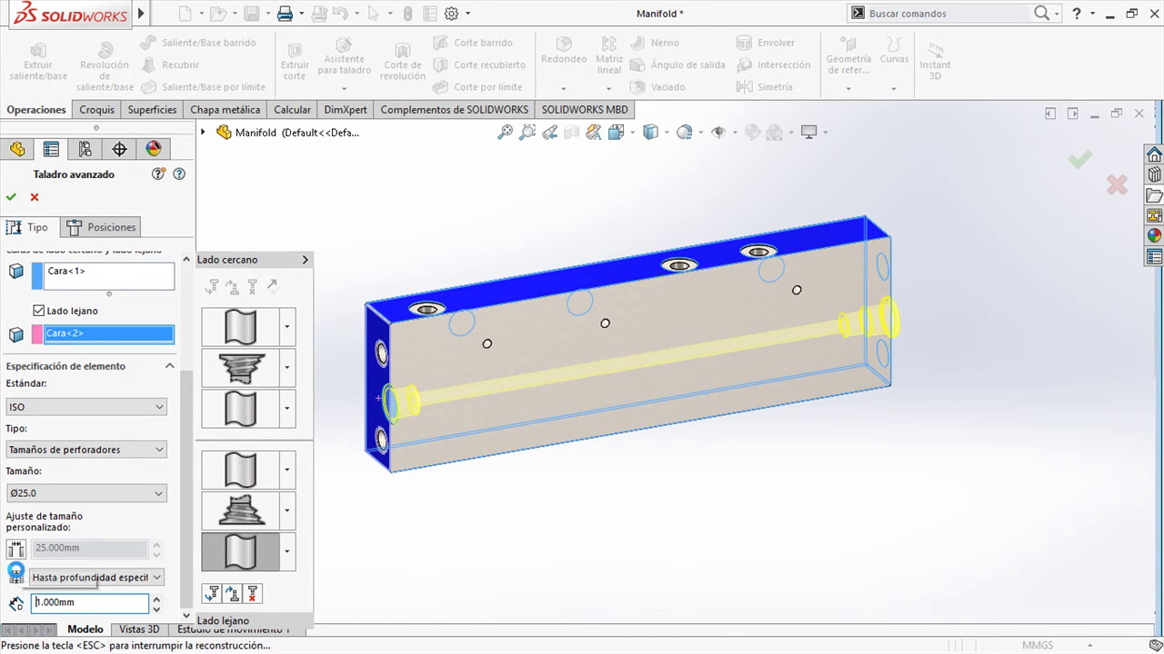
left_click(555, 509)
middle_click_drag(556, 509, 509, 509)
middle_click_drag(357, 523, 379, 525)
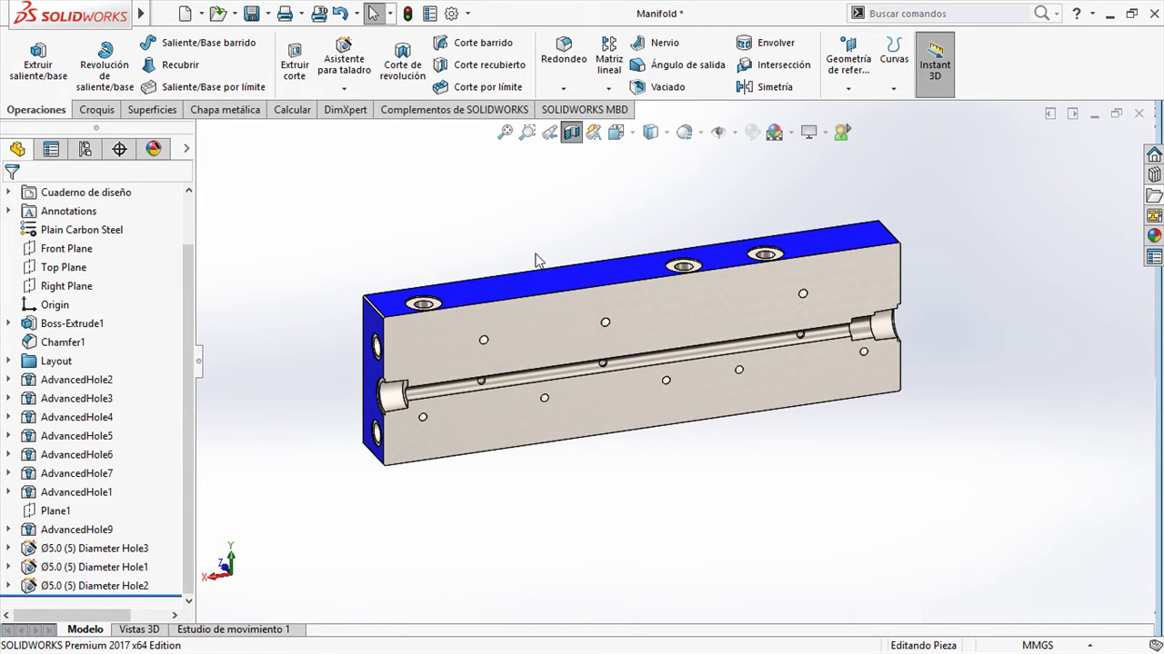
Turn off the section view and switch the manifold to the Holes display state.
left_click(570, 132)
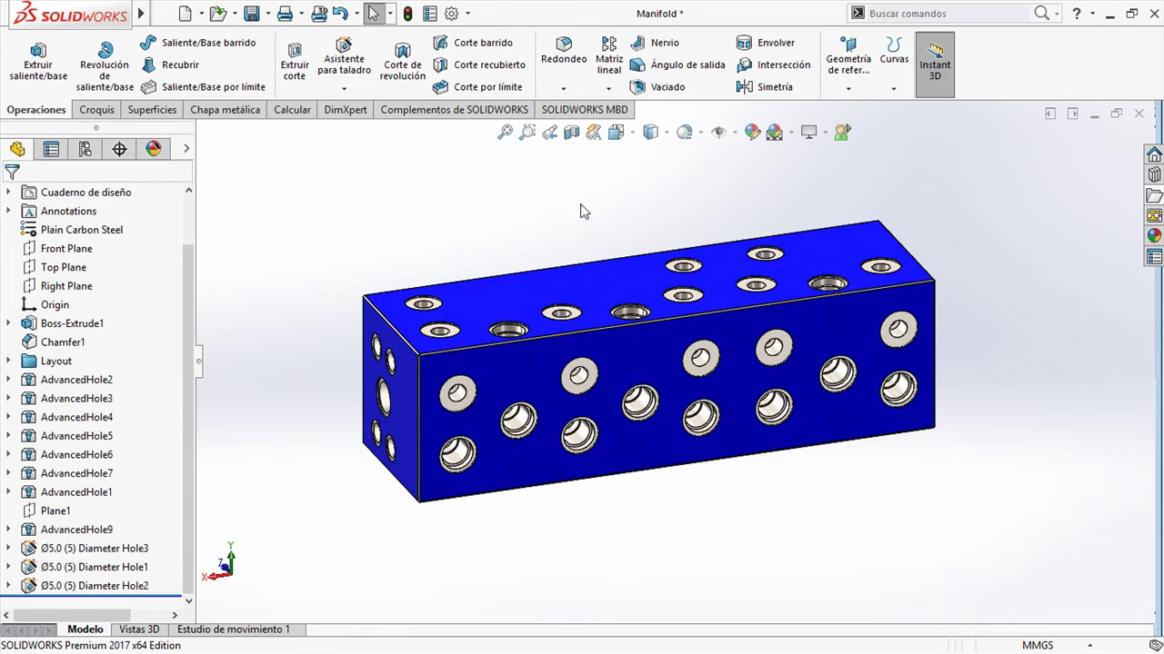
left_click(699, 132)
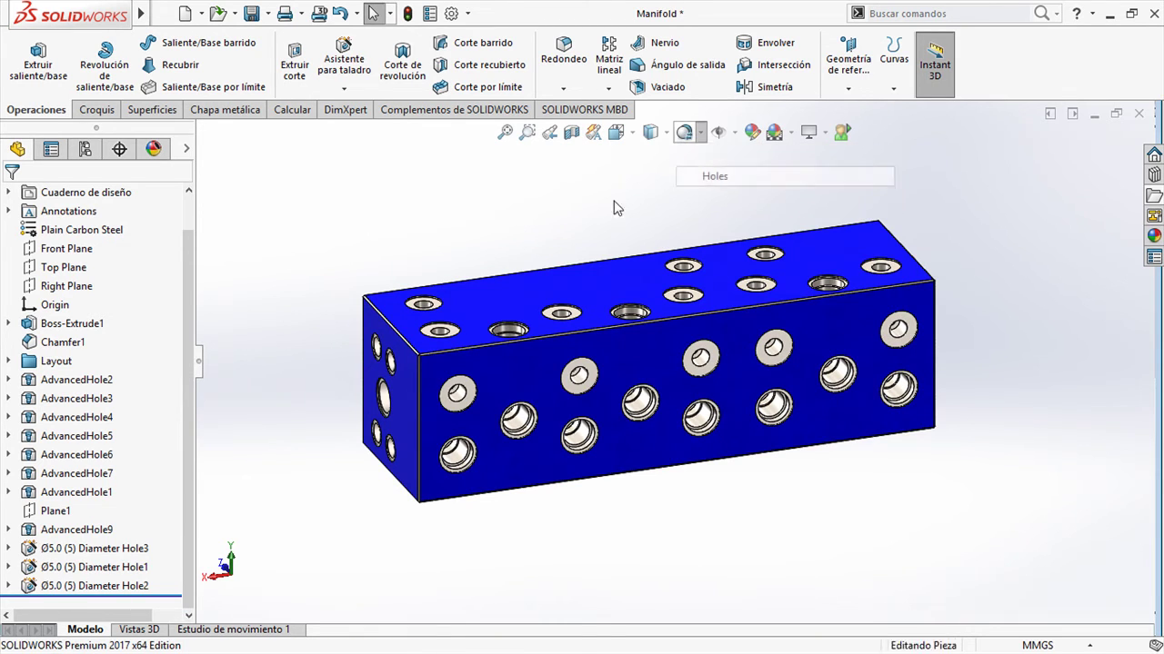
left_click(713, 176)
Edit the AdvancedHole1 feature and apply the hole favorite BP15-05, followed by BP20-05.
middle_click_drag(446, 240, 491, 322)
left_click(489, 326)
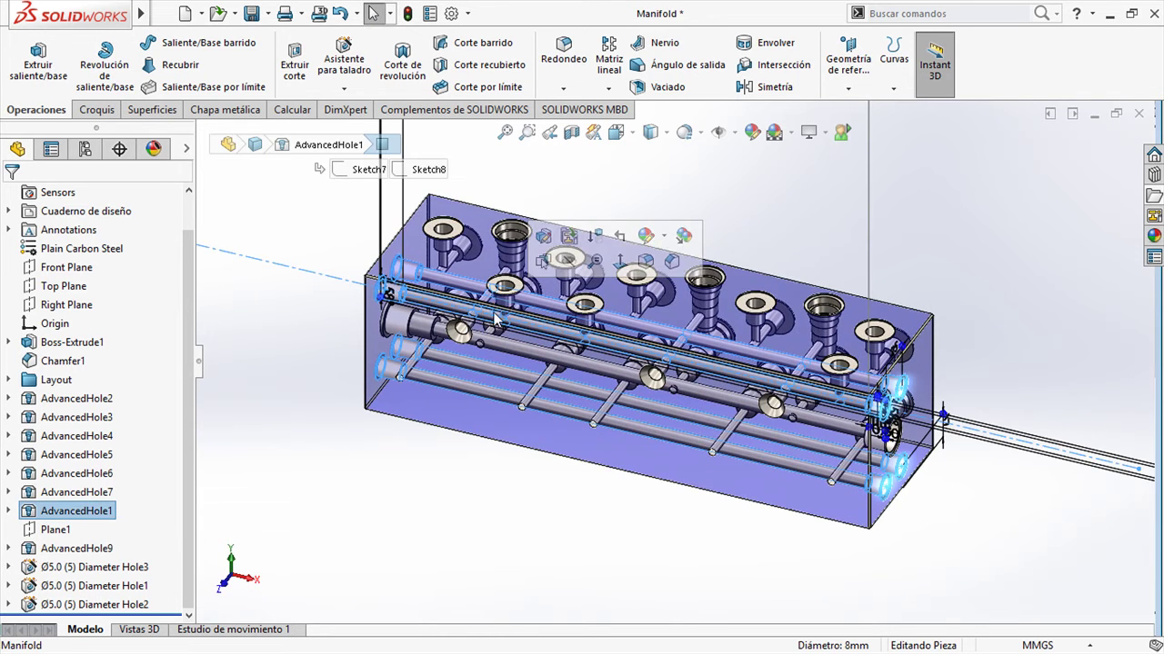
left_click(542, 236)
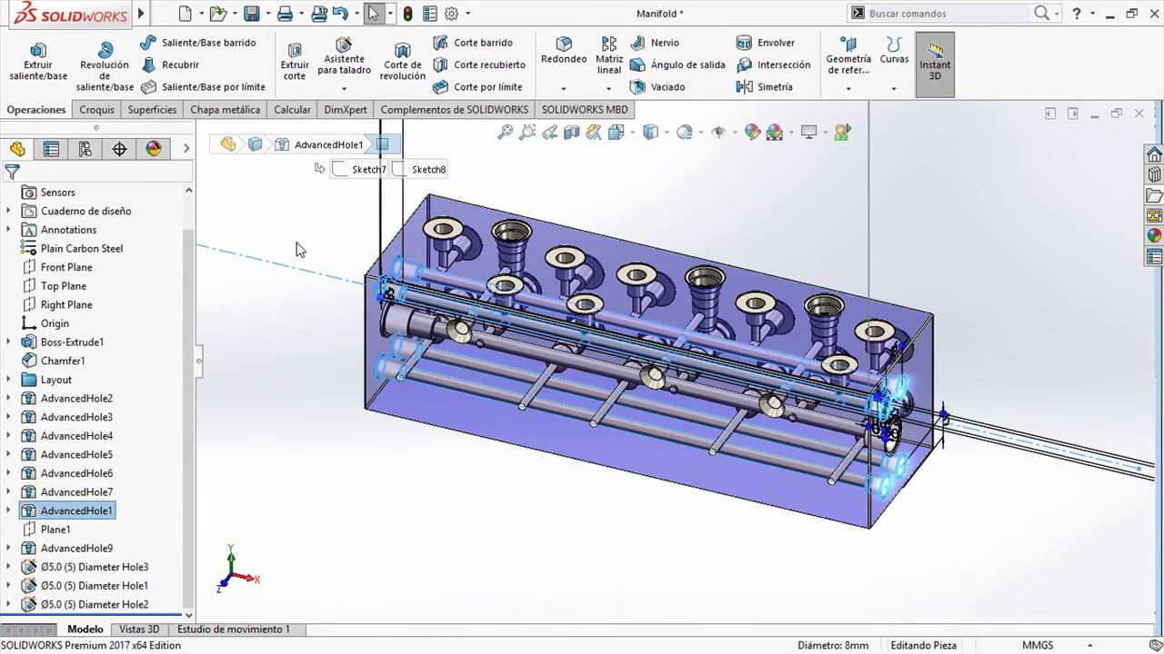
left_click(137, 387)
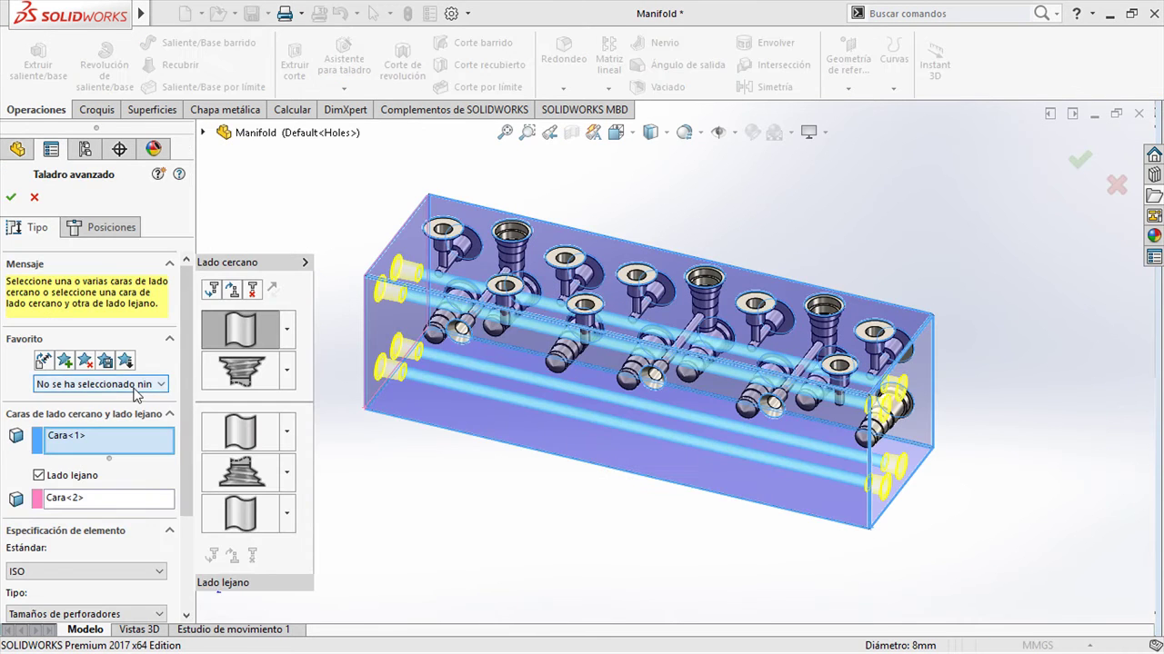
left_click(95, 411)
left_click(90, 385)
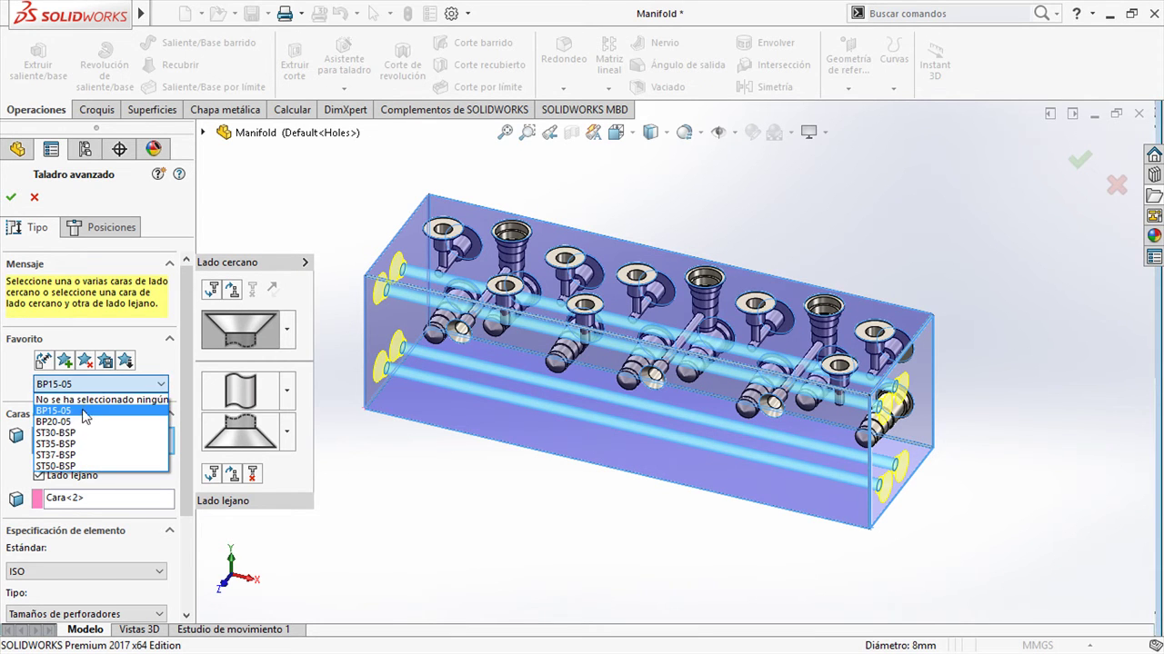
left_click(75, 417)
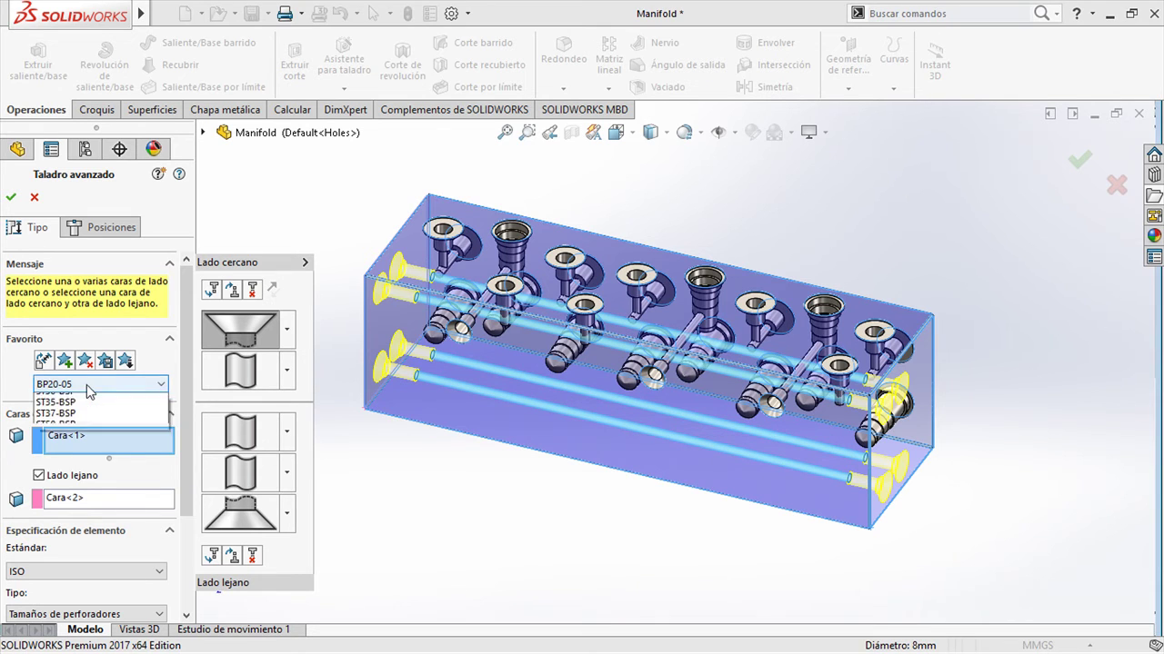
Apply the ST30-BSP favorite to the advanced hole running between the manifold's near and far end faces.
left_click(91, 384)
left_click(76, 434)
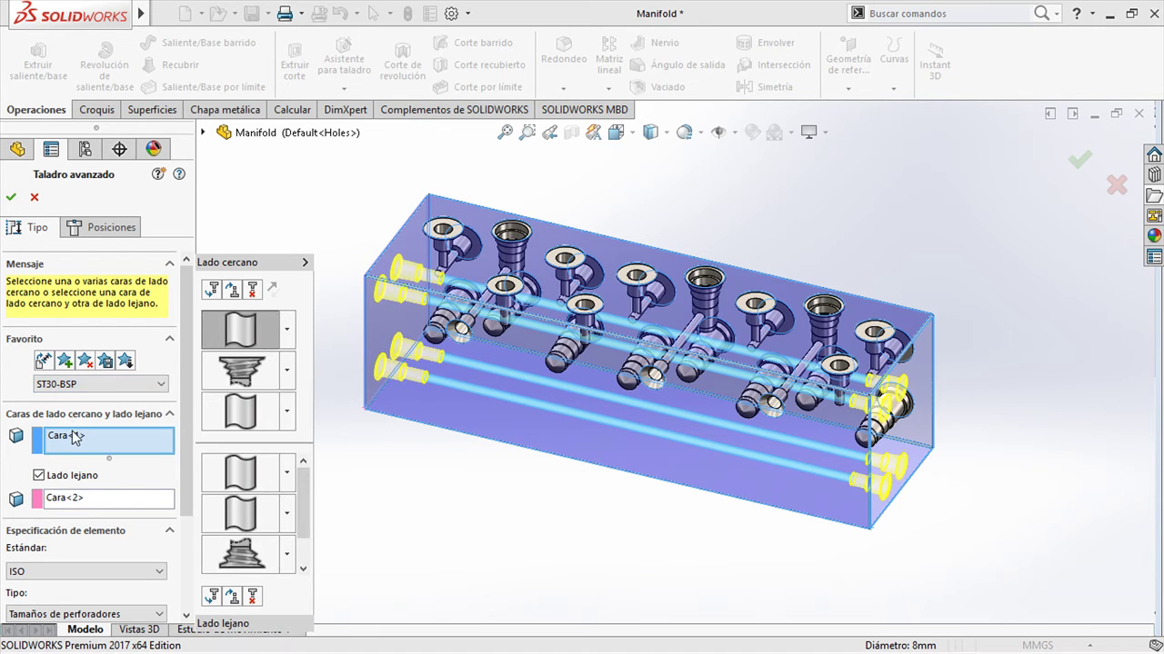
left_click(11, 196)
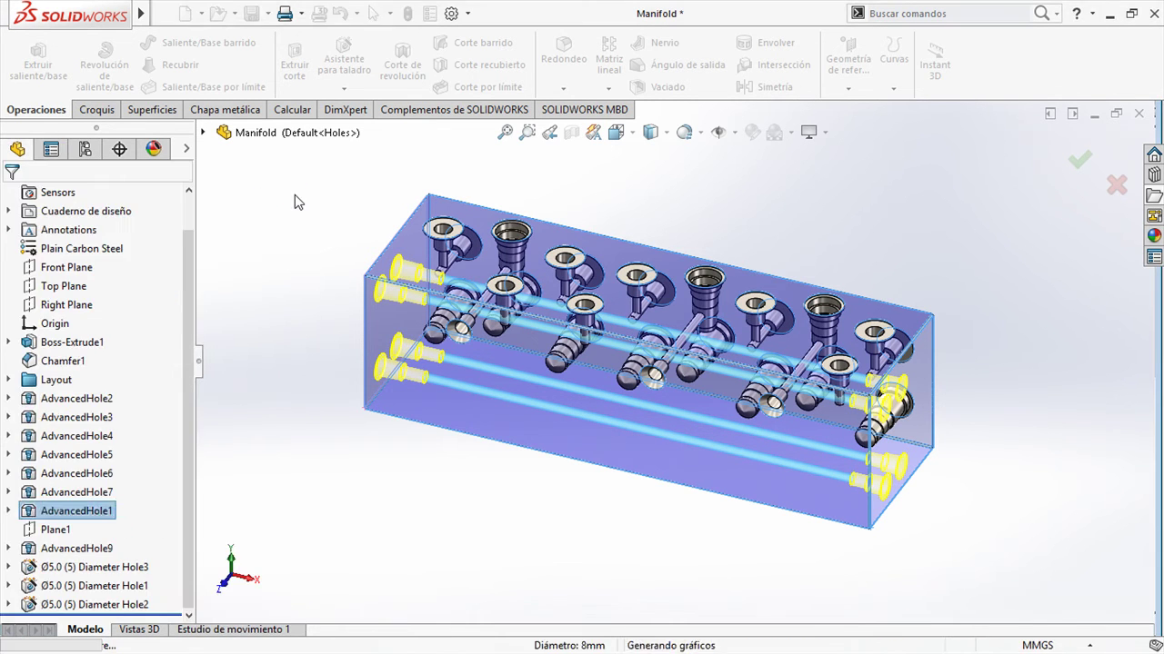
Activate the <Default>_Display State 1 display state and open the Manifold part's associated drawing.
left_click(691, 132)
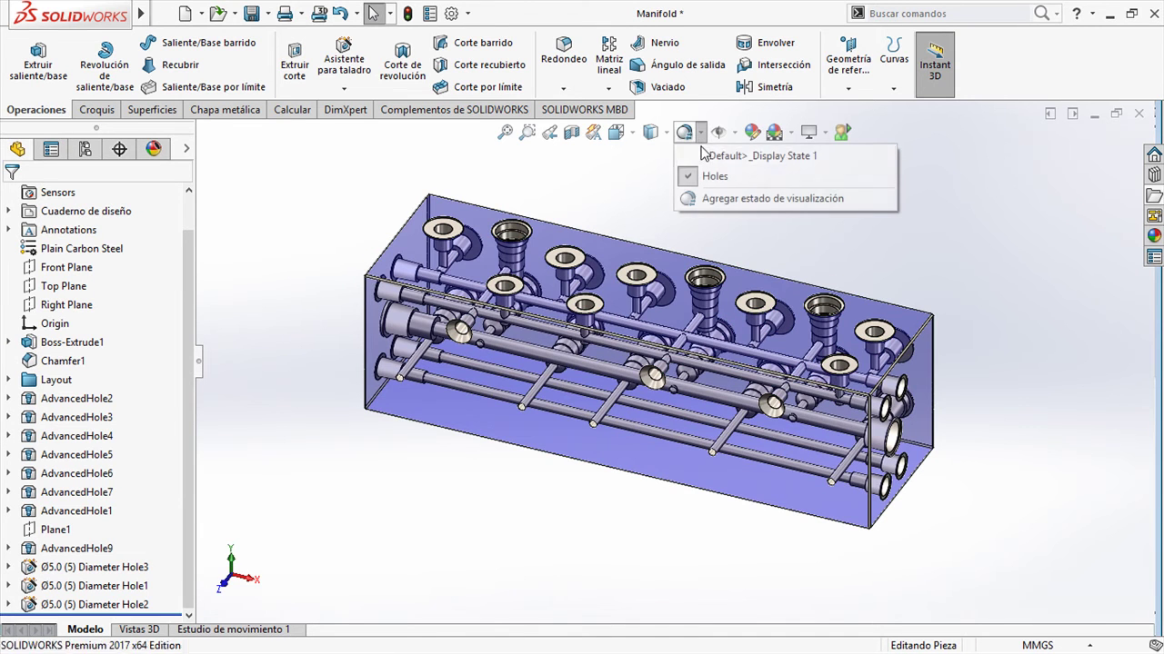
left_click(705, 154)
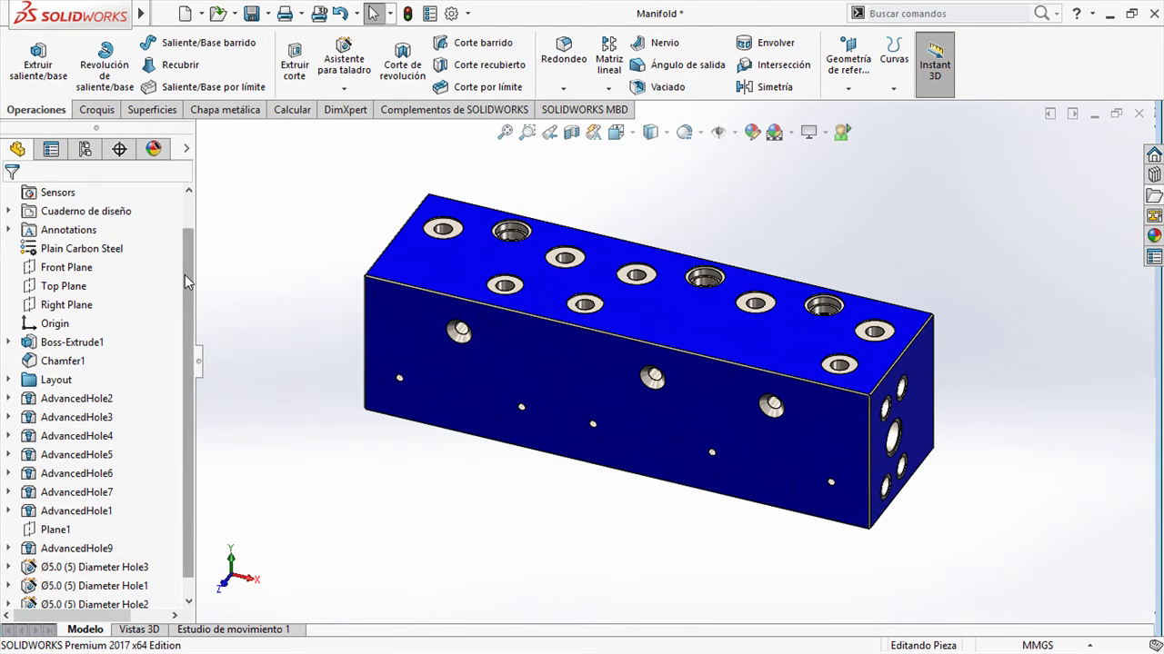
scroll(178, 288, "up", 2)
right_click(161, 195)
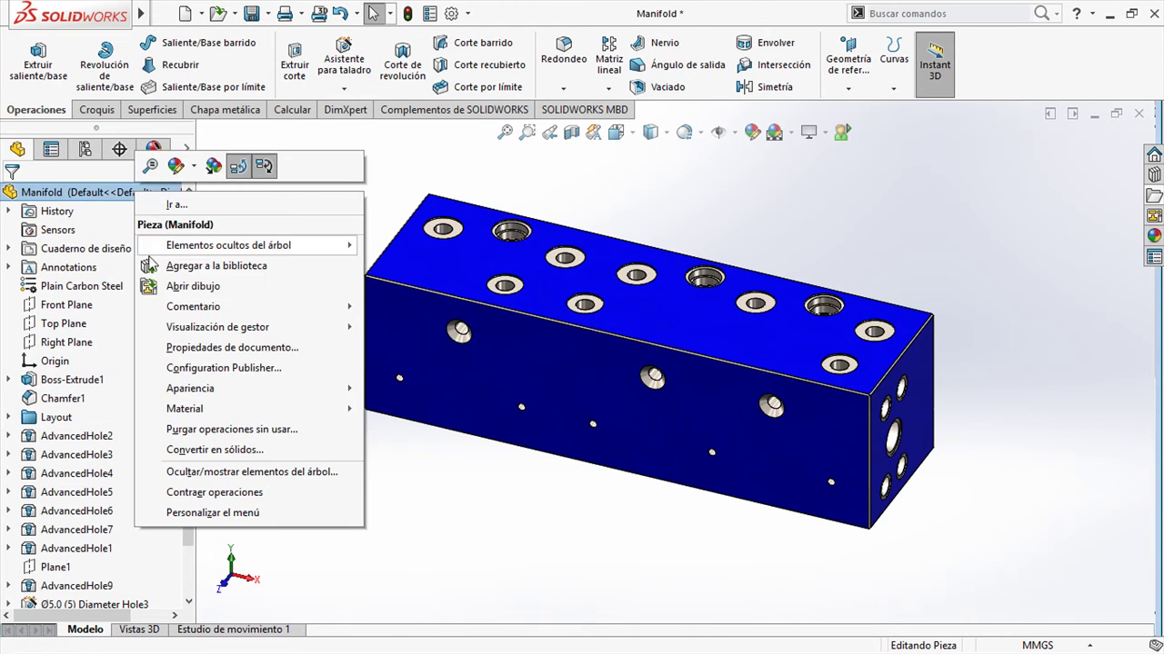
left_click(150, 287)
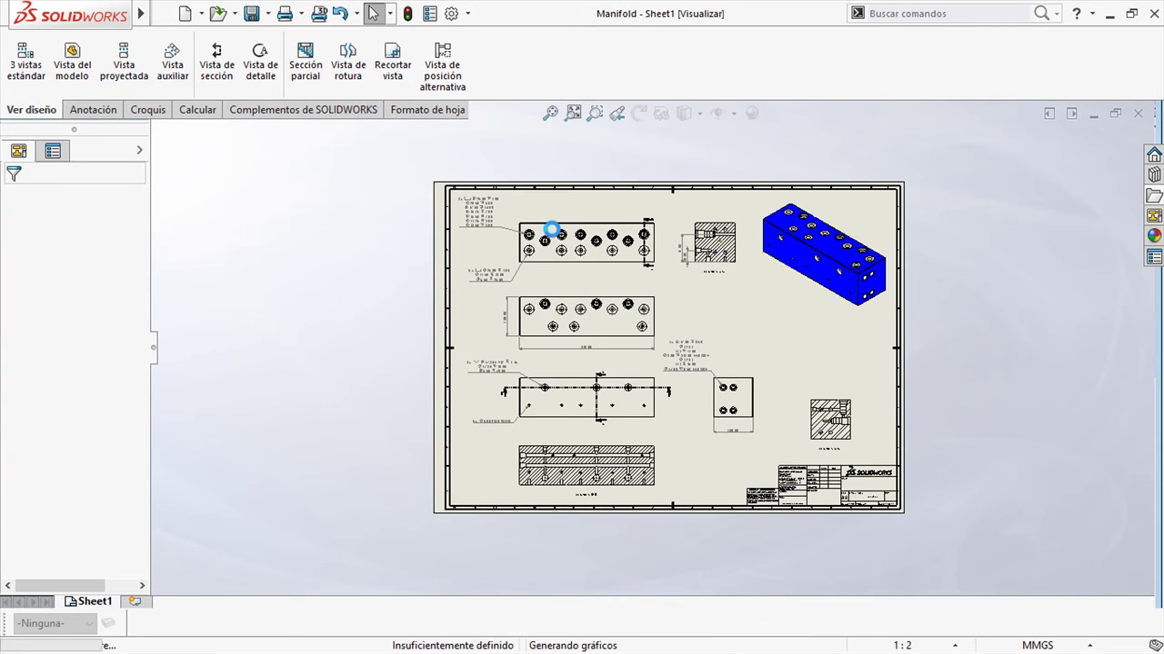
Examine the hole callouts and the plan and section views in the Manifold drawing.
scroll(538, 238, "down", 3)
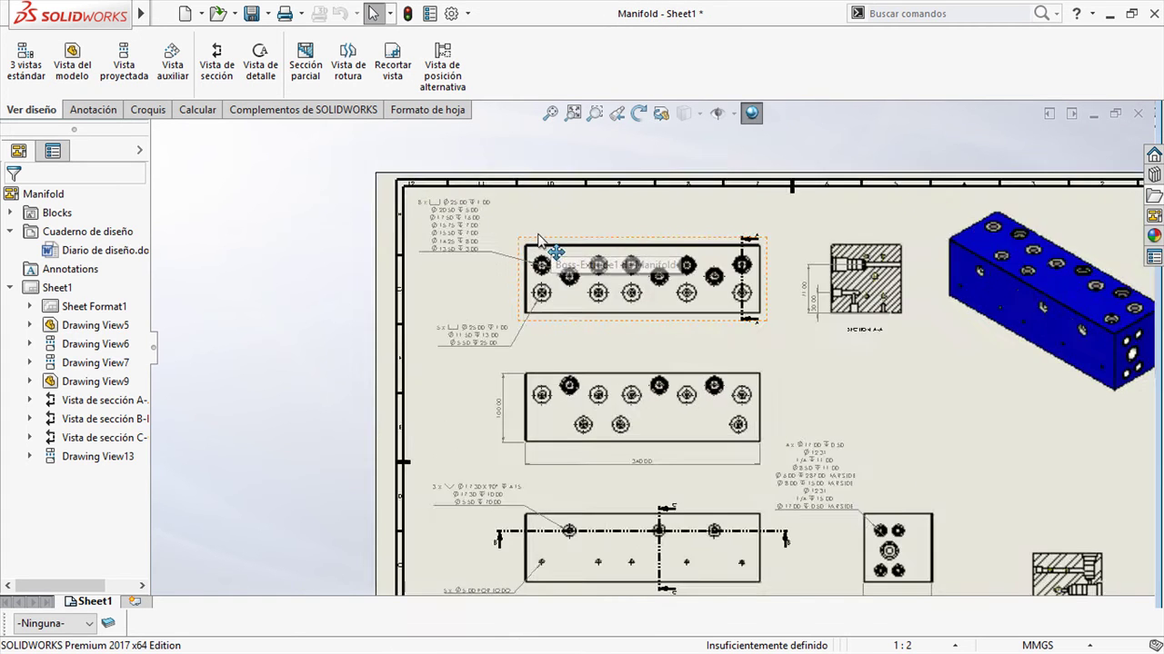
scroll(538, 238, "down", 5)
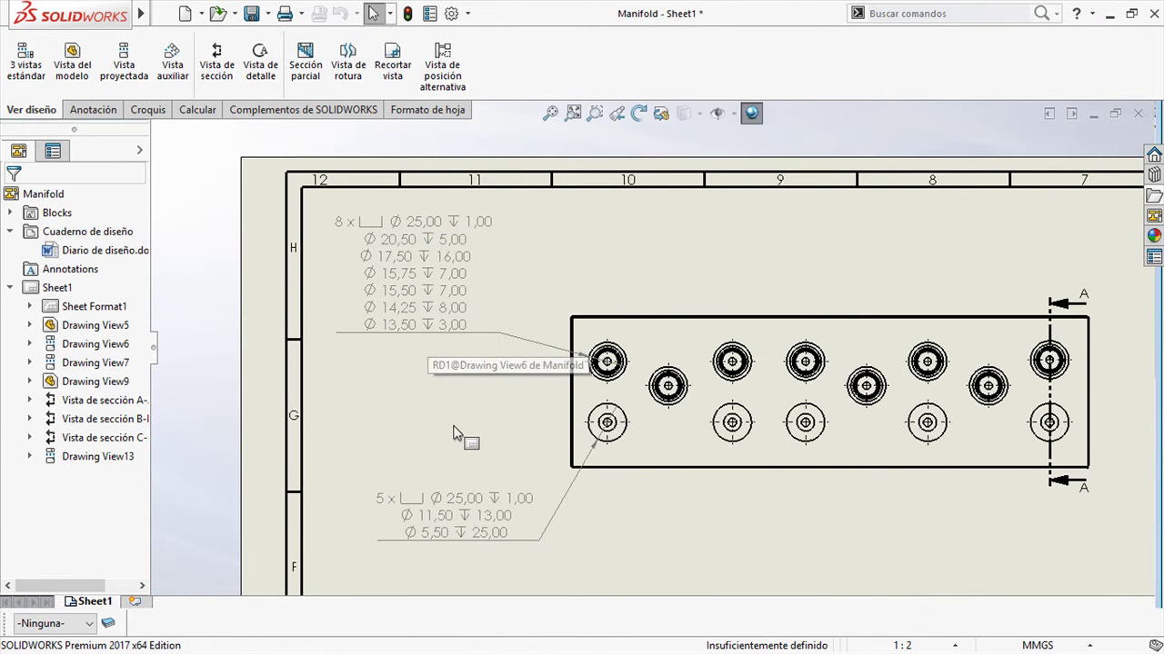
scroll(509, 426, "up", 2)
middle_click_drag(510, 425, 449, 263)
mouse_move(650, 468)
middle_mouse_down()
mouse_move(558, 405)
mouse_move(383, 363)
middle_mouse_up()
mouse_move(726, 300)
middle_mouse_down()
mouse_move(756, 439)
mouse_move(813, 446)
middle_mouse_up()
scroll(816, 446, "up", 1)
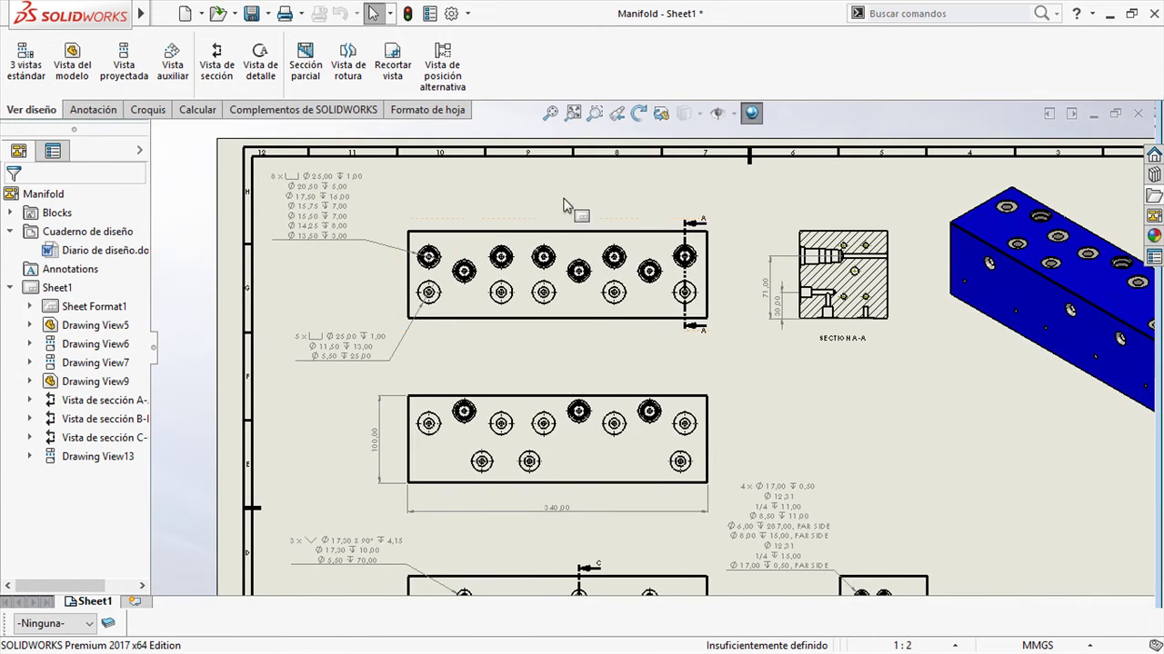
Close the Manifold drawing and all remaining open documents without saving their changes.
left_click(1137, 113)
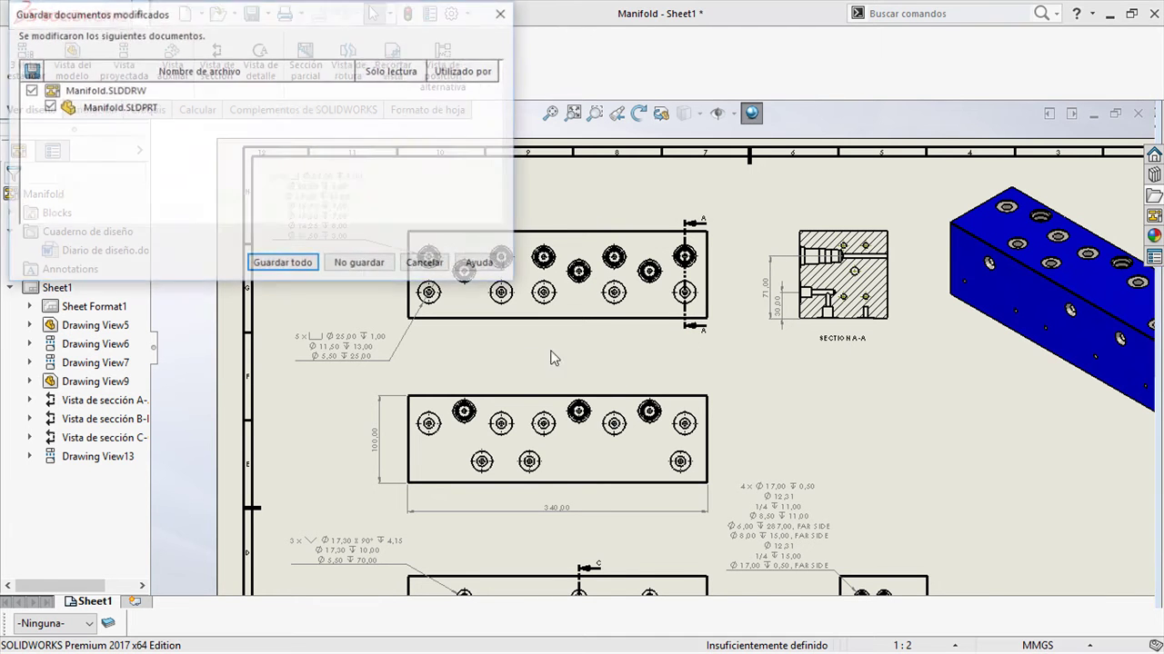
left_click(361, 263)
mouse_move(139, 14)
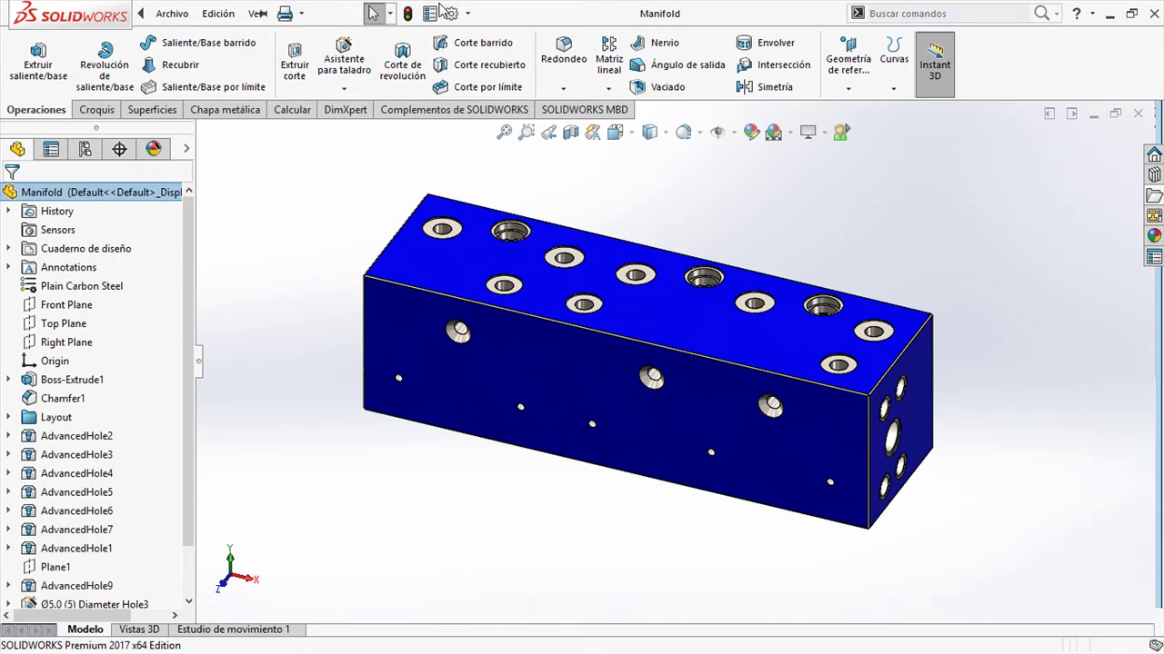
left_click(221, 14)
mouse_move(411, 13)
left_click(435, 163)
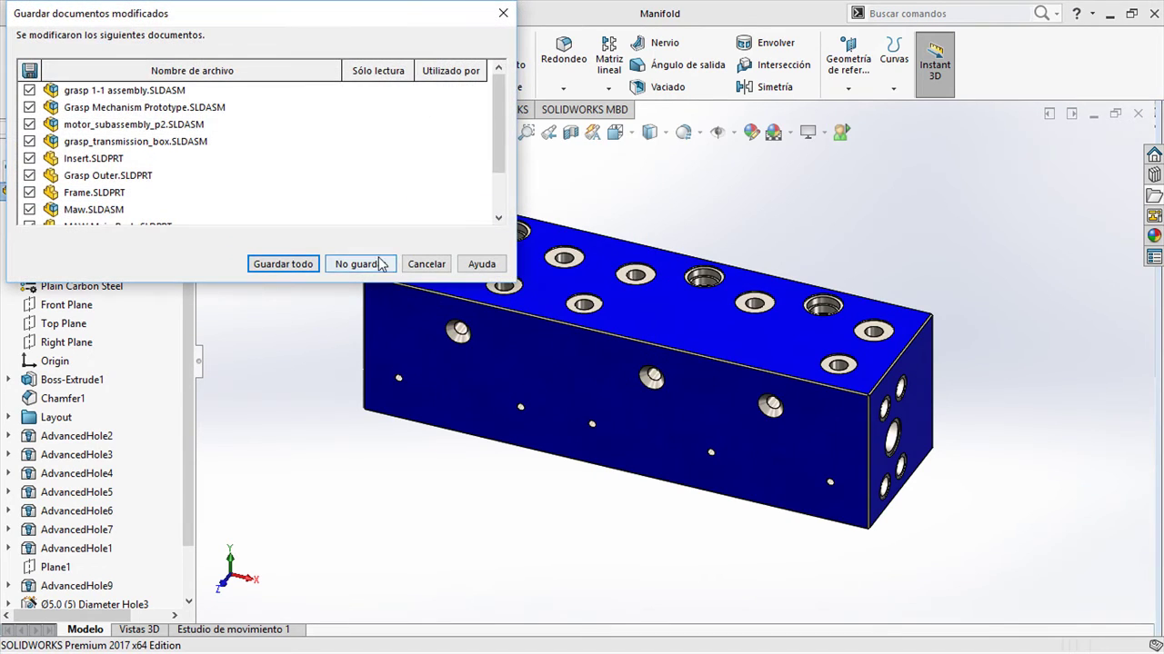
left_click(382, 264)
Switch to the presentation and advance to the slide about converting parts to solids.
key("super+Tab")
left_click(570, 302)
key("Right")
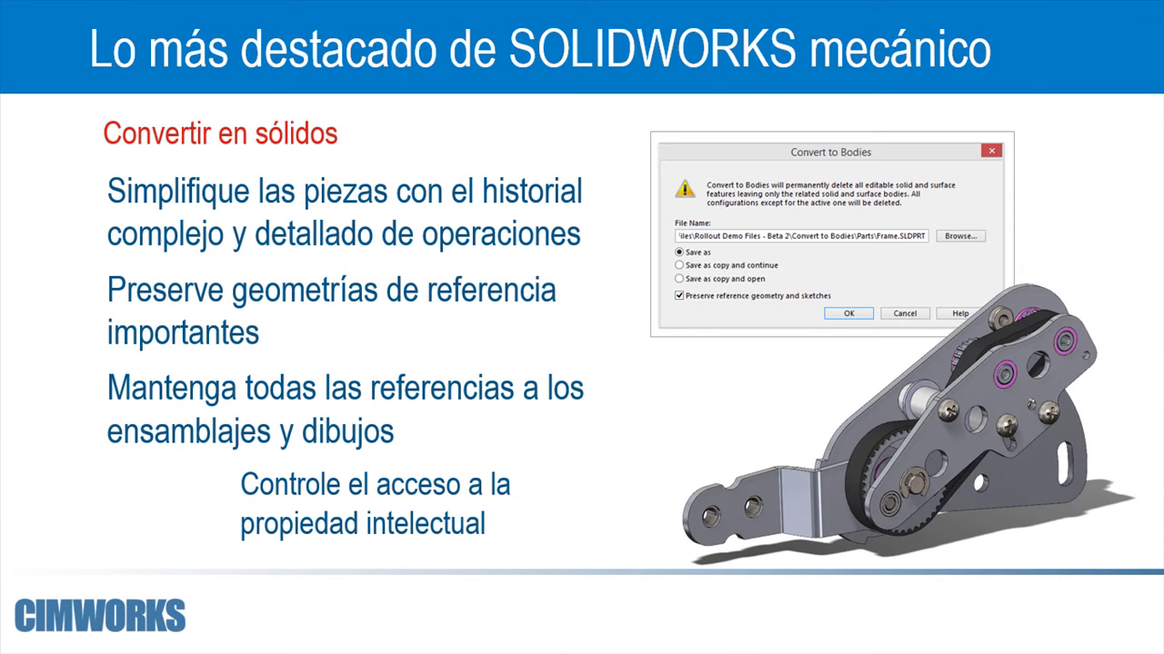
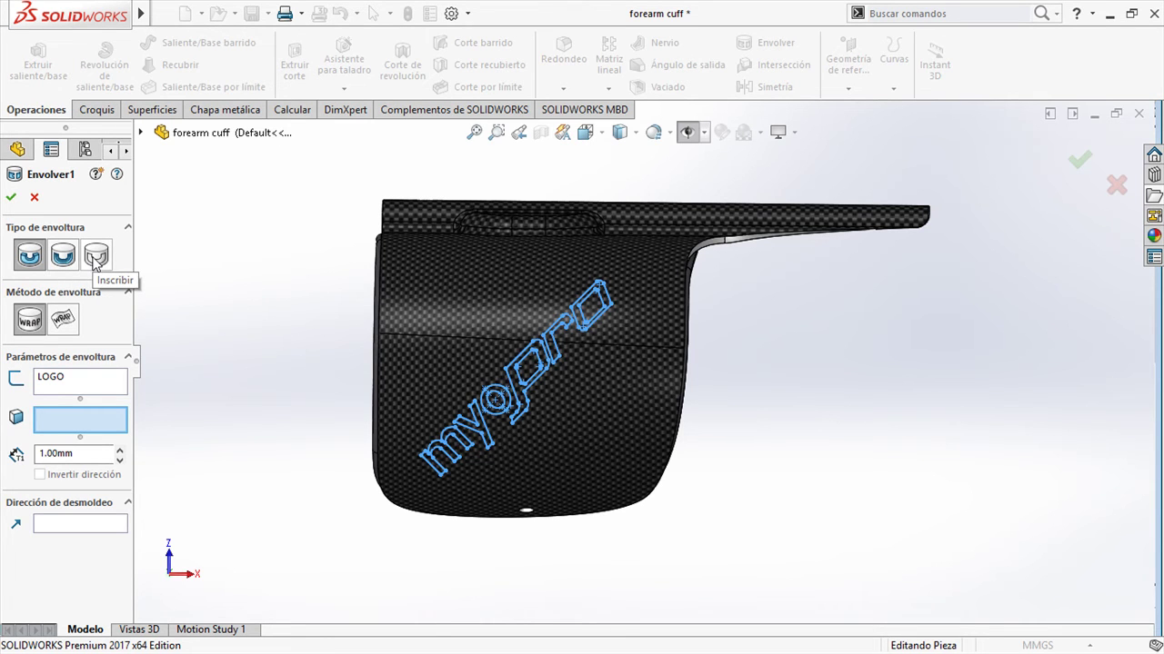
Wrap the LOGO sketch as a 1 mm emboss across the two adjoining forearm cuff faces with the Spline Surface method.
left_click(63, 323)
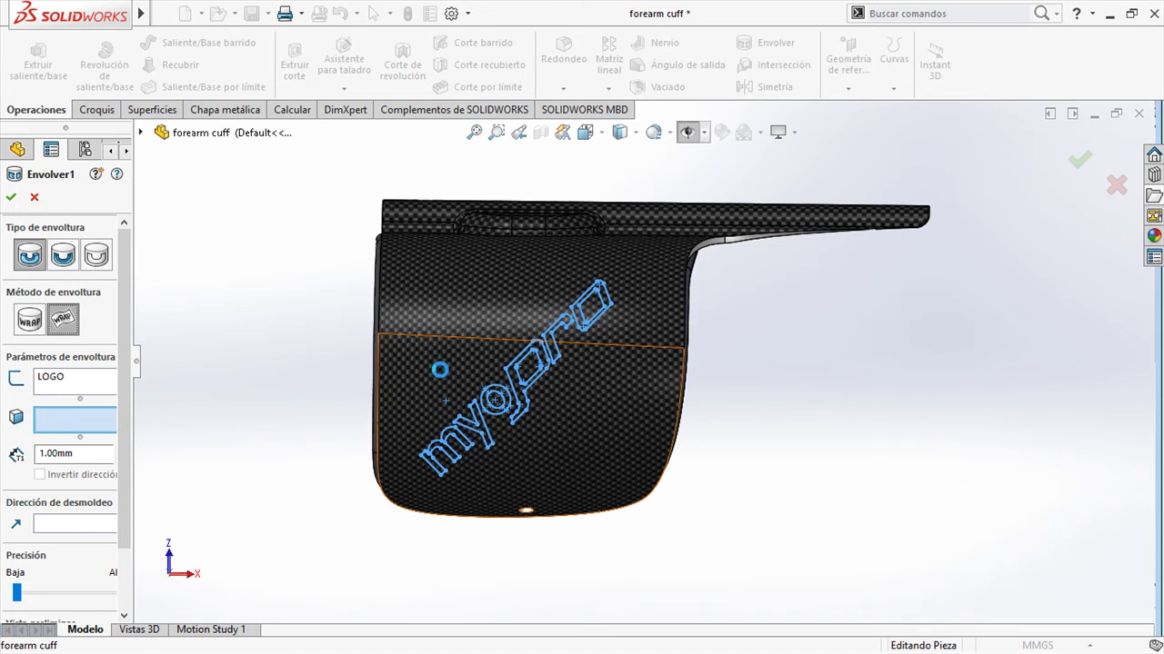
left_click(445, 364)
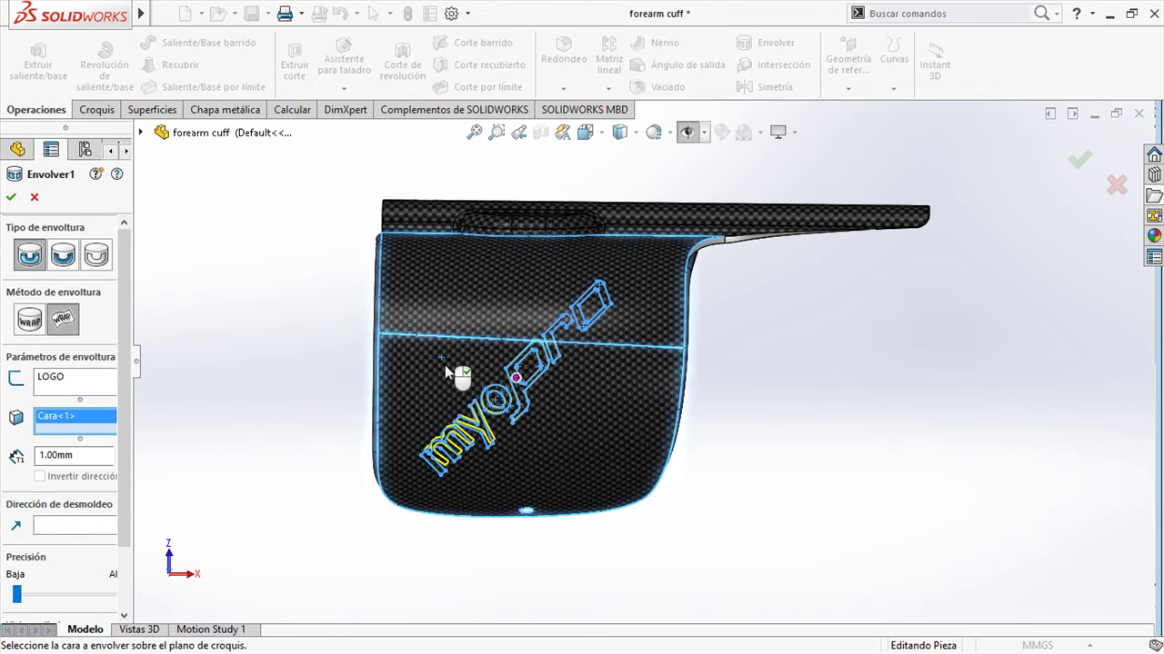
left_click(463, 315)
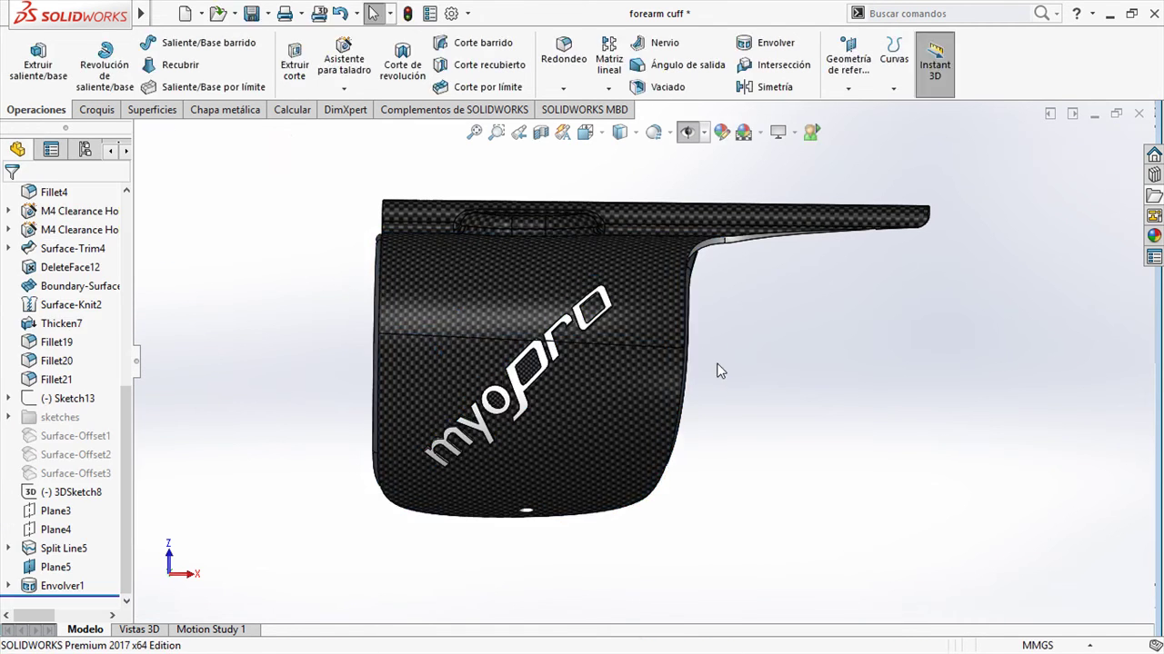
Move the wrap's LOGO sketch upward on the forearm cuff and scale it down from its lower-left corner.
mouse_move(723, 370)
middle_mouse_down()
mouse_move(670, 353)
mouse_move(639, 537)
mouse_move(749, 406)
middle_mouse_up()
left_click(8, 586)
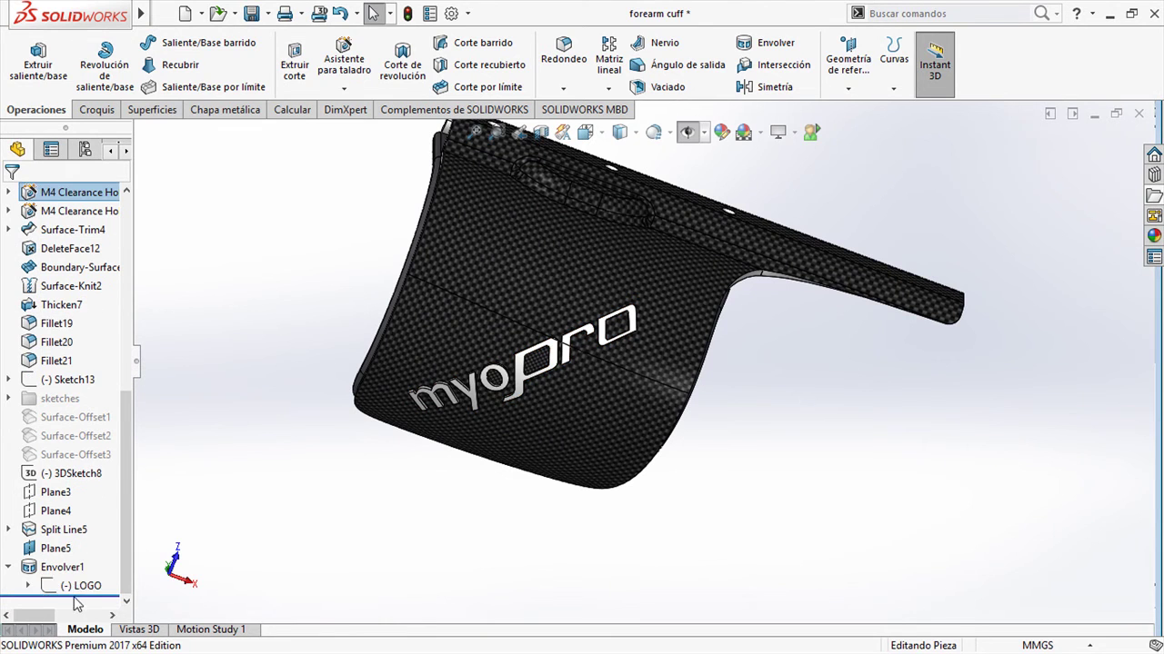
left_click(77, 588)
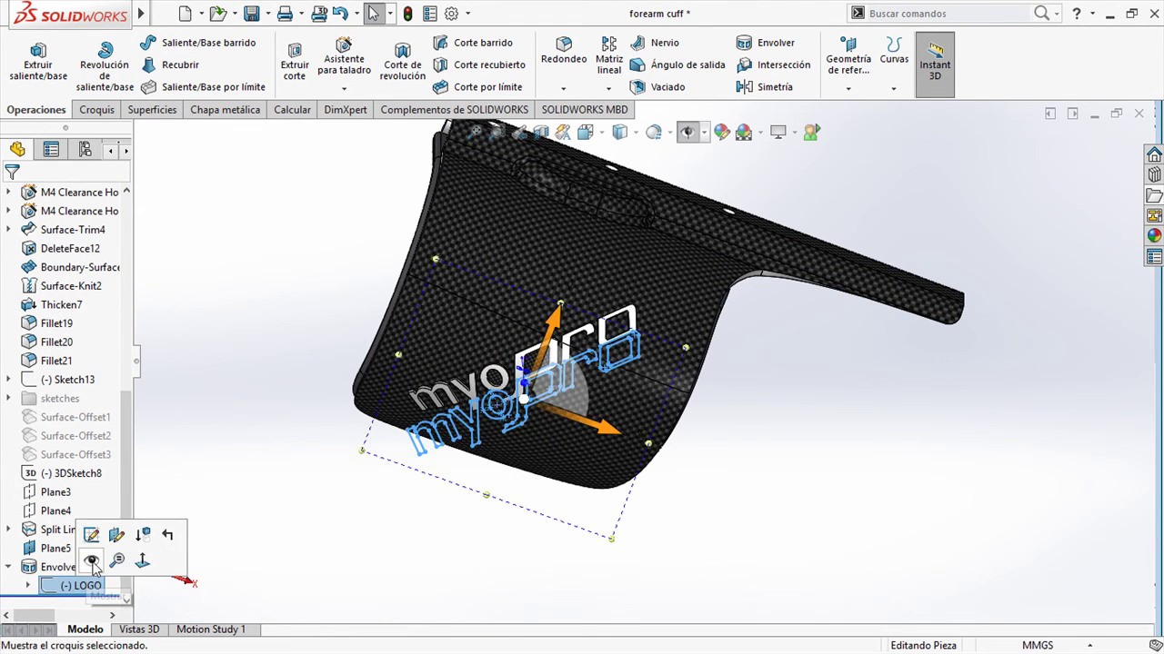
left_click(143, 561)
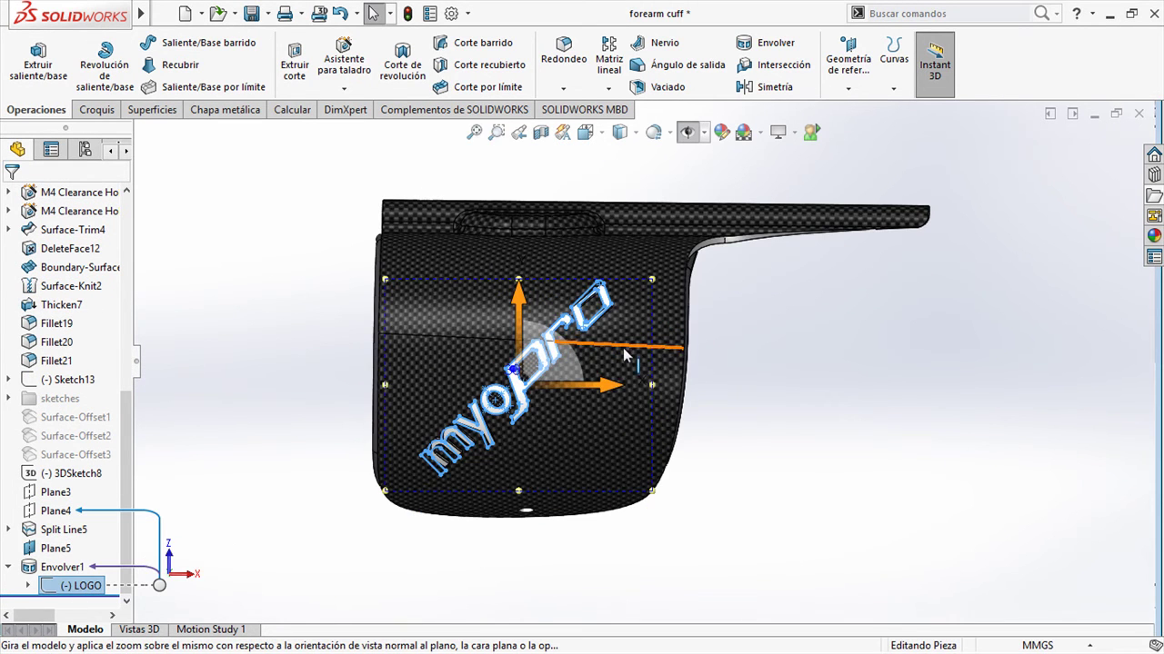
left_click_drag(516, 308, 527, 262)
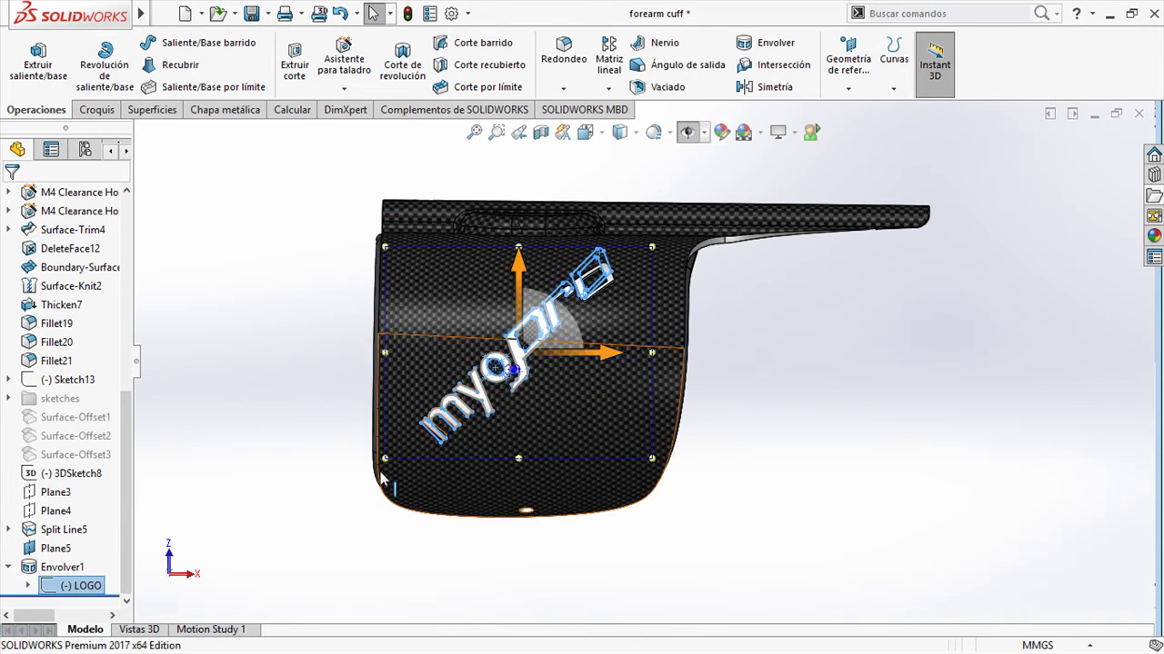
left_click_drag(387, 460, 437, 423)
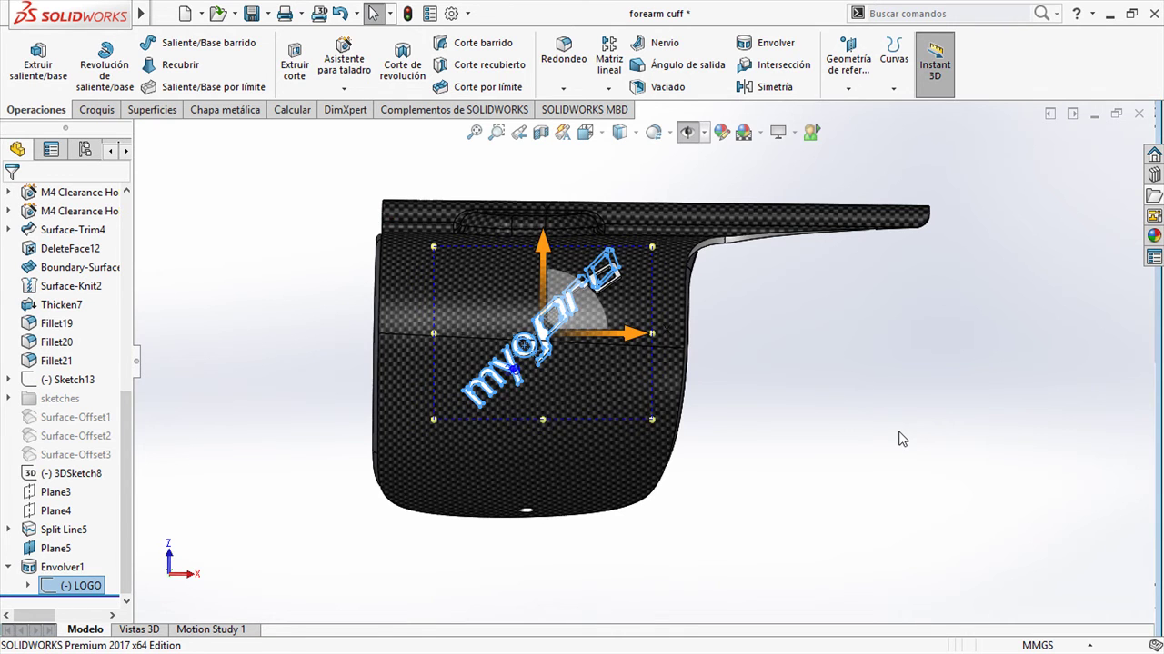
left_click(900, 439)
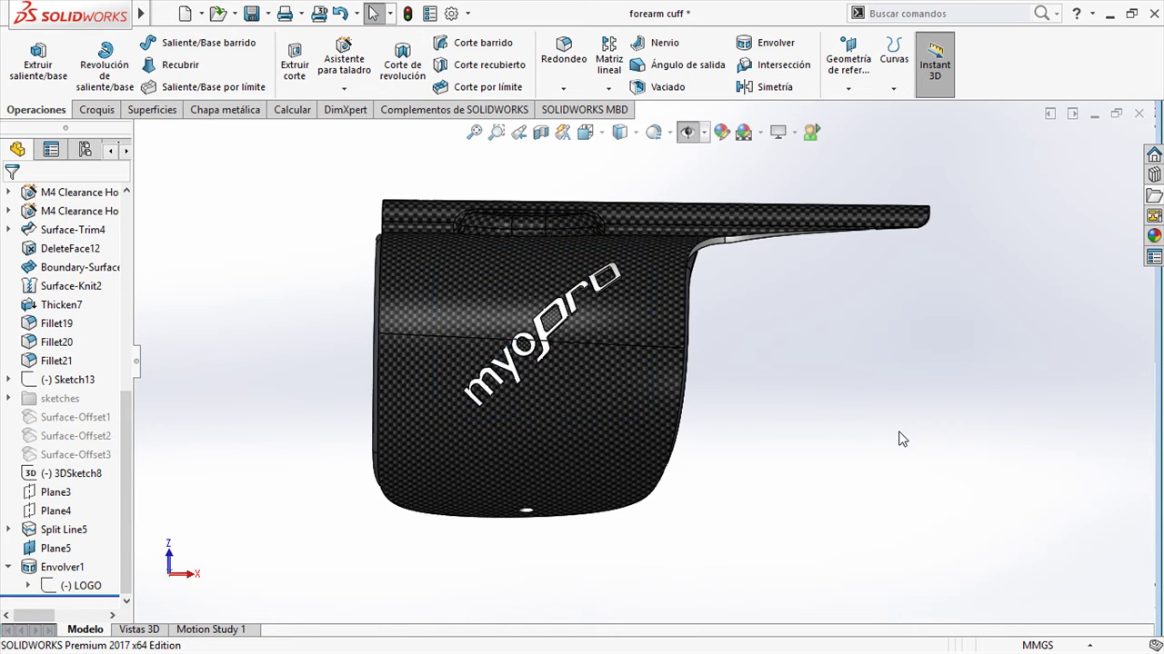
Switch to the finger cuff part and roll its feature history back to just before Surface-Knit3.
key("ctrl+Tab")
left_click(615, 297)
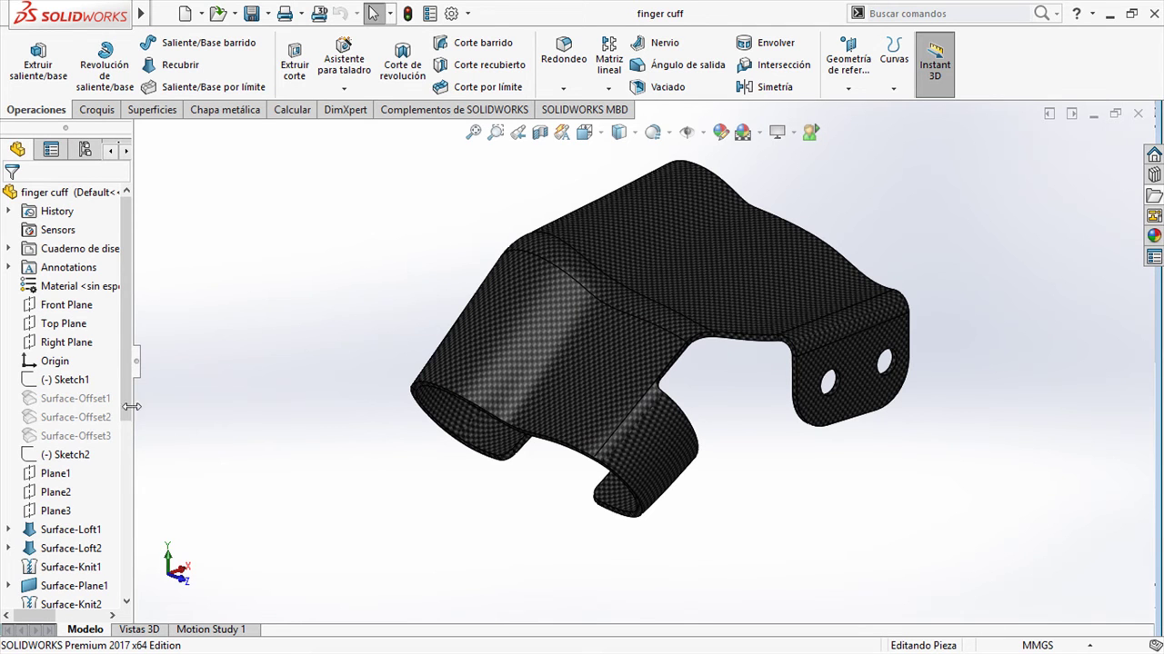
left_click_drag(136, 405, 167, 588)
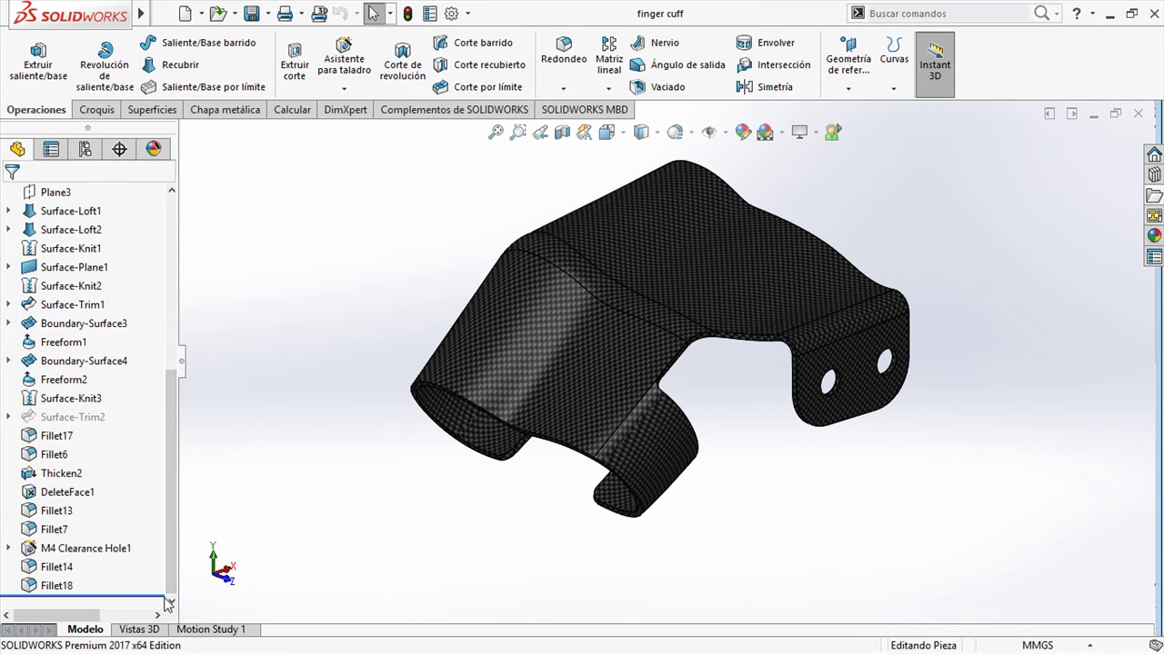
right_click(91, 398)
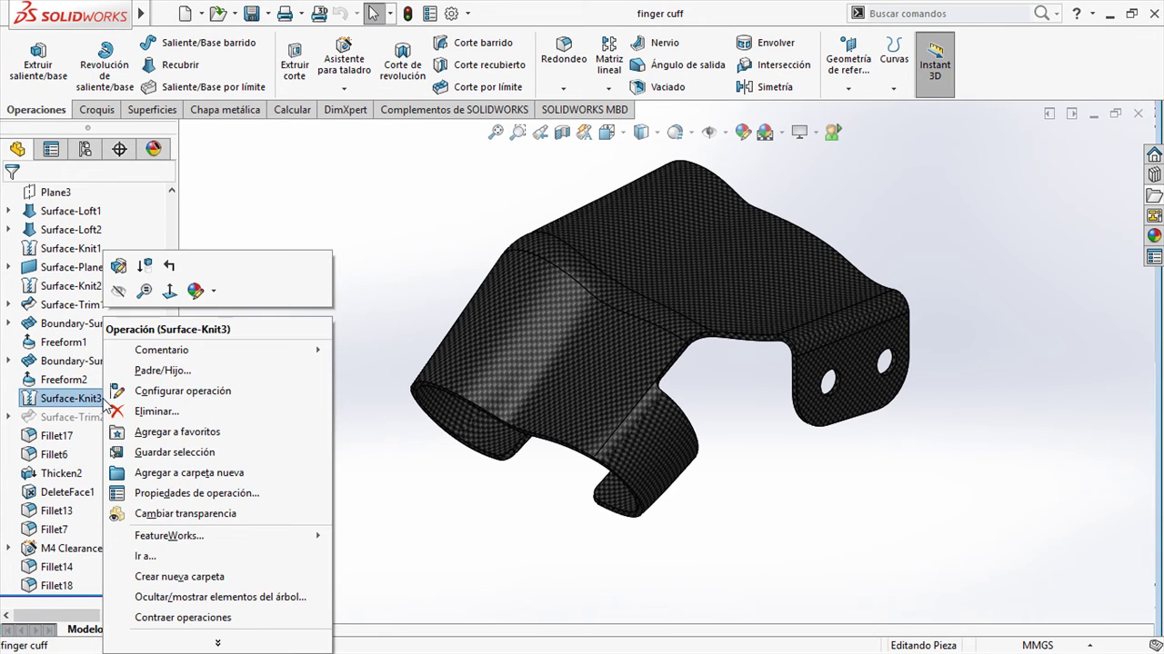
left_click(169, 266)
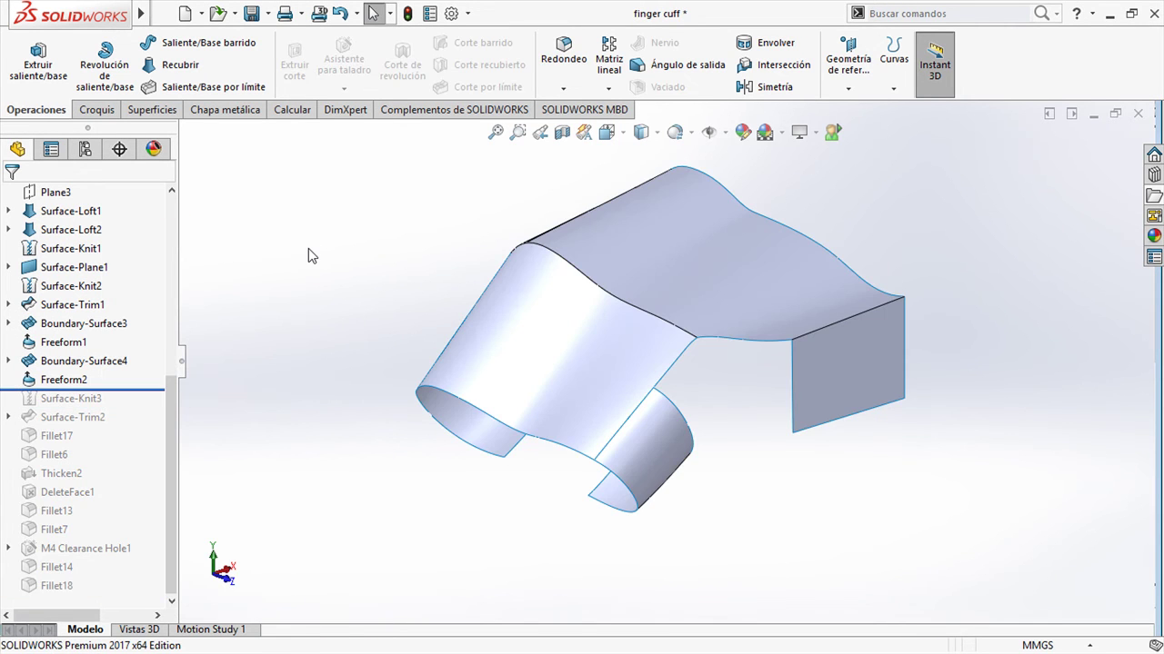
scroll(695, 221, "down", 2)
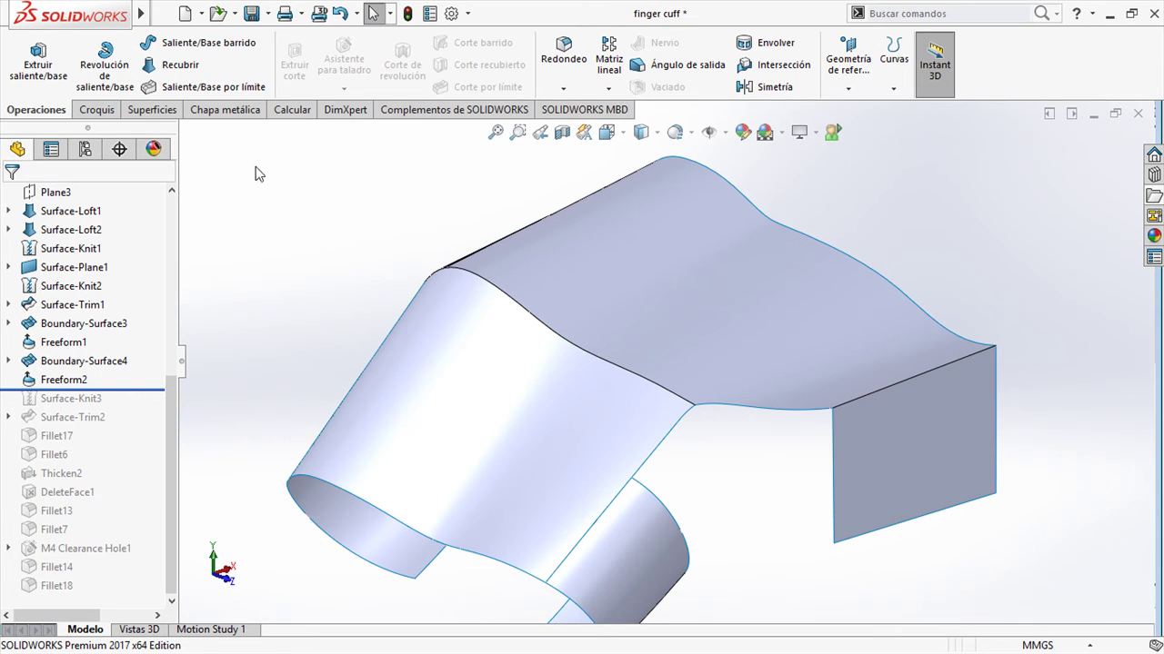
left_click(118, 116)
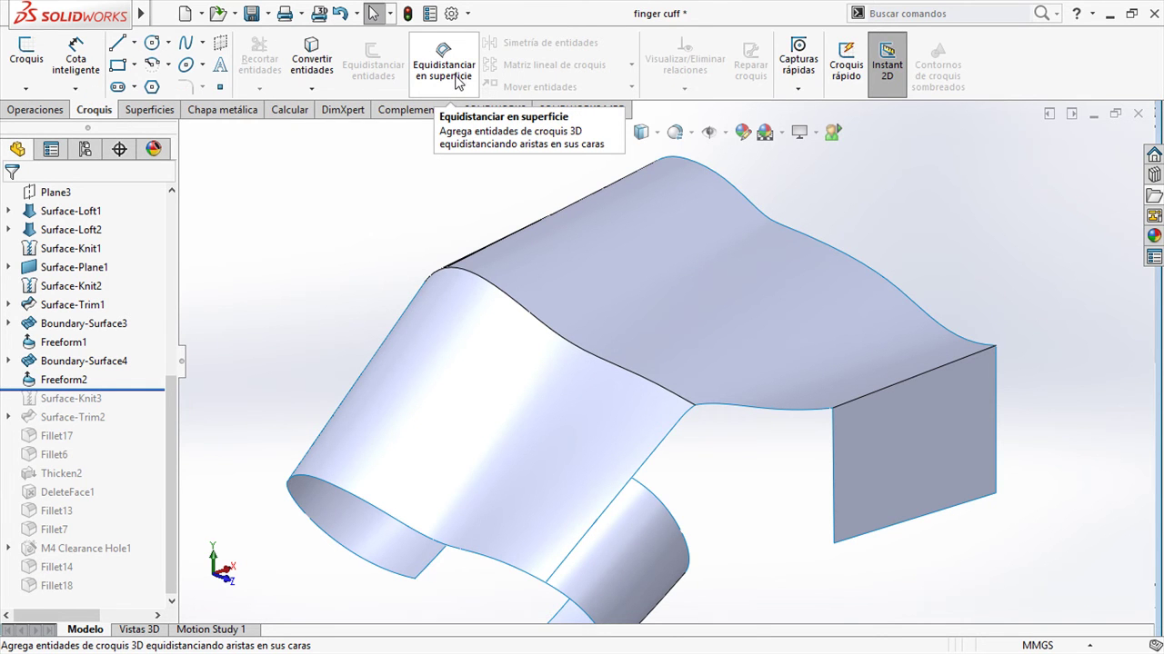
left_click(457, 83)
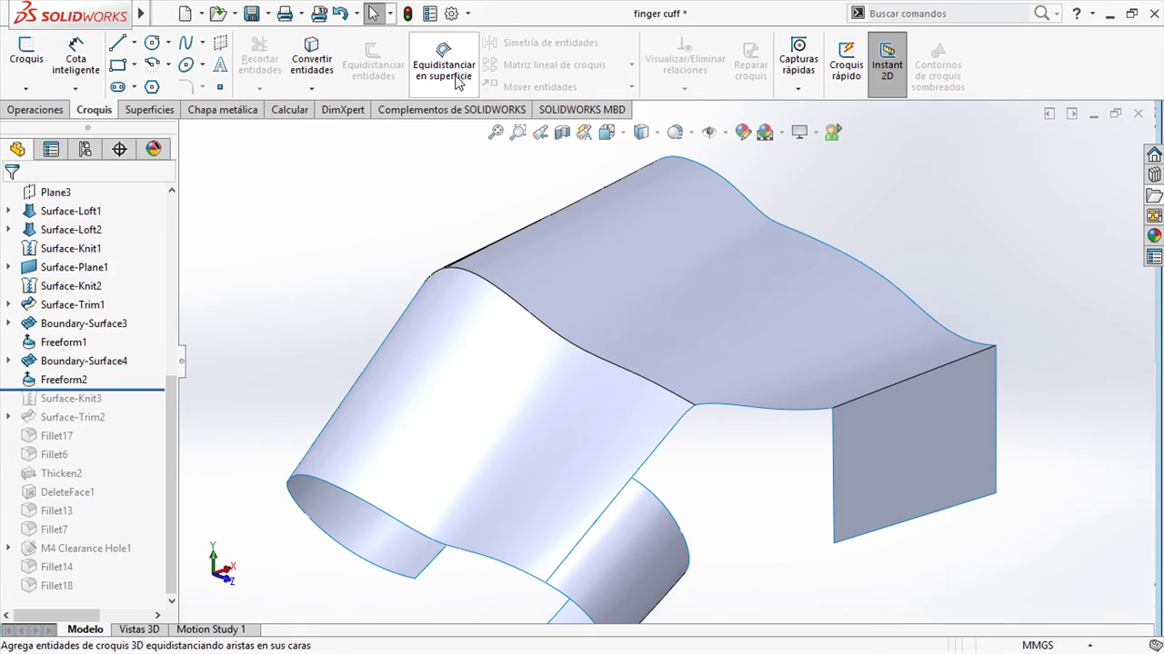
left_click(848, 404)
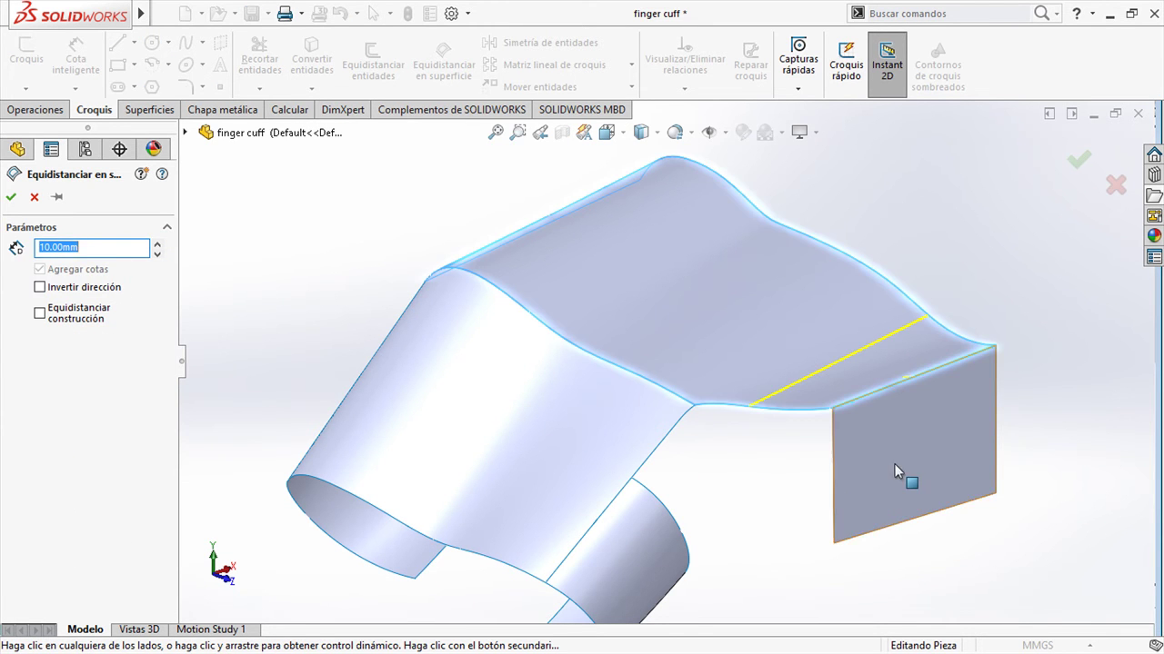
left_click(101, 289)
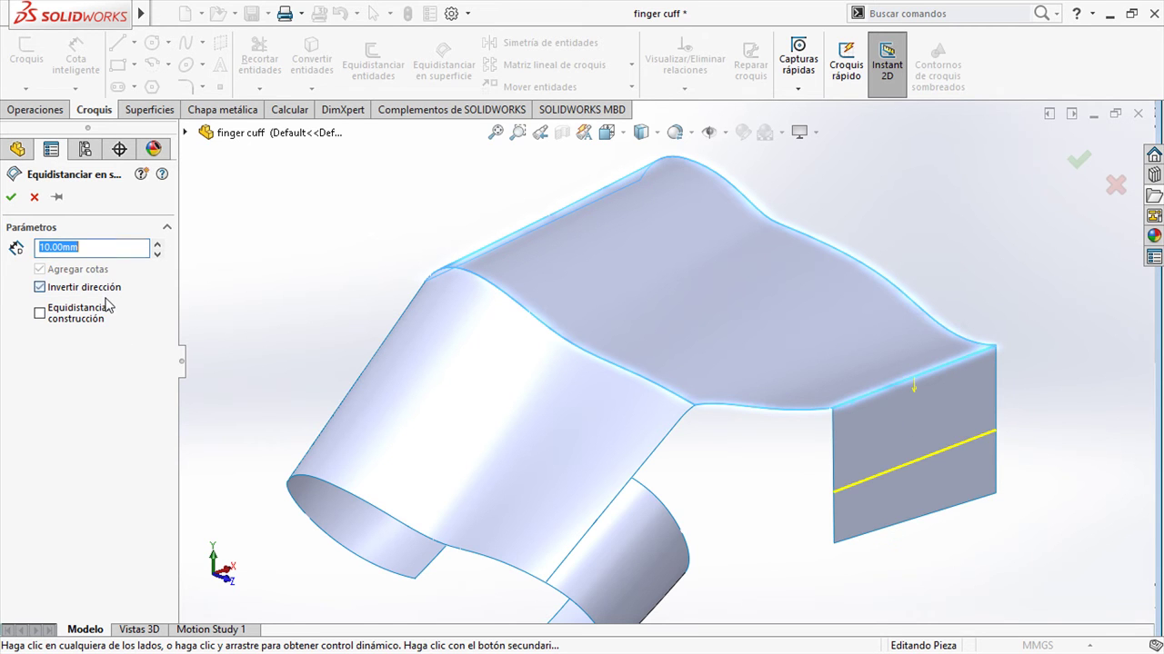
left_click(104, 288)
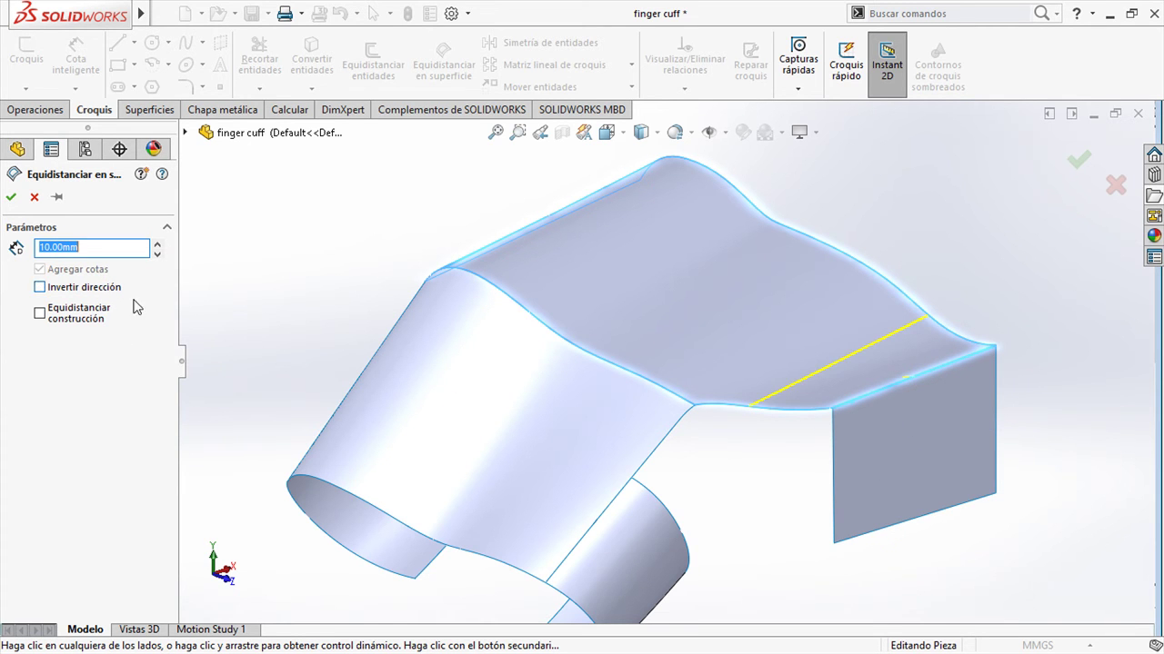
left_click(718, 406)
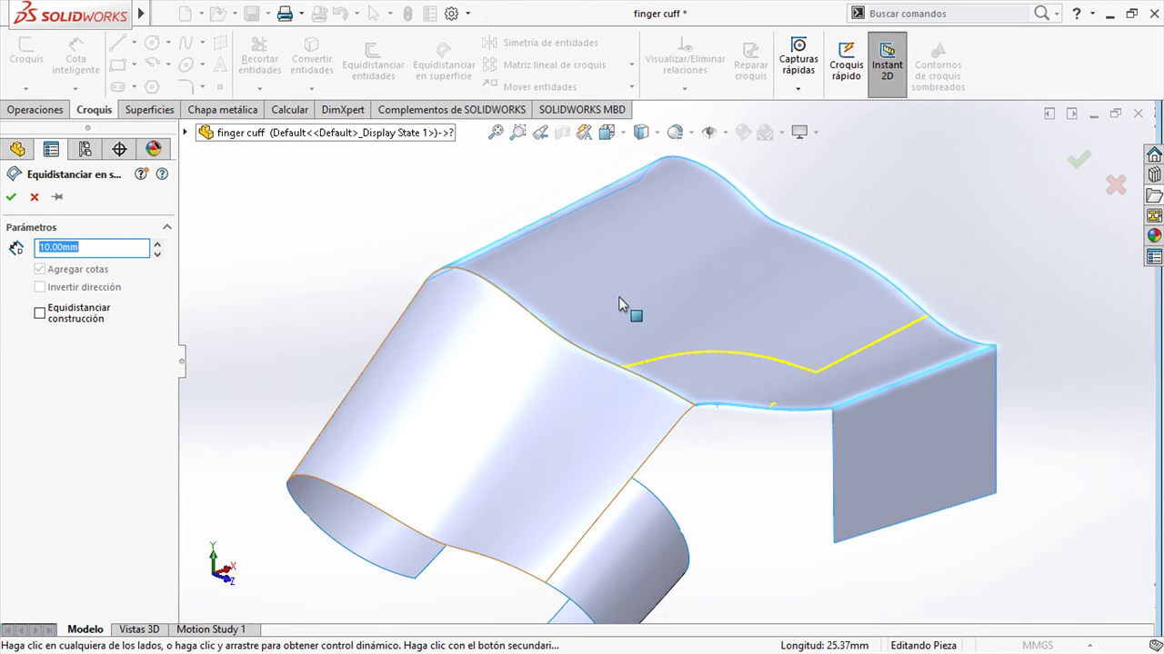
left_click(619, 344)
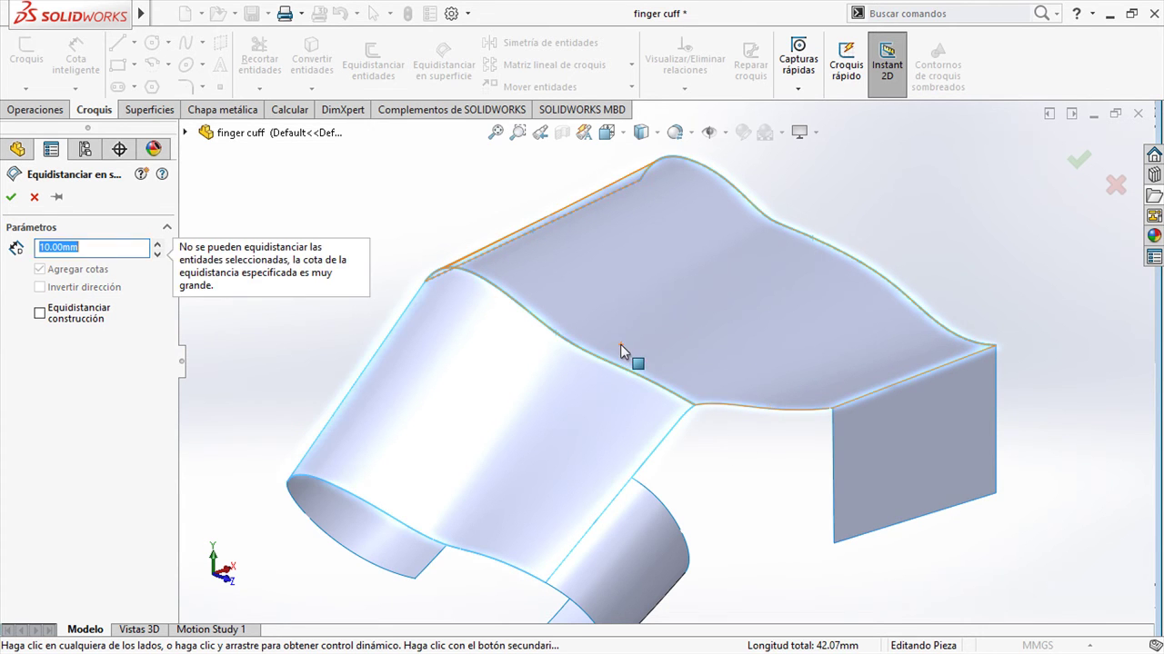
left_click(34, 198)
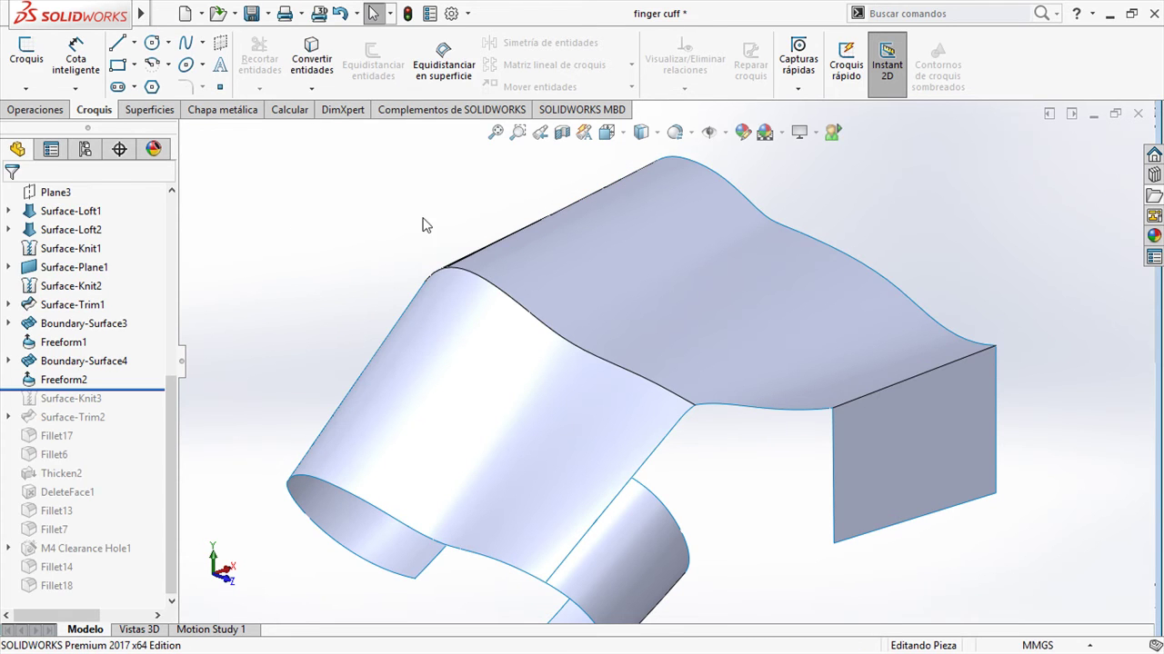
Offset the complete boundary of the finger cuff's top face inward by 7 mm as a 3D sketch on the surface.
left_click(436, 80)
left_click(678, 324)
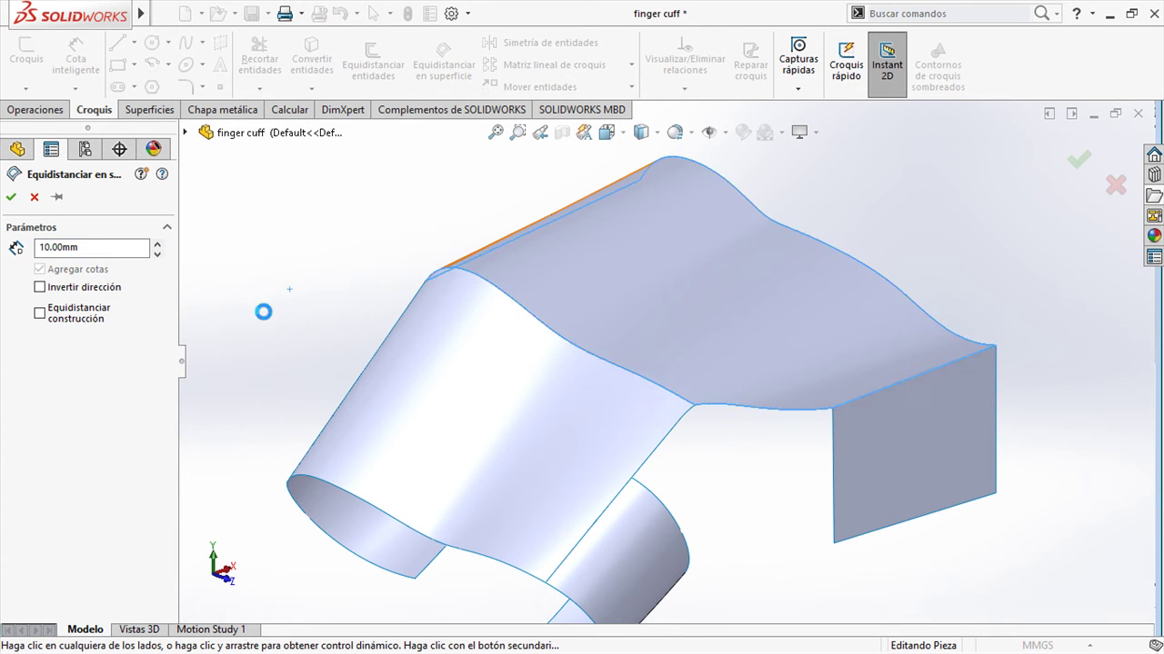
type("7")
key("Return")
key("Return")
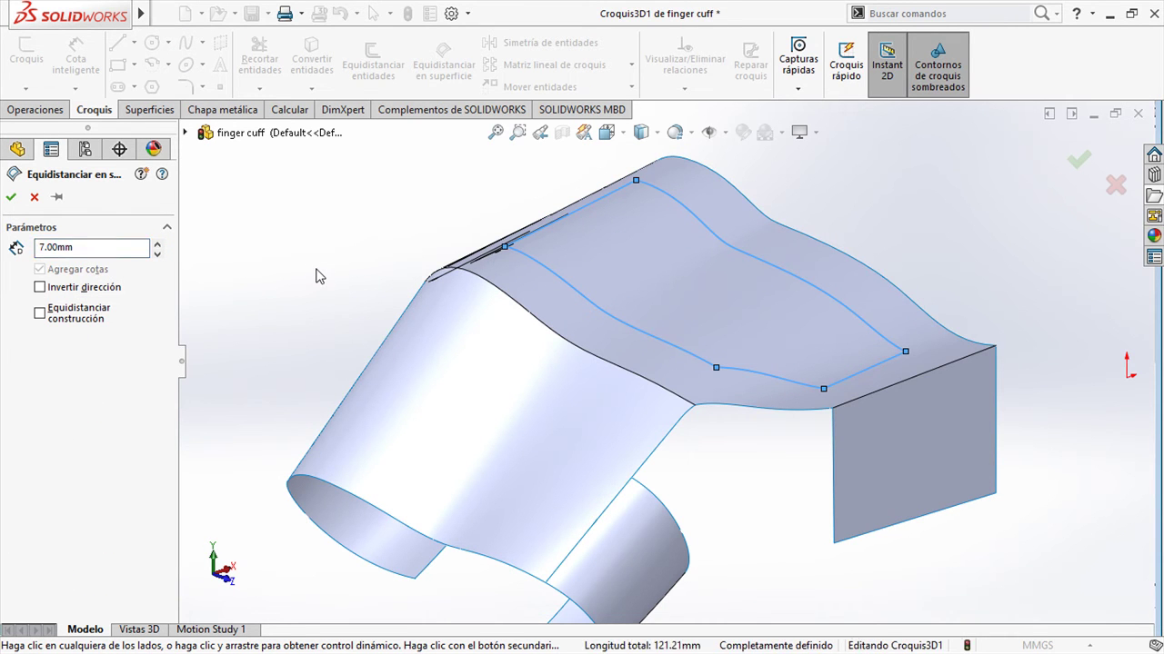
left_click(11, 197)
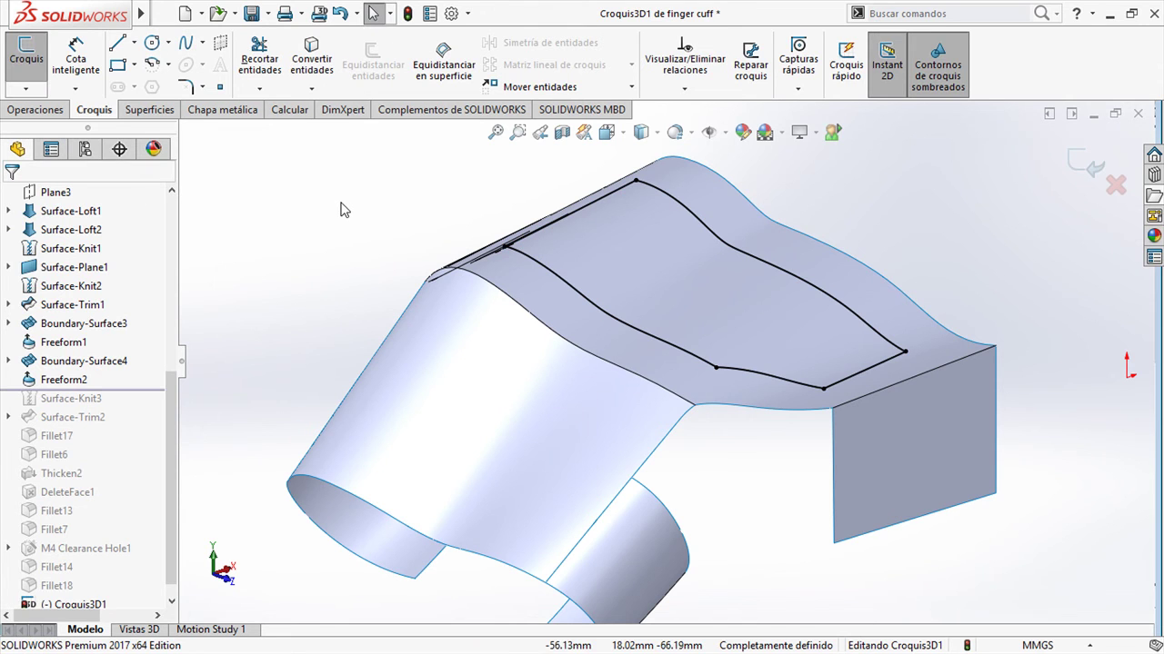
Trim the surface with the offset 3D sketch, keeping the region outside it, and roll the feature history forward to the end.
left_click(147, 110)
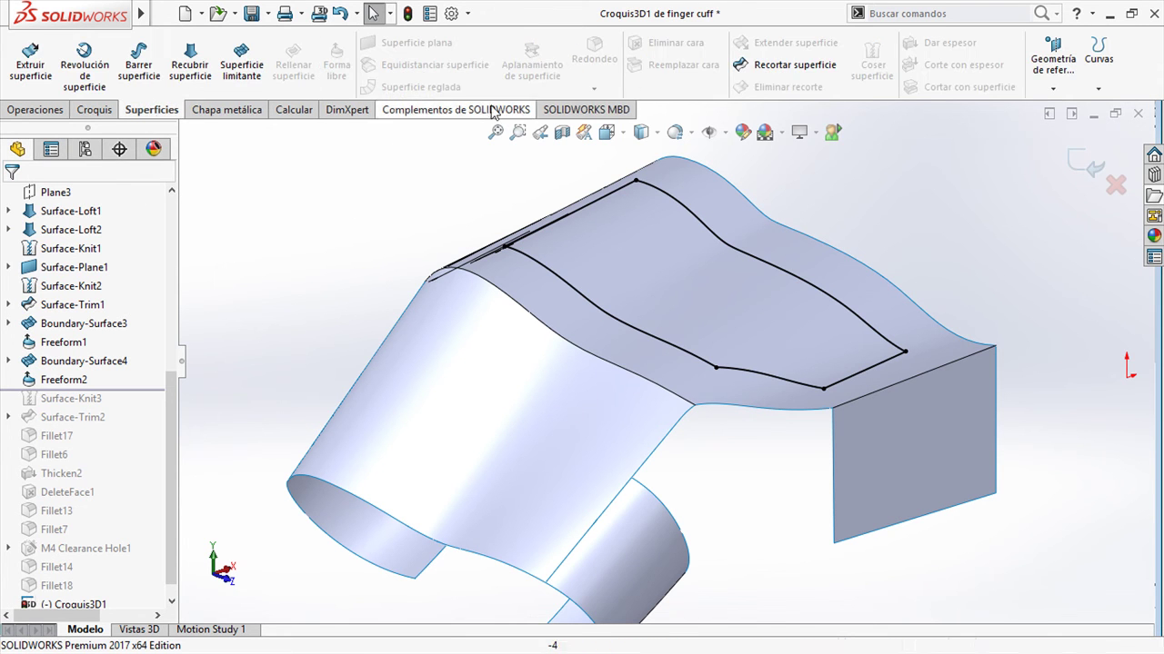
left_click(768, 65)
left_click(527, 292)
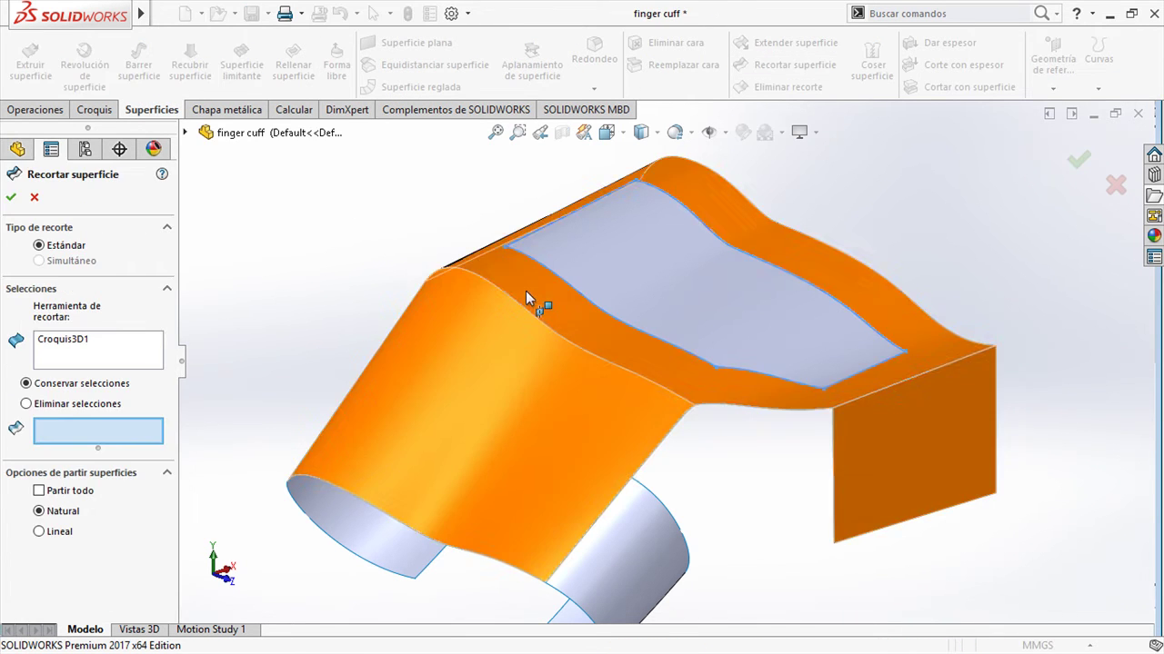
right_click(527, 291)
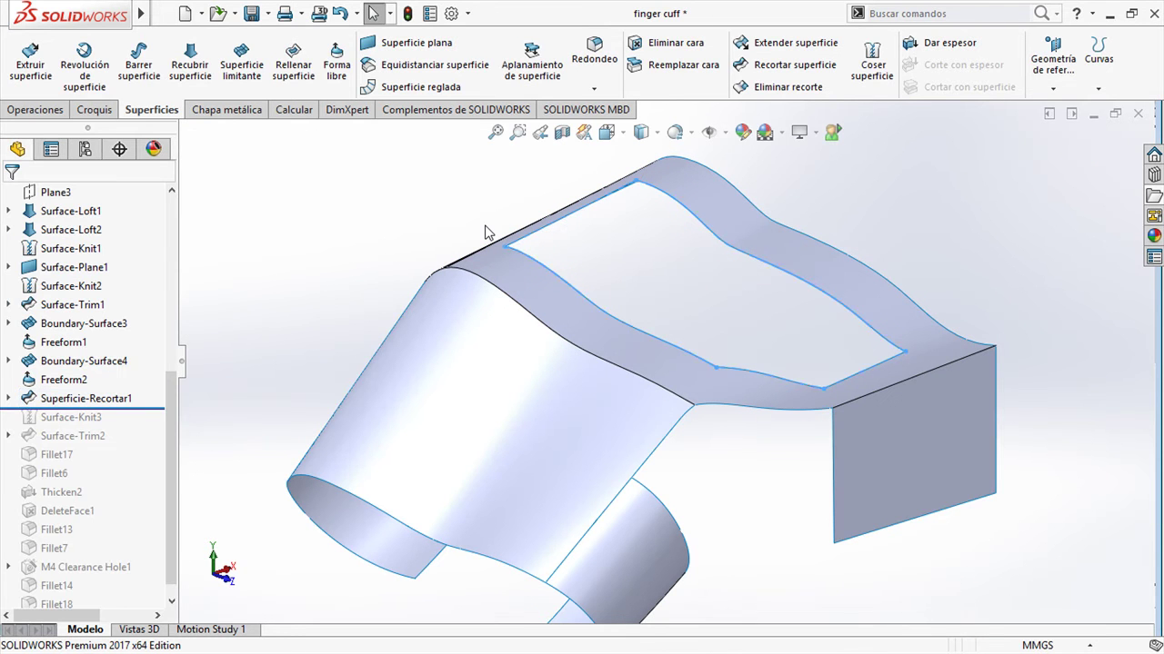
right_click(155, 411)
left_click(195, 442)
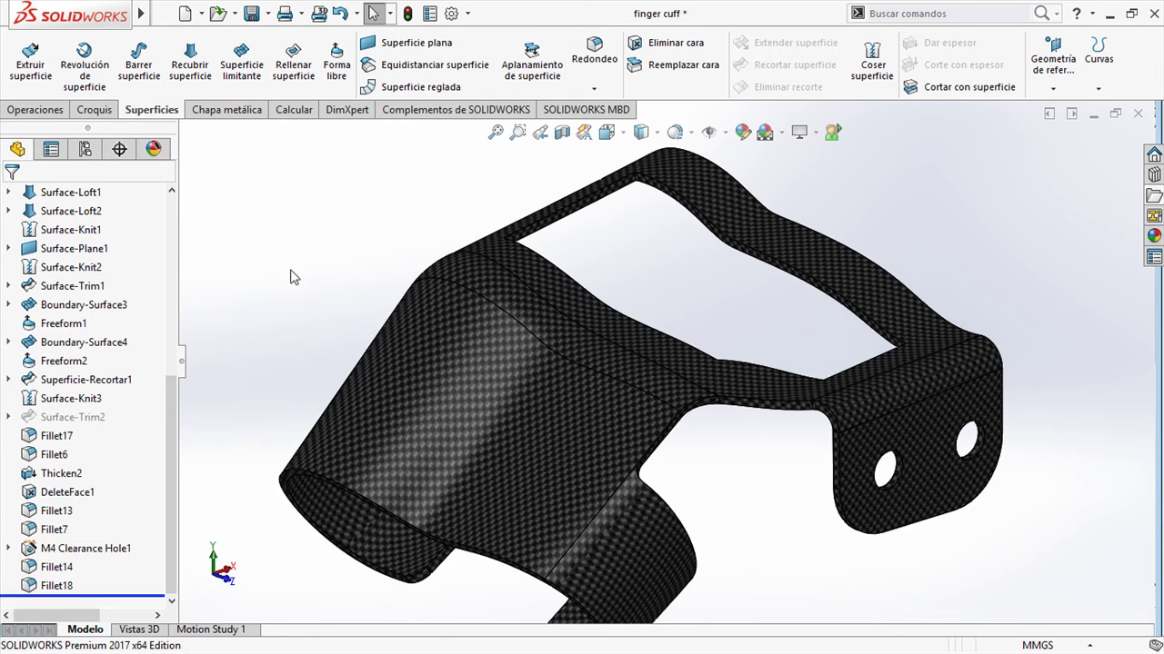
Fillet the five corner edges of the finger cuff's new top opening with a 5 mm radius.
scroll(640, 196, "down", 3)
left_click(639, 194)
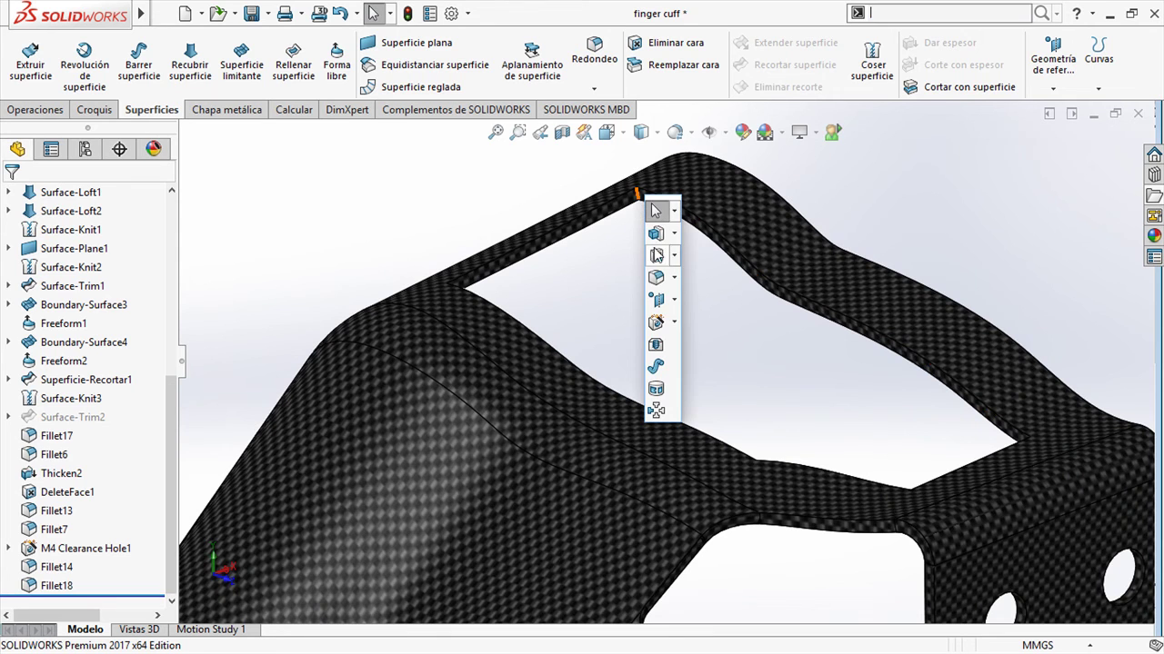
left_click(657, 279)
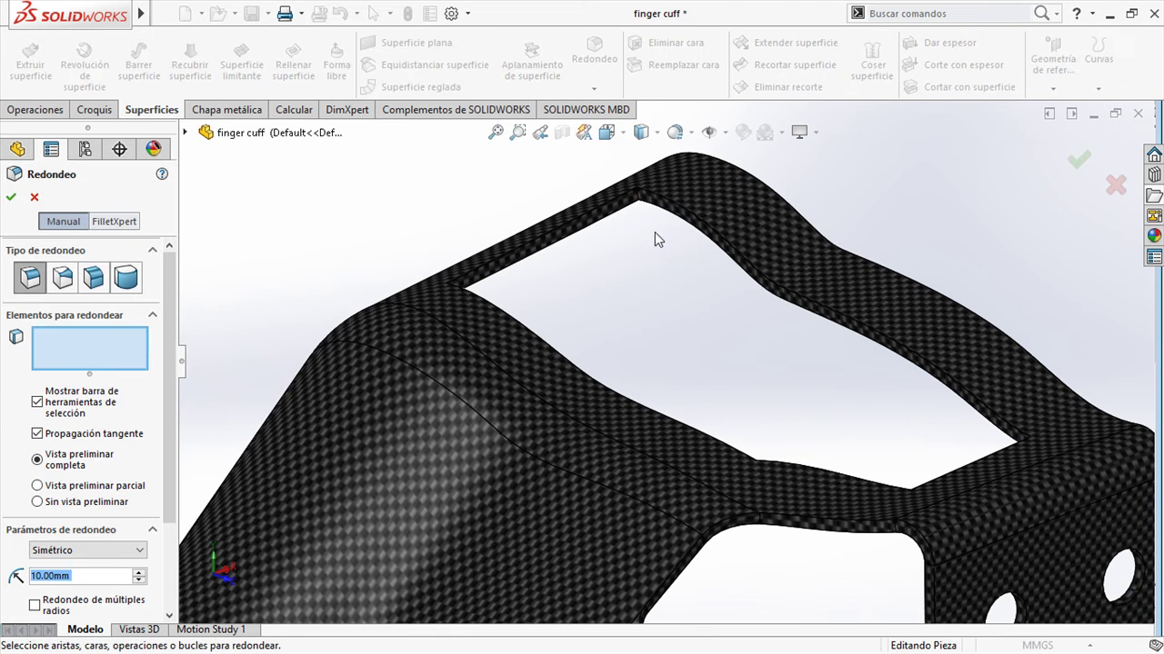
left_click(638, 196)
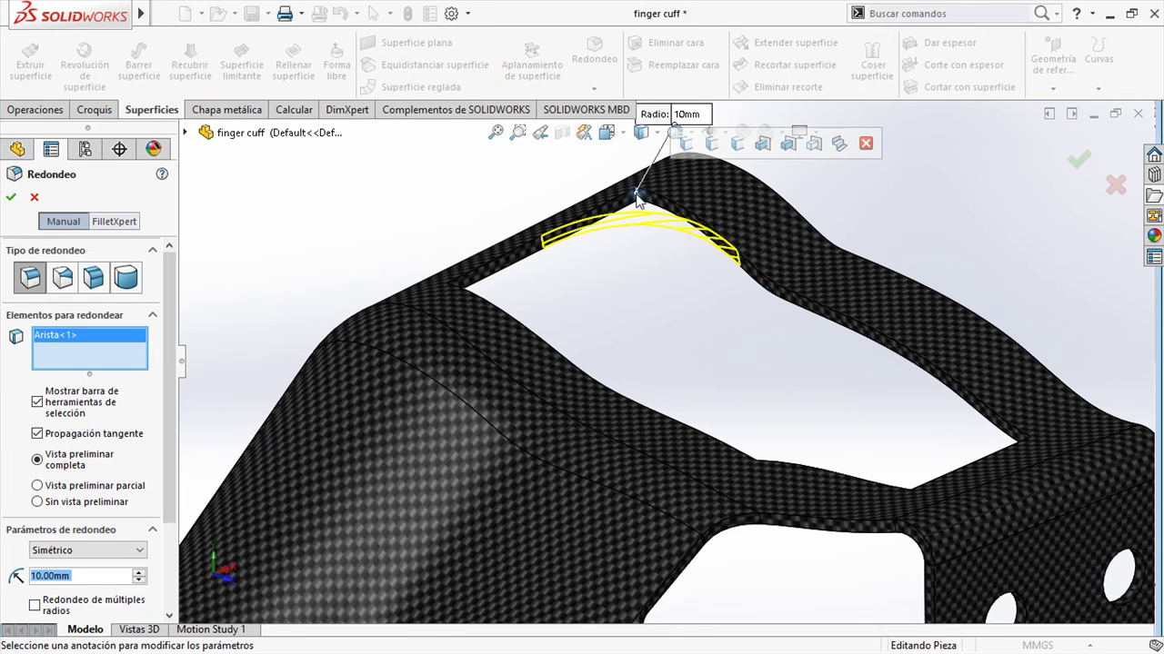
left_click(693, 147)
scroll(682, 206, "up", 1)
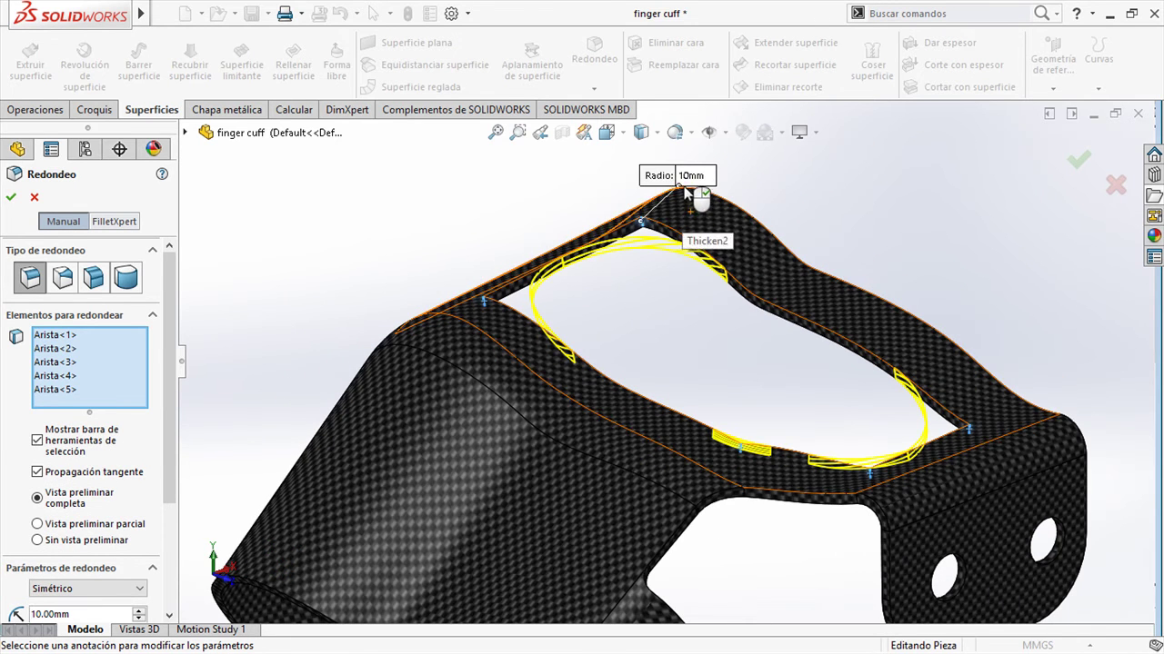
left_click(694, 177)
type("5")
key("Return")
key("Return")
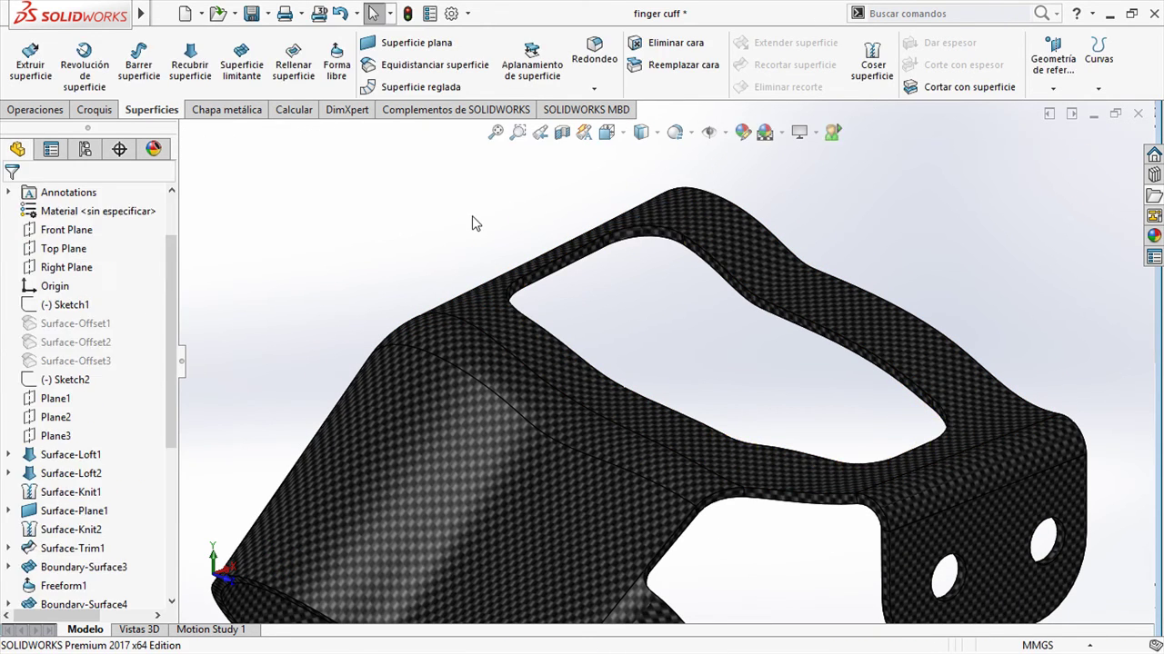
scroll(472, 220, "up", 3)
middle_click_drag(470, 246, 596, 327)
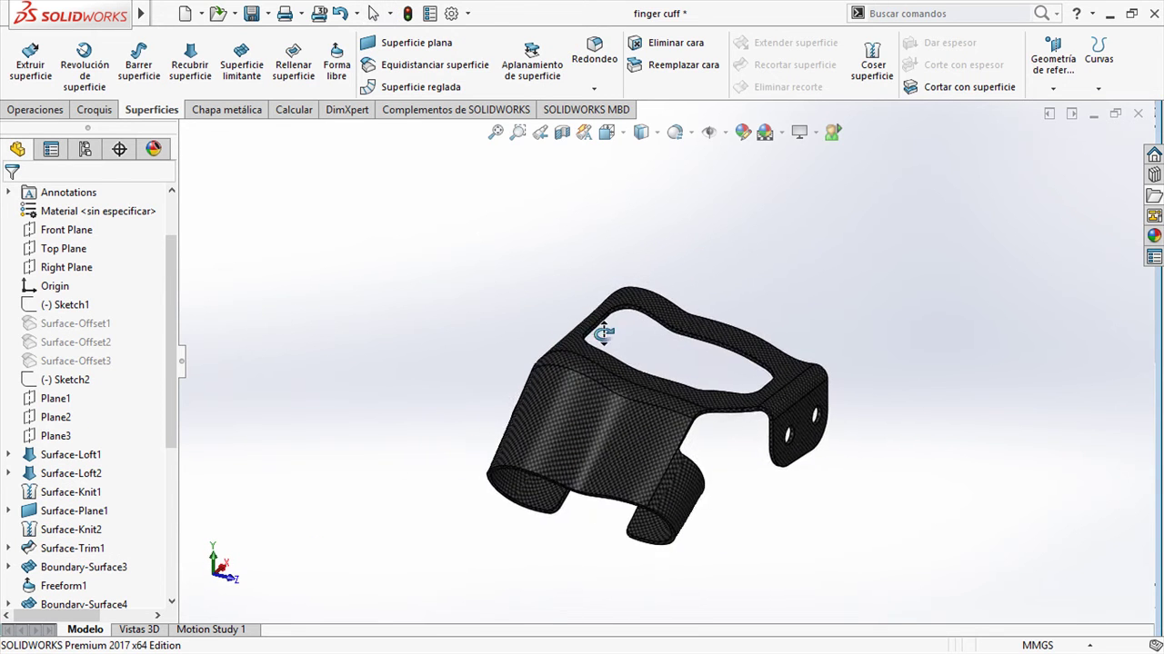
scroll(719, 387, "down", 2)
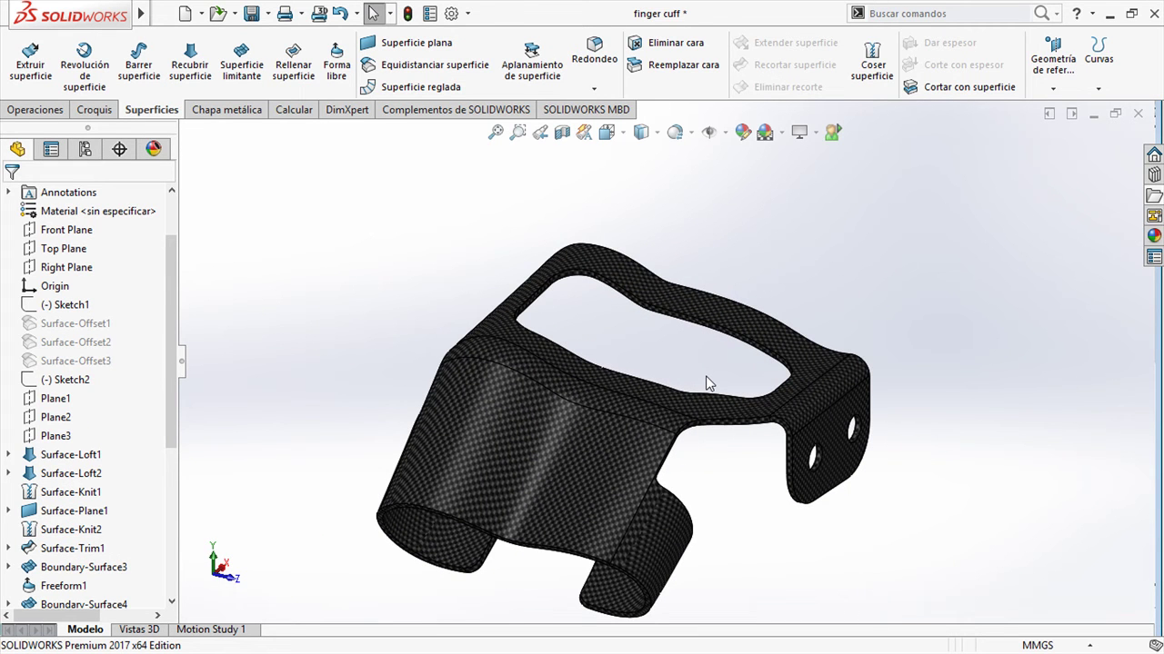
Switch to the PowerPoint presentation and advance through the sheet metal slide until the normal cuts point and its image are revealed.
key("super+Tab")
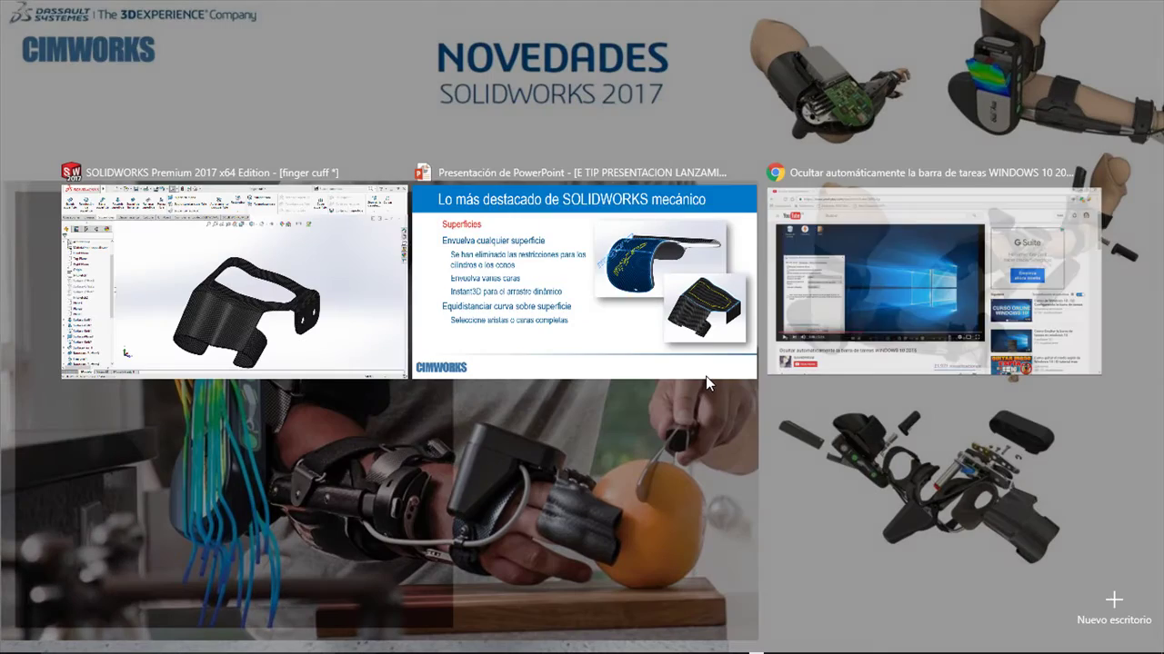
left_click(666, 336)
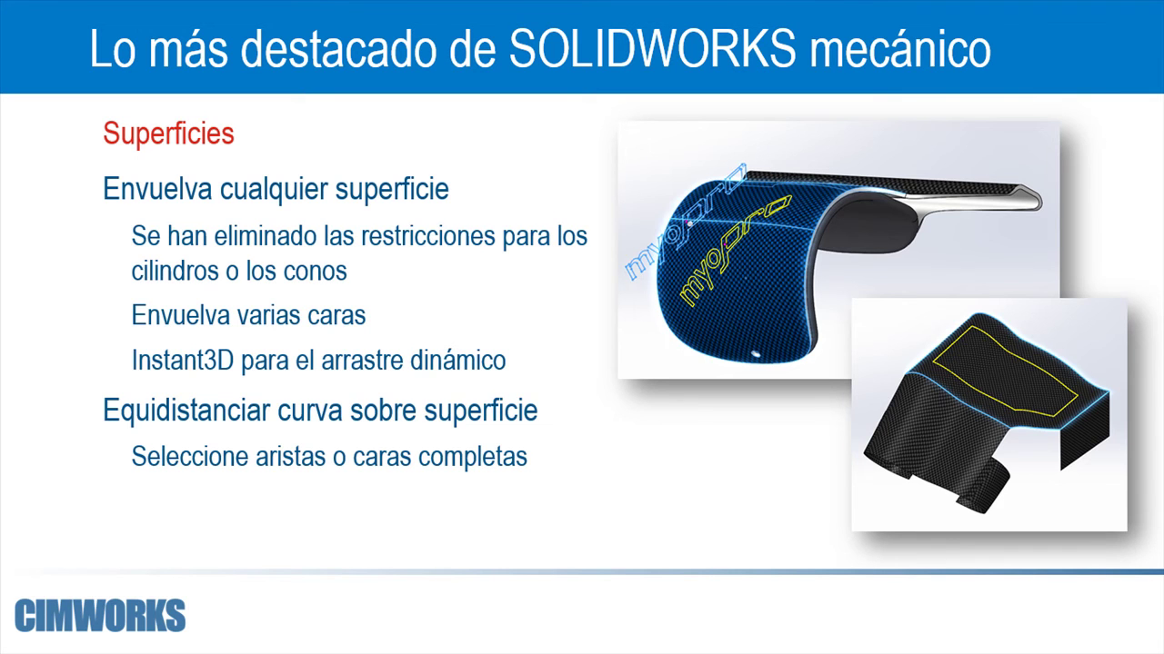
key("Right")
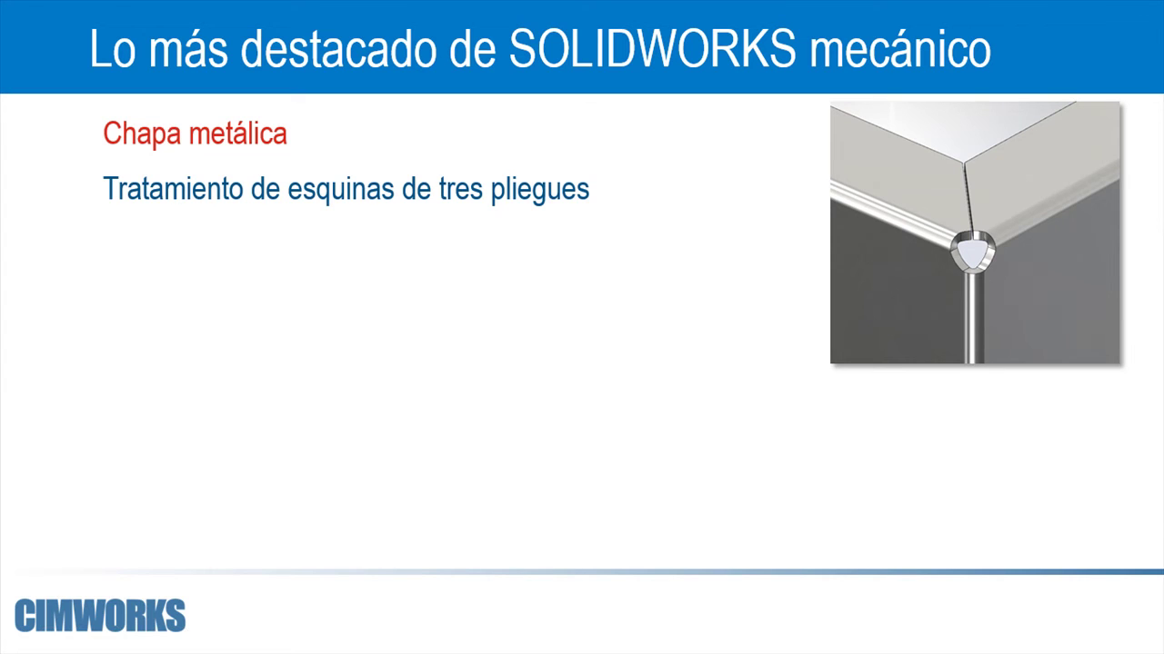
key("Right")
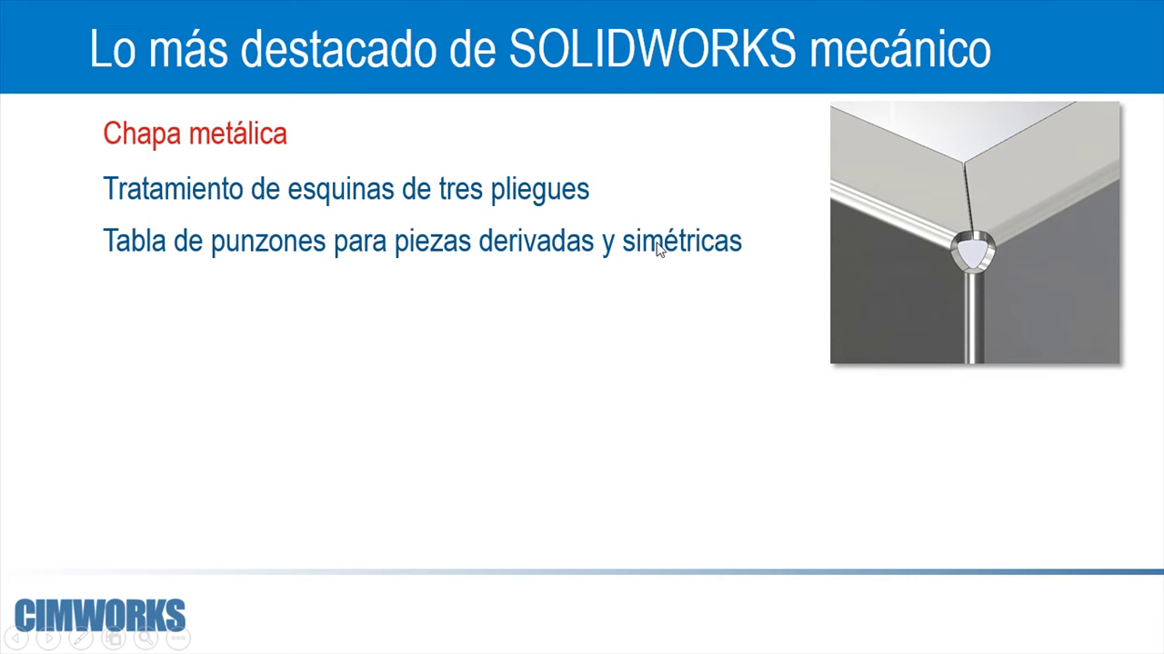
key("Right")
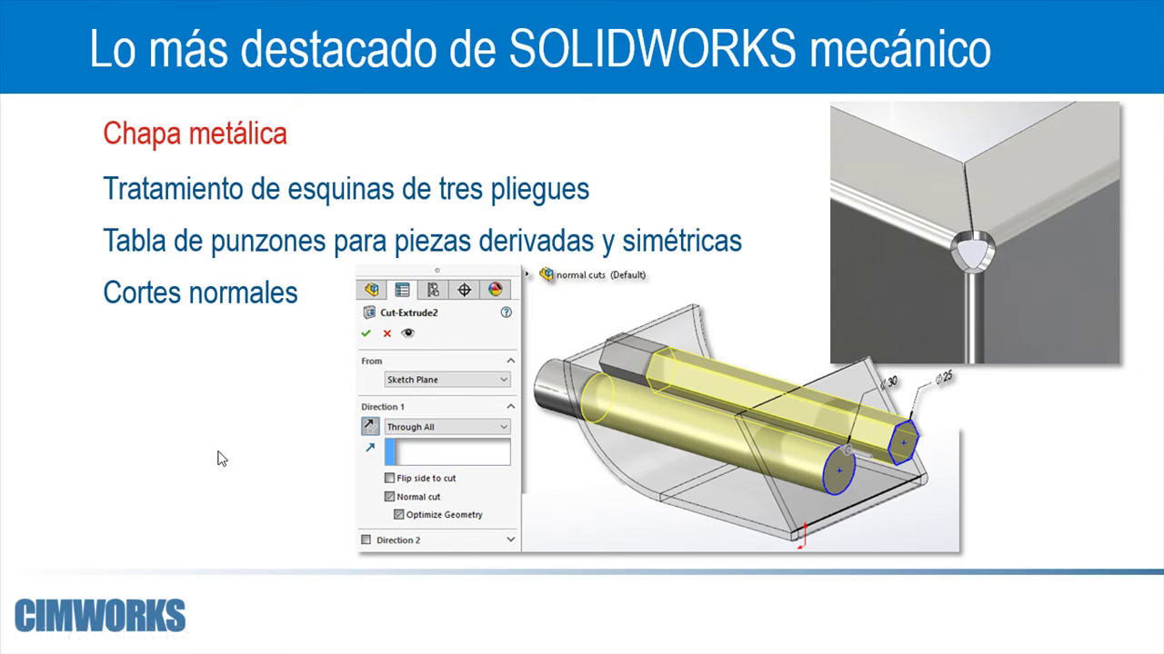
Switch back to SOLIDWORKS and open the normal cuts assembly from the 09 - (JY) Sheet Metal folder.
key("alt+Tab")
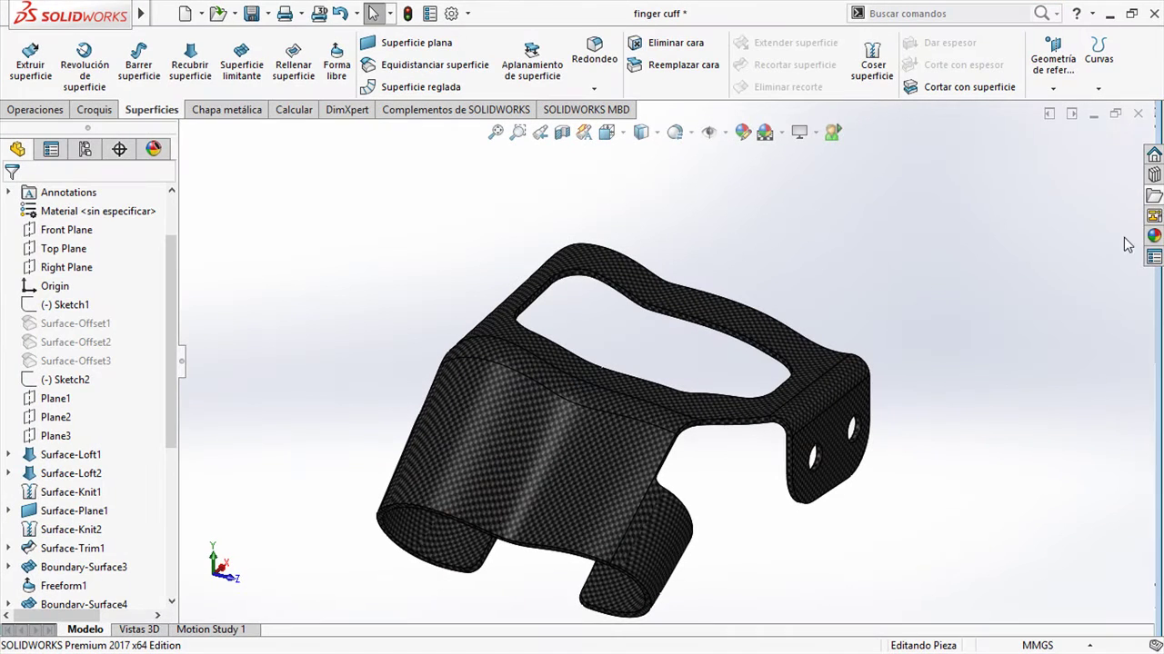
left_click(1152, 196)
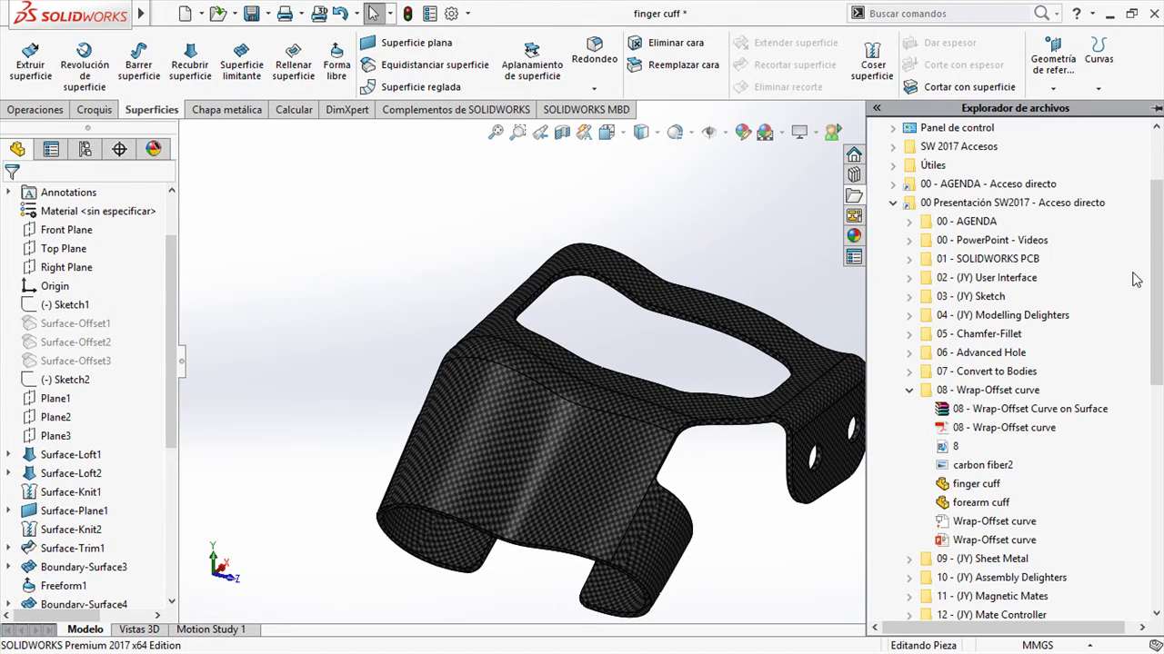
left_click(908, 389)
left_click(908, 409)
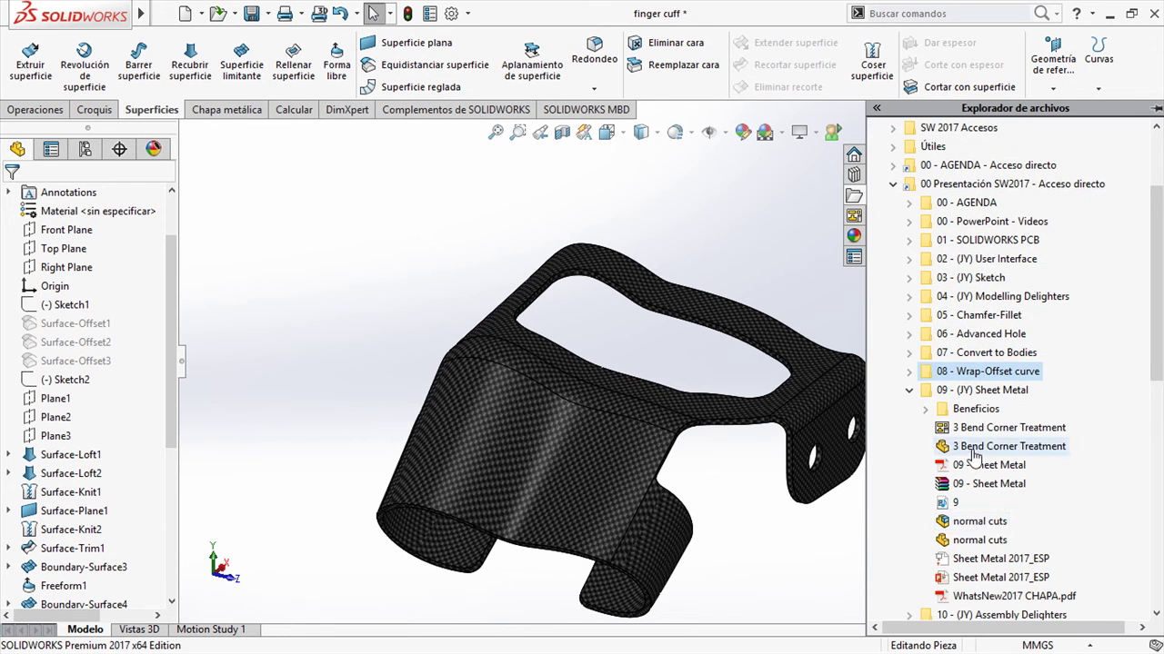
double_click(979, 521)
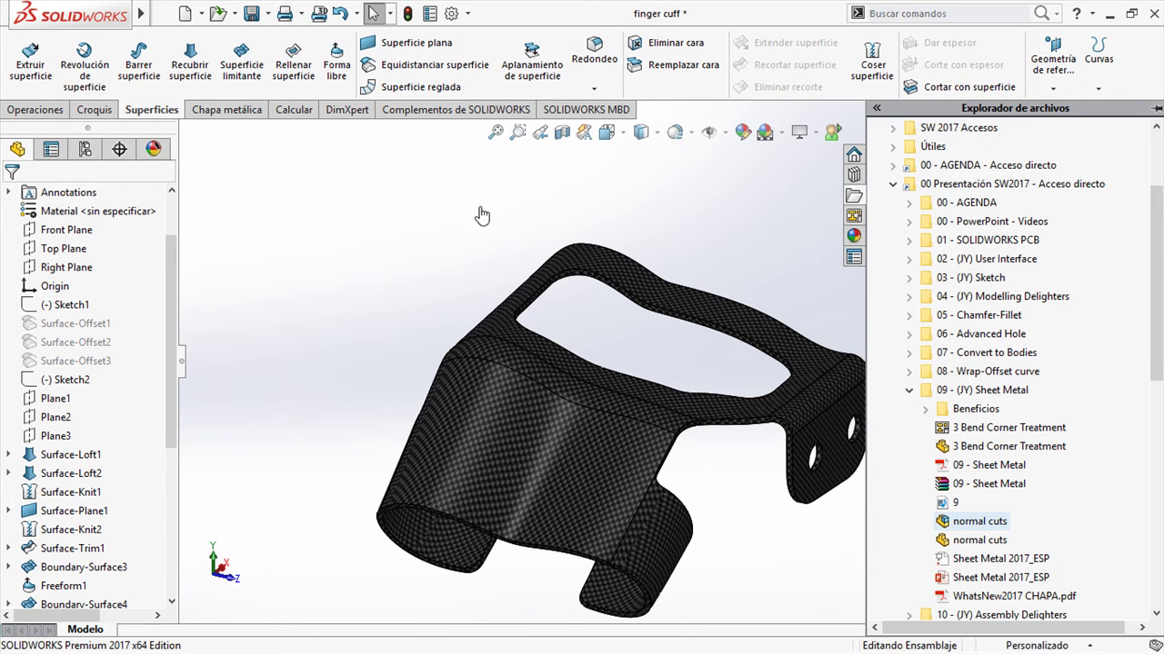
Review the Normal cut setting of the sheet metal part's extruded cut through the bent plate, accept it and return to the assembly.
middle_click_drag(708, 246, 719, 286)
scroll(789, 382, "down", 7)
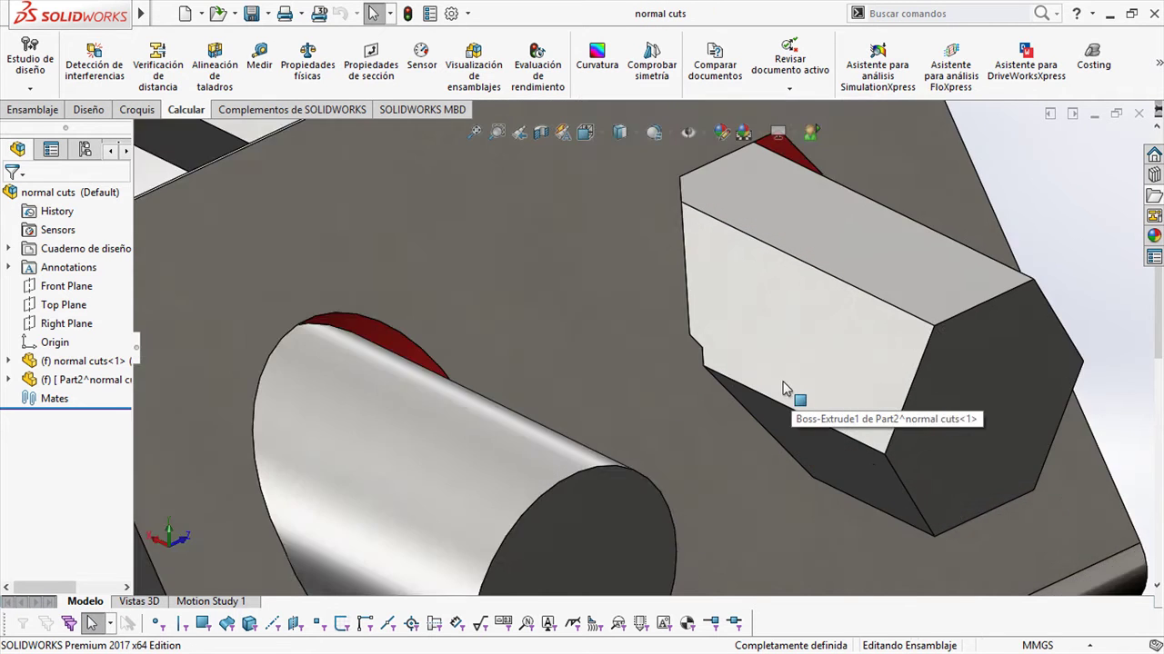
scroll(636, 354, "up", 8)
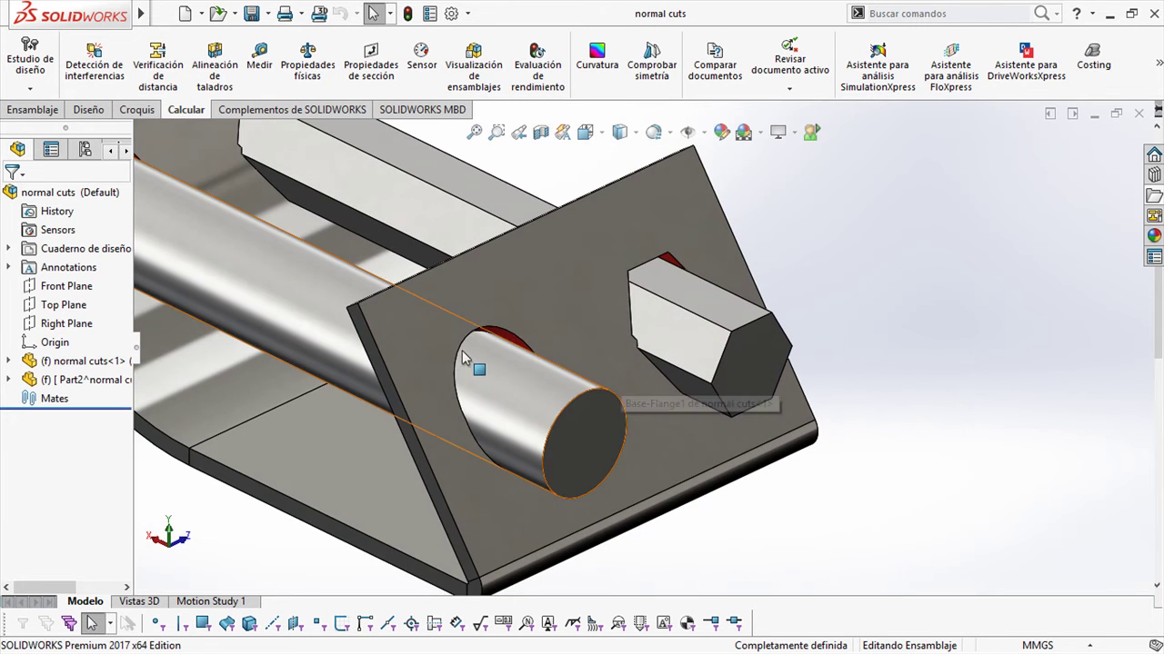
left_click(496, 356)
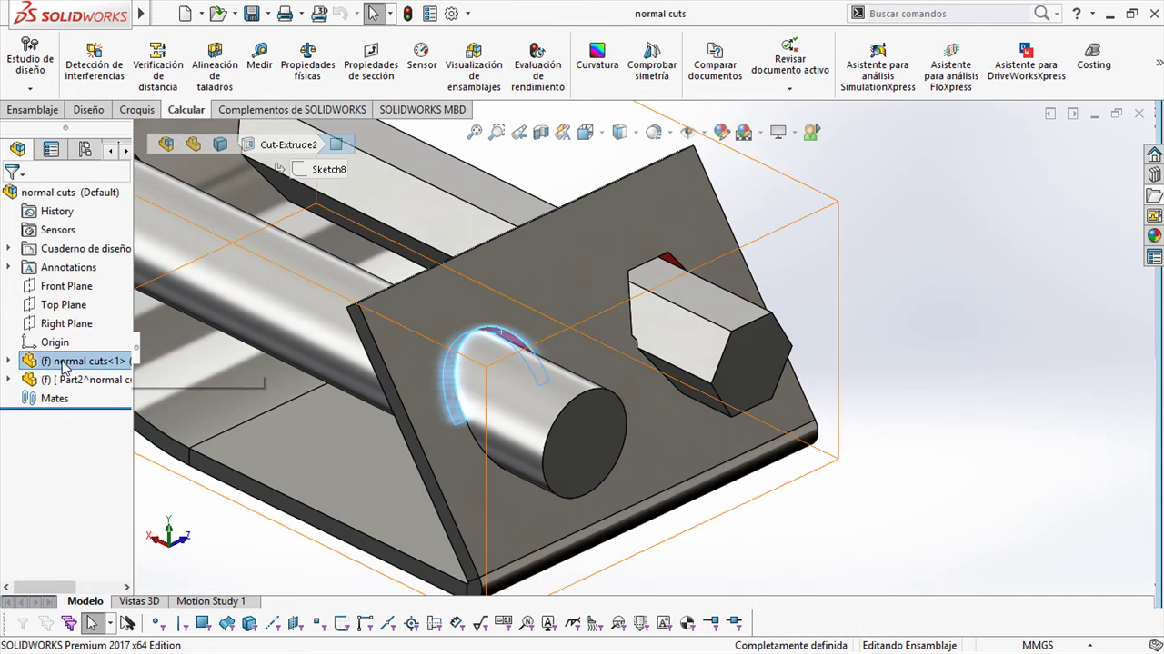
left_click(9, 362)
left_click(88, 549)
left_click(71, 496)
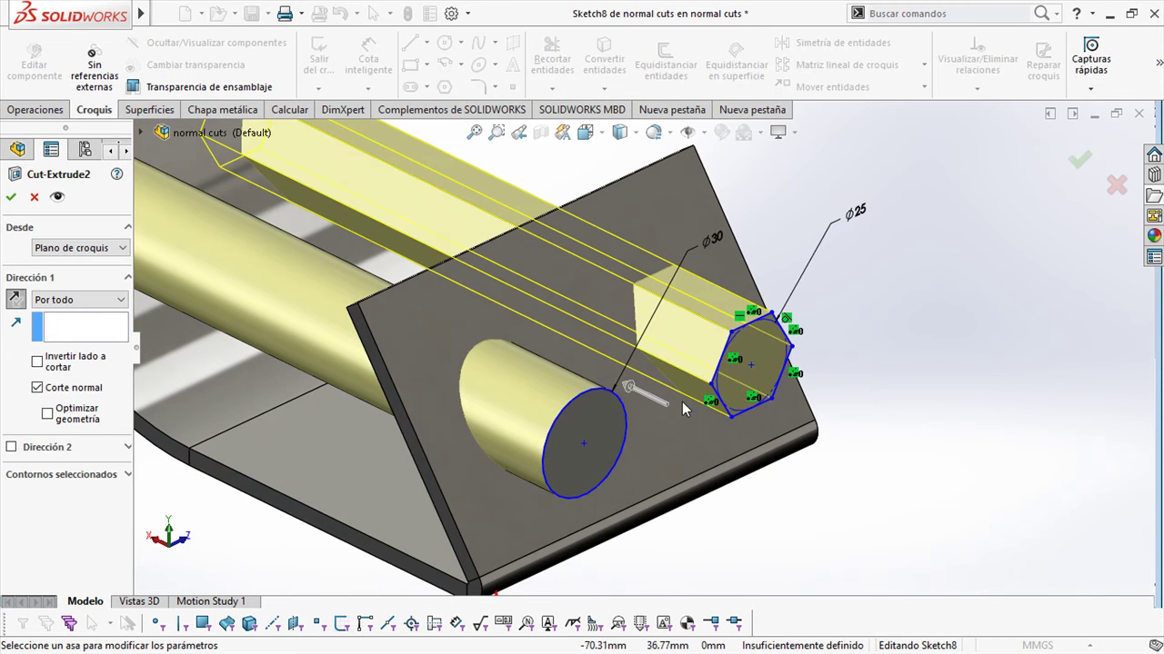
left_click(12, 196)
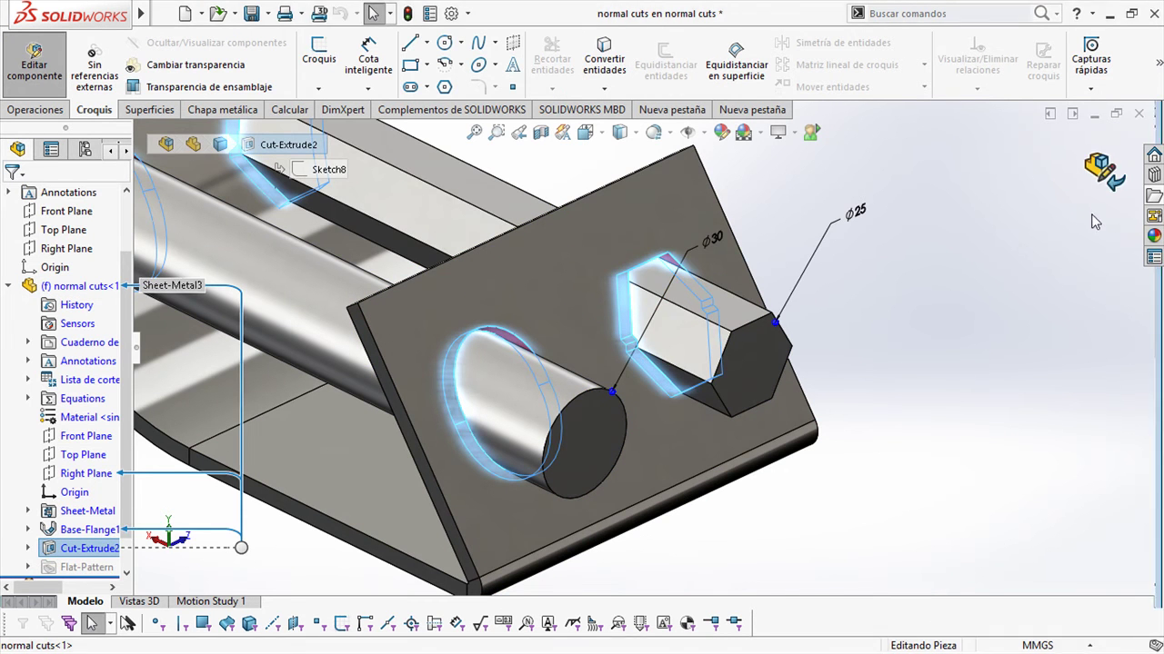
left_click(1102, 167)
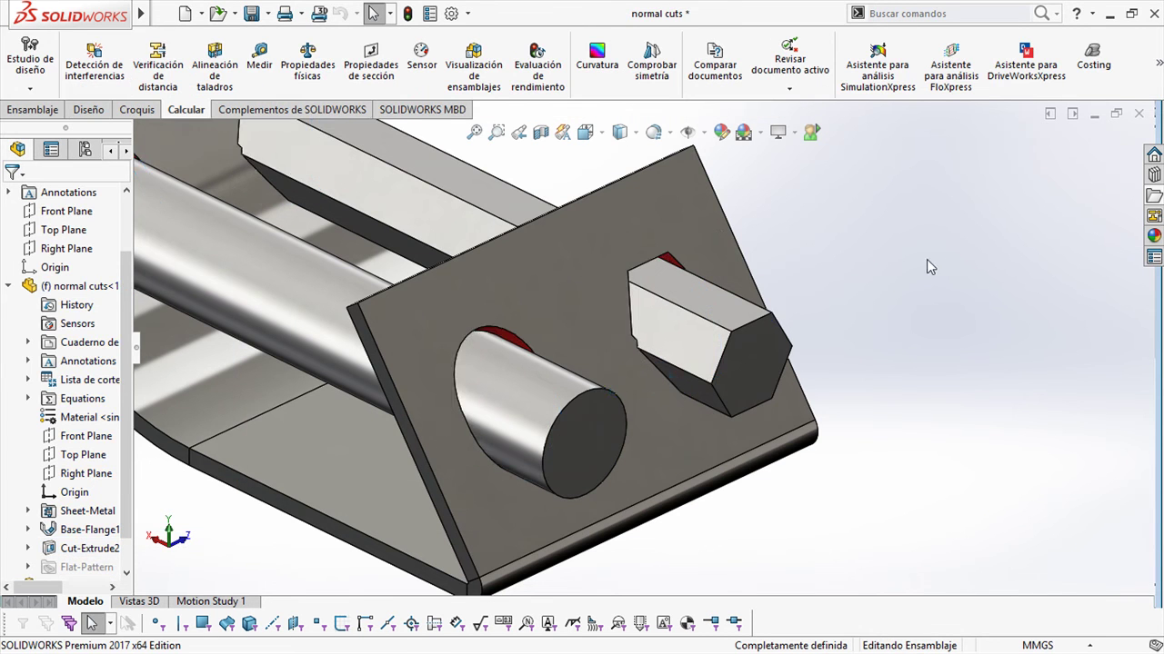
Run interference detection on the whole normal cuts assembly and close the check.
left_click(94, 78)
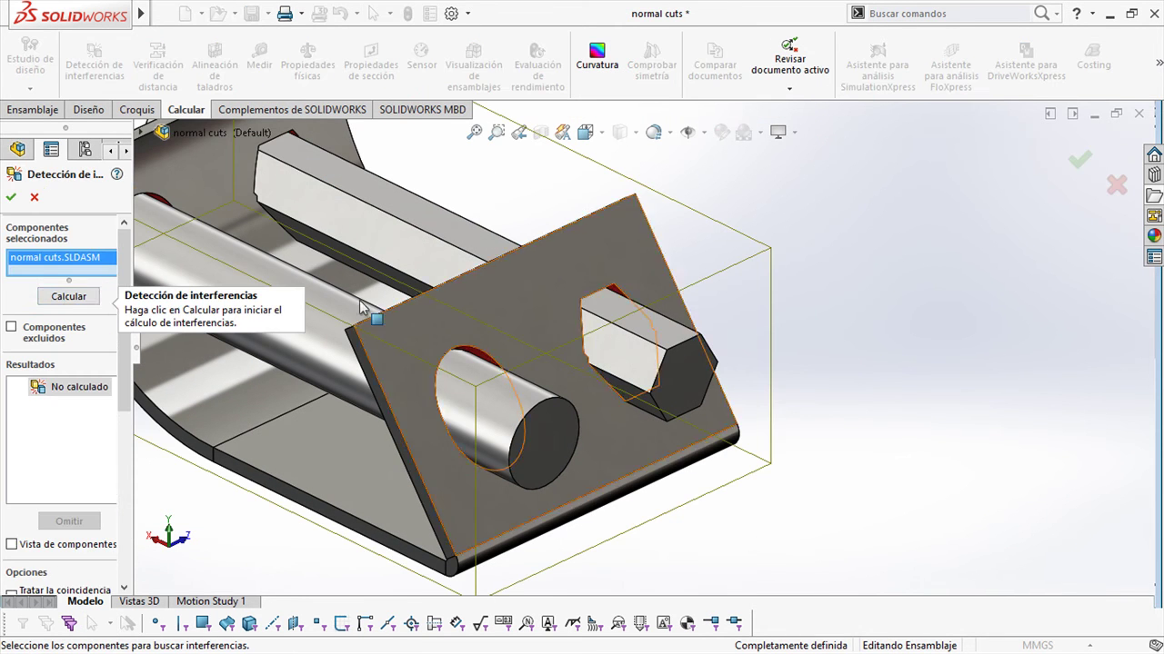
left_click(68, 296)
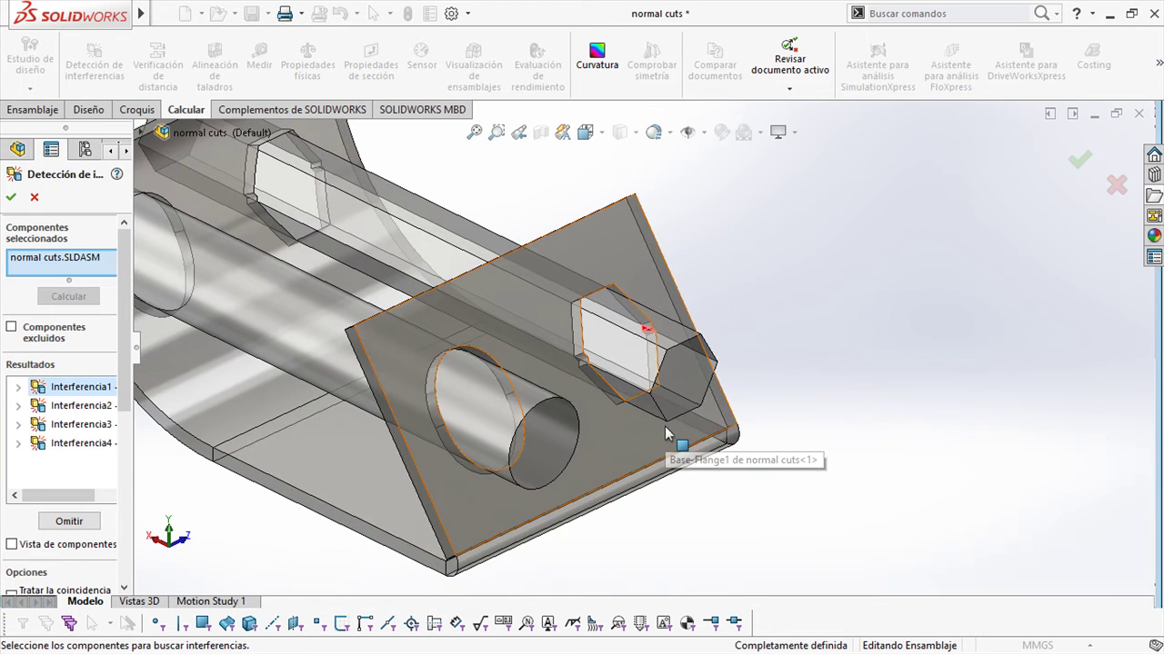
left_click(11, 197)
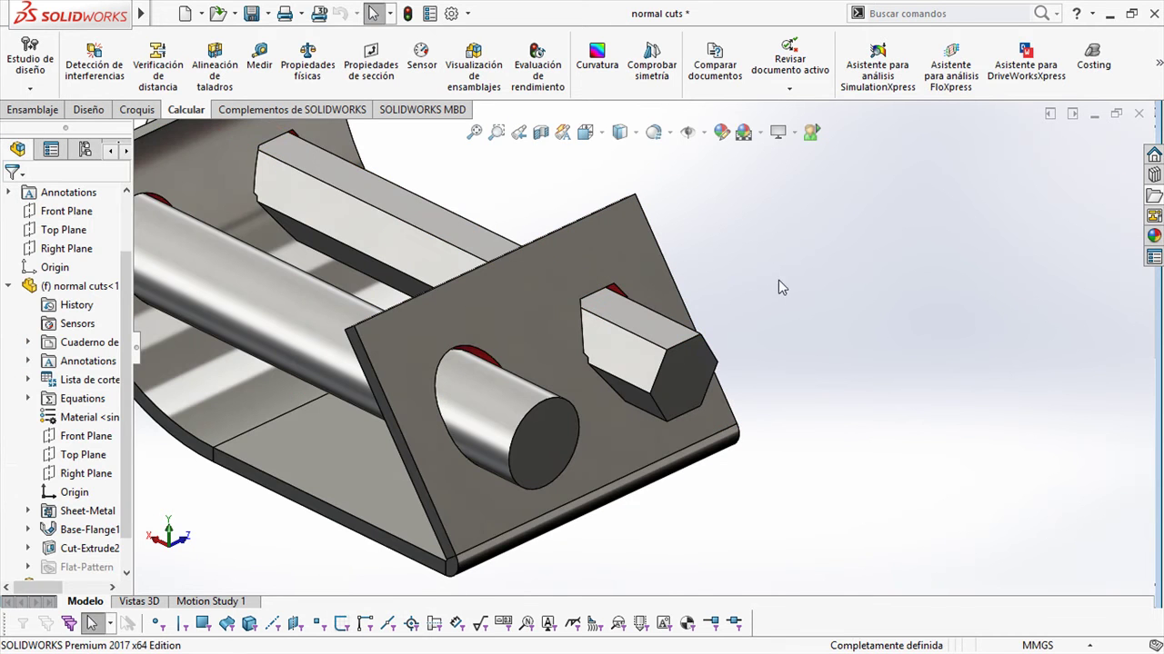
Enable Optimize geometry for the normal cut in the sheet metal part's Cut-Extrude2 and return to the assembly.
left_click(89, 548)
left_click(98, 501)
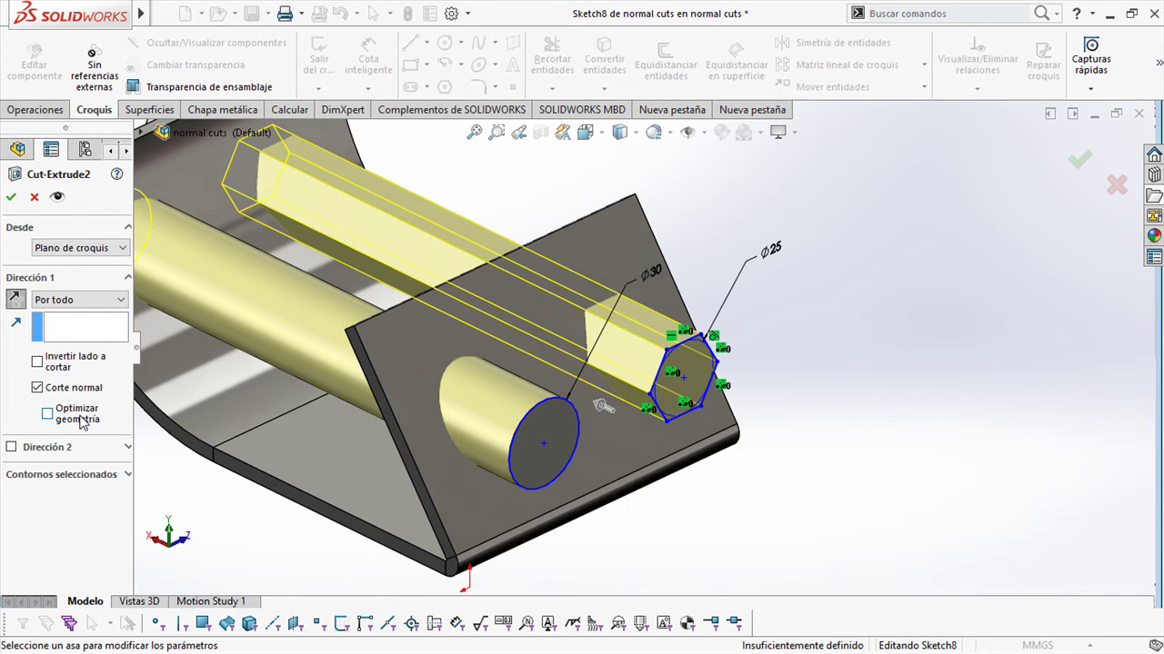
left_click(48, 413)
left_click(11, 196)
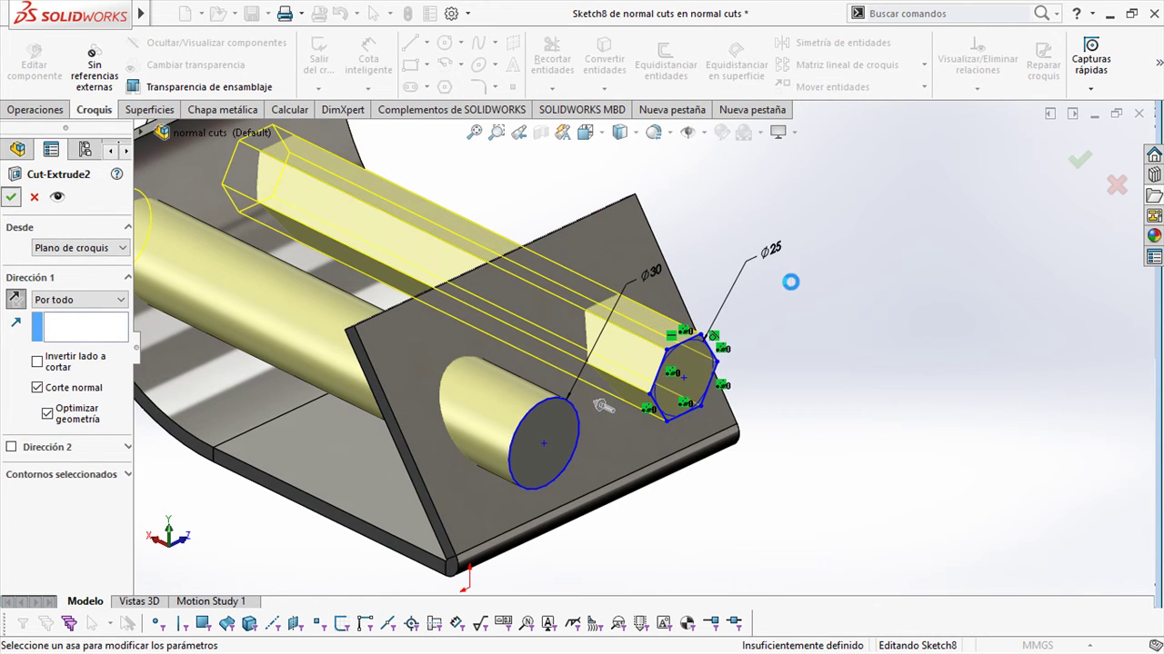
left_click(636, 261)
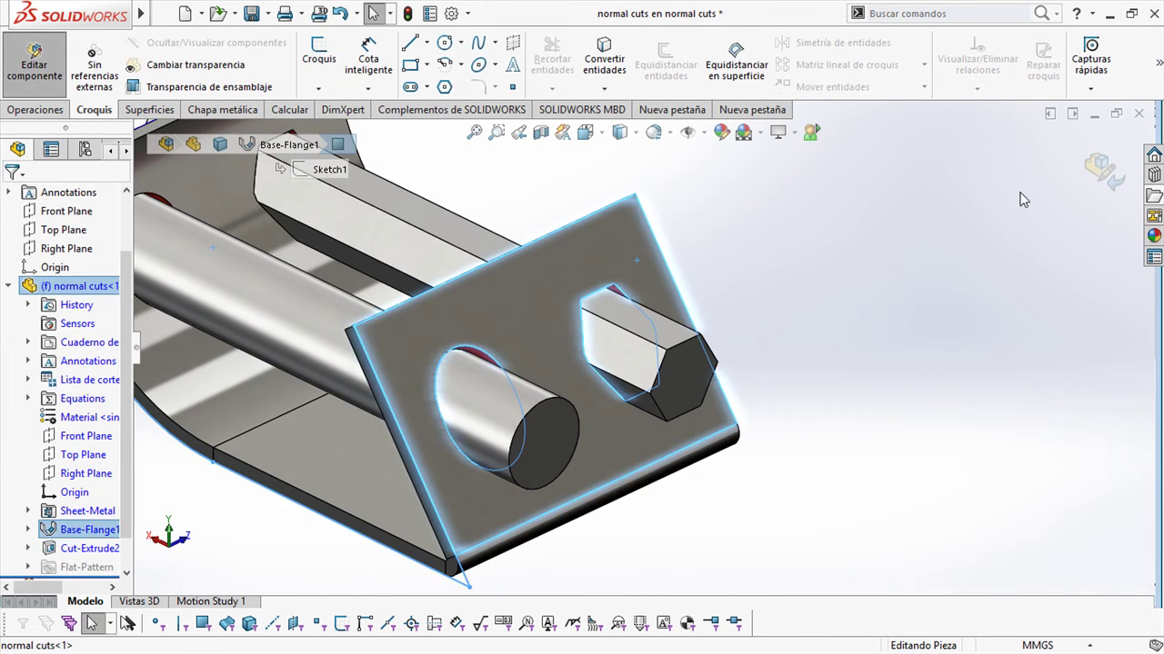
left_click(1103, 170)
Open the normal cuts sheet metal part on its own and inspect the round and hexagonal cut walls.
left_click(650, 267)
left_click(703, 168)
middle_click_drag(754, 384, 789, 390)
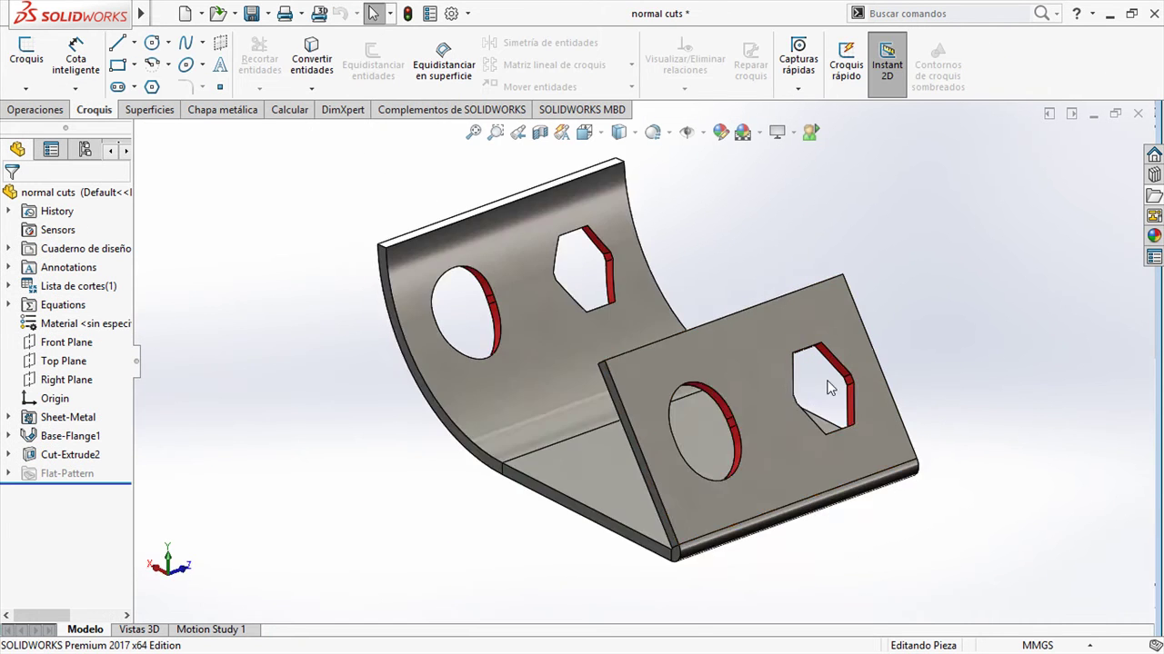
scroll(824, 386, "down", 3)
scroll(823, 386, "up", 5)
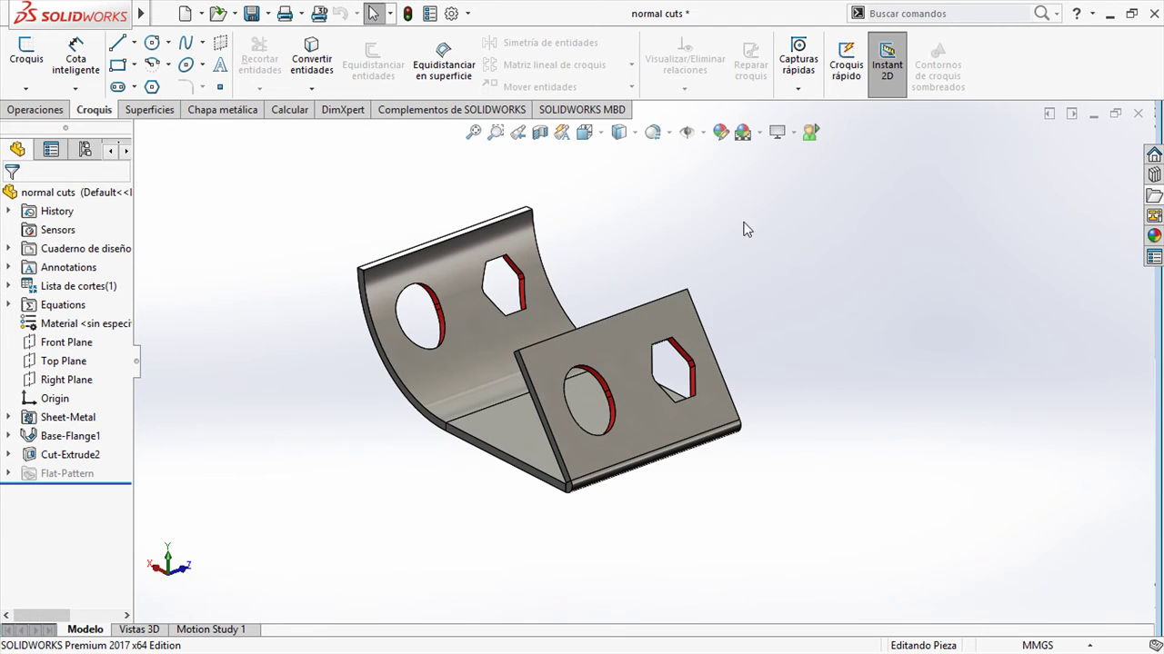
Open the 3 Bend Corner Treatment part from the 09 - (JY) Sheet Metal folder and frame its three-bend corner.
left_click(1153, 197)
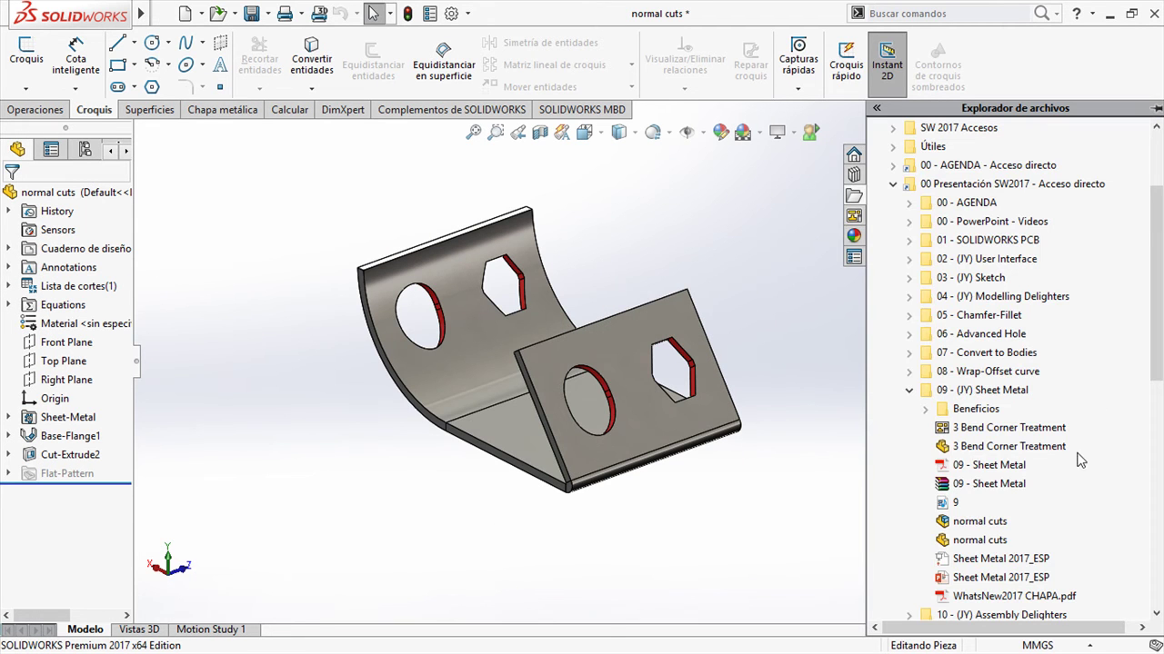
double_click(982, 450)
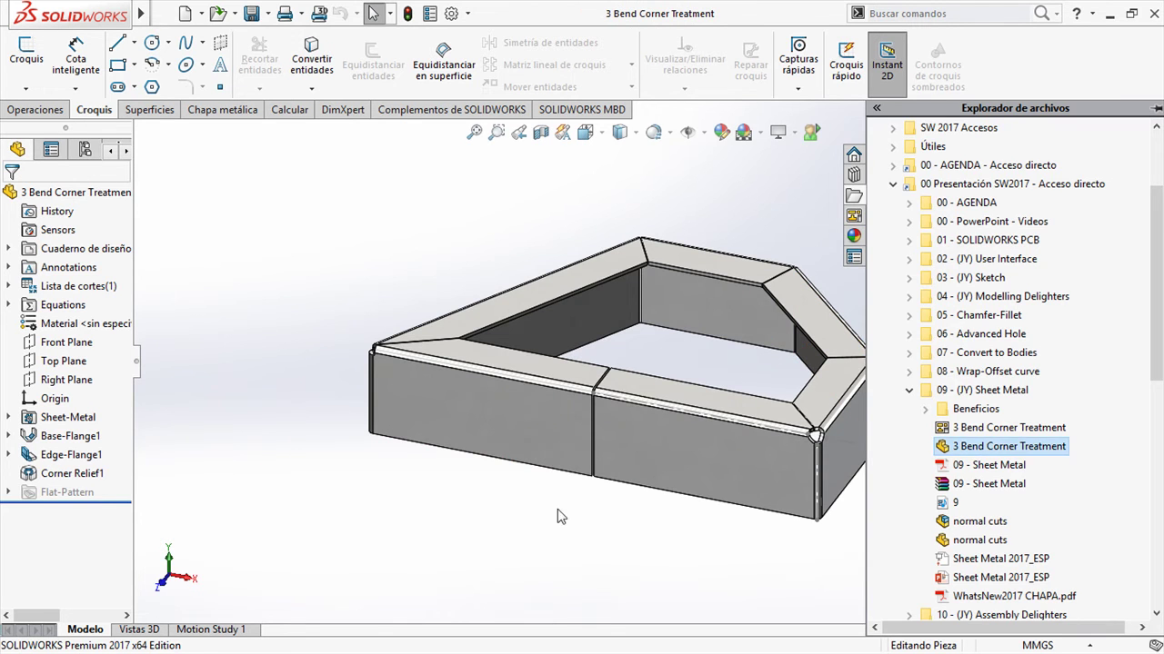
left_click(527, 565)
scroll(812, 520, "down", 1)
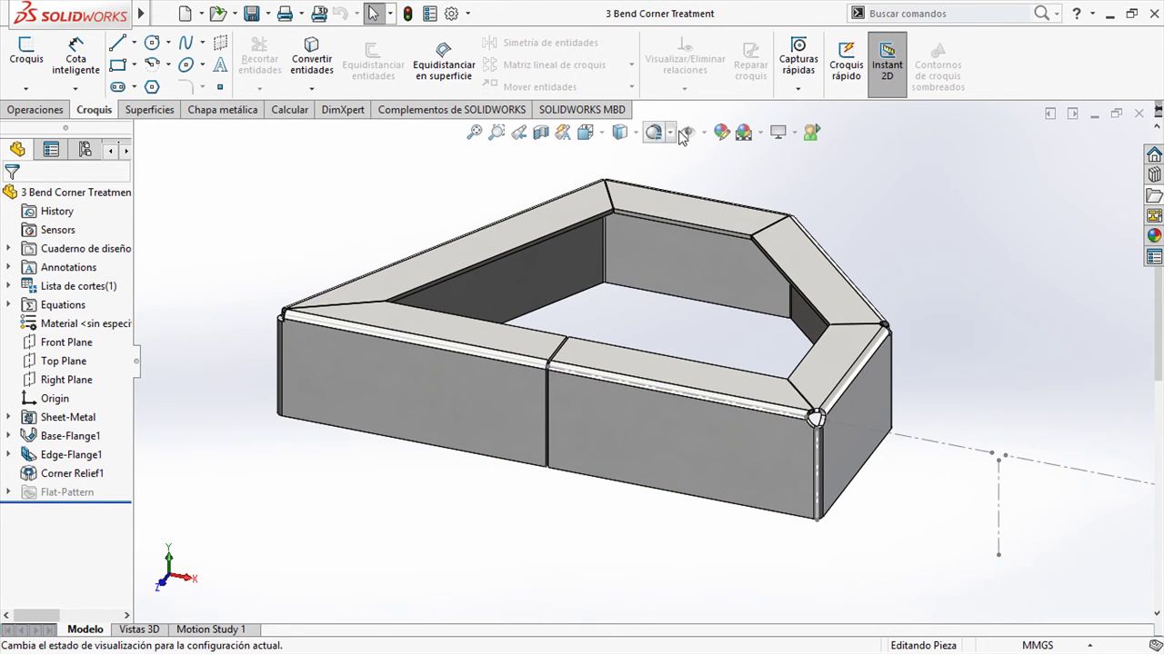
scroll(785, 462, "down", 1)
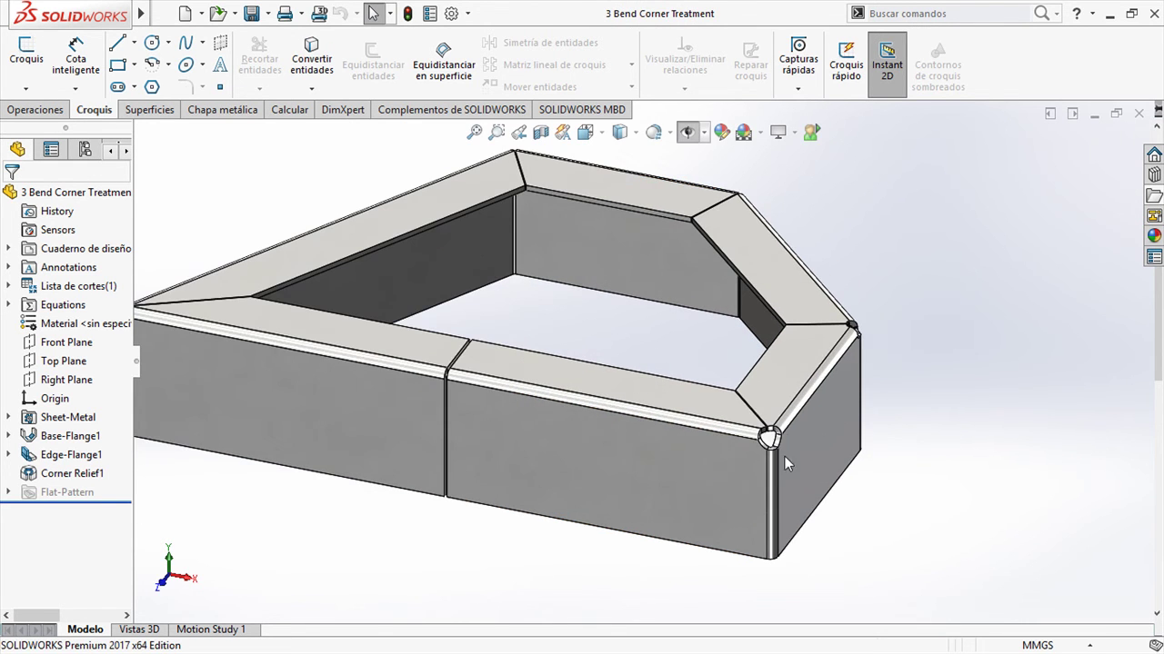
Open Corner Relief1 for editing, review the corners' relief types and options, and accept the feature.
left_click(72, 474)
left_click(94, 427)
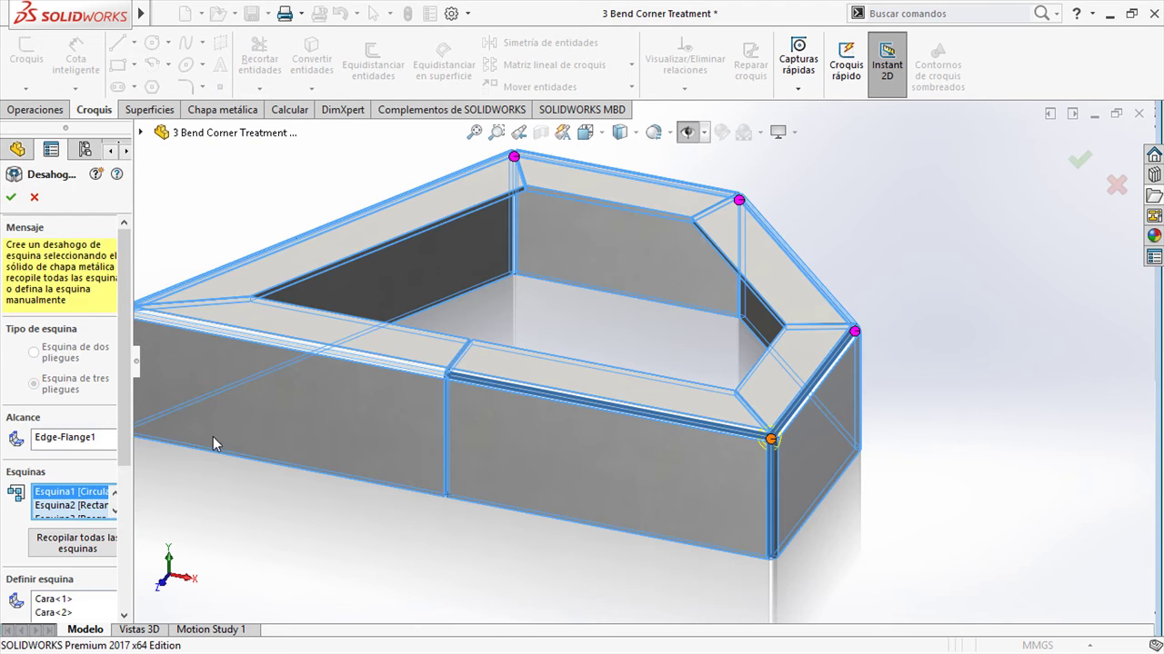
left_click_drag(139, 364, 181, 364)
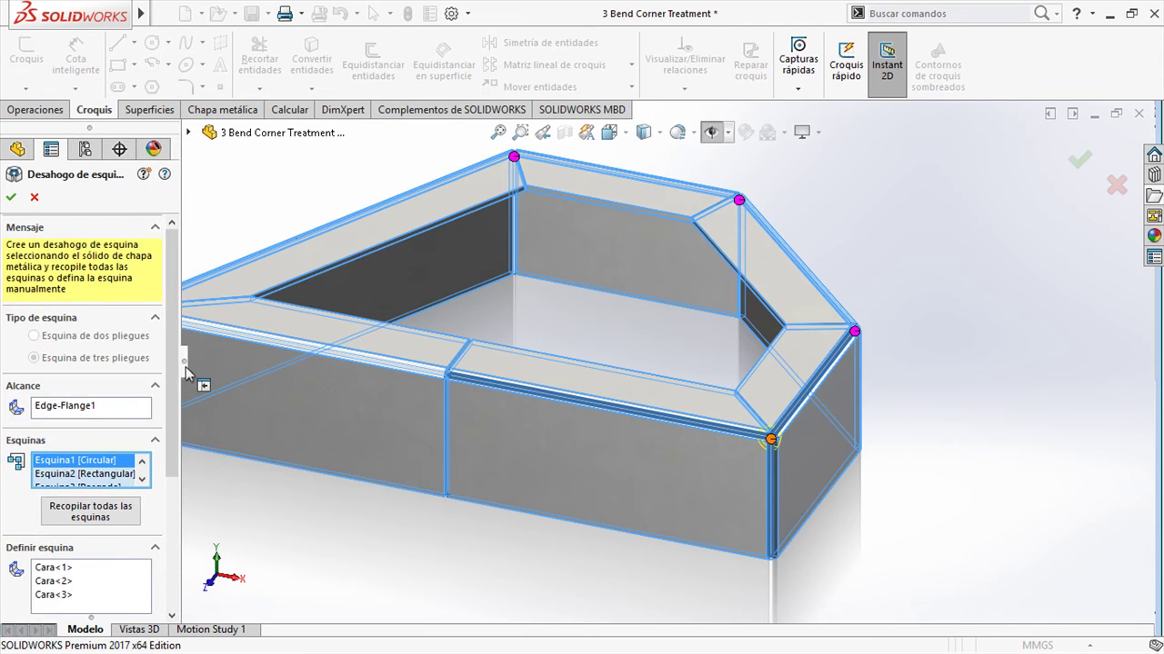
scroll(174, 518, "down", 3)
scroll(174, 518, "down", 1)
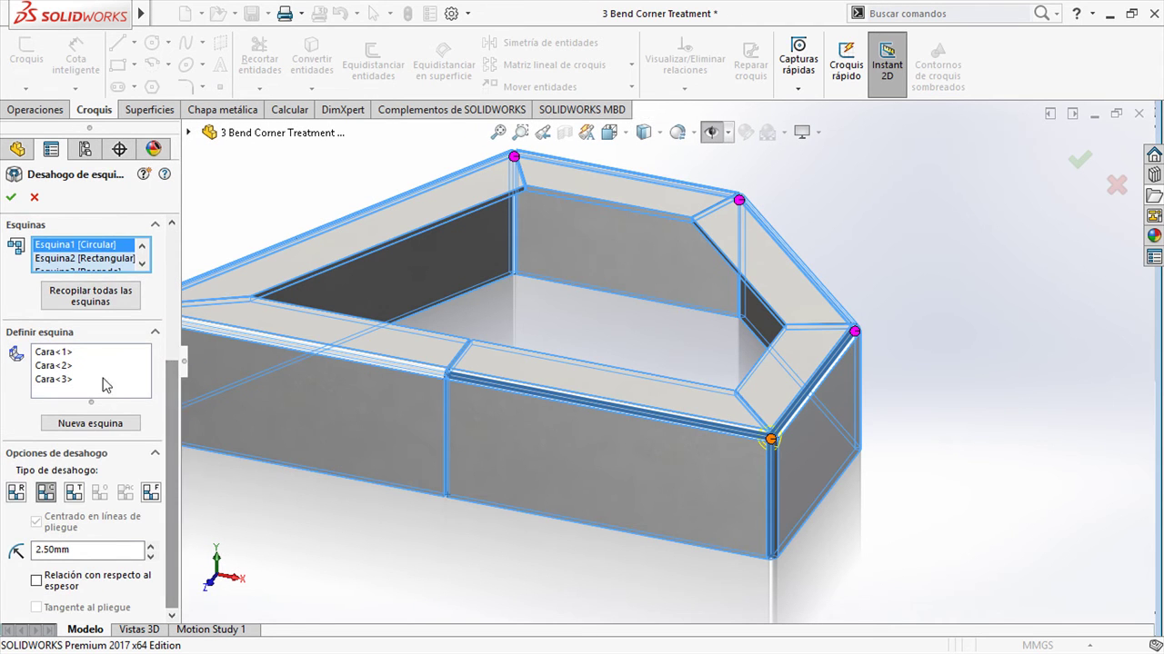
left_click(78, 266)
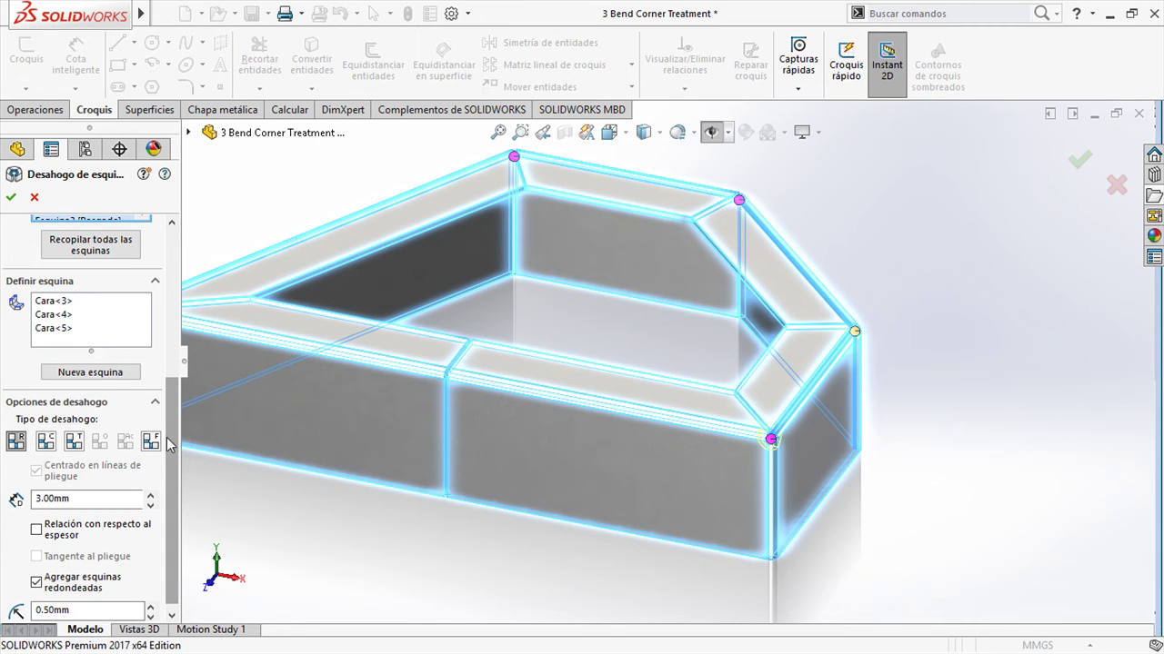
scroll(175, 435, "up", 5)
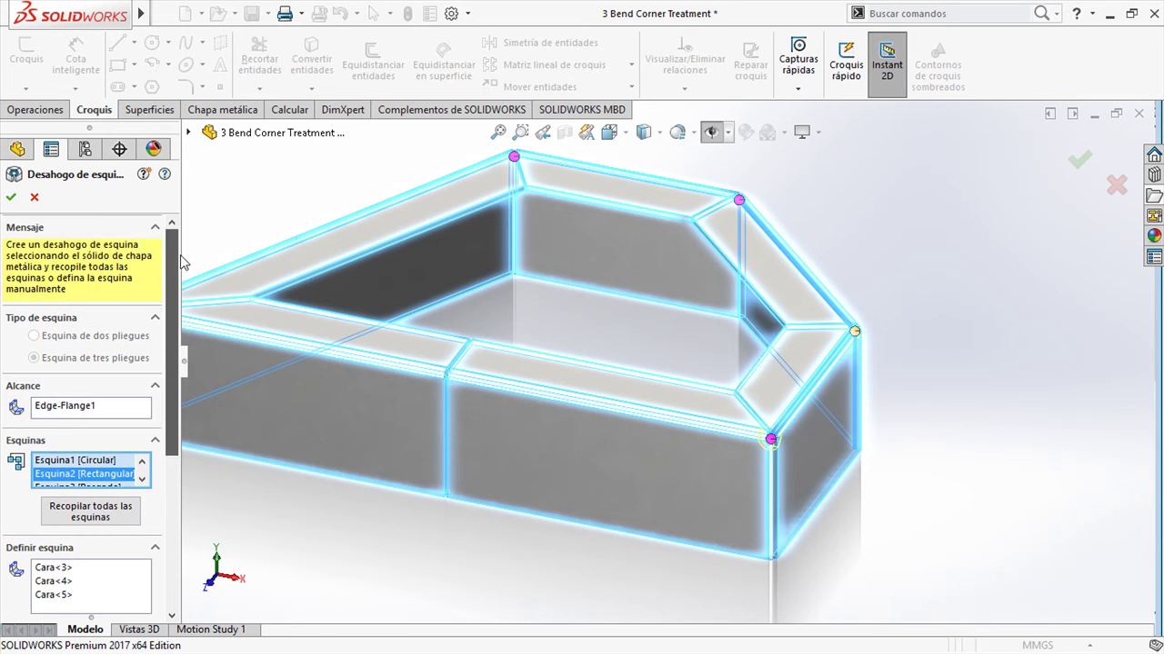
left_click(12, 198)
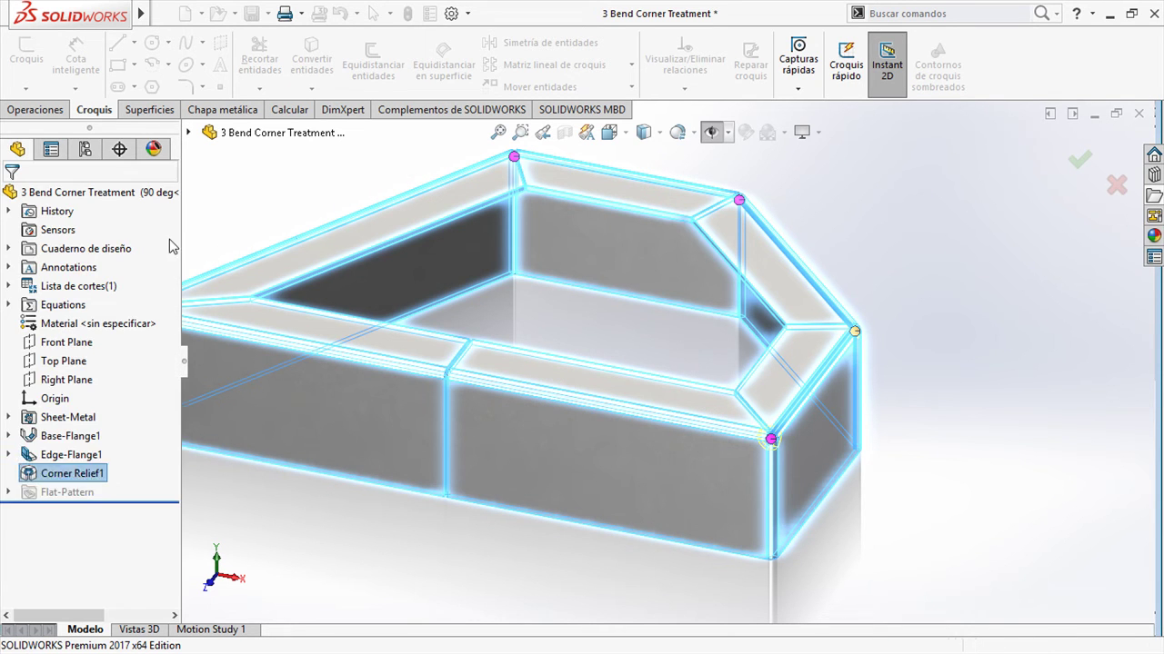
Open the drawing of the 3 Bend Corner Treatment part and examine the corner relief types labelled on its flat pattern.
right_click(133, 195)
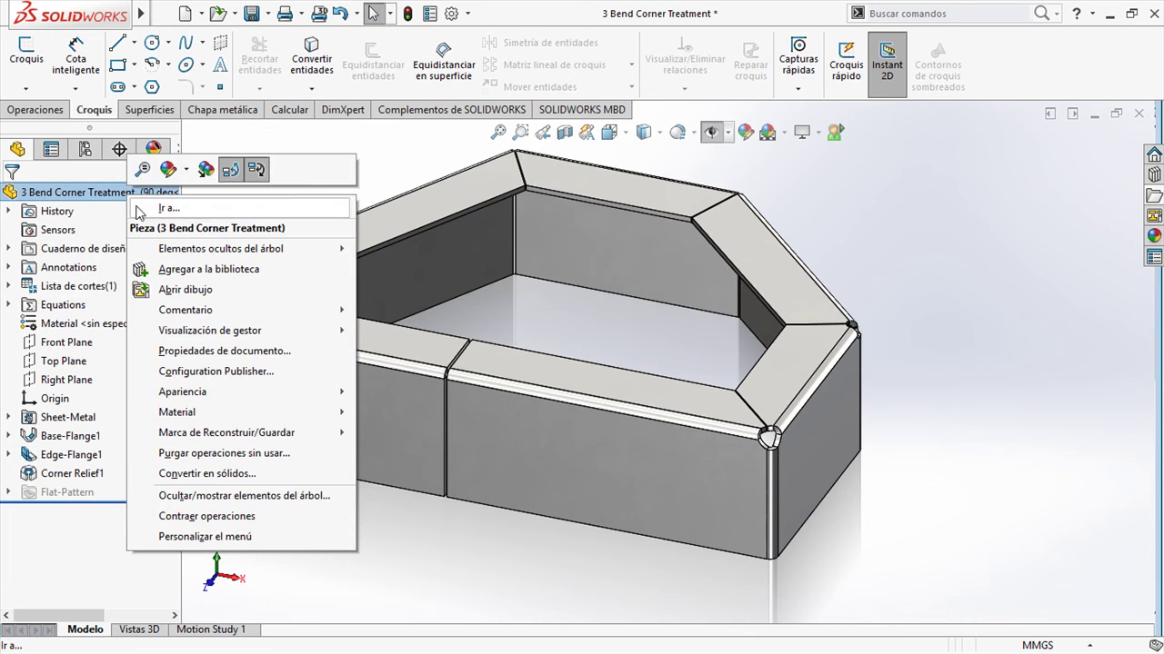
left_click(141, 286)
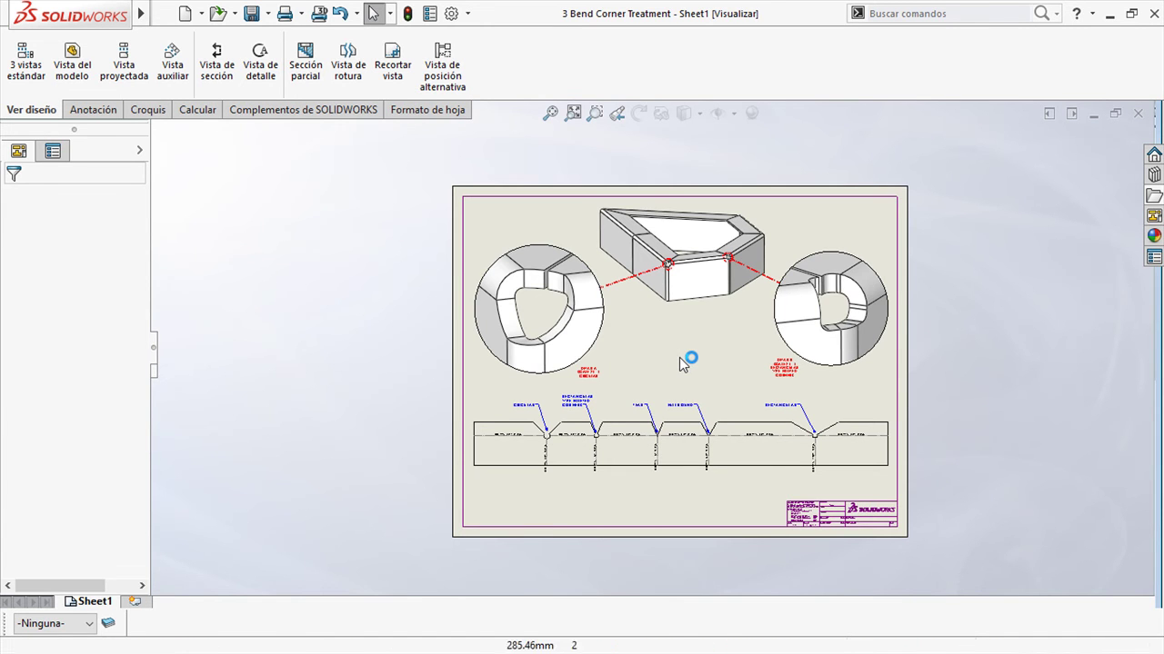
scroll(679, 357, "down", 1)
scroll(681, 327, "down", 1)
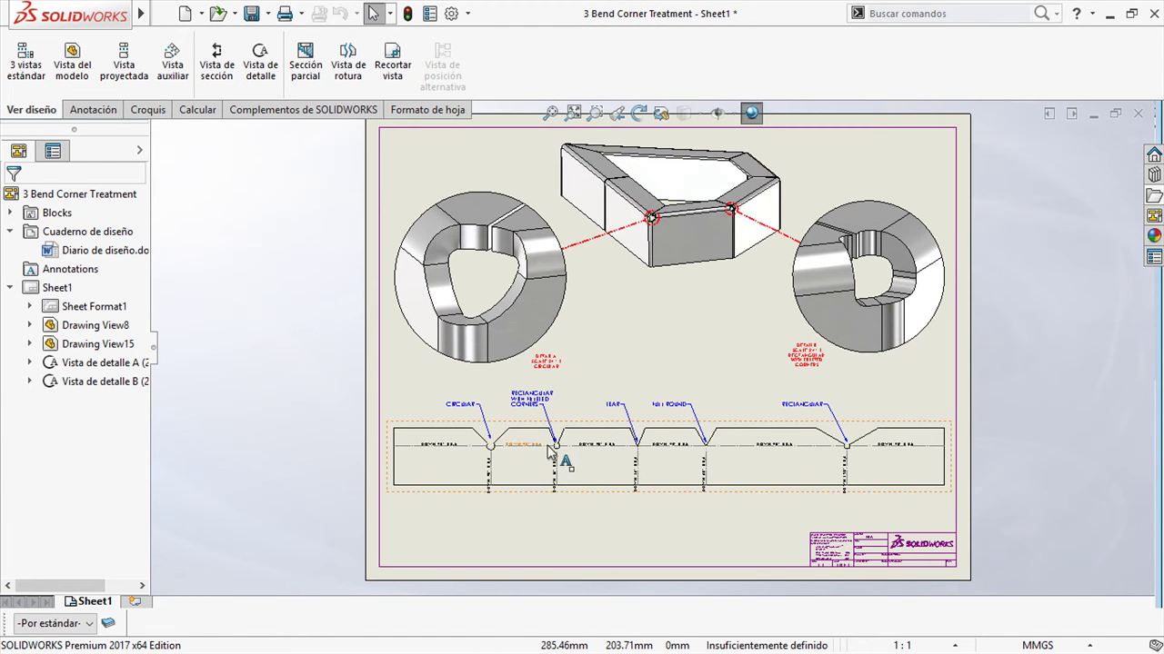
scroll(582, 448, "down", 2)
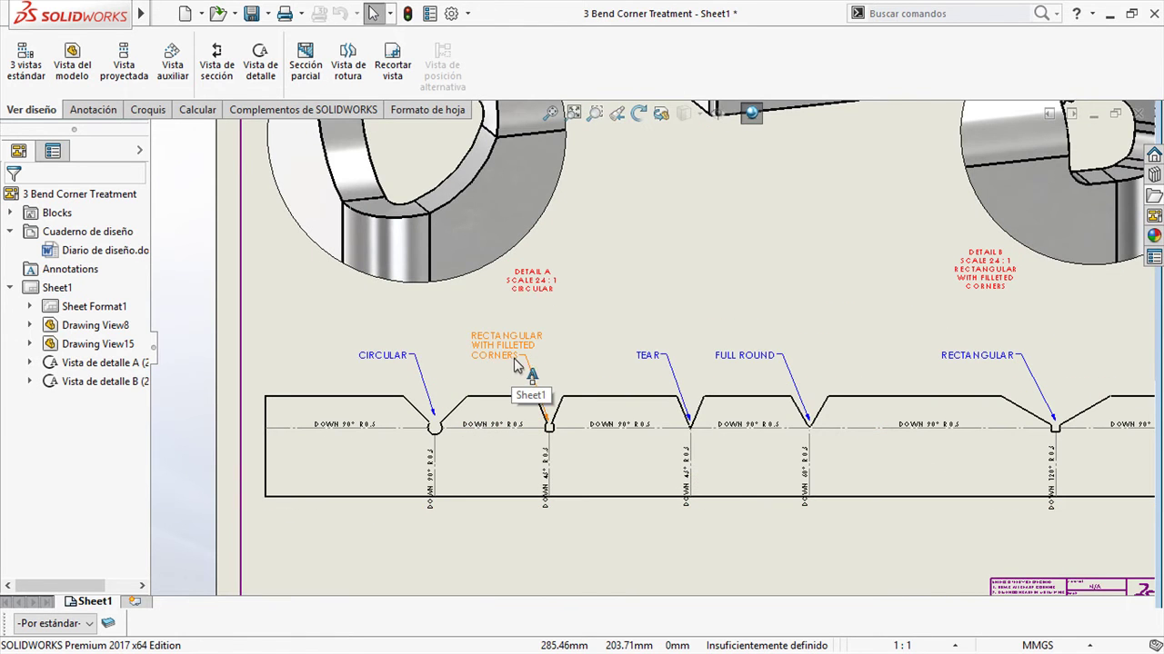
scroll(683, 373, "up", 1)
scroll(768, 371, "up", 3)
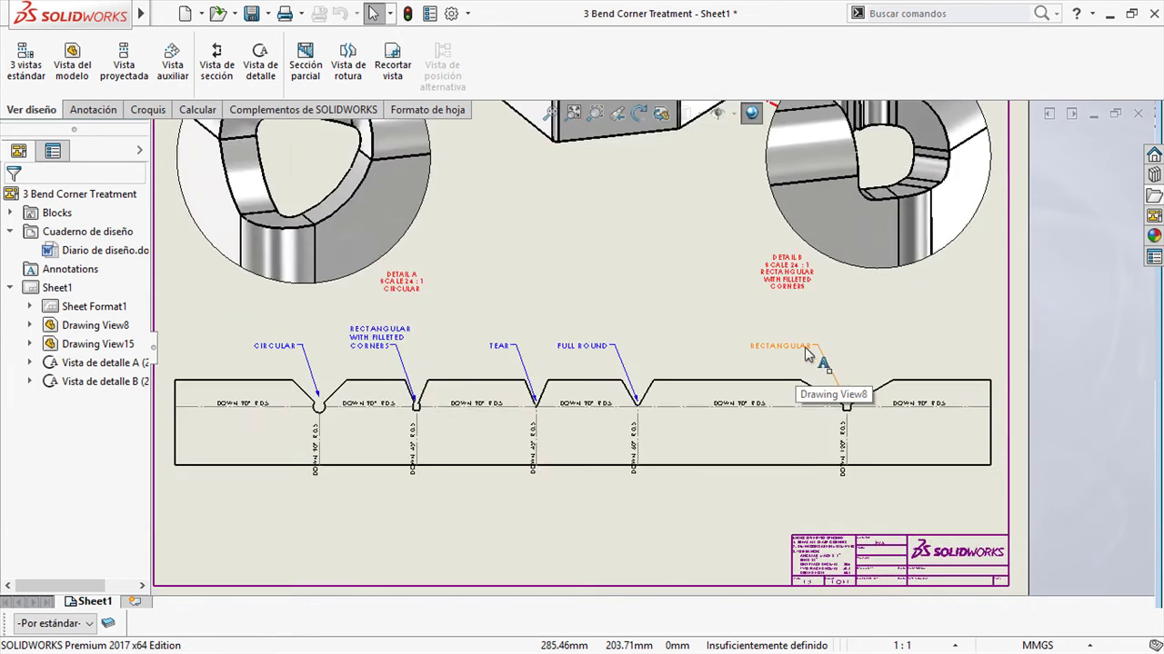
scroll(665, 281, "up", 3)
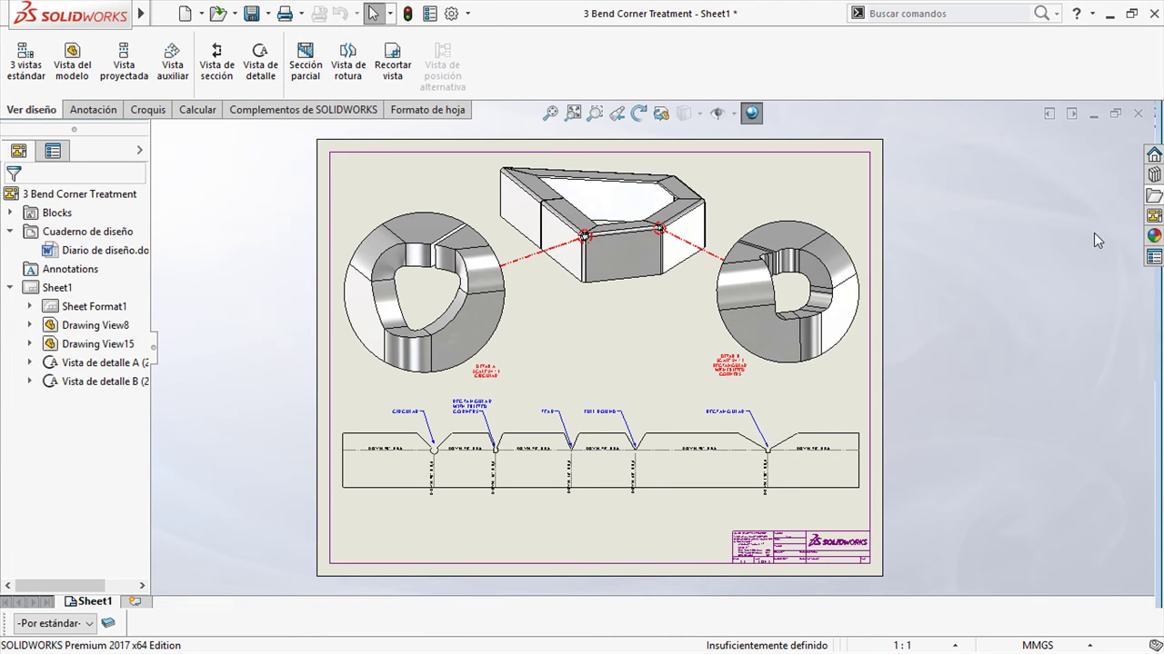
Switch to the PowerPoint presentation and advance to the assembly improvements slide.
key("super+Tab")
left_click(639, 259)
left_click(639, 259)
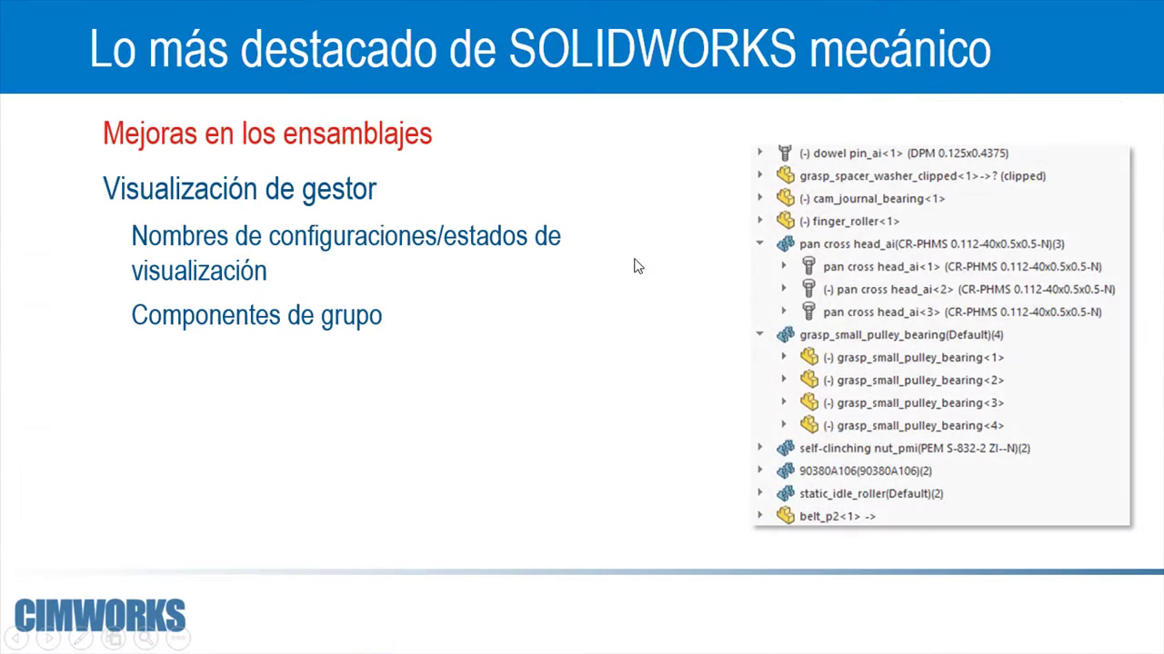
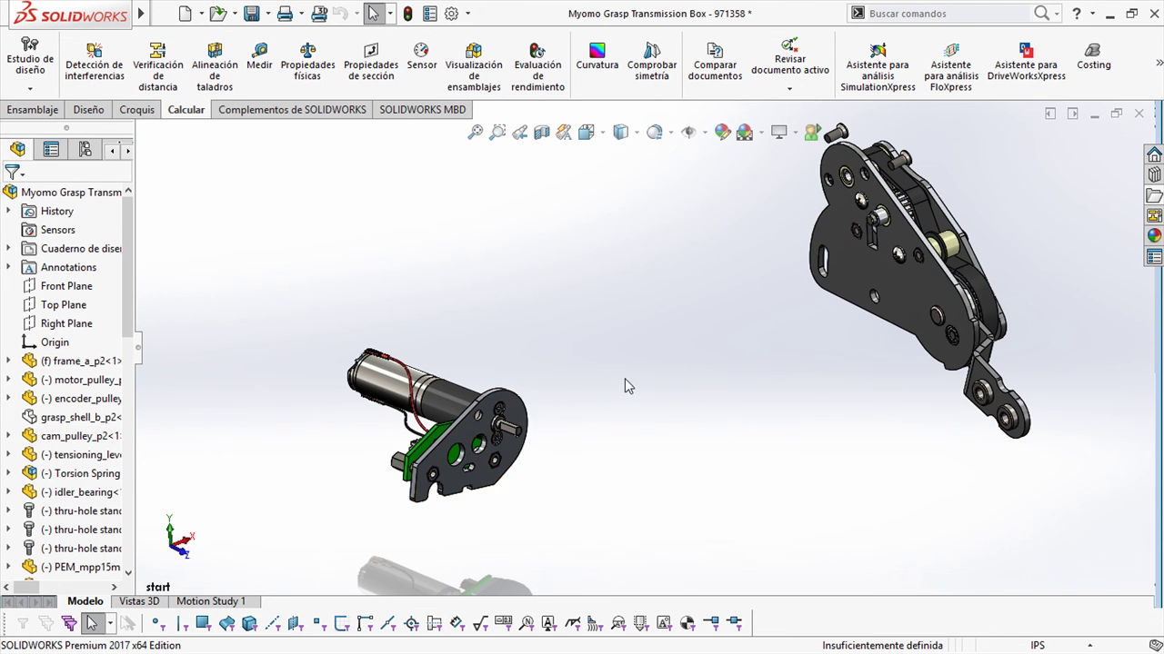
Mate the motor sub-assembly's plate face coincident with the outer face of the transmission frame plate.
left_click(651, 398)
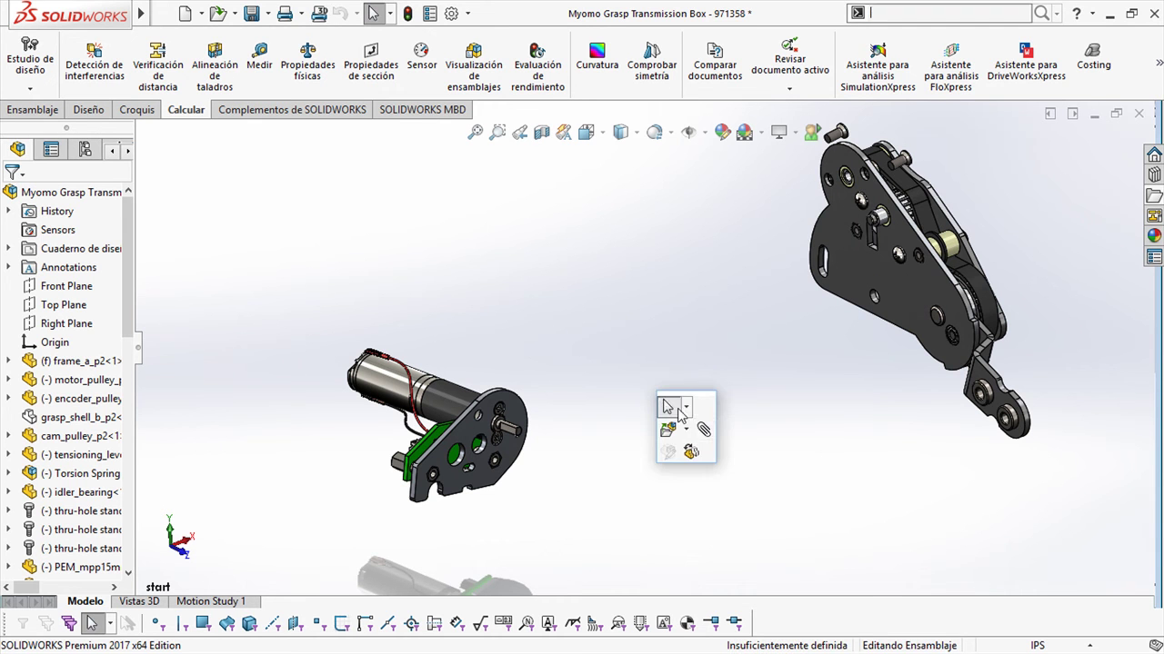
left_click(697, 425)
left_click(516, 416)
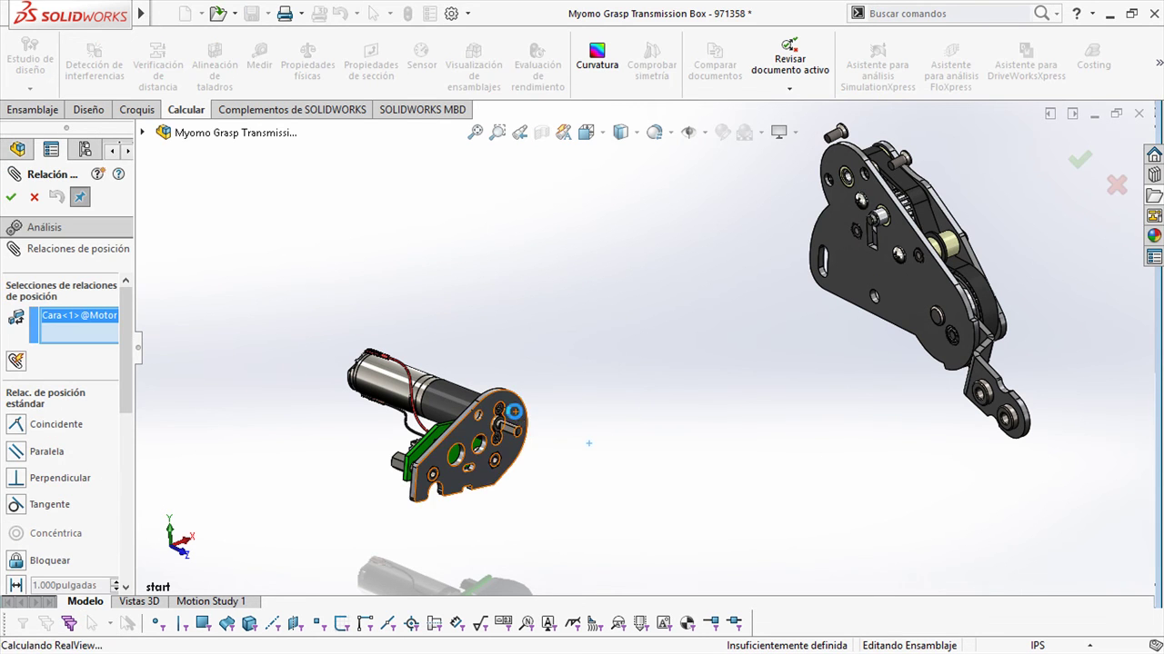
left_click(835, 204)
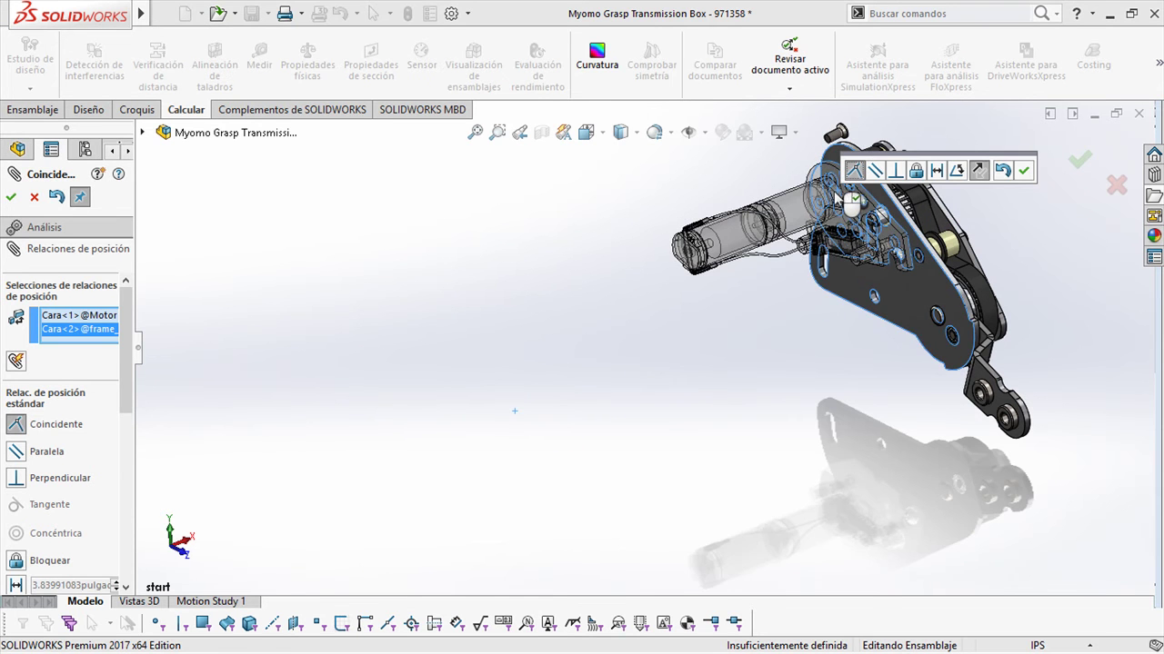
left_click(1024, 170)
left_click(1082, 159)
Add a concentric mate between the motor plate's rounded edge face and the frame's matching rounded edge face.
scroll(882, 174, "down", 3)
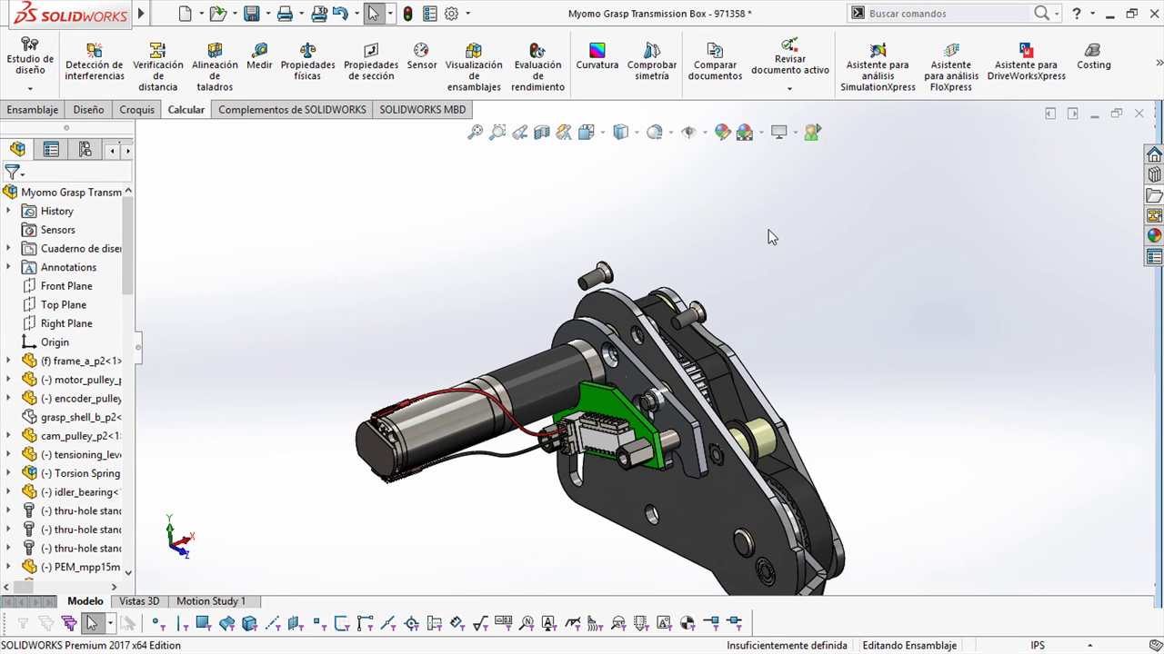
left_click(620, 310)
left_click_drag(620, 310, 626, 310)
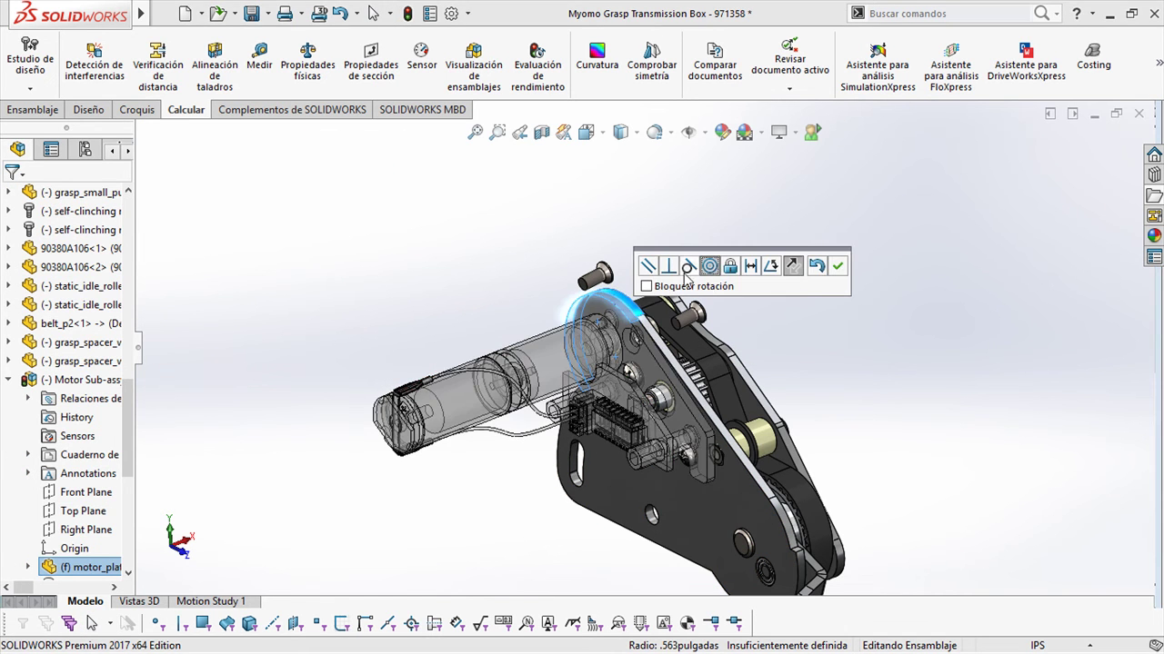
left_click(837, 265)
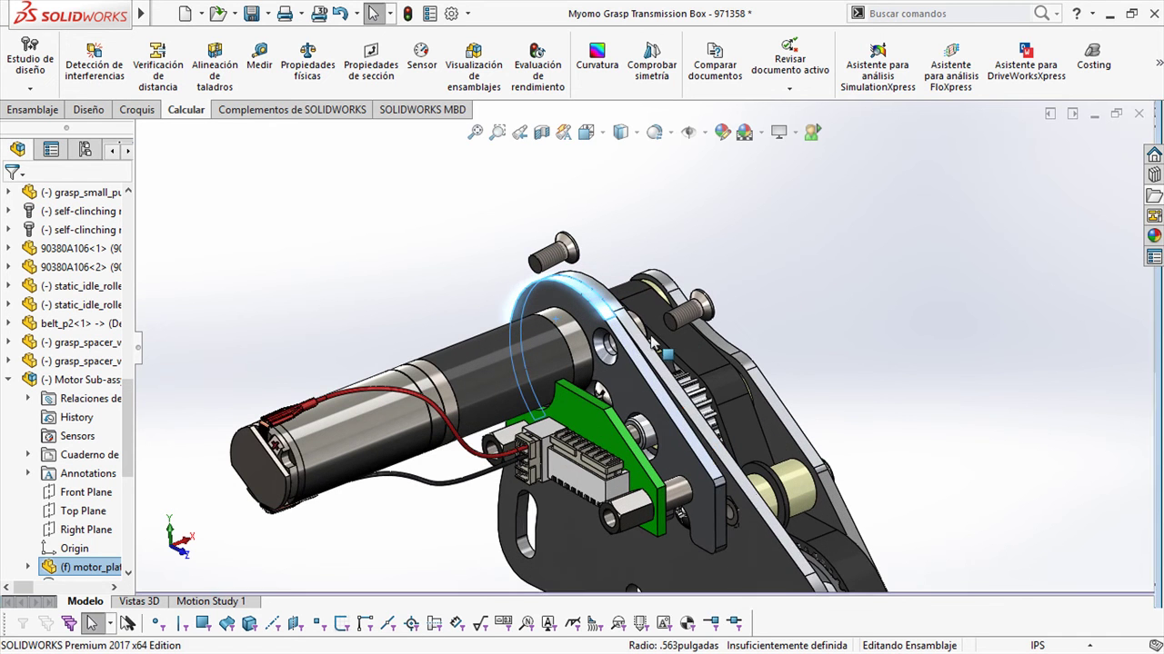
Add a parallel mate between the straight edge faces of the motor plate and the frame plate.
left_click(652, 345)
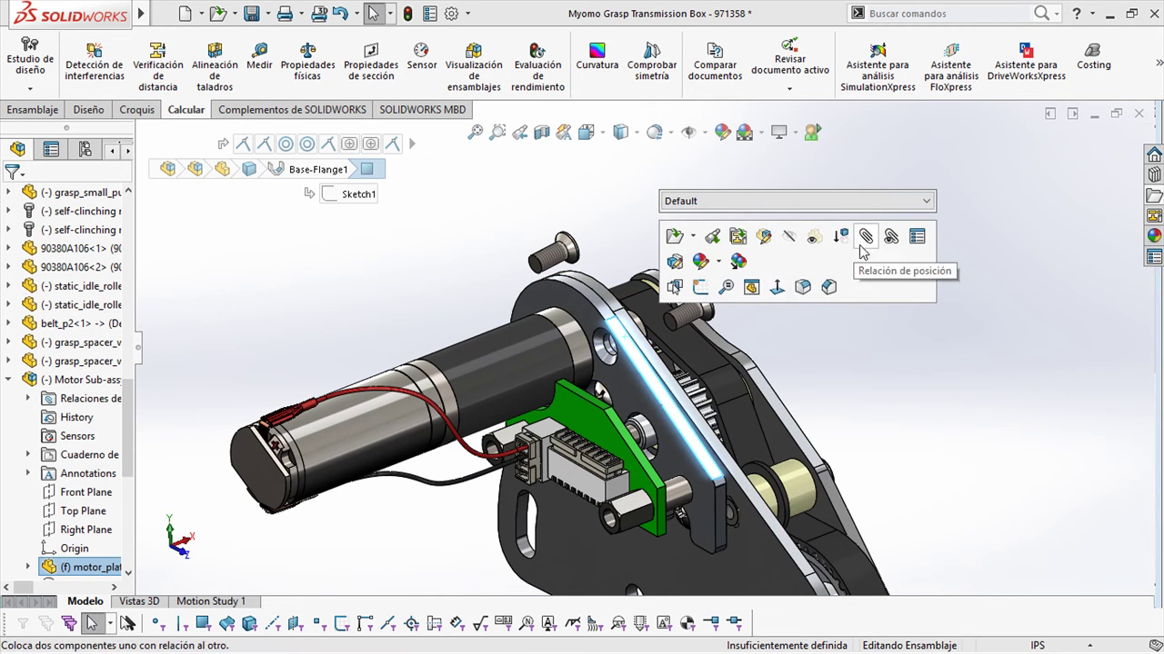
left_click(652, 358)
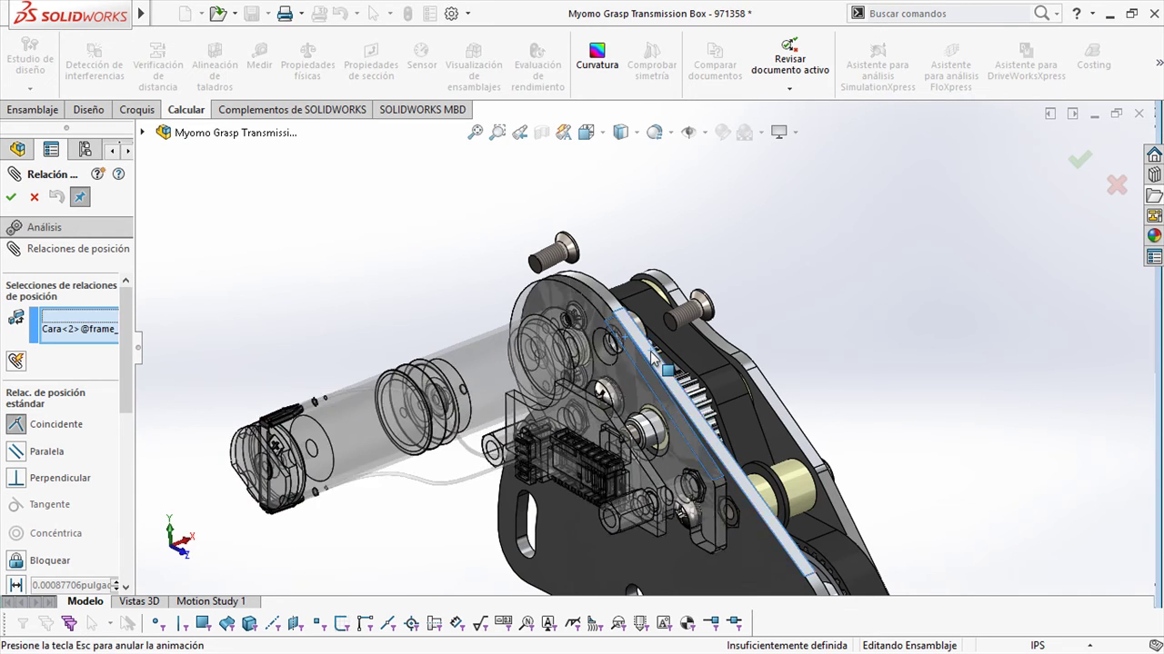
left_click(694, 379)
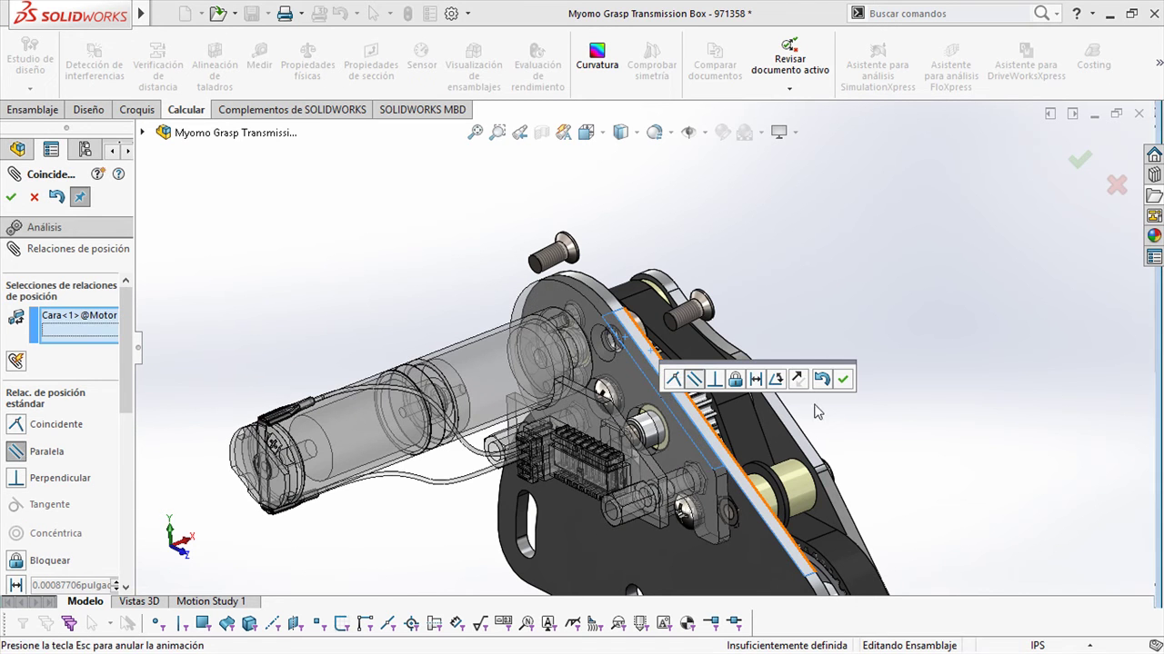
Mate the flat head screw nearer the circuit board coincident with the conical face of its countersunk hole in the motor plate.
middle_click_drag(878, 341, 917, 333)
scroll(552, 354, "down", 4)
middle_click_drag(576, 354, 670, 353)
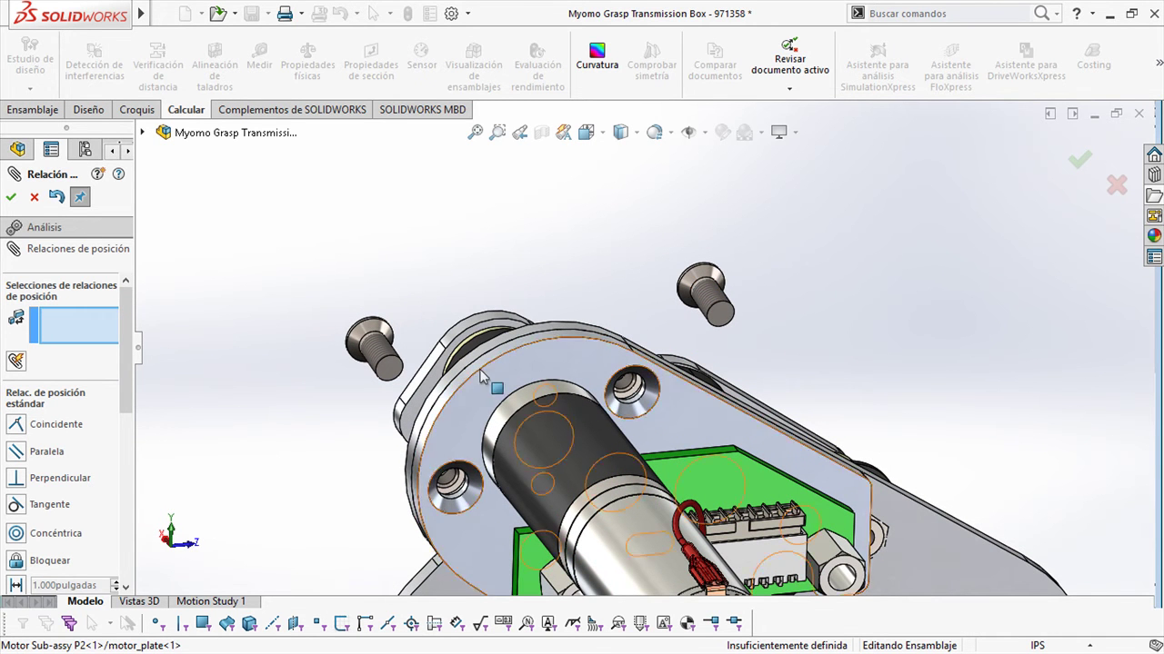
left_click(702, 289)
left_click(649, 403)
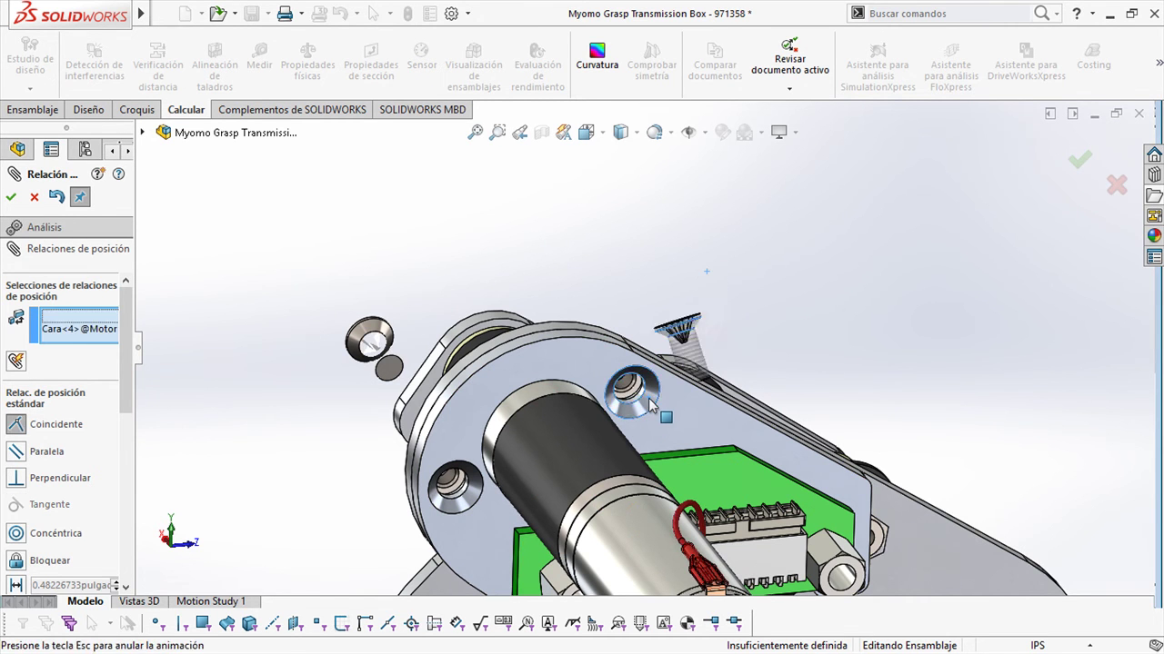
right_click(649, 405)
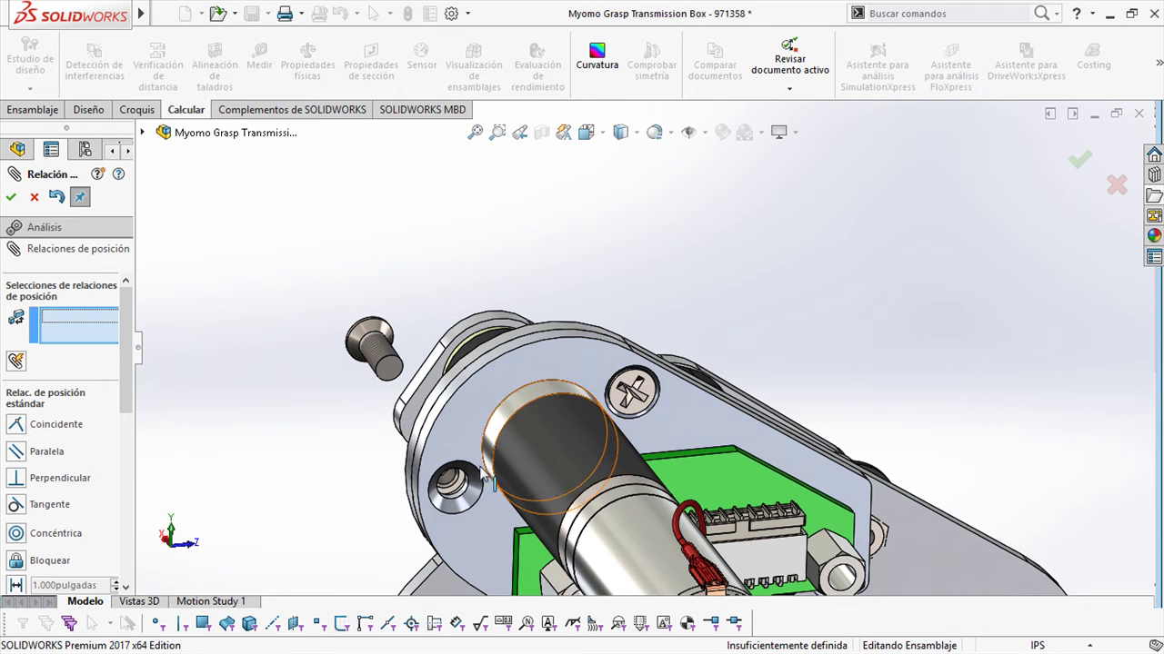
Mate the remaining flat head screw concentric with the motor plate's open countersunk hole and finish mating.
left_click(380, 354)
scroll(434, 459, "down", 3)
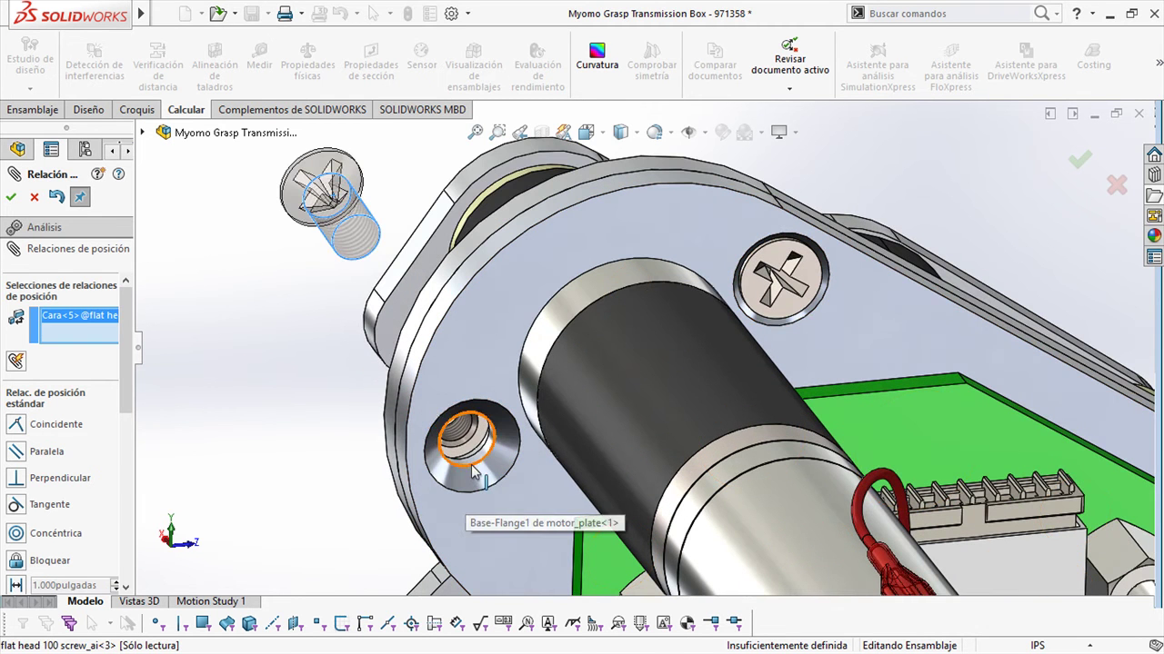
left_click(472, 462)
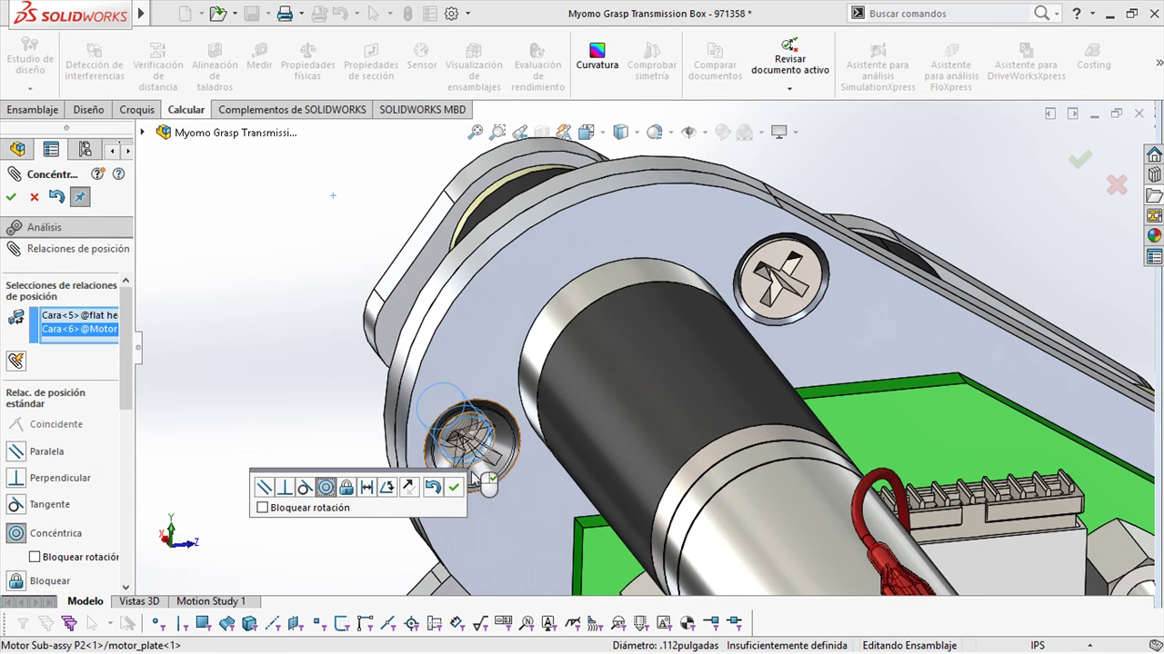
left_click(449, 483)
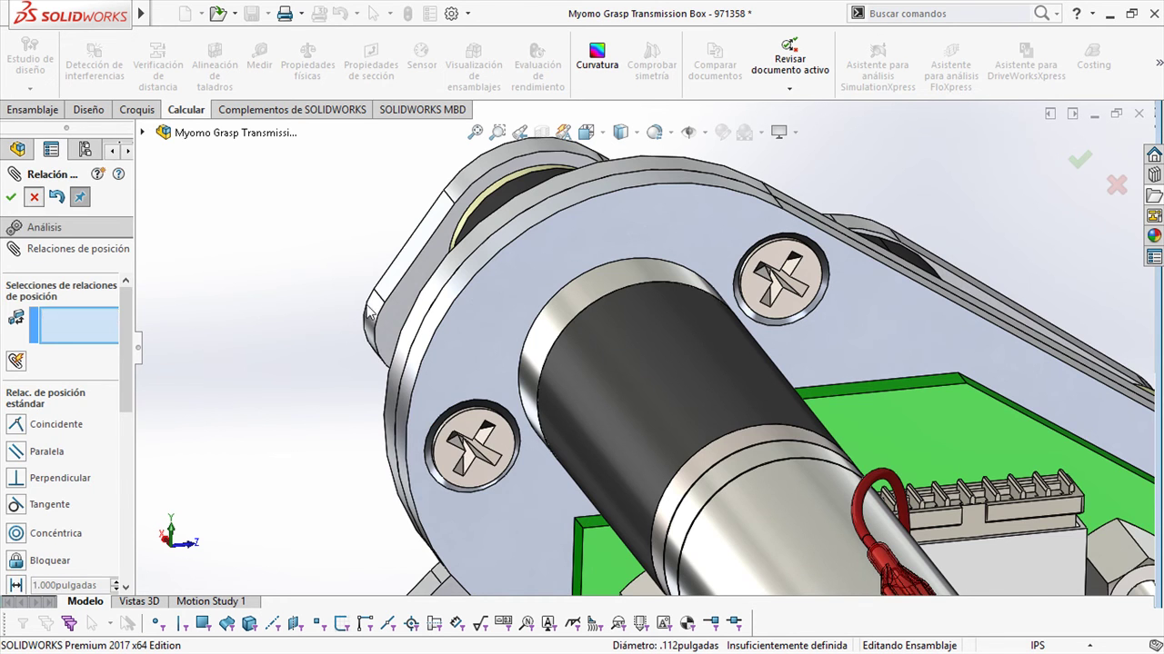
left_click(11, 196)
Set the assembly tree to hide configuration and display state names when only one exists, and to group component instances.
scroll(365, 319, "up", 5)
scroll(482, 324, "up", 2)
left_click_drag(145, 356, 274, 354)
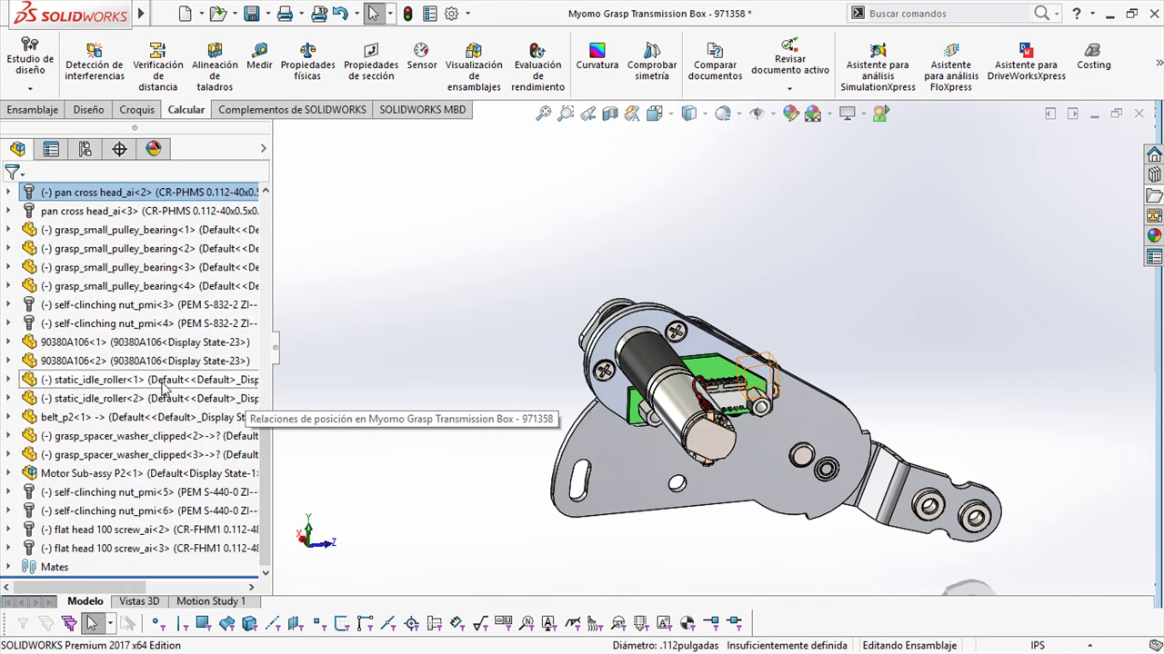
left_click_drag(269, 446, 275, 198)
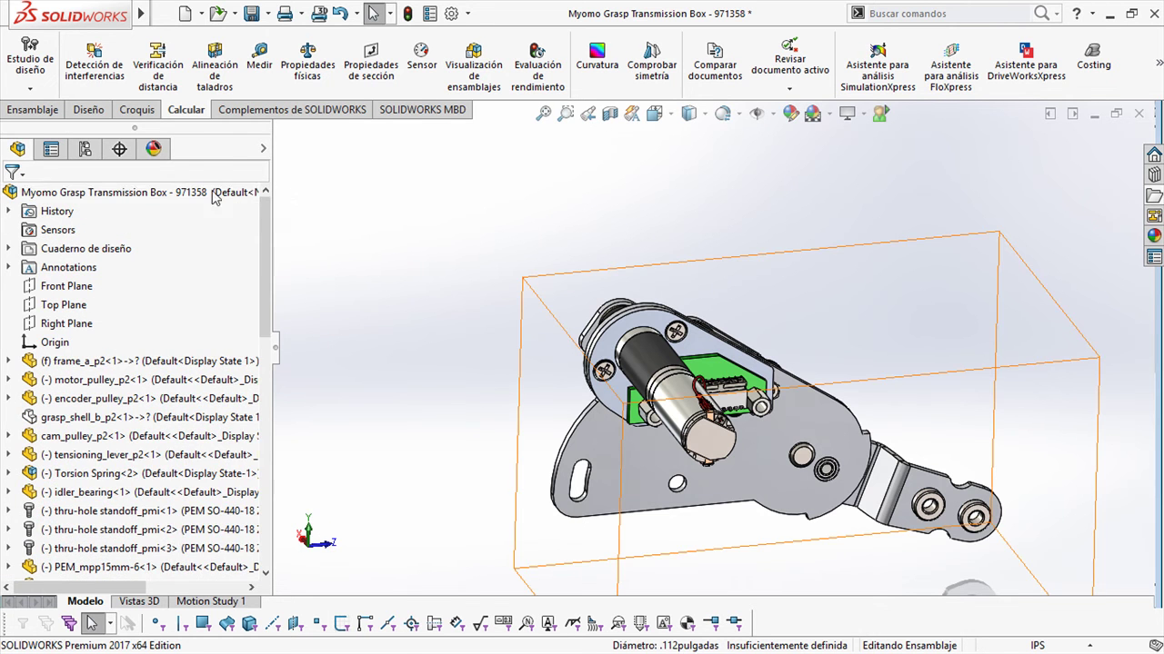
right_click(128, 198)
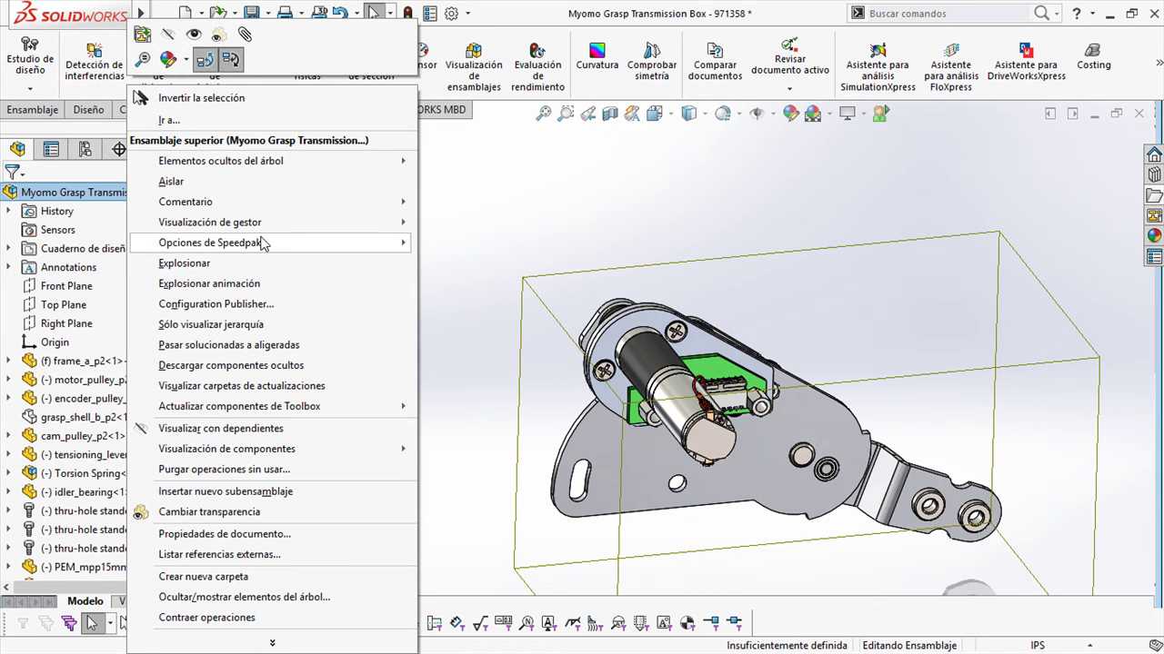
mouse_move(258, 227)
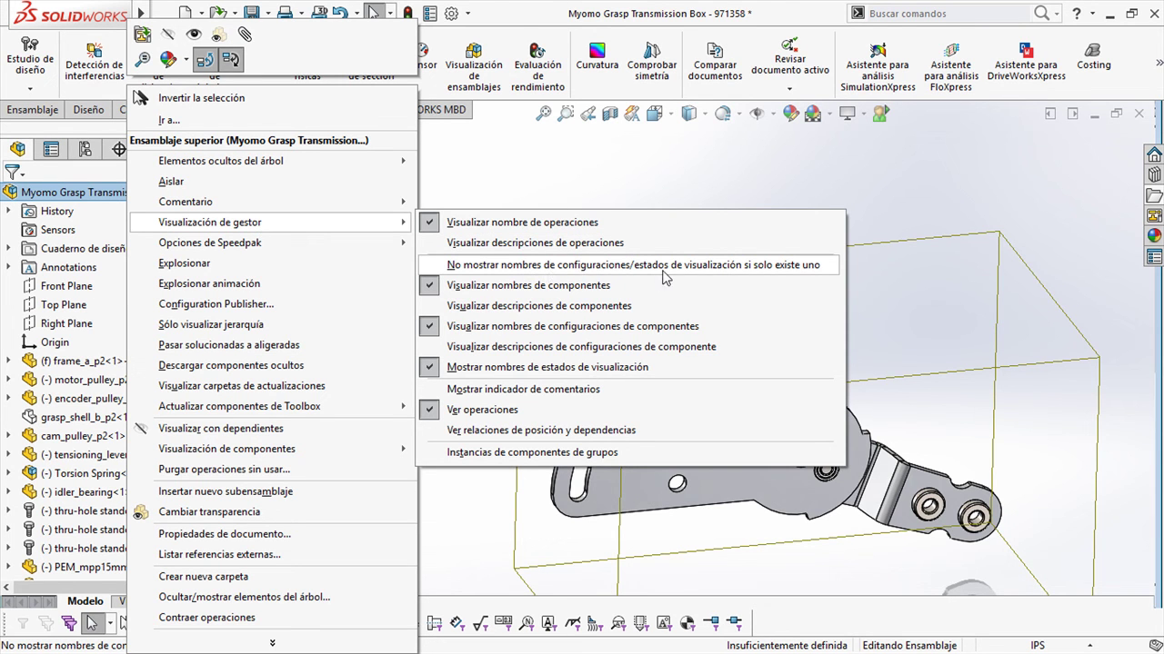
left_click(693, 270)
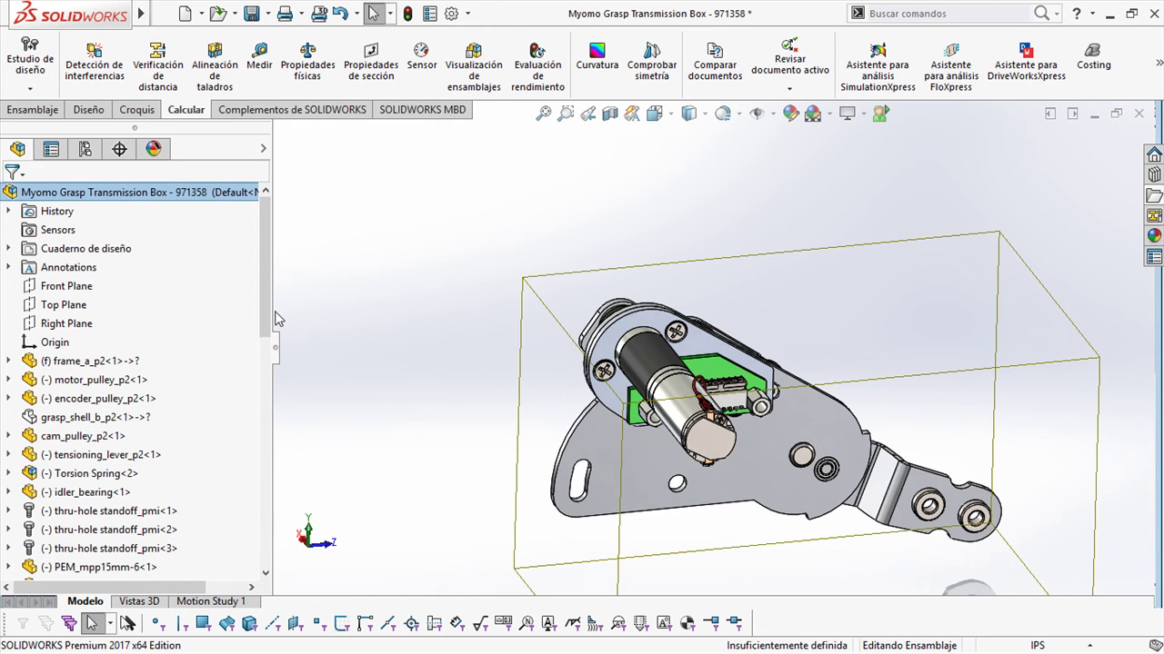
right_click(163, 194)
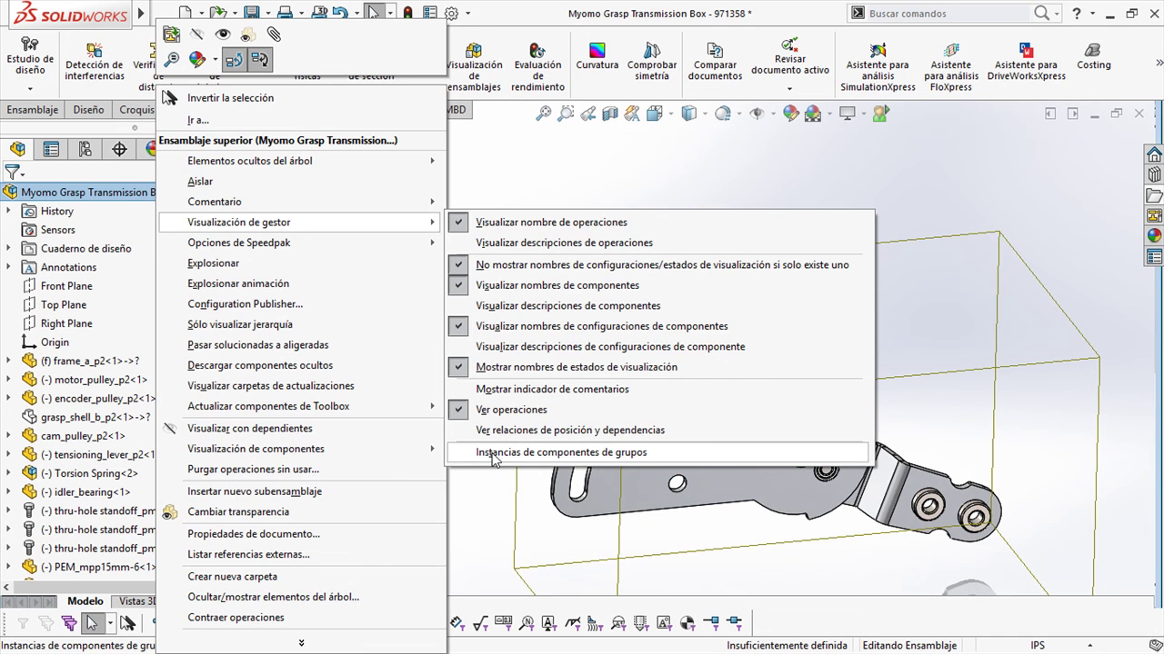
left_click(494, 453)
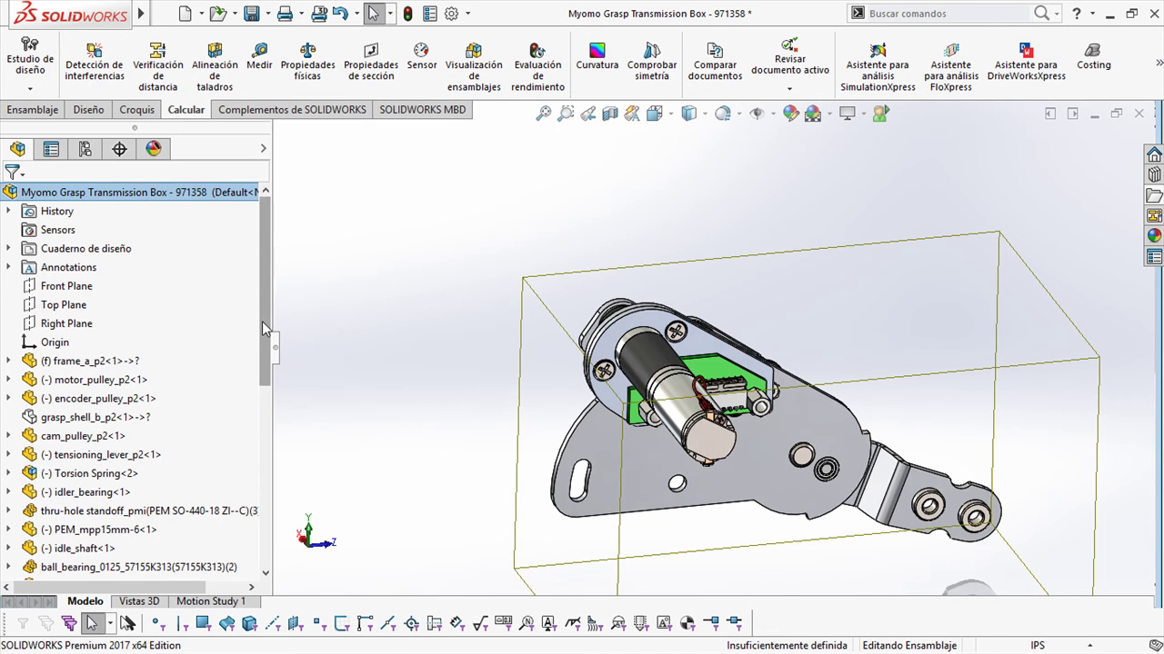
Examine the grouped instances of the thru-hole standoff and the ball bearing in the assembly tree.
scroll(263, 353, "down", 1)
scroll(262, 353, "down", 1)
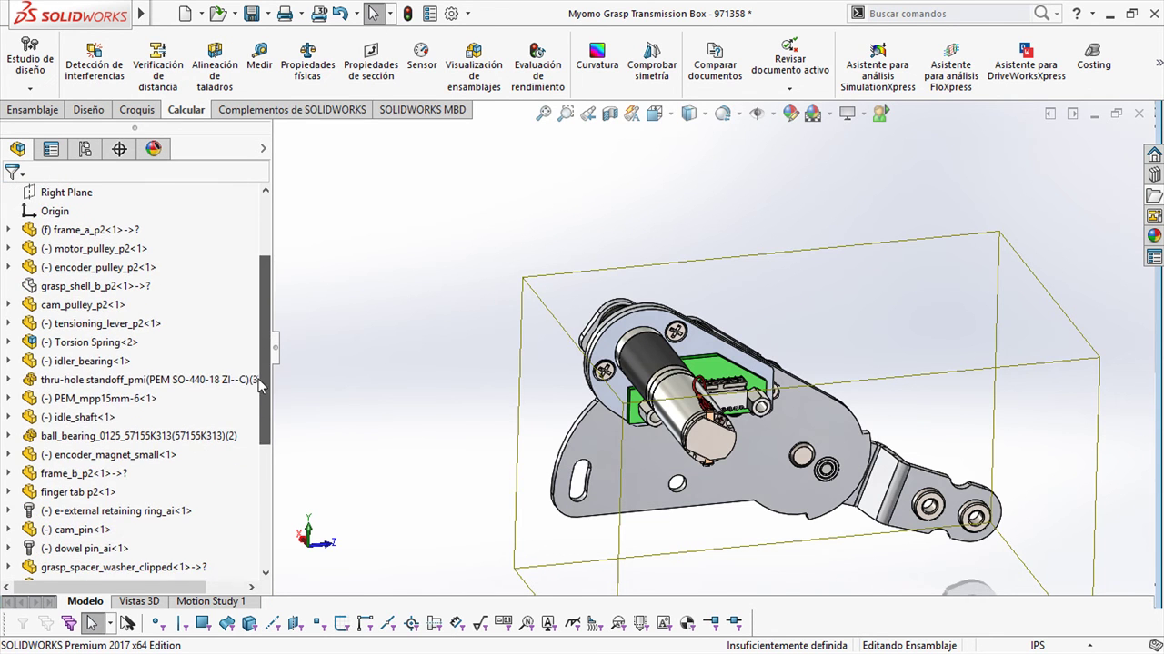
left_click(9, 381)
left_click(9, 382)
left_click(9, 436)
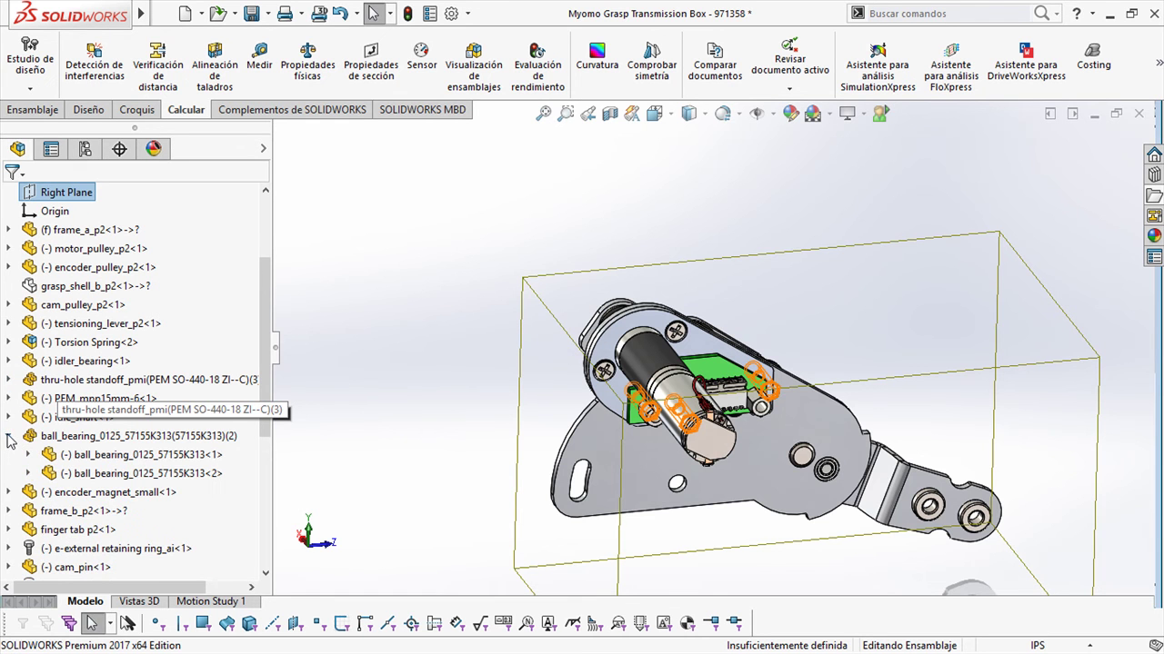
left_click(9, 381)
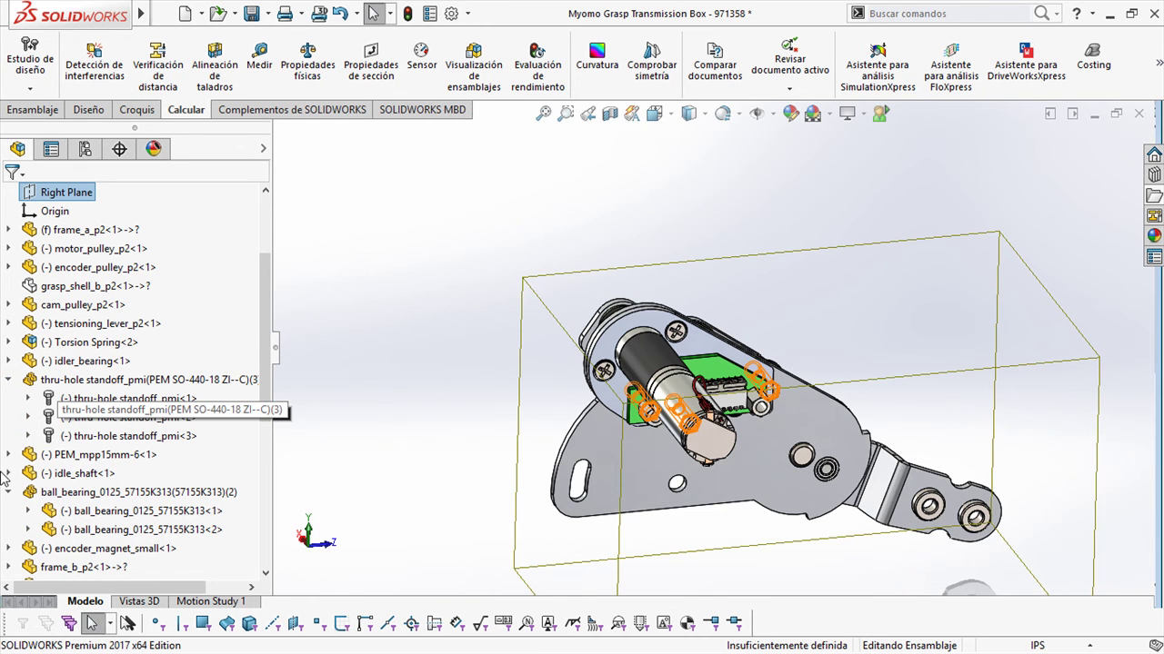
left_click(8, 381)
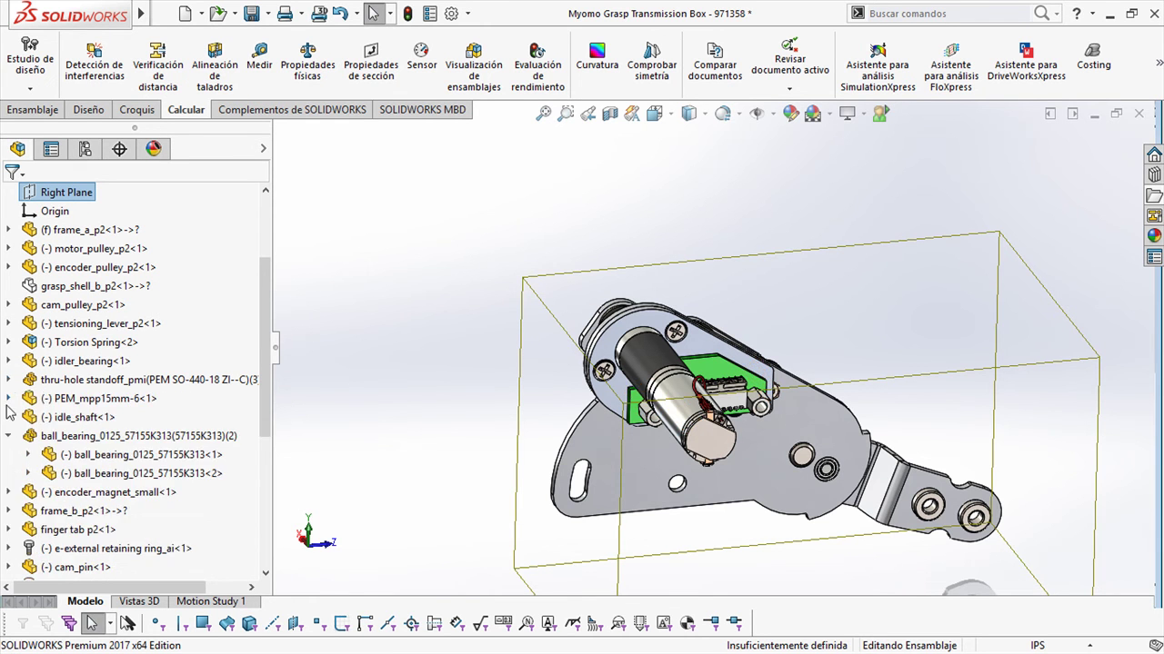
left_click(9, 437)
left_click_drag(270, 354, 280, 284)
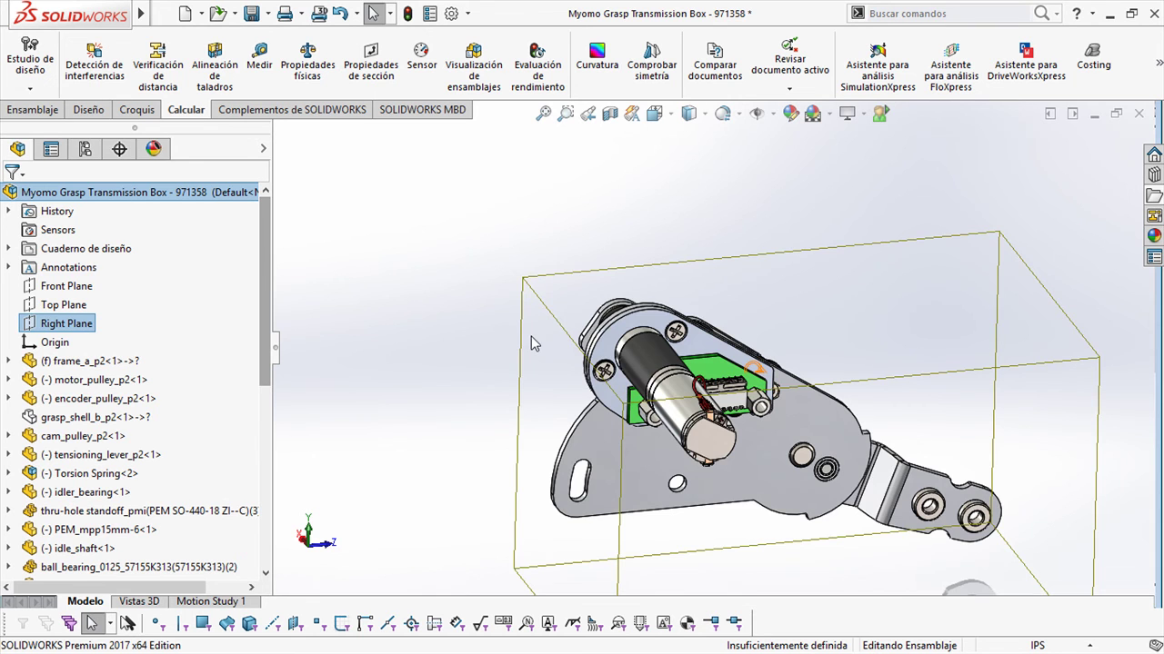
Open the motor_maxon_RE13-118482 sub-assembly from the motor's gearbox body in the transmission box.
scroll(714, 349, "up", 2)
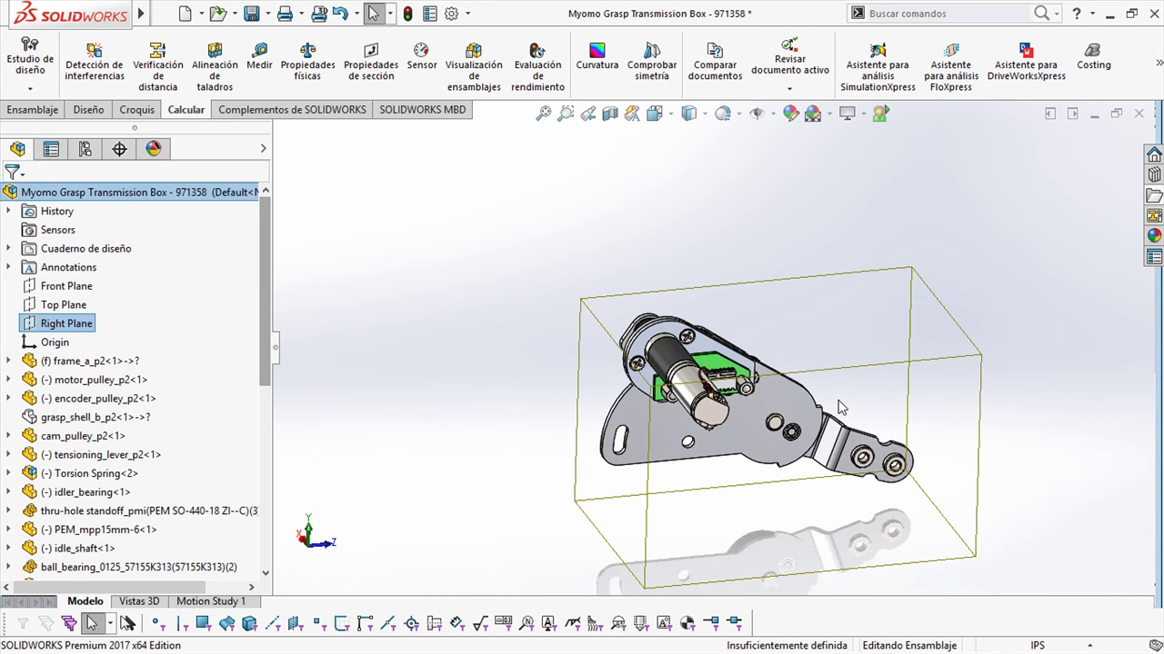
scroll(778, 389, "down", 1)
middle_click_drag(778, 386, 682, 356)
scroll(729, 304, "down", 4)
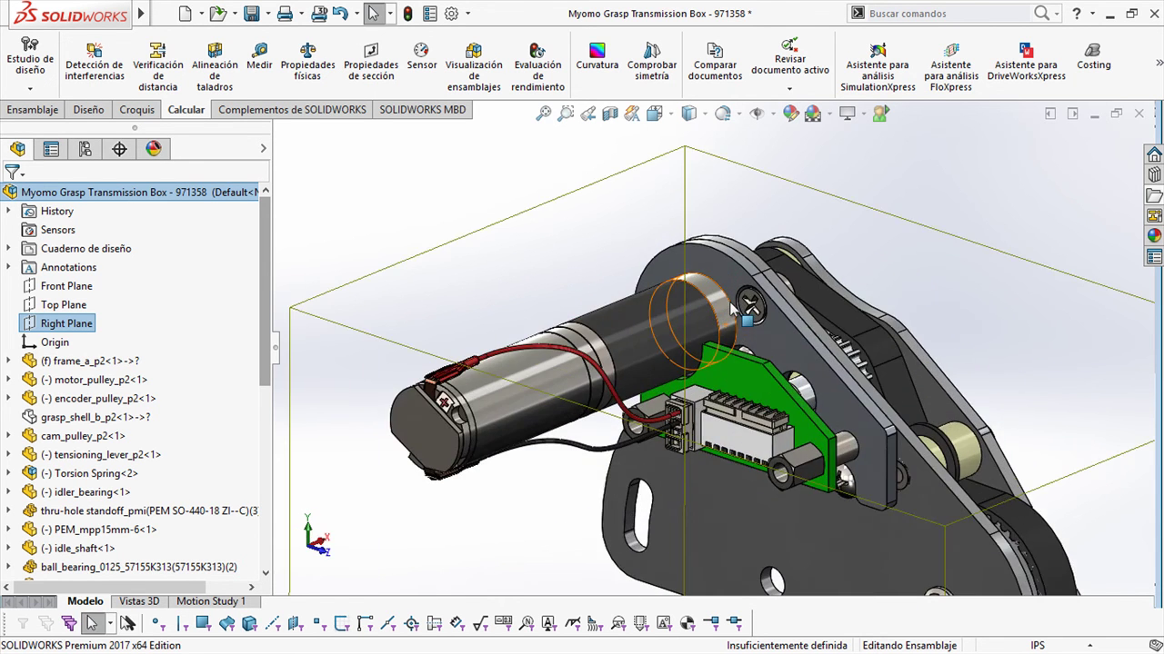
left_click(636, 316)
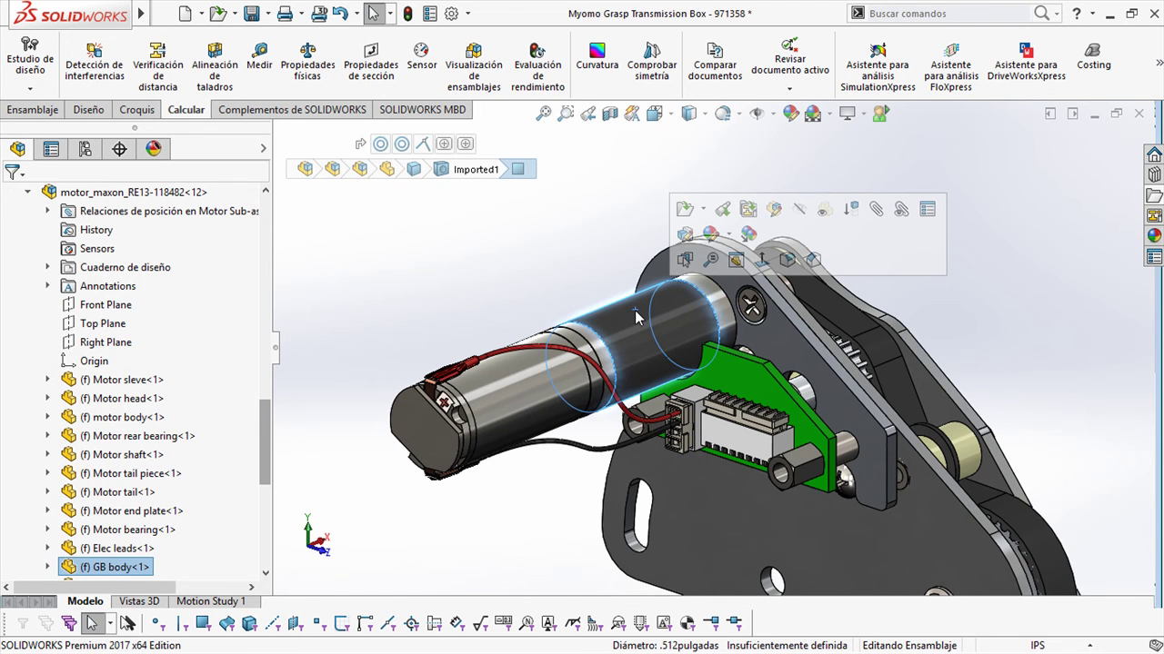
left_click(703, 210)
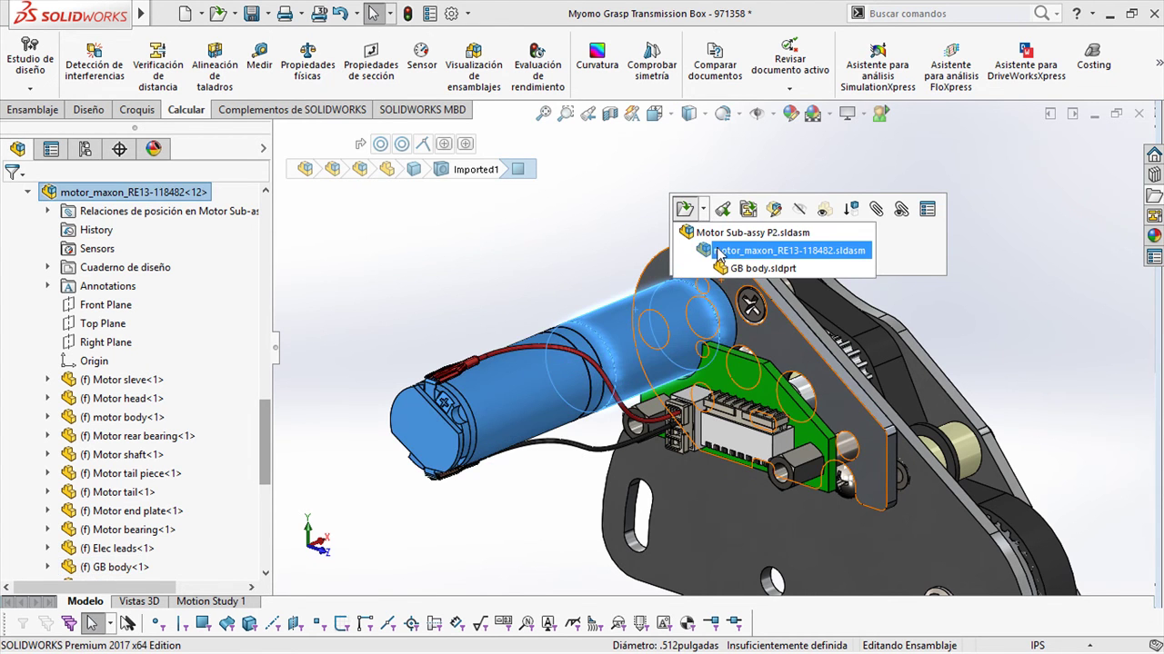
left_click(782, 250)
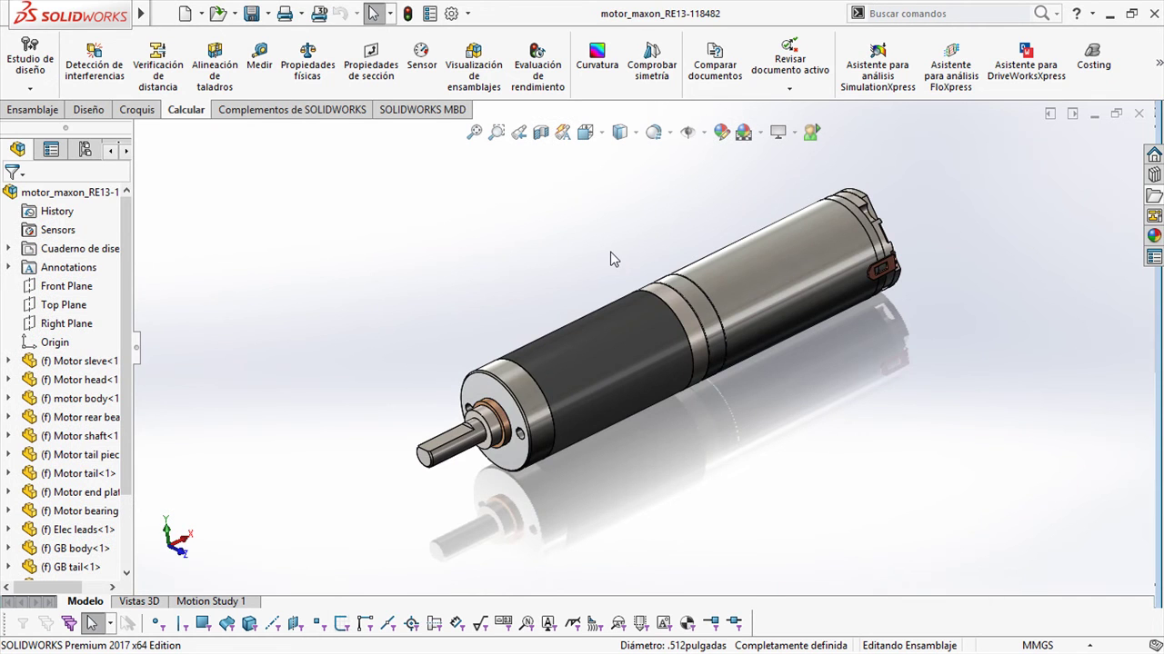
Save the motor assembly as a copy and open it, using Part (*.prt;*.sldprt) format with geometric references preserved, overwriting motor_maxon_RE13-118482.SLDPRT.
left_click(264, 13)
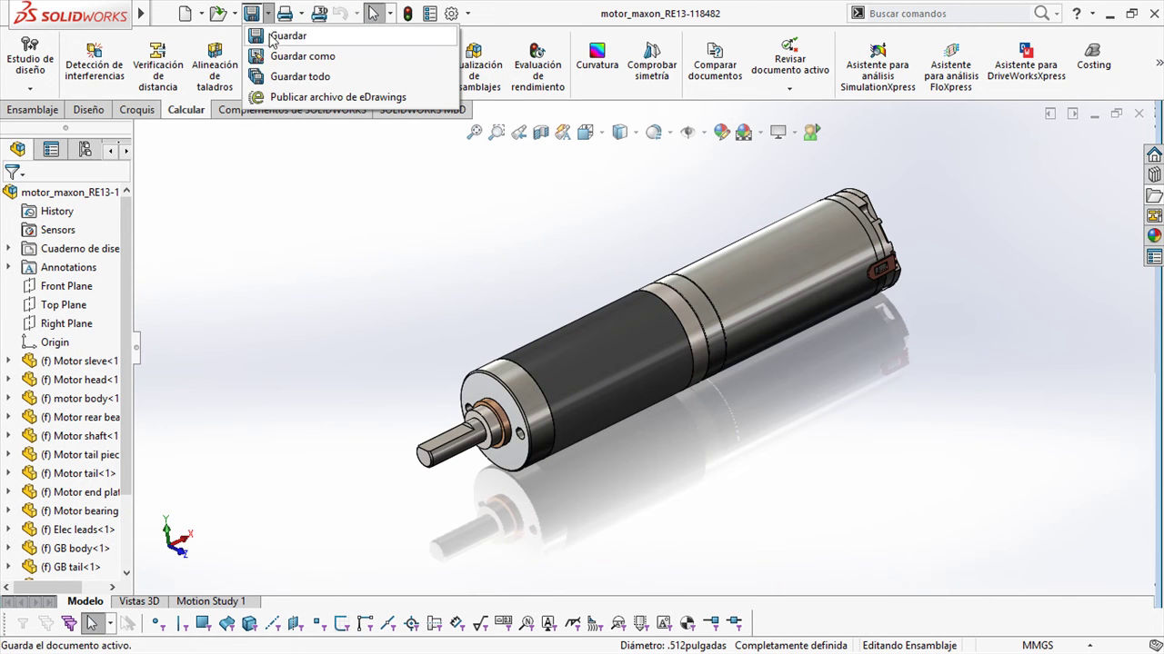
left_click(280, 55)
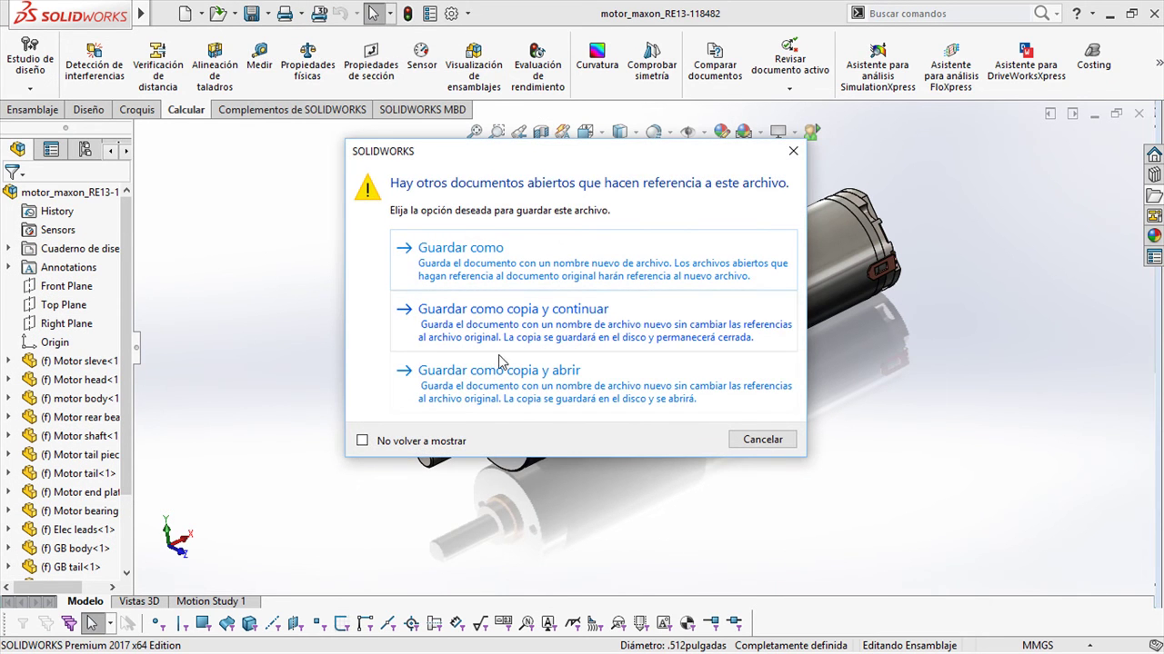
left_click(519, 375)
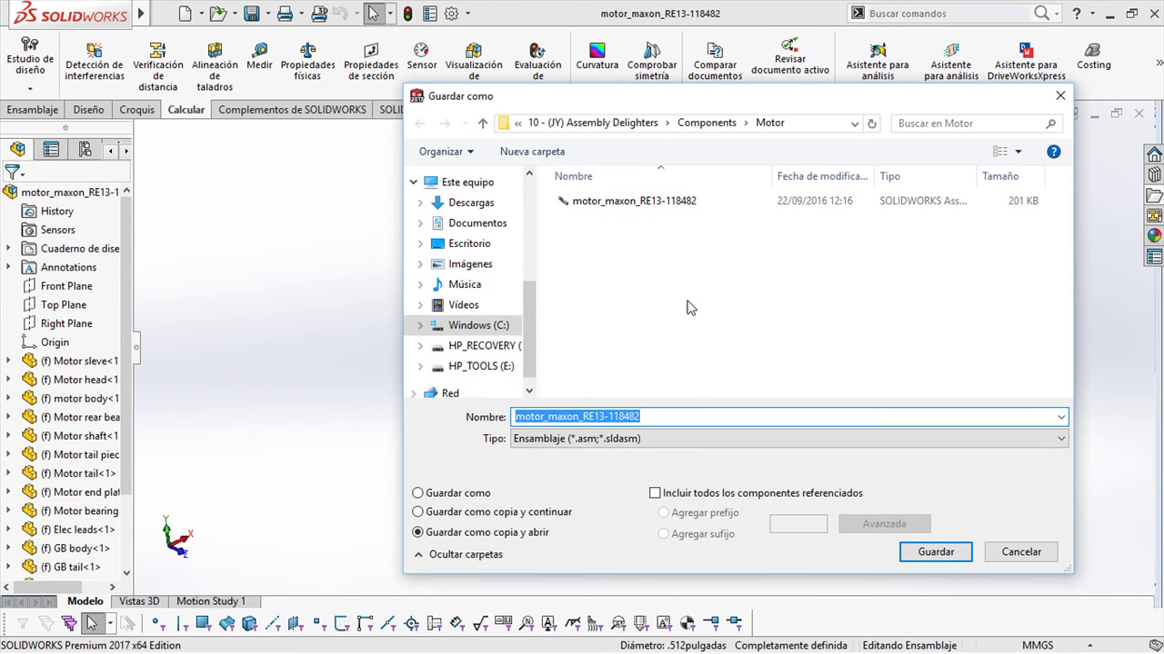
left_click(653, 442)
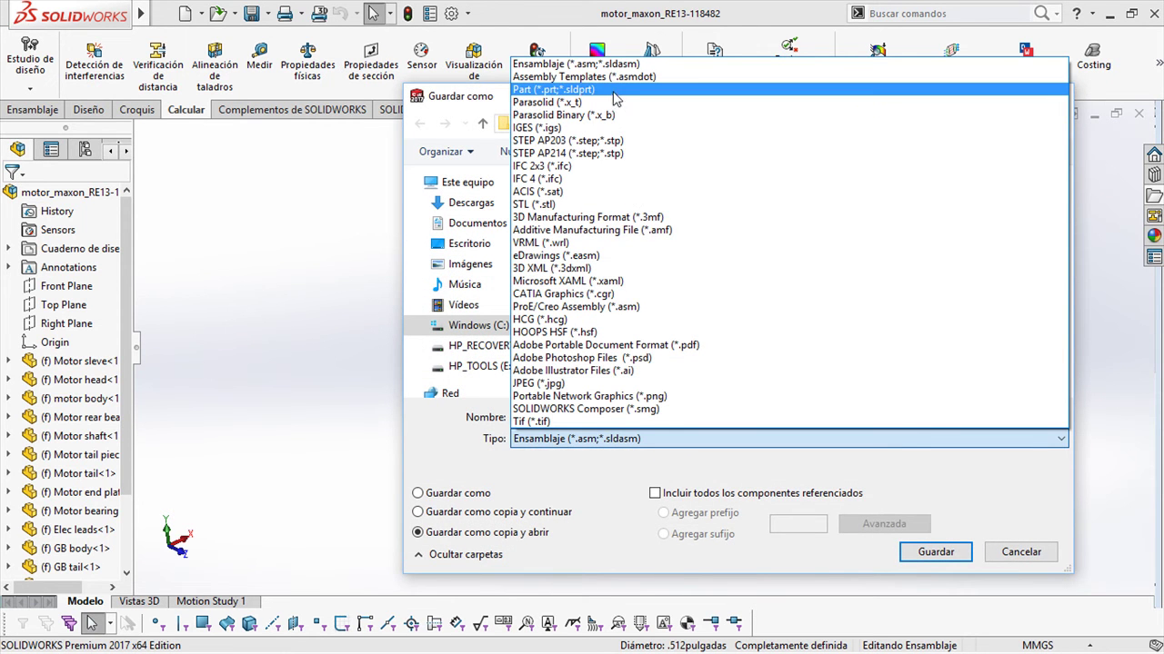
left_click(583, 95)
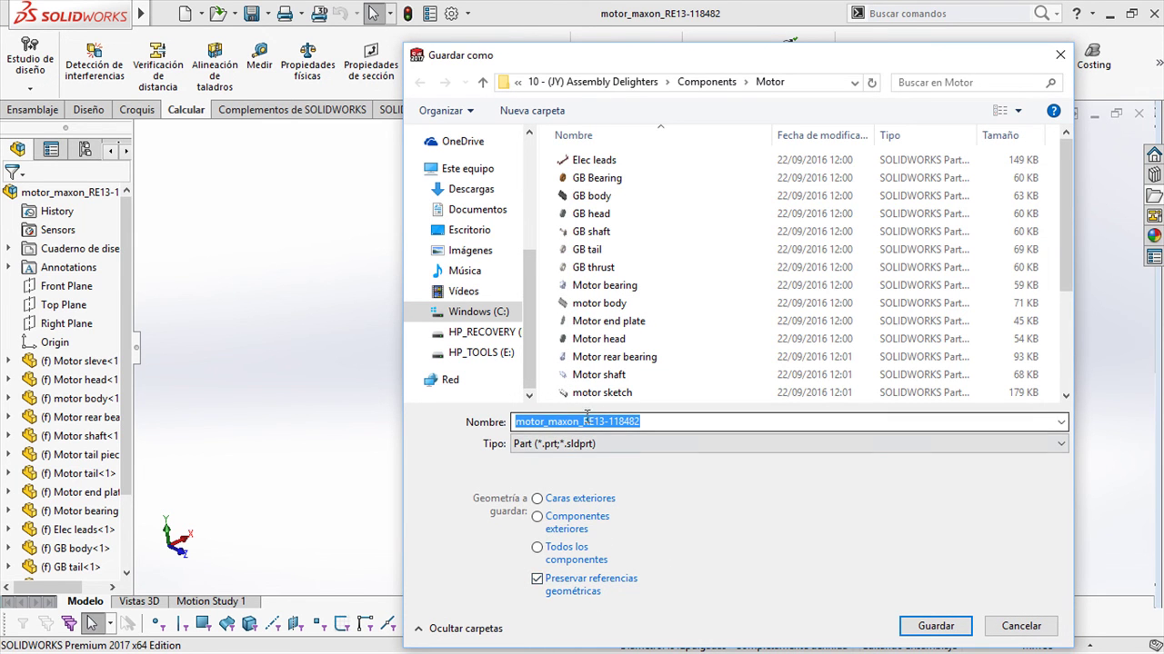
left_click(918, 626)
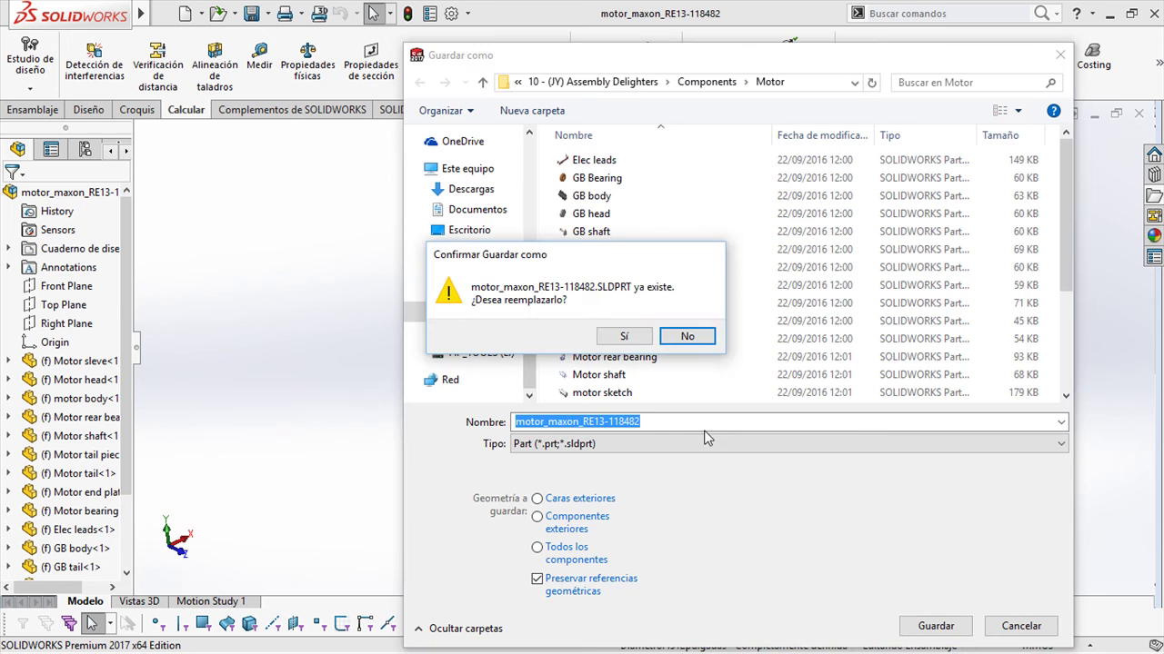
left_click(623, 344)
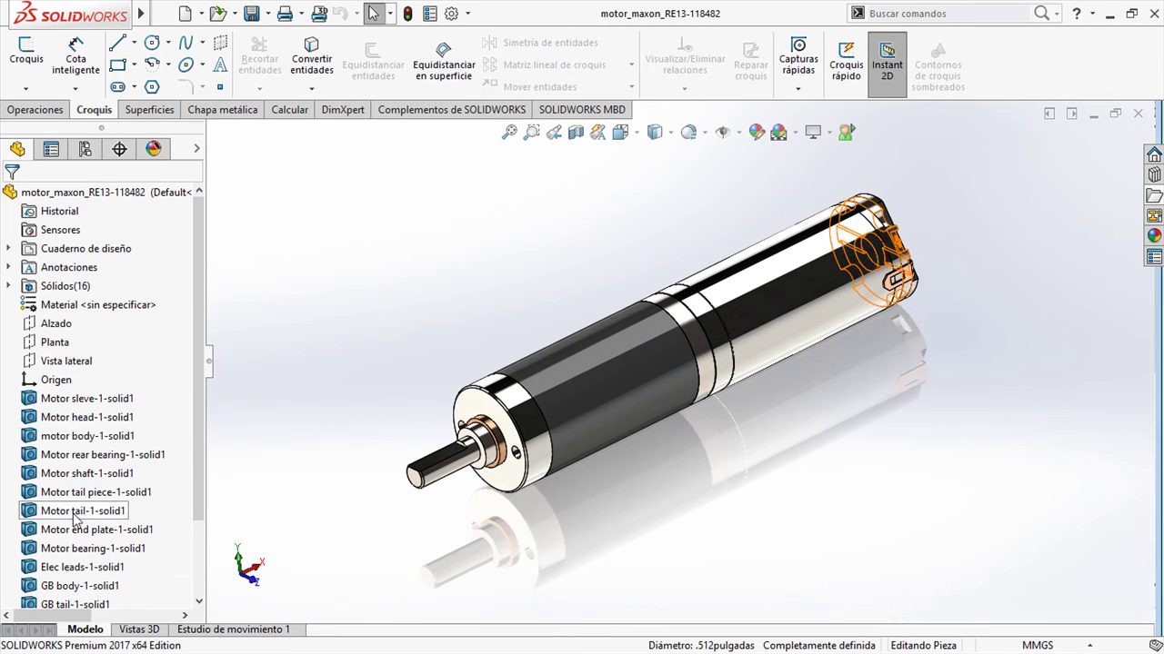
left_click(586, 338)
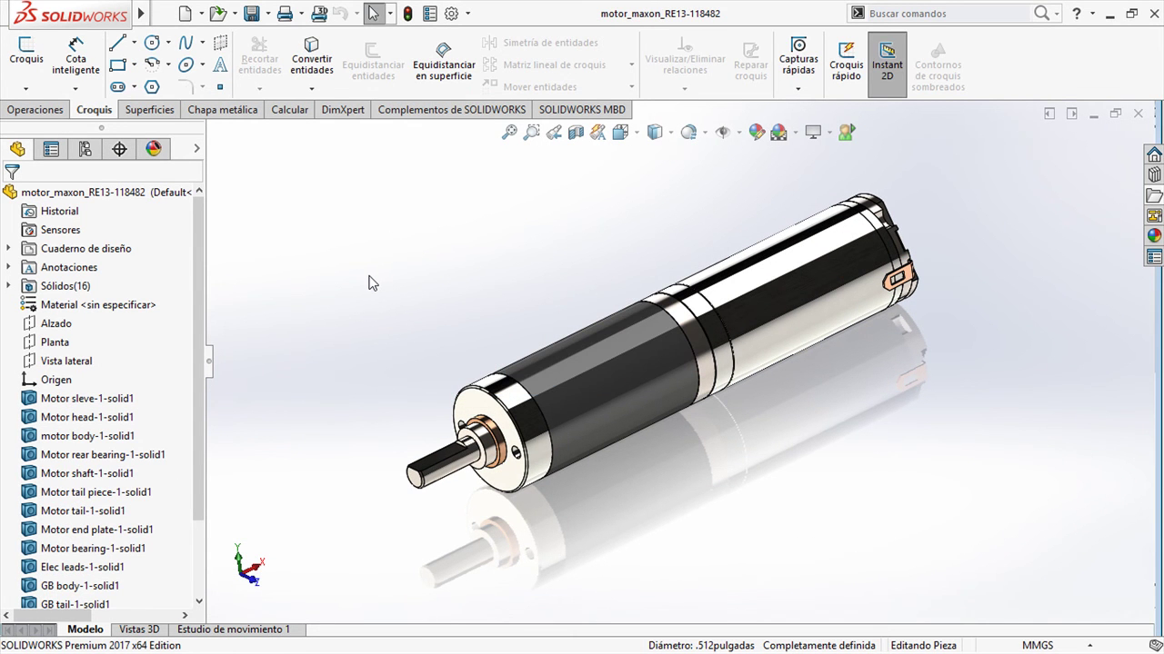
Switch to the open Myomo Grasp Transmission Box - 971358 assembly.
key("alt+Tab")
left_click(340, 331)
key("ctrl+Tab")
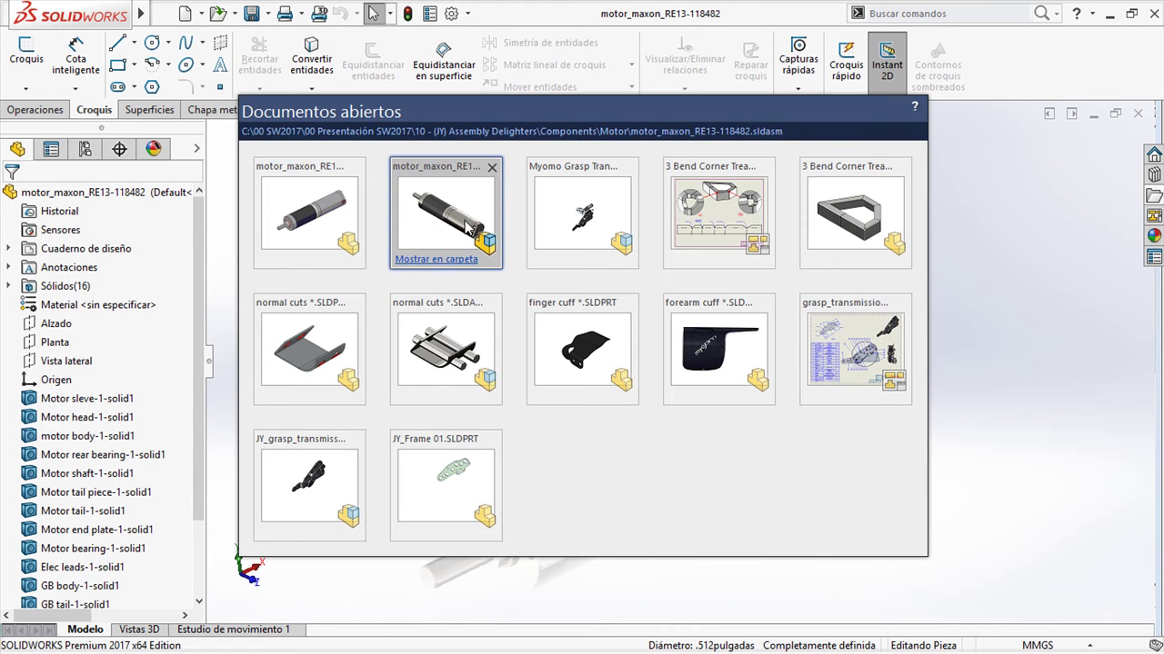
left_click(309, 478)
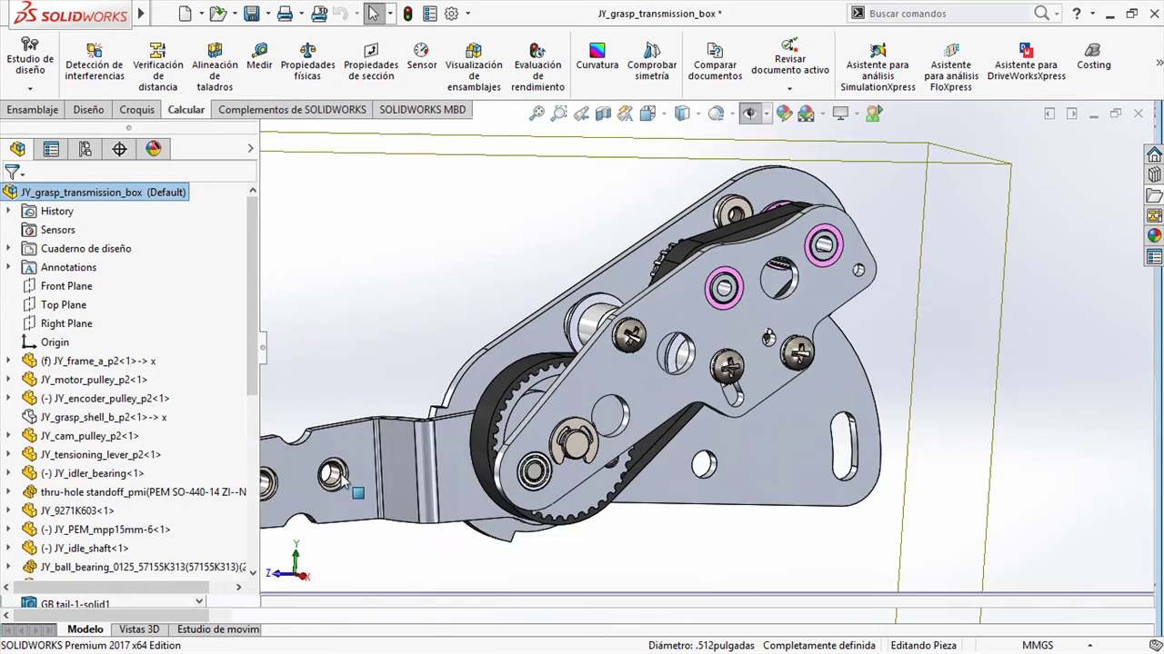
key("ctrl+Tab")
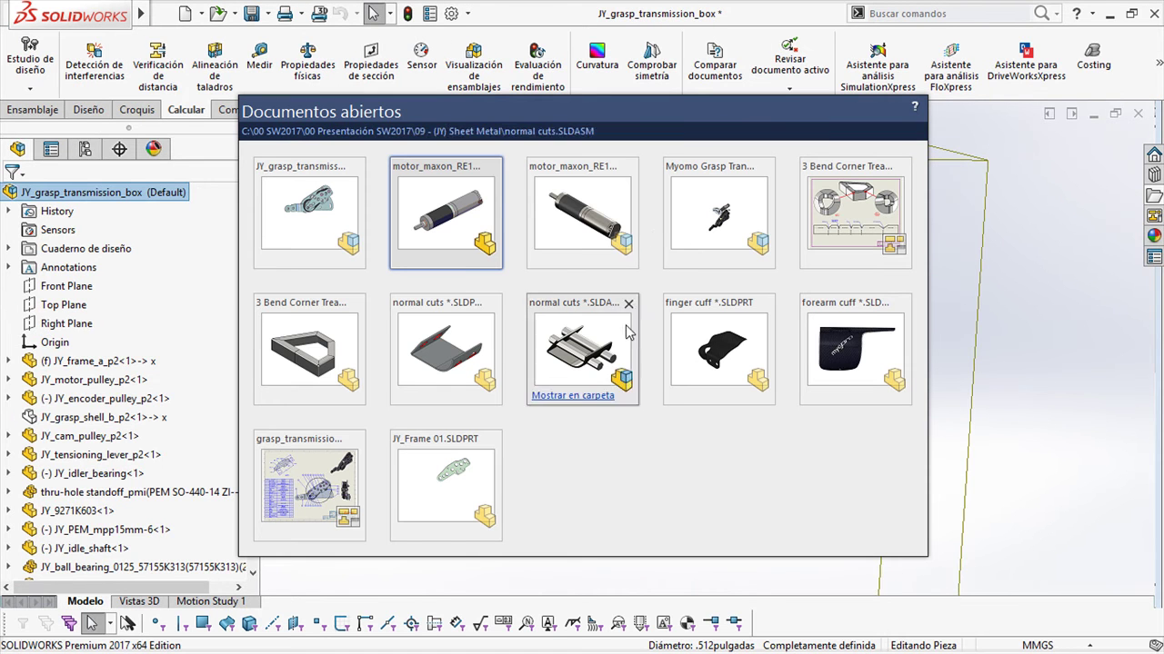
left_click(709, 227)
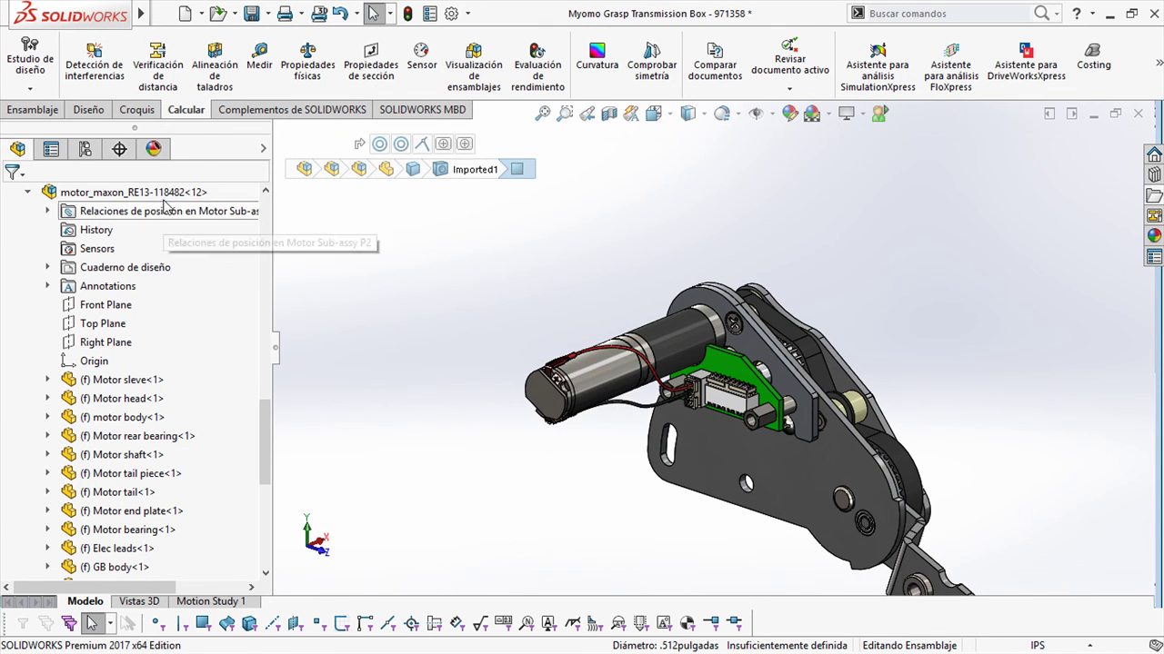
Replace the motor_maxon_RE13-118482 sub-assembly with the part of the same name, matching configurations by name and reattaching its mates.
left_click(162, 193)
right_click(161, 194)
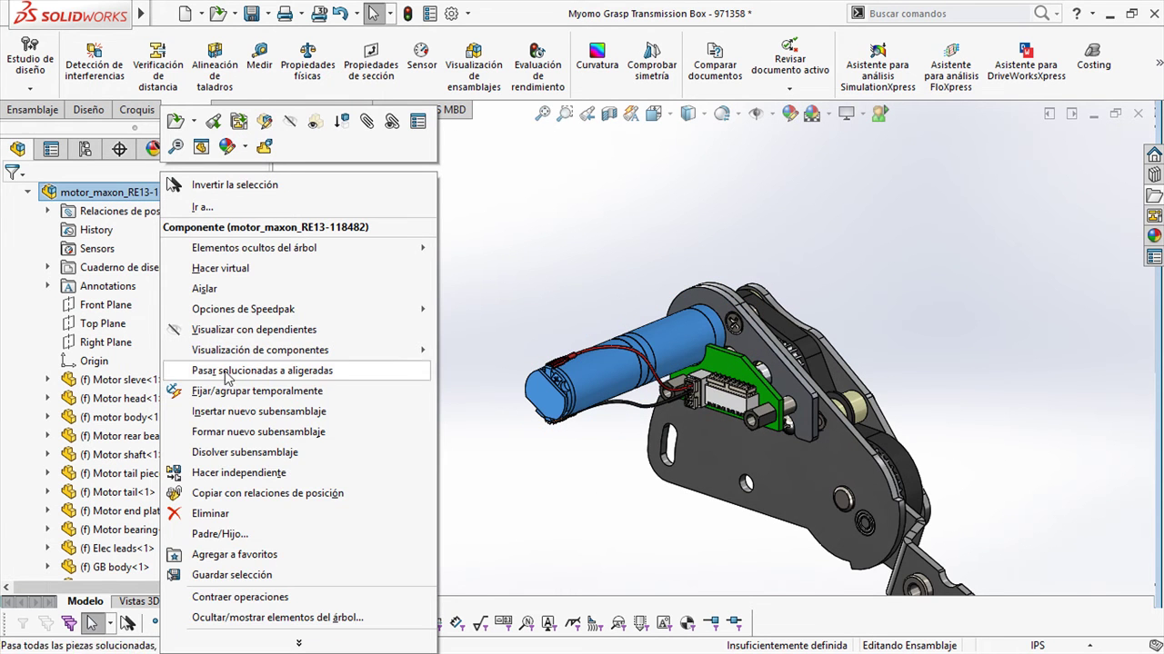
left_click(286, 645)
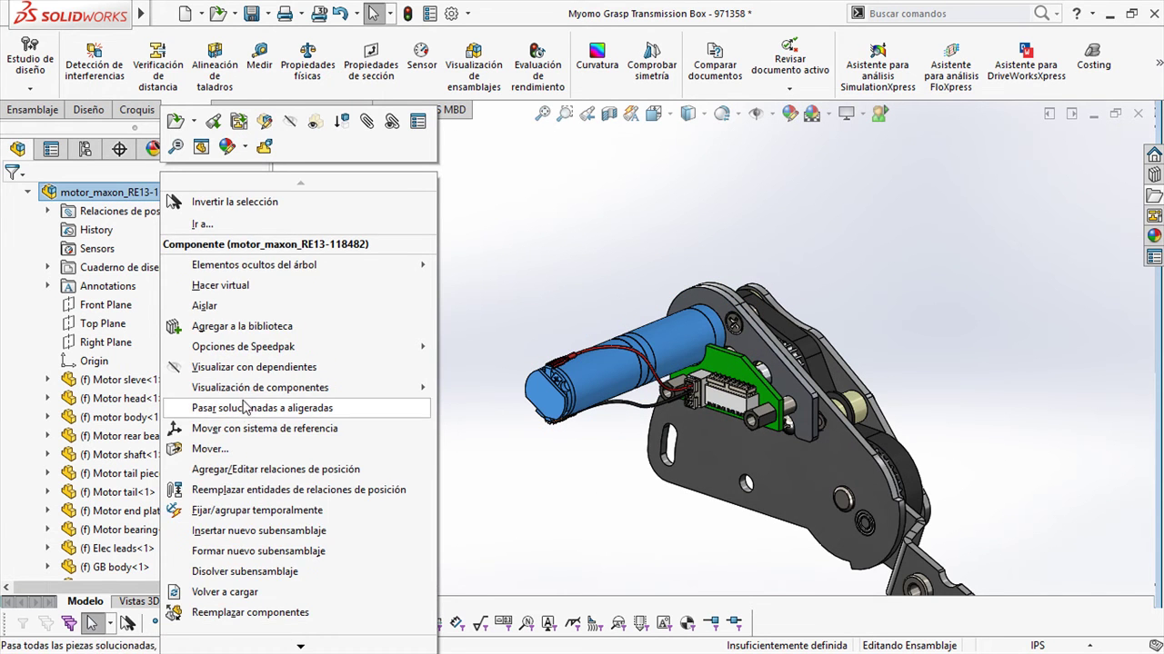
left_click(238, 613)
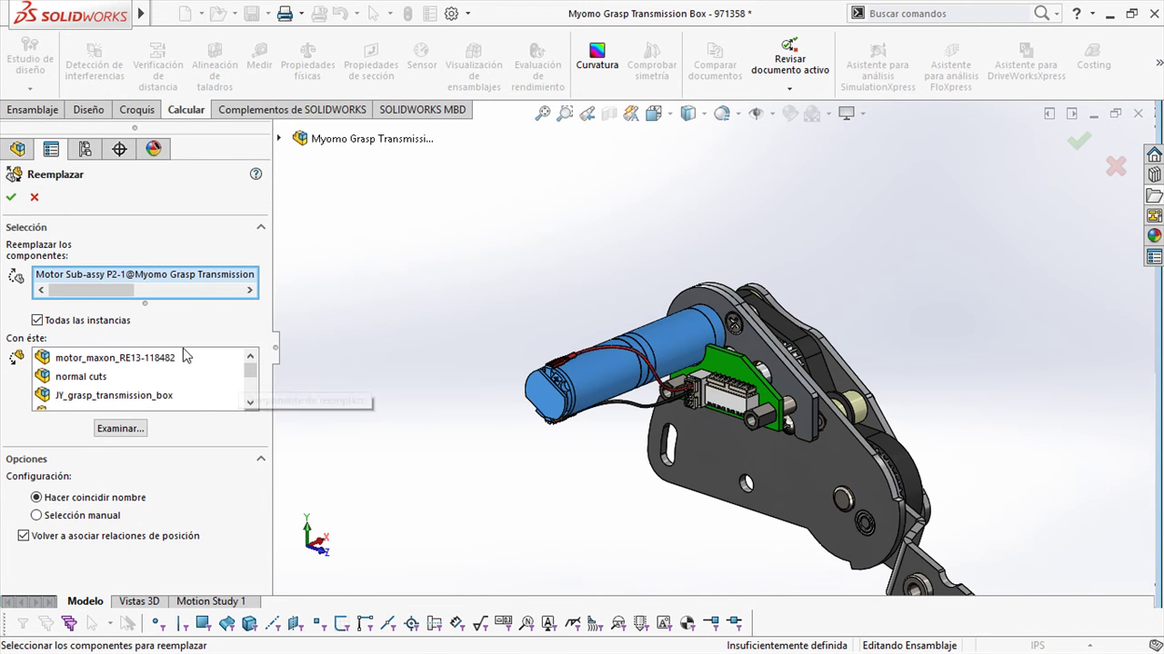
left_click(252, 403)
left_click(252, 403)
left_click(252, 403)
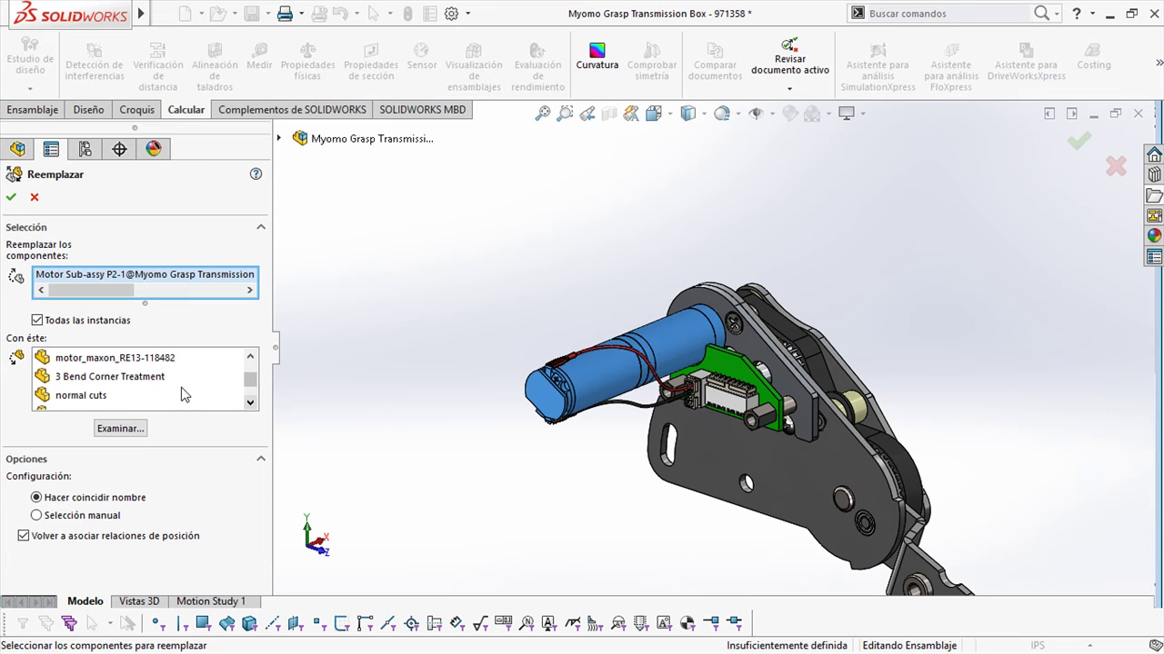
left_click(132, 360)
left_click(11, 197)
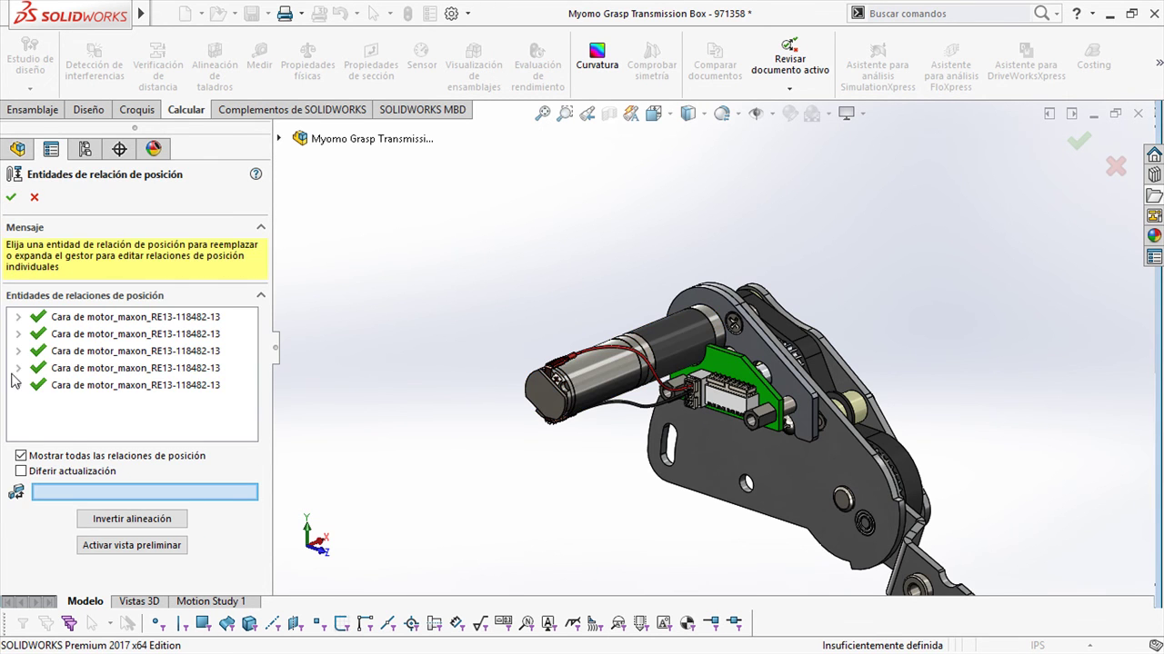
left_click(11, 198)
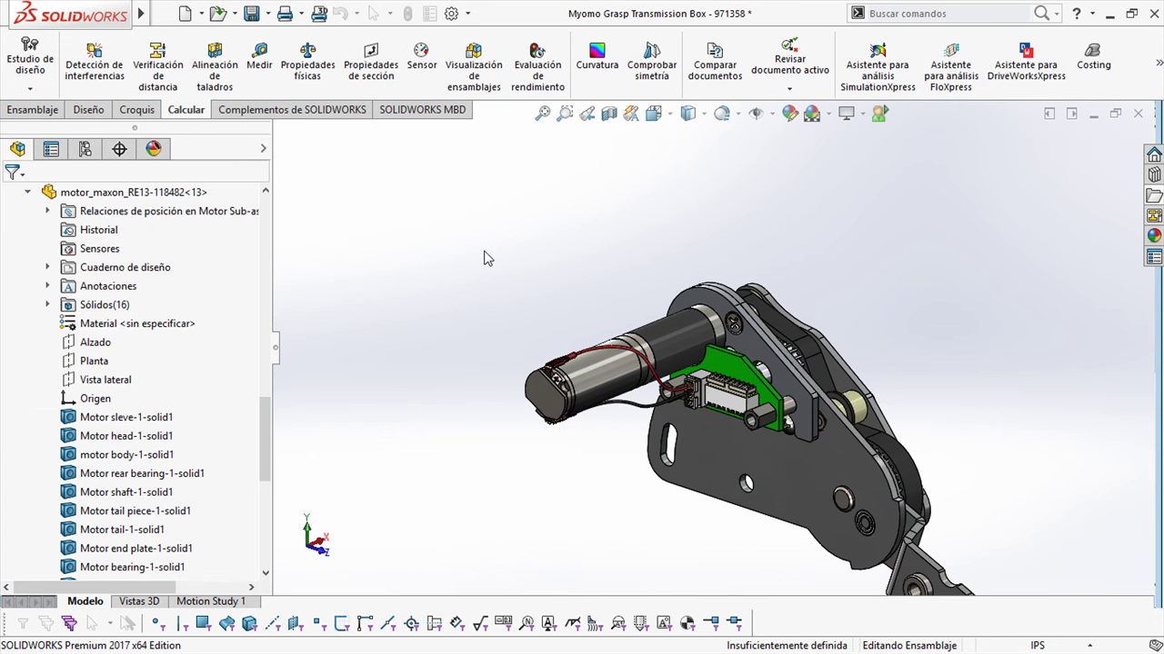
Open the Motor Sub-assy P2 drawing from the transmission box assembly and examine its views, balloons and bill of materials.
left_click_drag(269, 423, 273, 174)
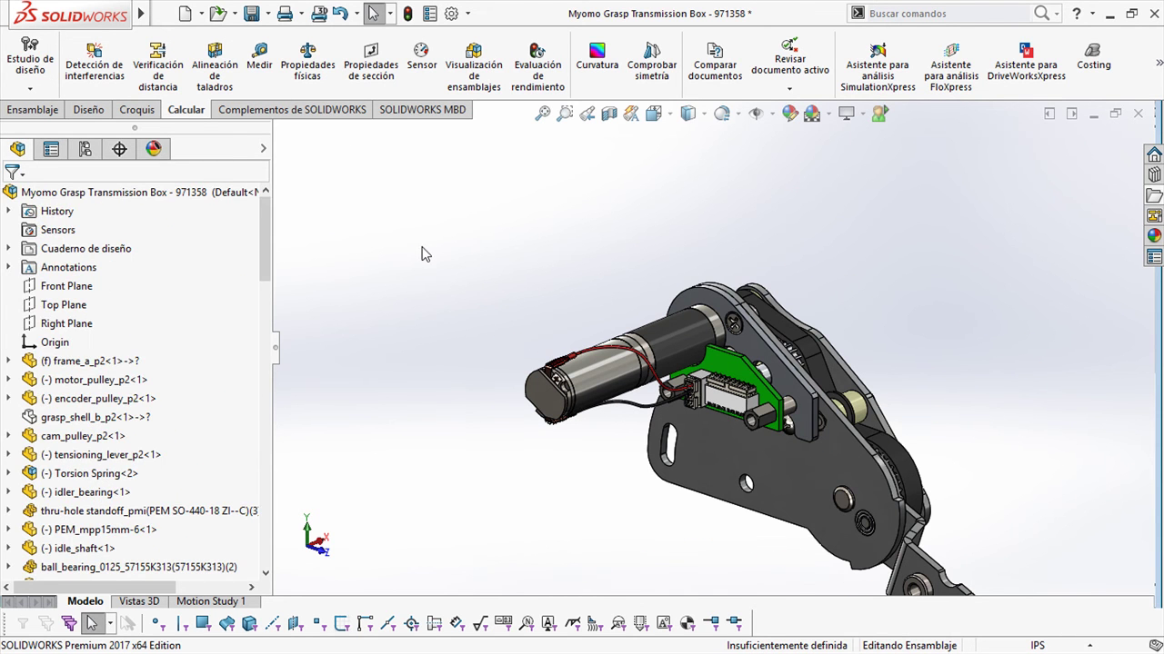
right_click(229, 192)
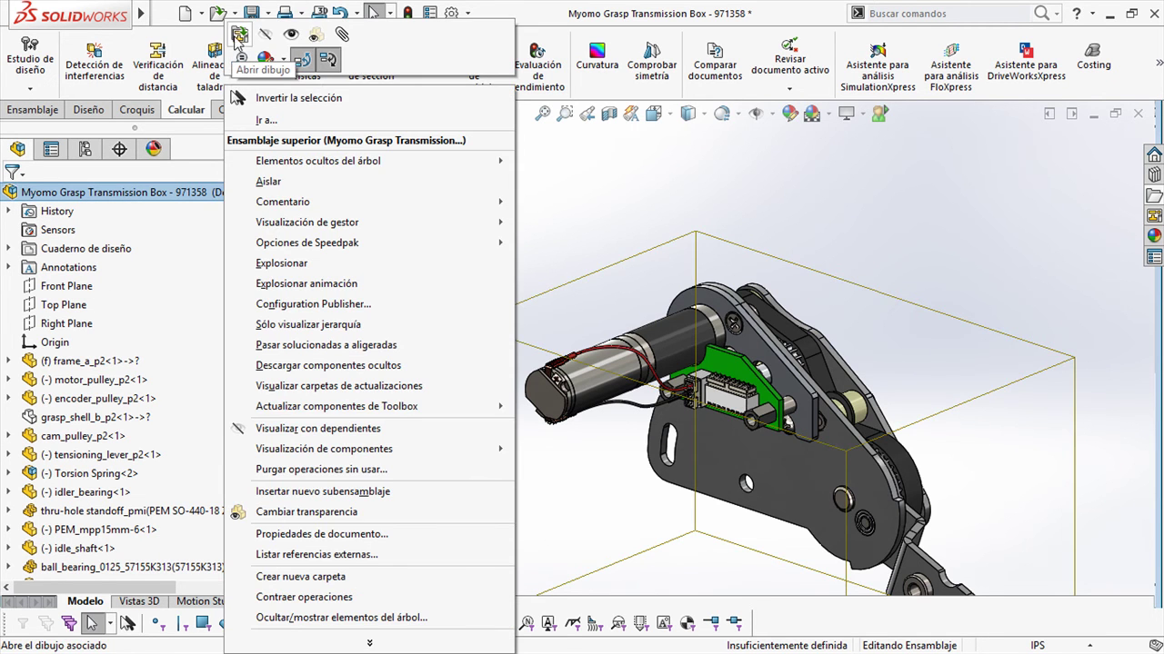
left_click(239, 36)
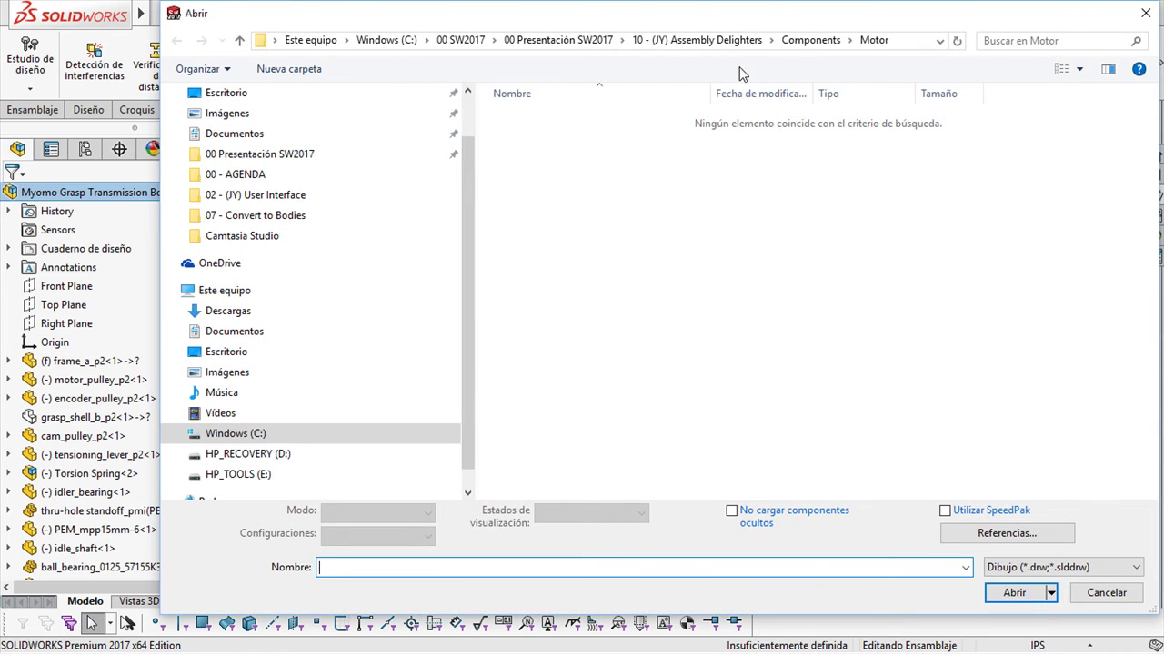
left_click(696, 40)
double_click(600, 155)
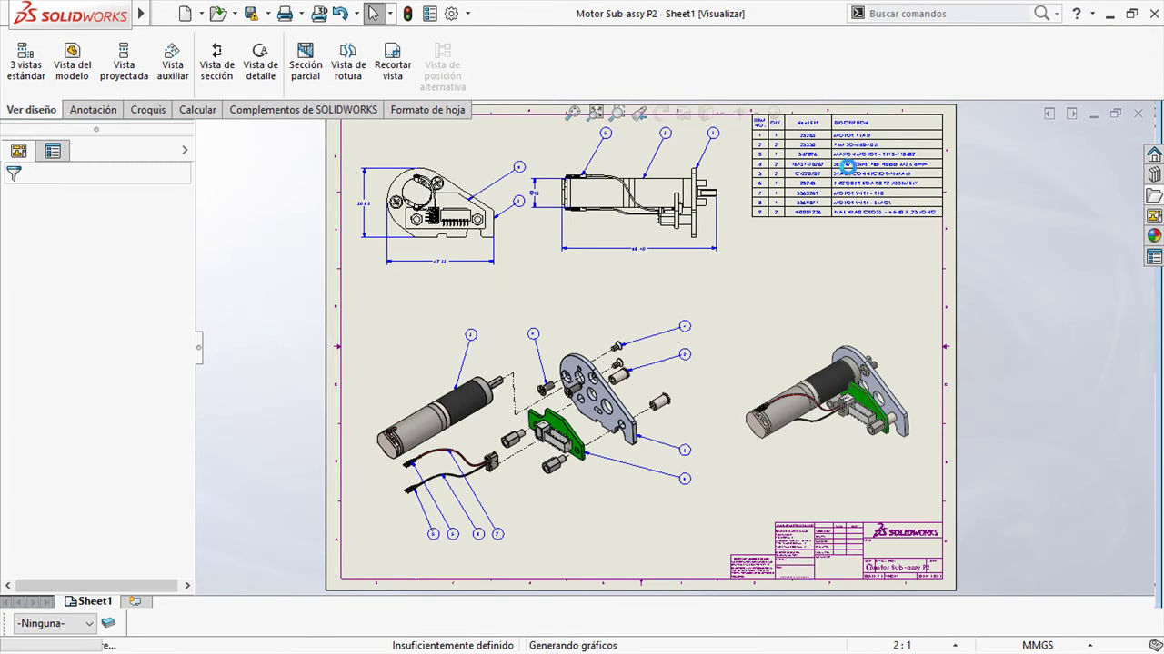
scroll(847, 211, "down", 2)
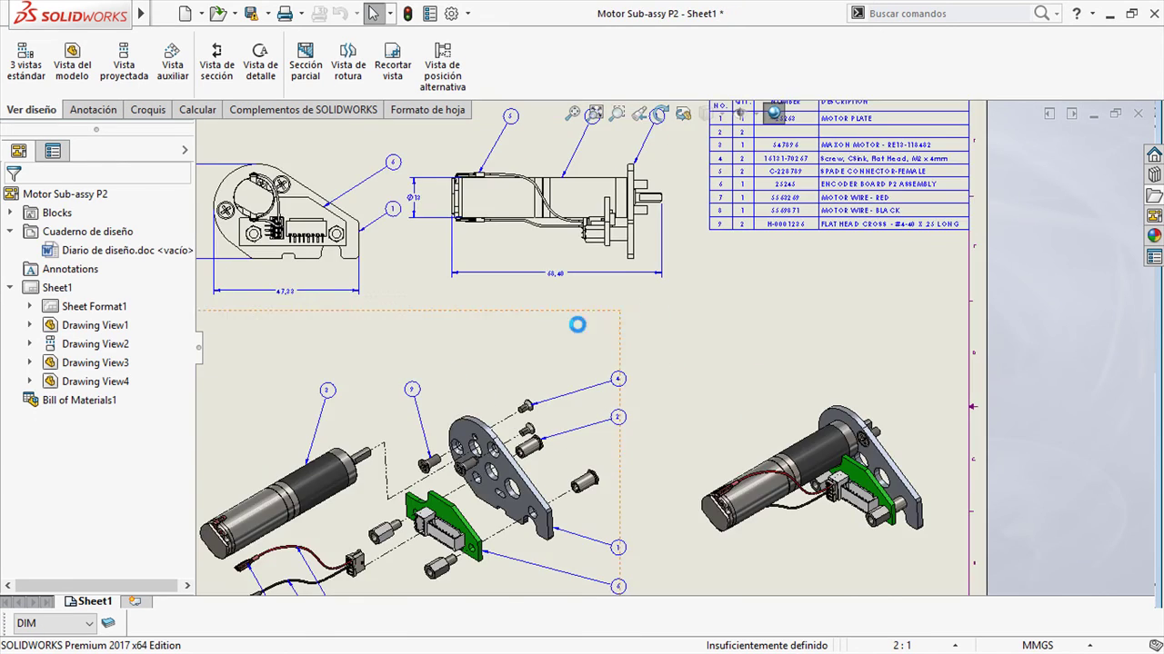
scroll(799, 221, "down", 1)
scroll(725, 365, "up", 6)
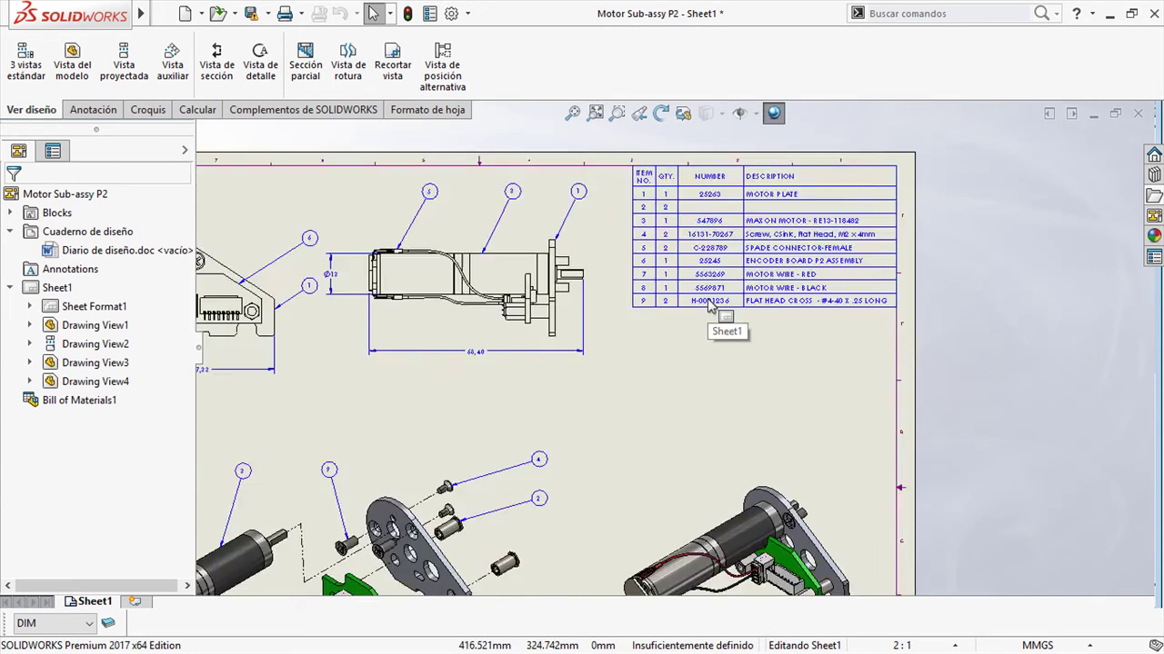
scroll(691, 359, "down", 3)
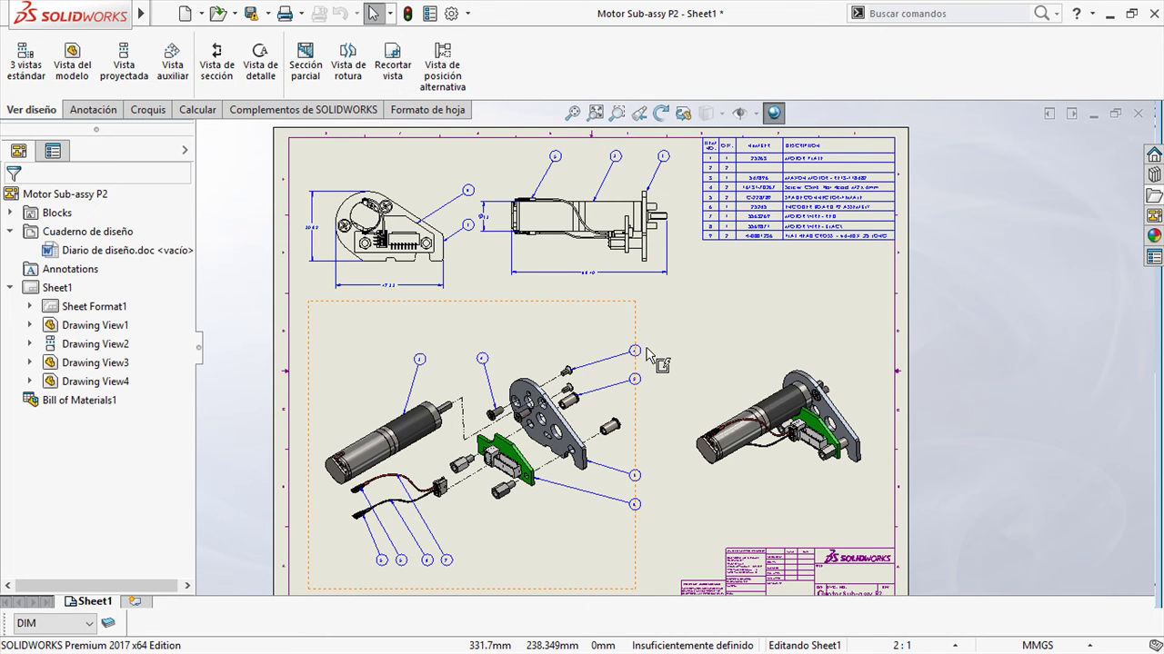
key("alt+Tab")
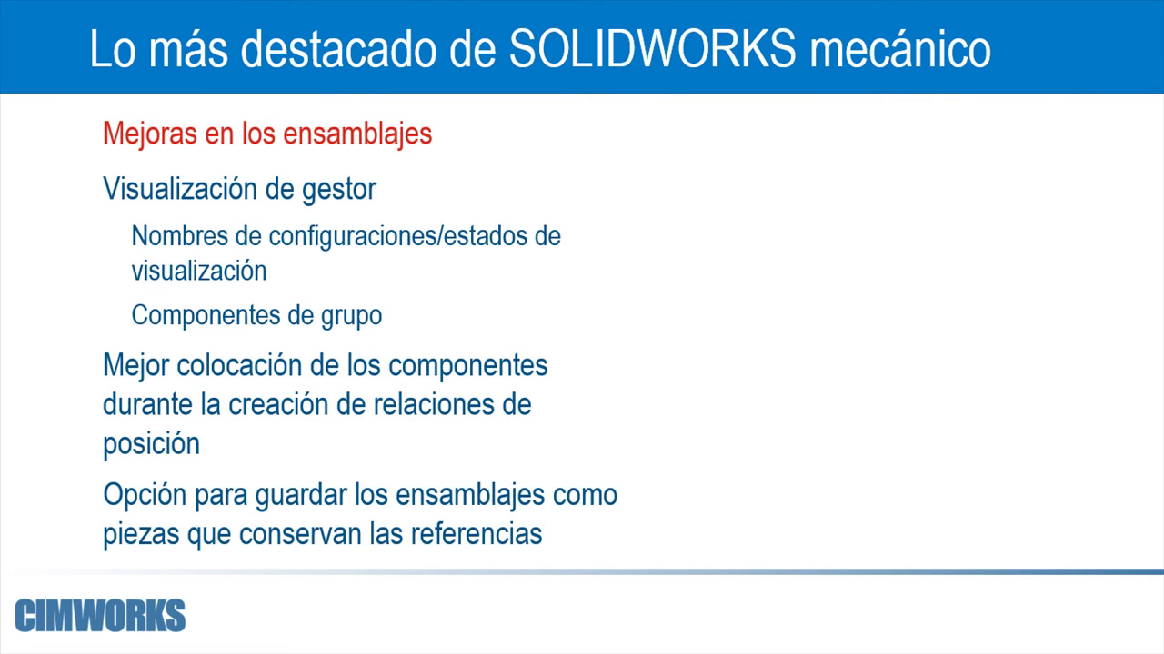
key("Right")
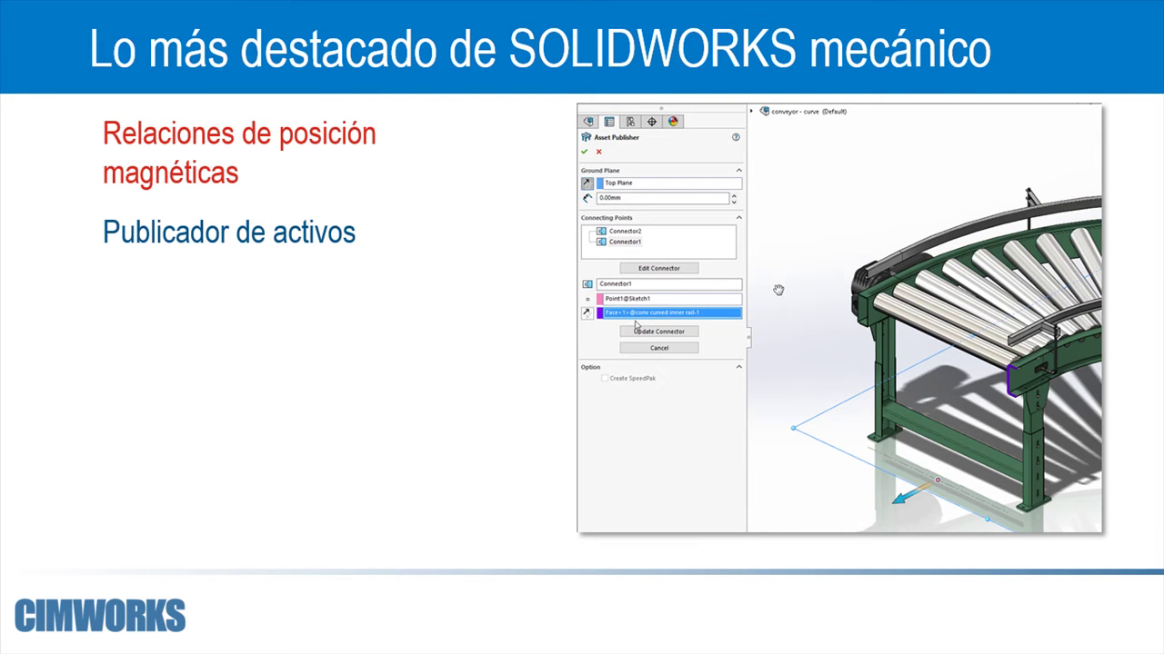
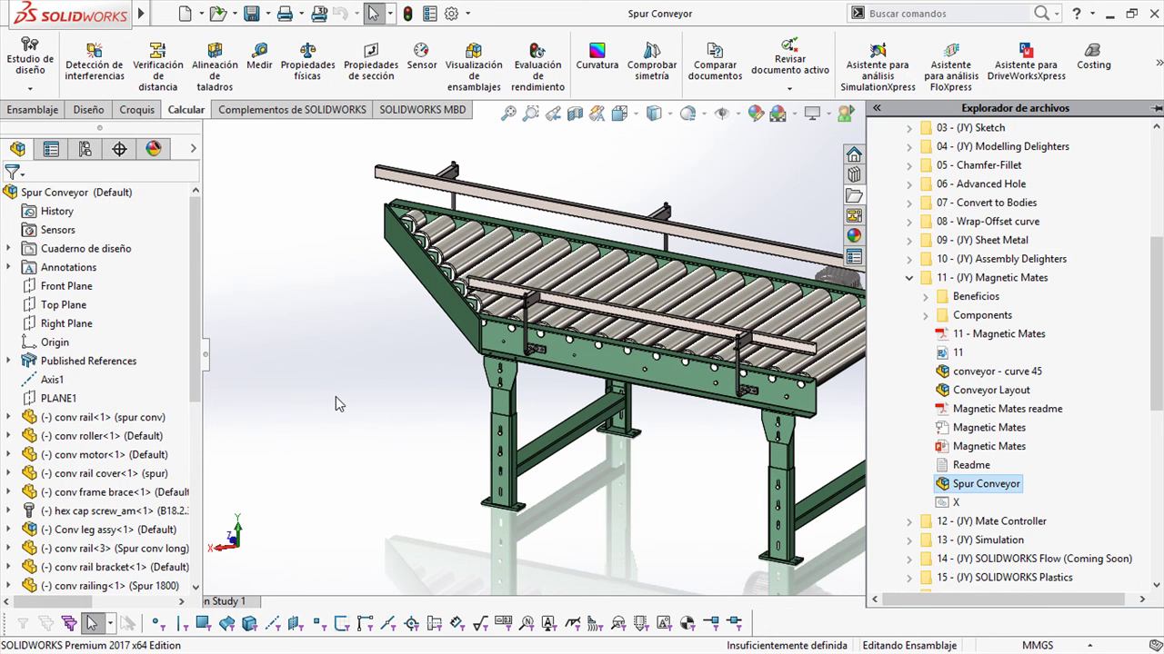
Switch to the open Conveyor Layout assembly and examine the plant floor's conveyors, robots and workers up close and from the opposite side.
key("ctrl+Tab")
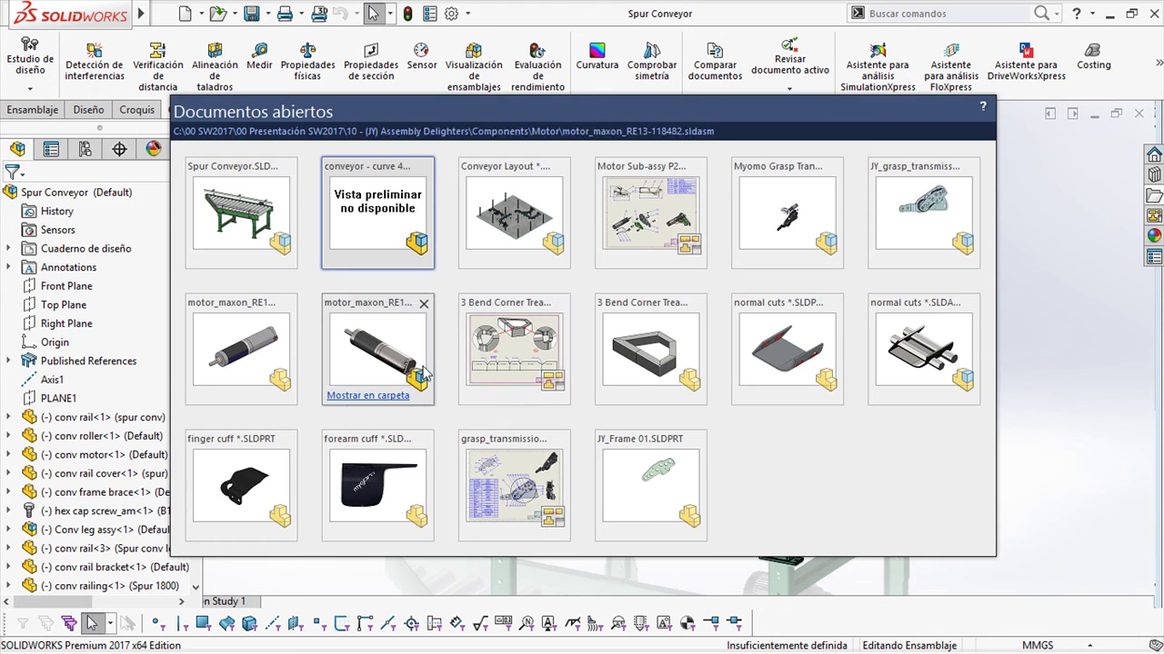
left_click(521, 237)
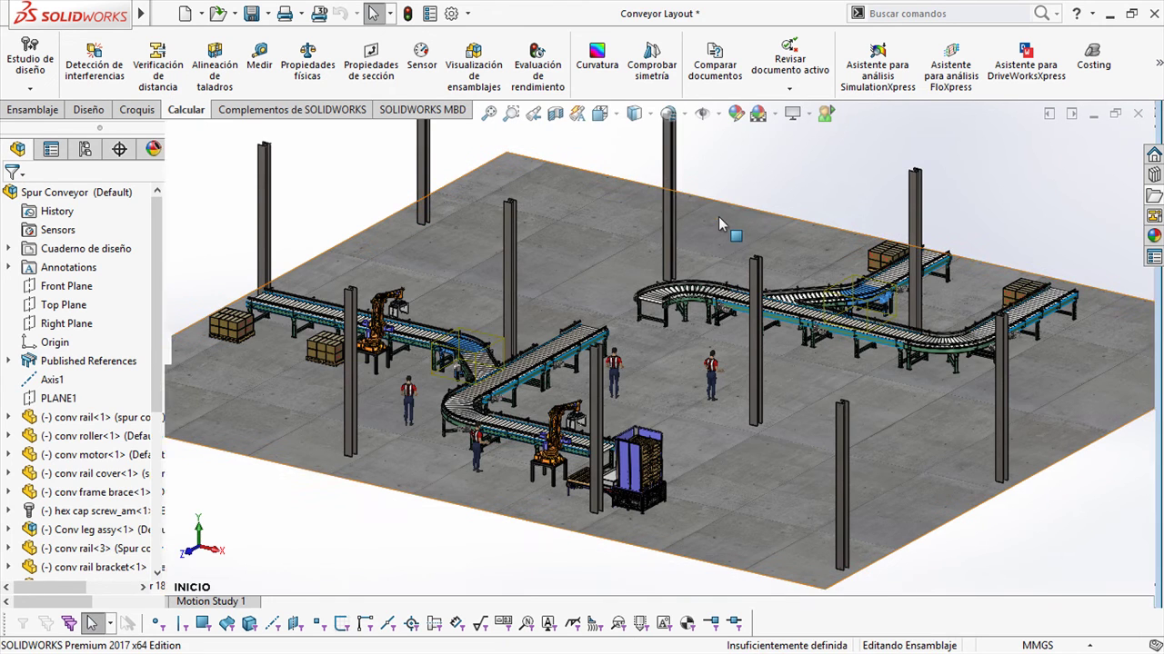
key("space")
left_click(619, 216)
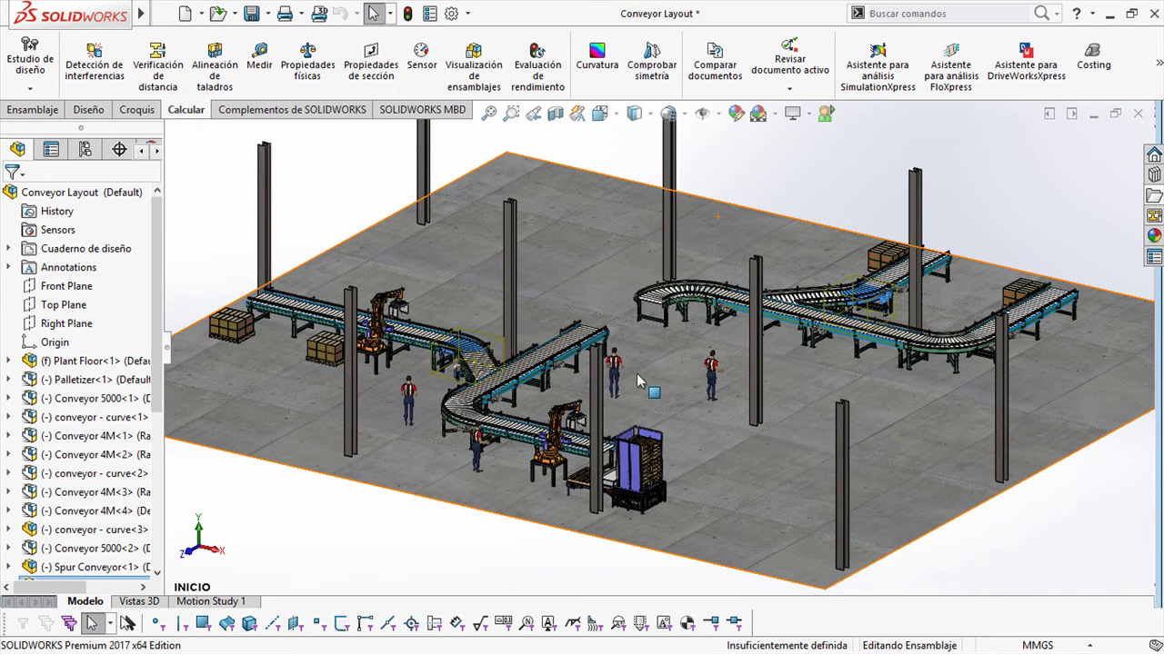
scroll(724, 378, "down", 10)
mouse_move(780, 378)
middle_mouse_down()
mouse_move(722, 381)
mouse_move(773, 378)
middle_mouse_up()
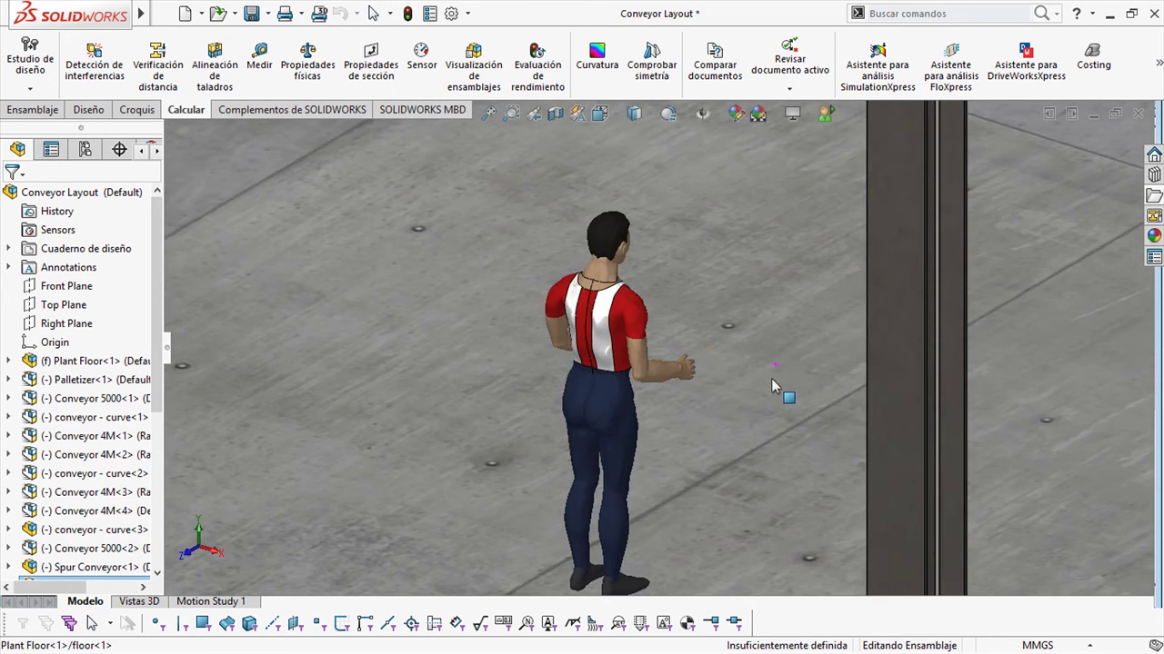
key("space")
left_click(750, 575)
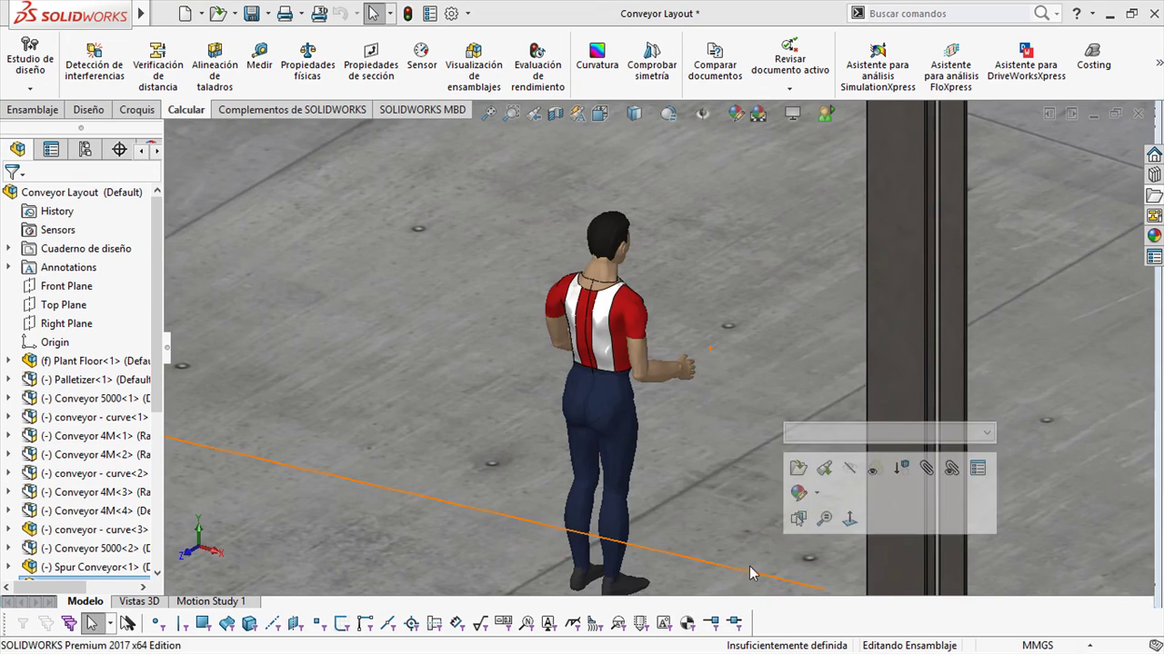
middle_click_drag(794, 196, 744, 414)
scroll(742, 417, "down", 5)
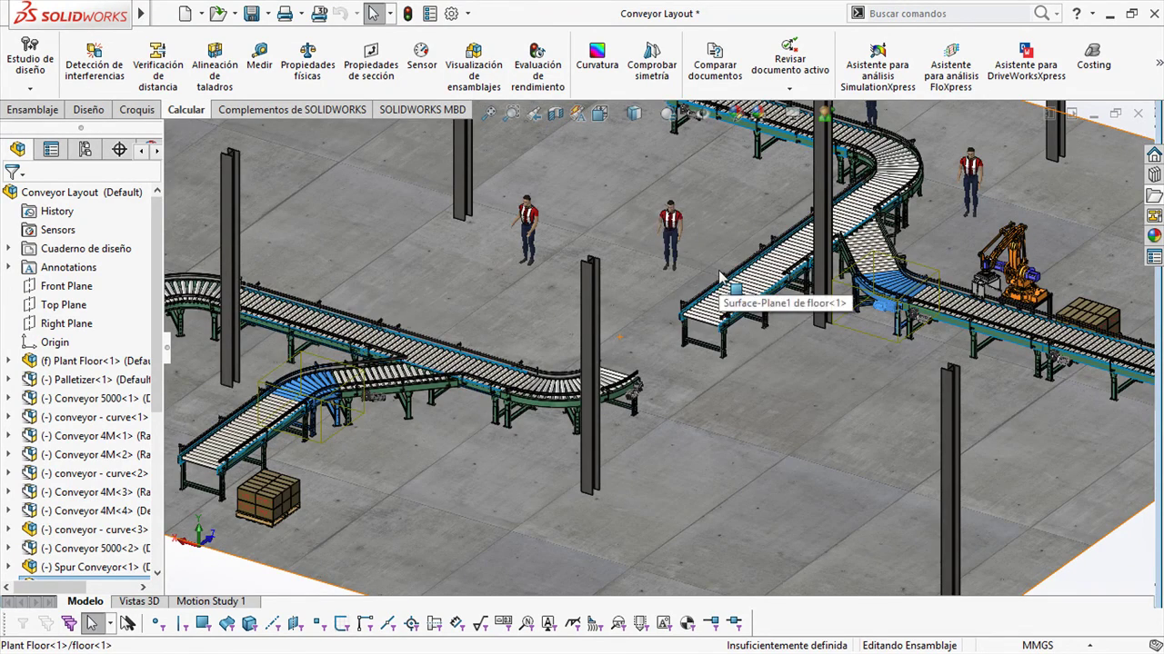
key("f")
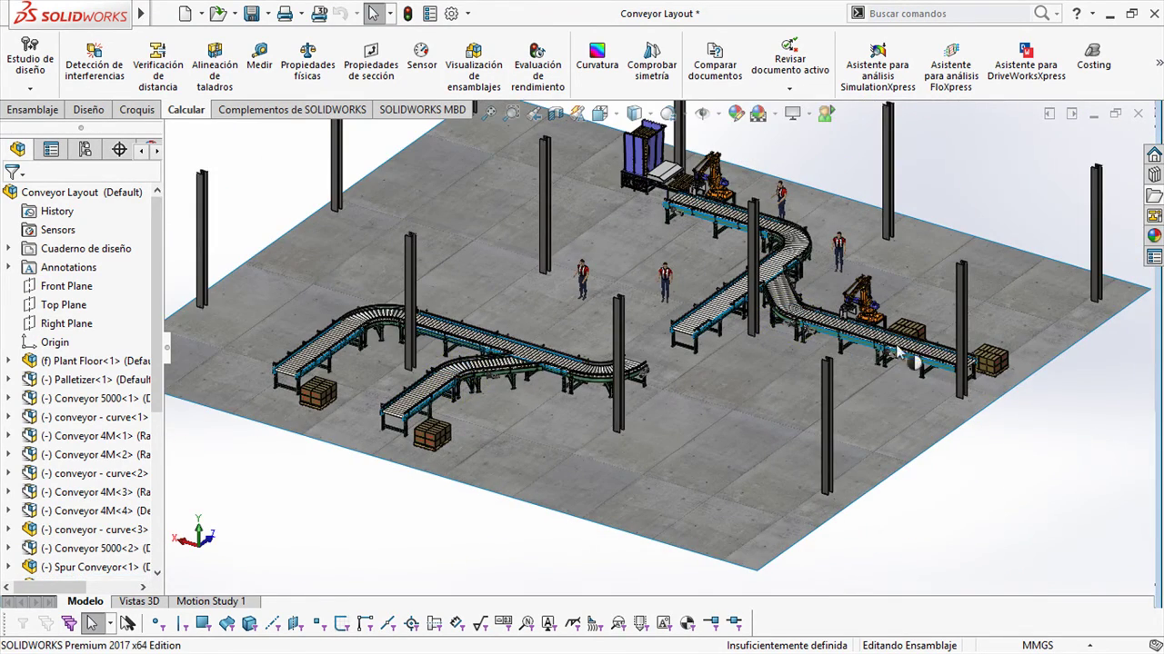
Insert a Spur Conveyor beside the upper conveyor line, snapping it magnetically near the line's open end.
scroll(755, 301, "down", 5)
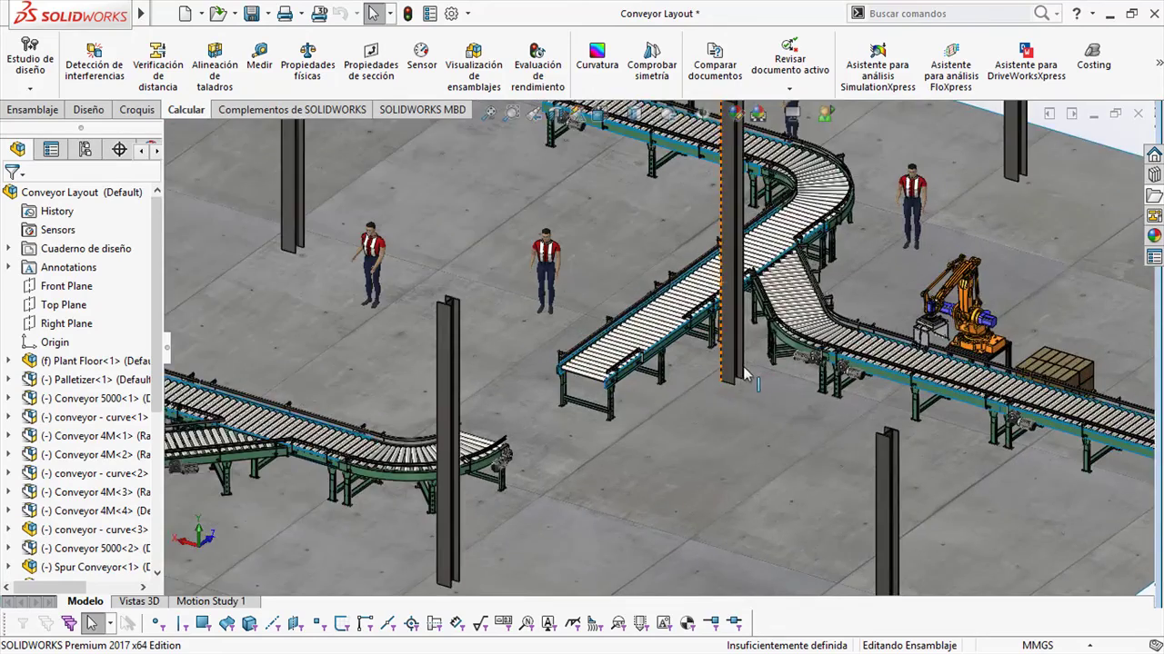
key("s")
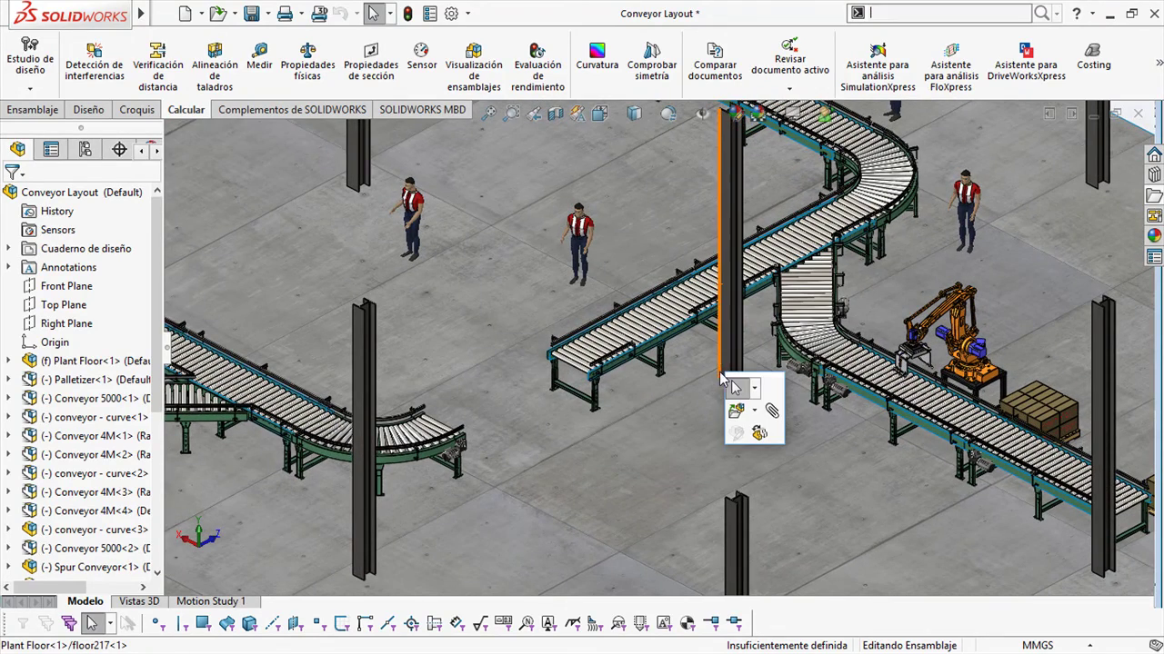
left_click(754, 412)
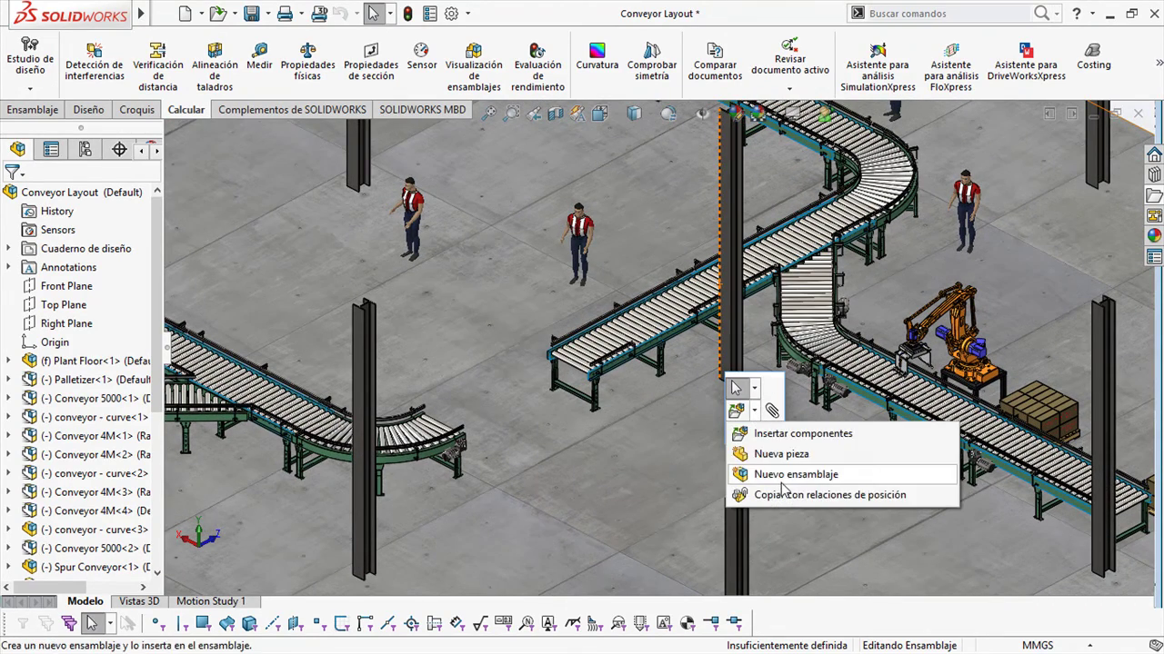
left_click(784, 435)
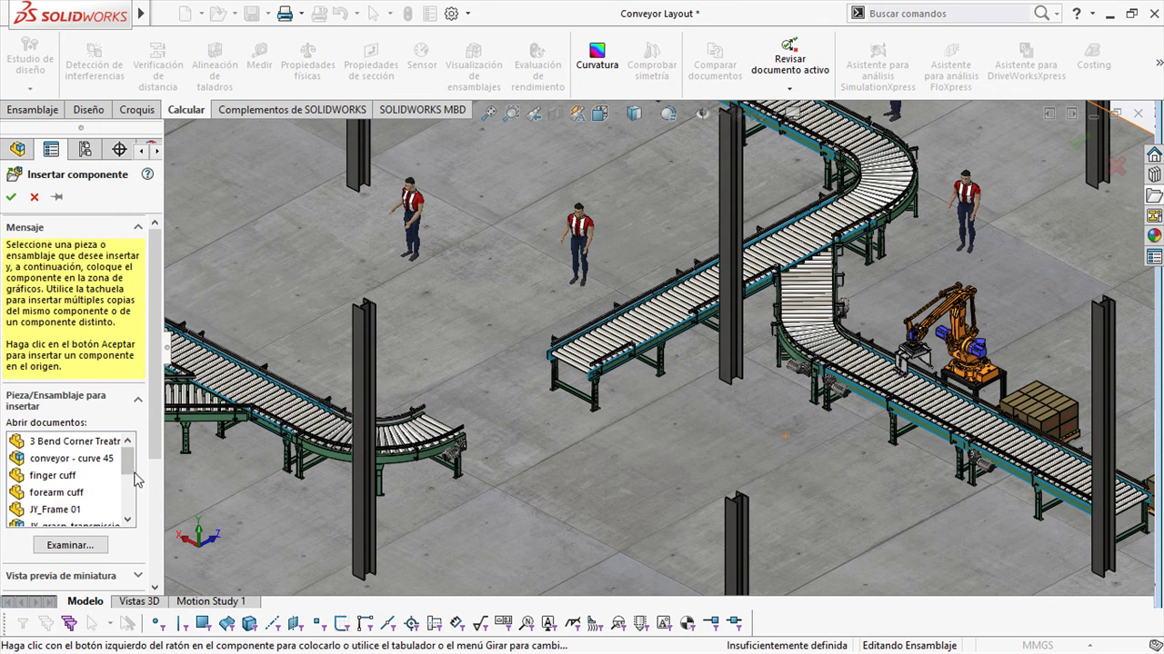
left_click_drag(130, 470, 124, 512)
left_click(92, 511)
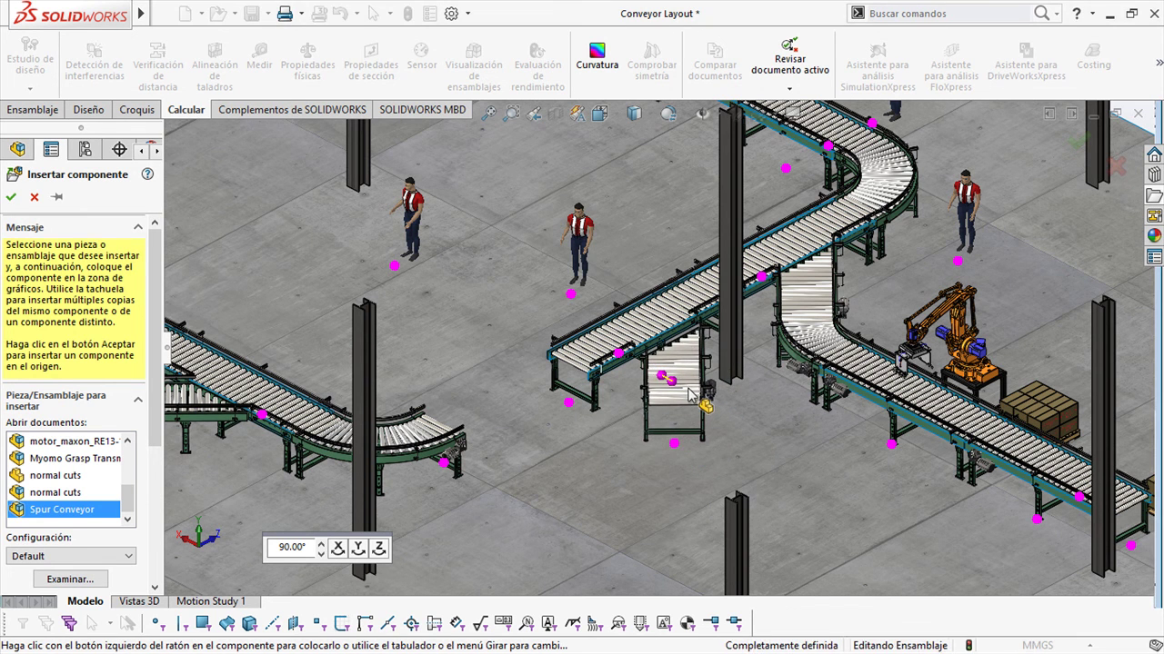
left_click(689, 394)
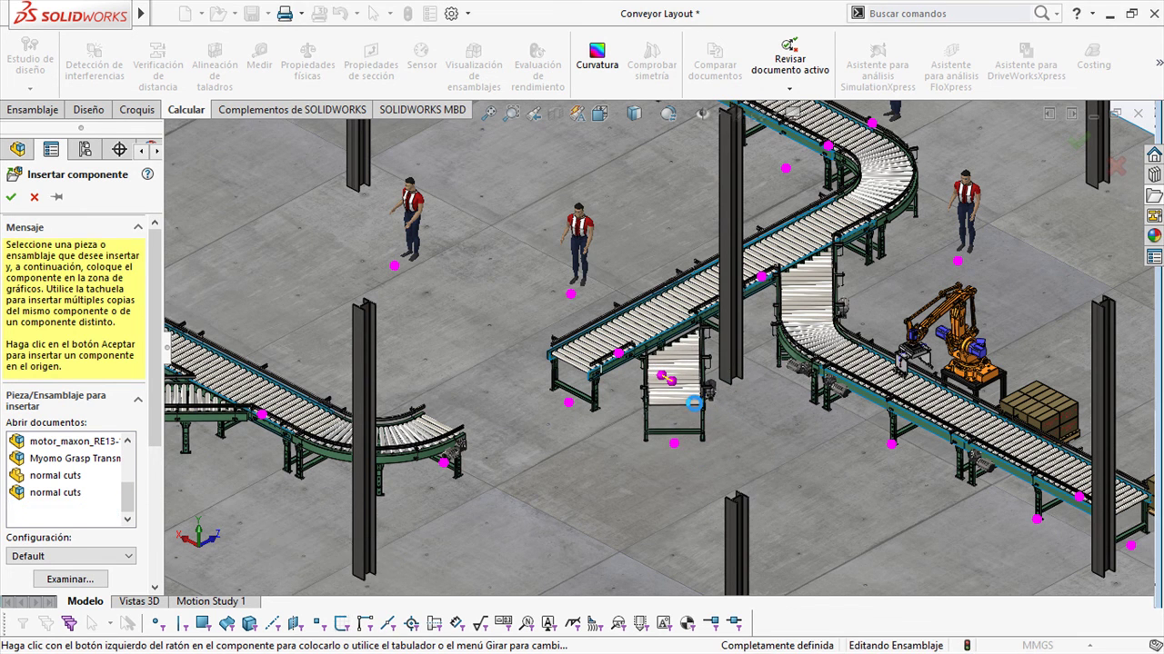
Insert a conveyor - curve 45 and cycle its connectors until it snaps onto the new spur's free end, curving parallel to the existing branch.
left_click(713, 446)
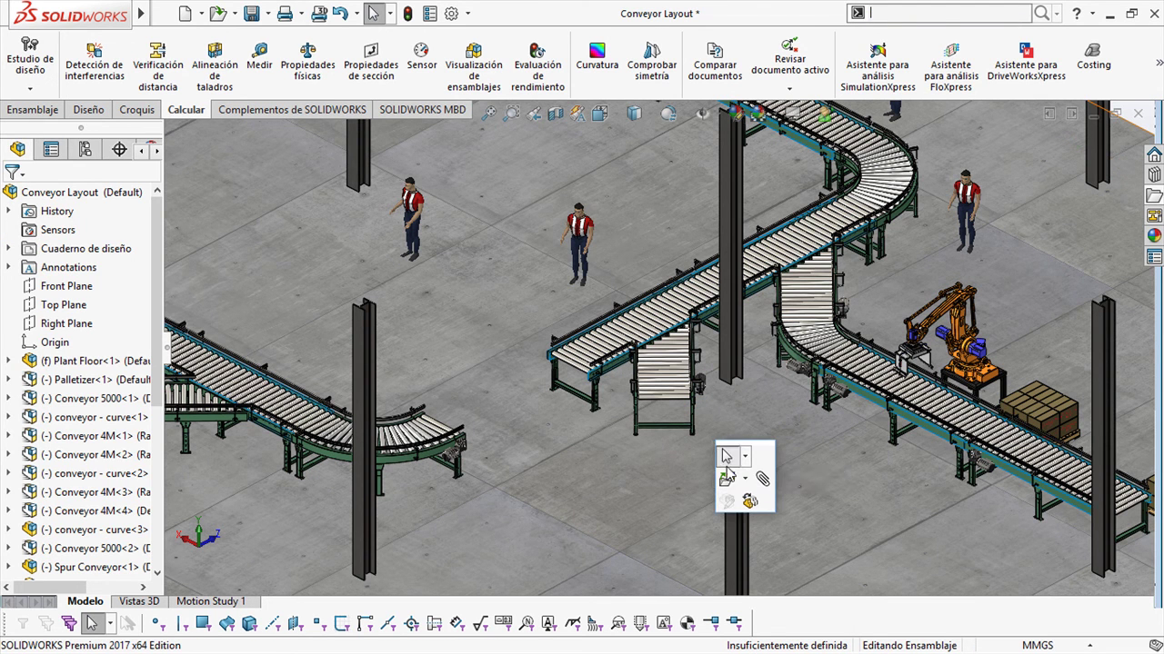
left_click(743, 481)
left_click(755, 497)
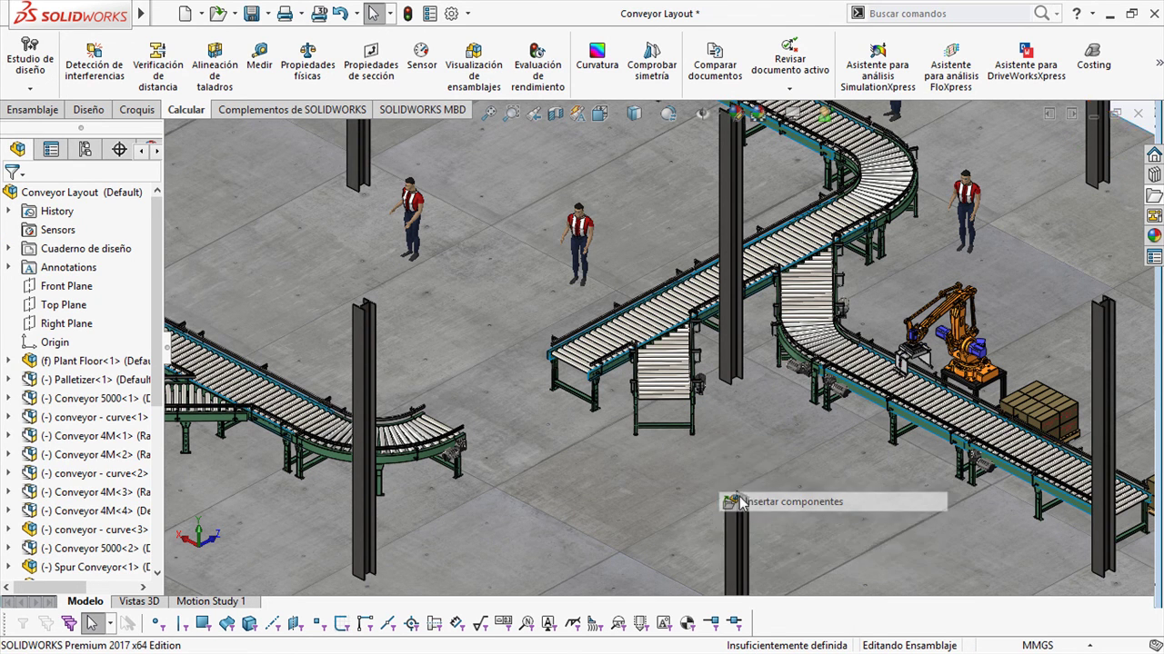
left_click(95, 457)
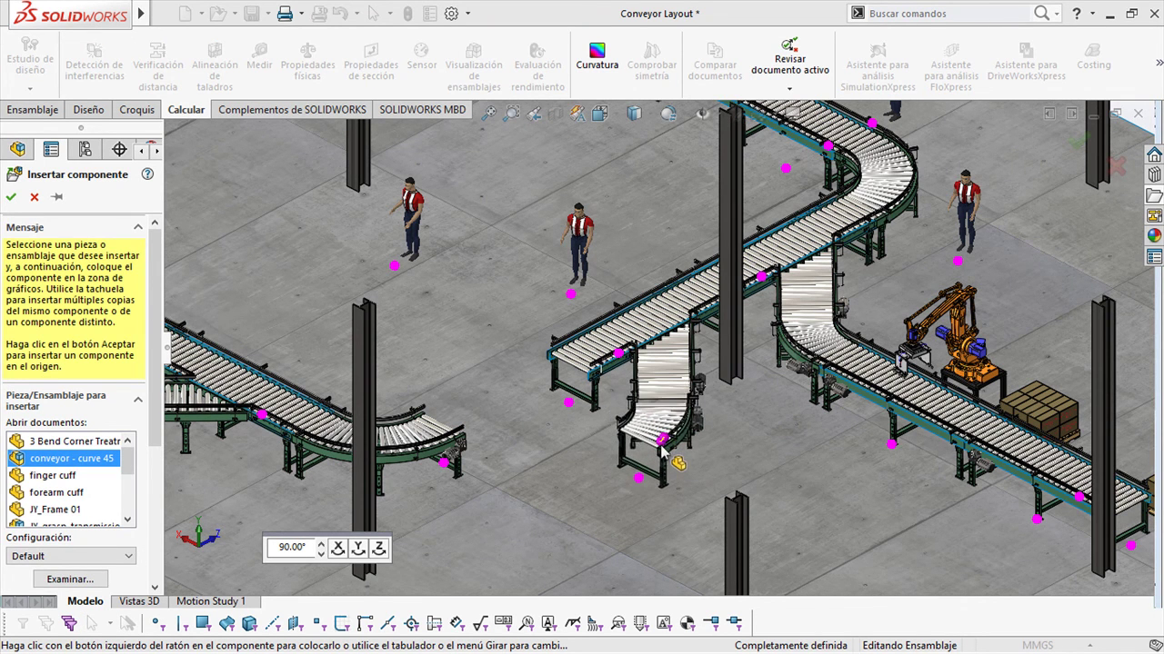
key("Tab")
key("Tab")
key("Tab")
key("Tab")
key("Tab")
key("Tab")
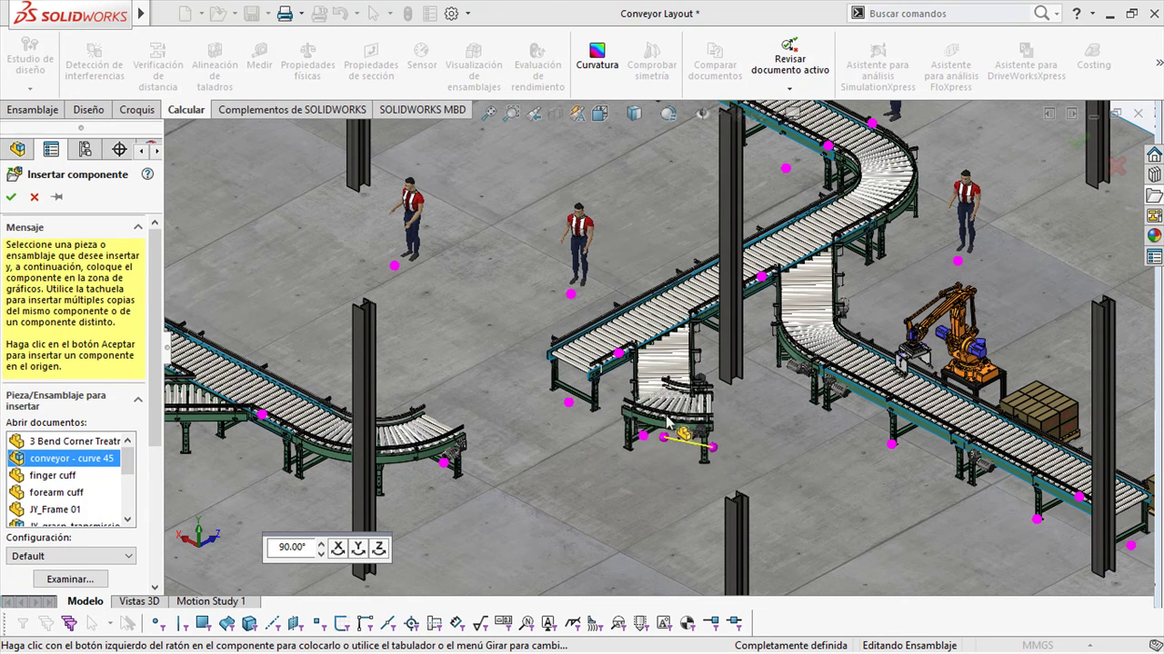
key("Tab")
key("Tab")
key("Tab")
key("Tab")
key("Tab")
key("Tab")
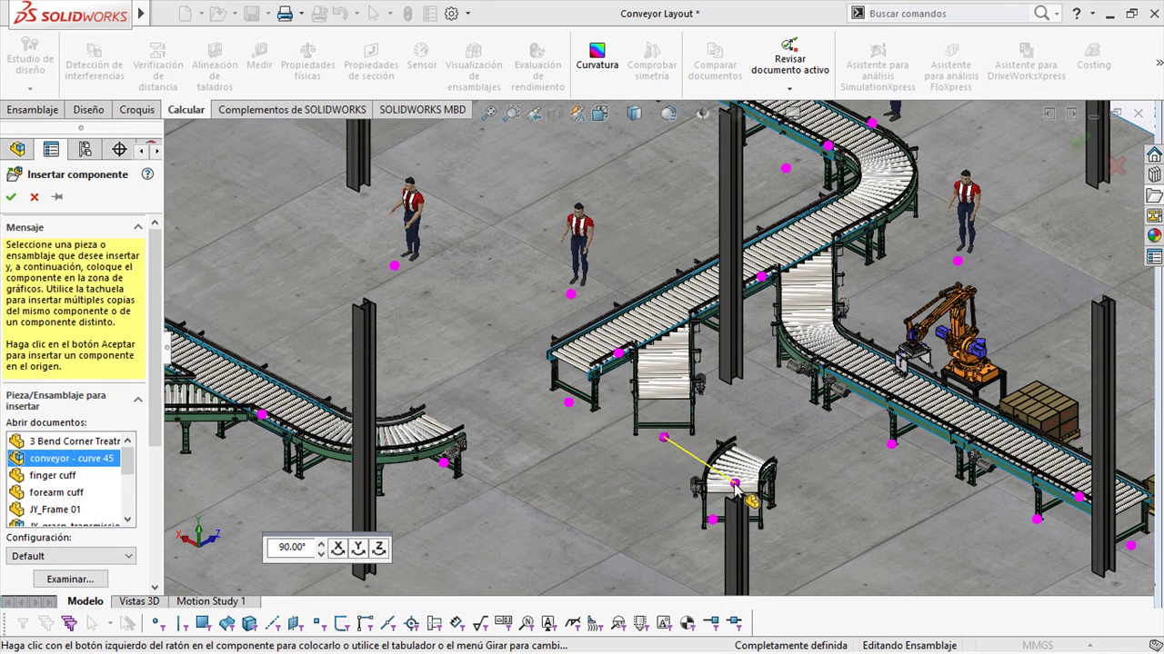
key("Tab")
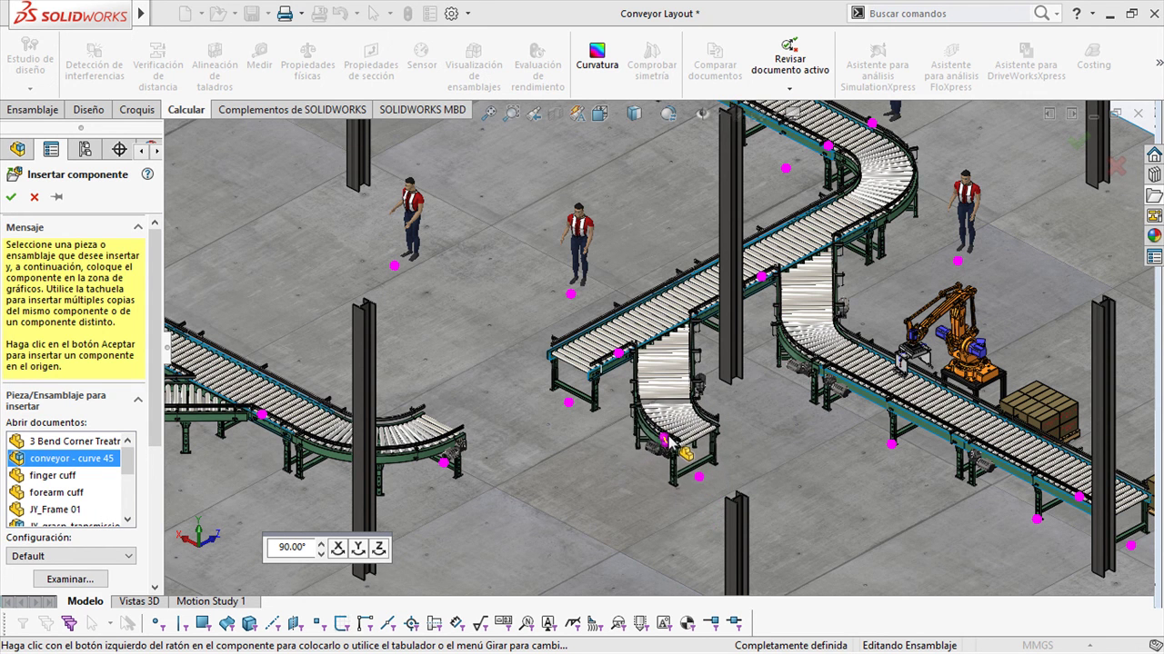
left_click(673, 444)
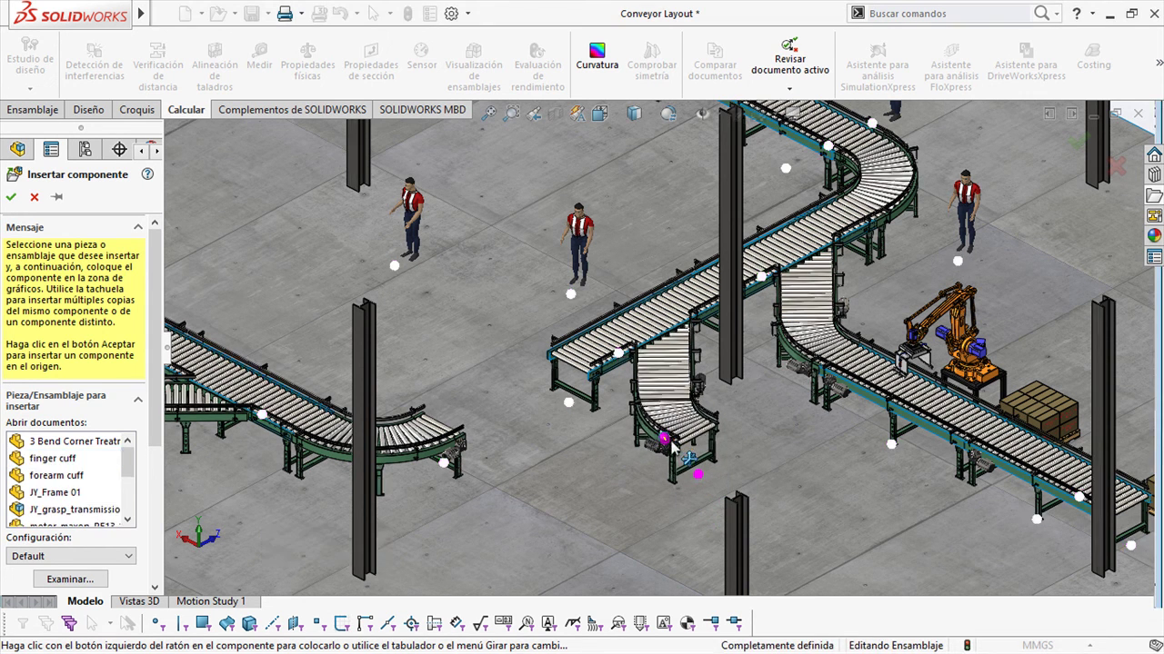
Move the end conveyor section with its cargo pallet from the existing branch onto the new curve's free end.
scroll(761, 442, "up", 3)
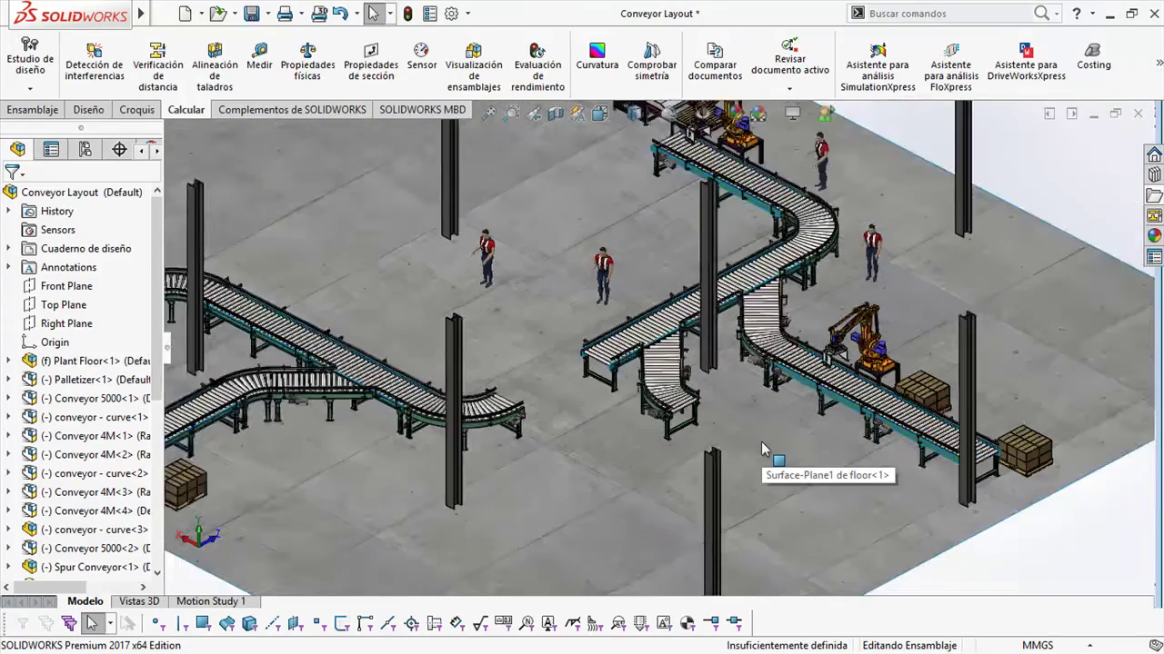
scroll(854, 435, "down", 2)
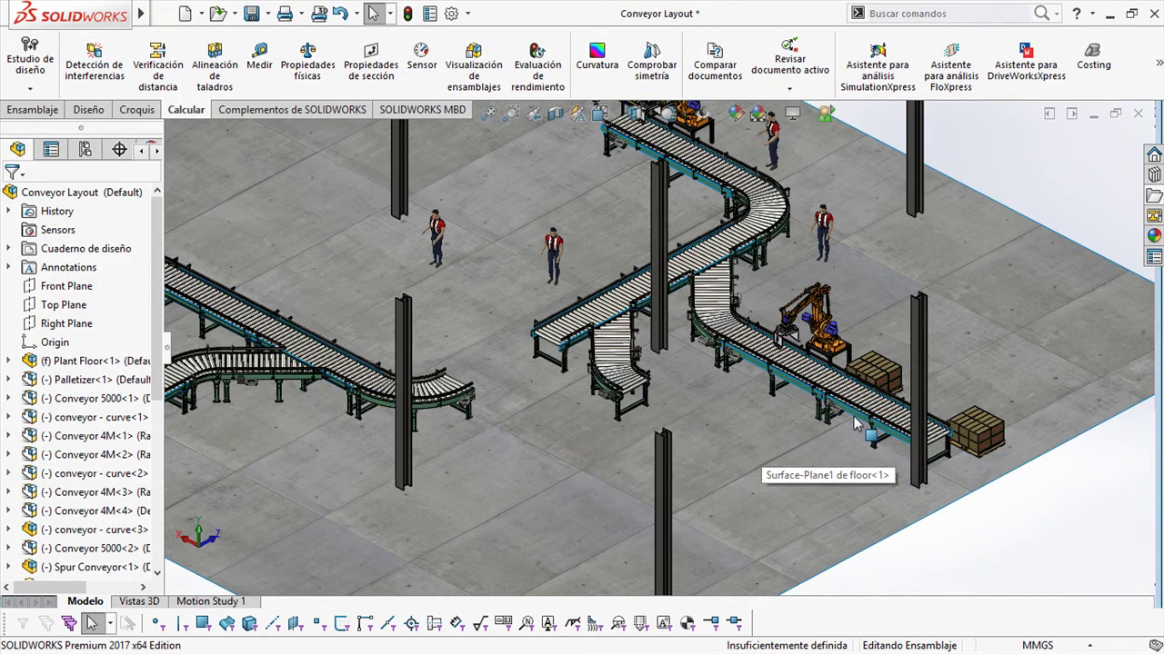
scroll(854, 420, "down", 1)
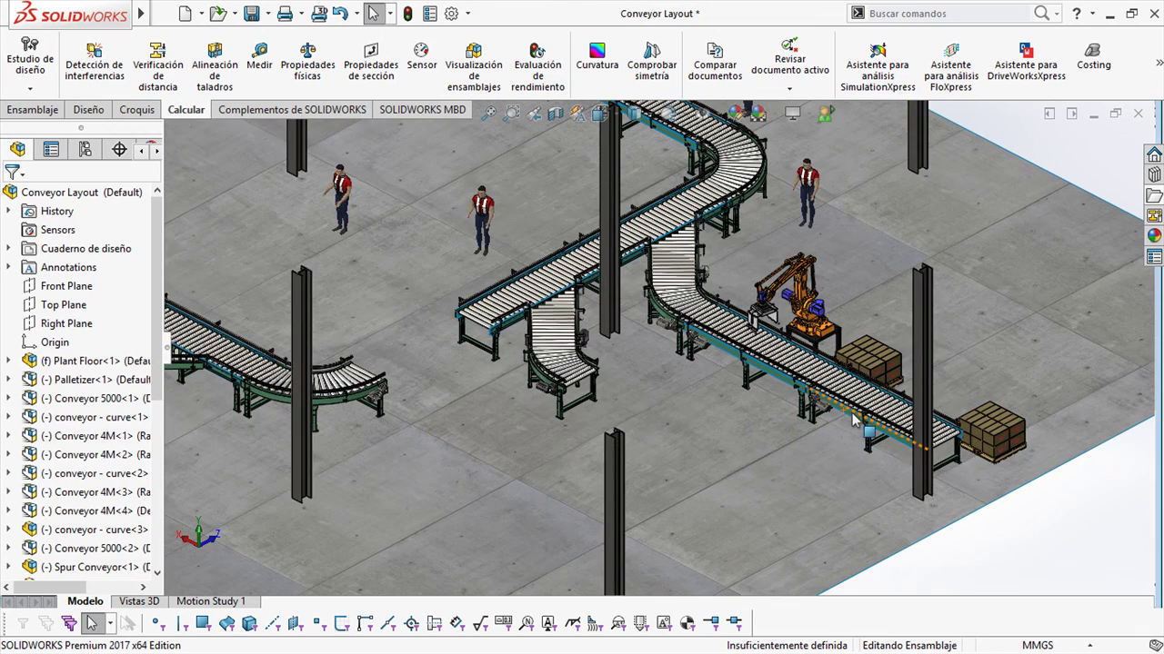
left_click_drag(851, 418, 620, 467)
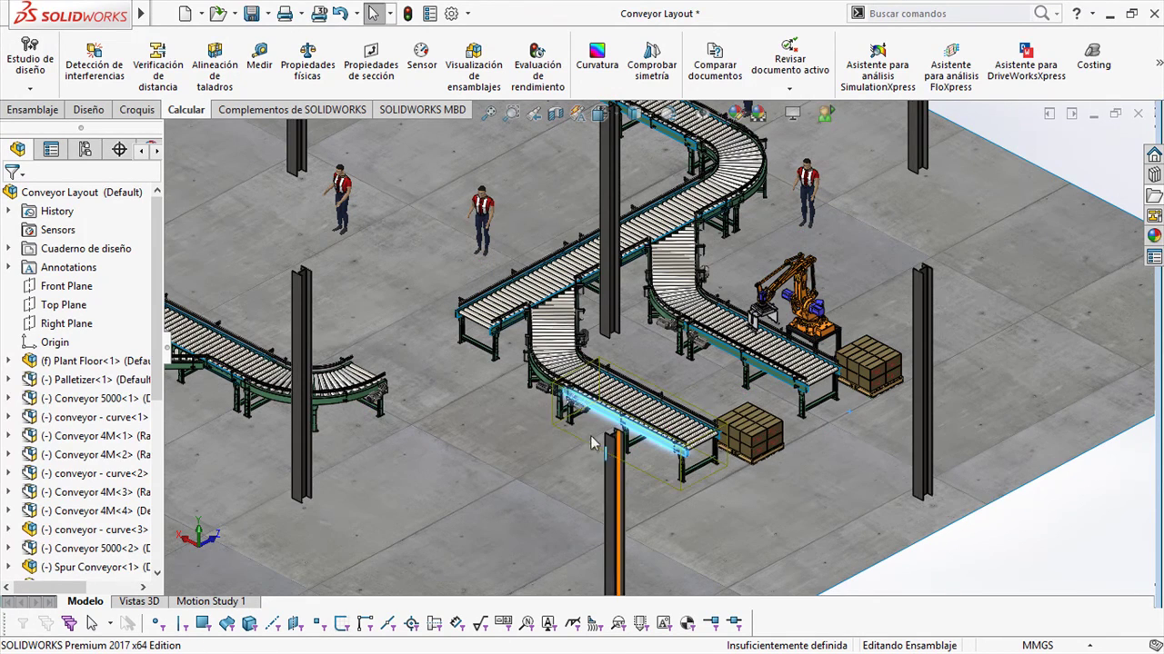
Snap the separate curved conveyor line to the main line's open end and move the nearest worker beside it.
scroll(567, 382, "up", 1)
left_click_drag(404, 388, 491, 362)
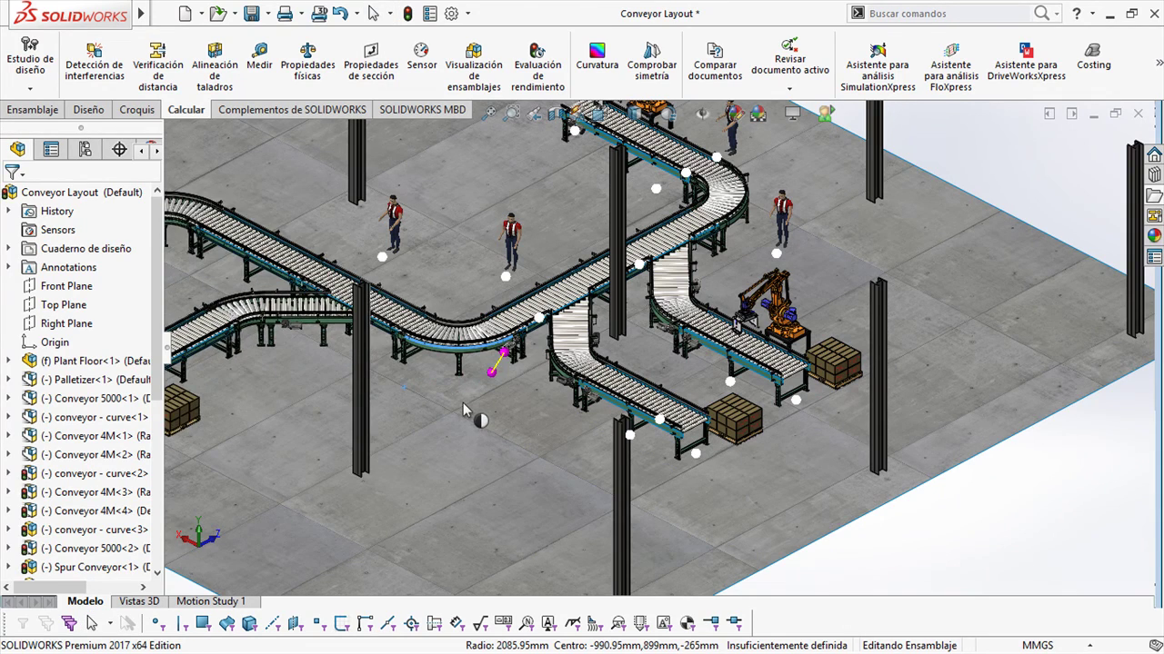
scroll(409, 244, "down", 2)
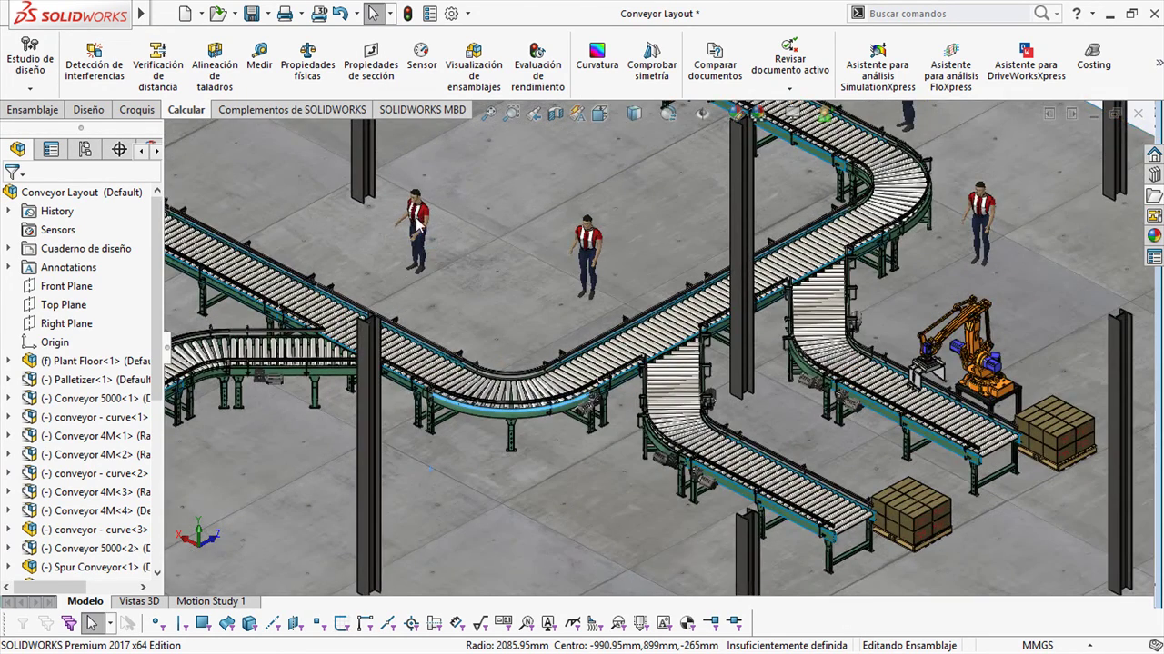
left_click_drag(420, 219, 407, 309)
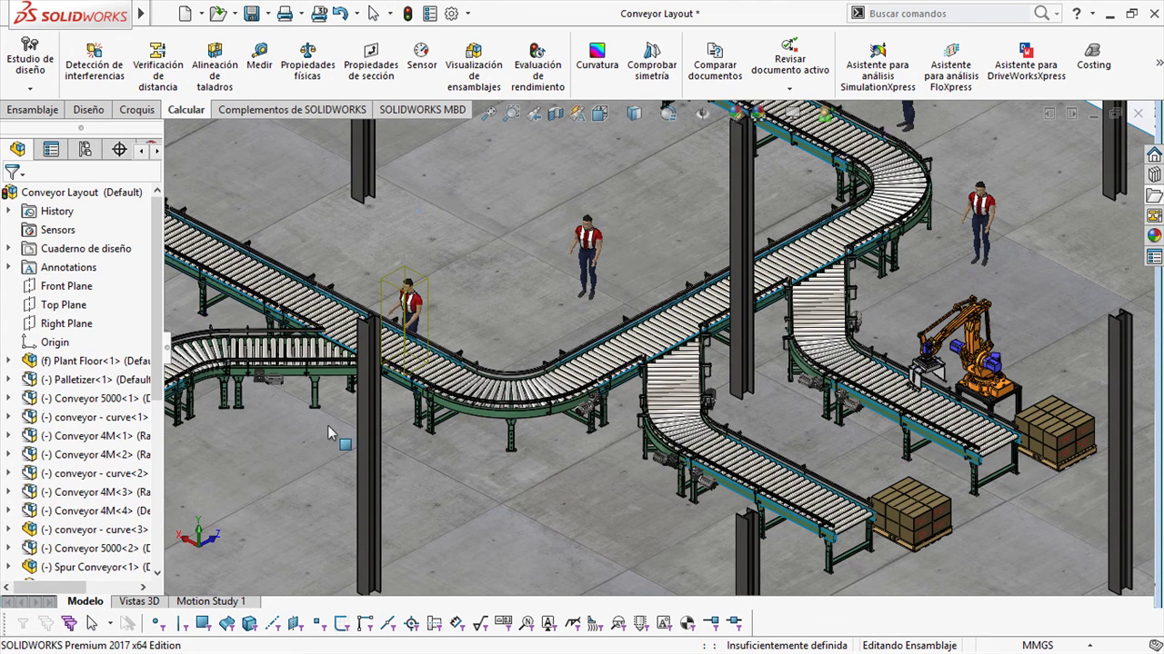
Place a copy of the second Pick and place robot beside the relocated conveyor section.
scroll(116, 472, "down", 5)
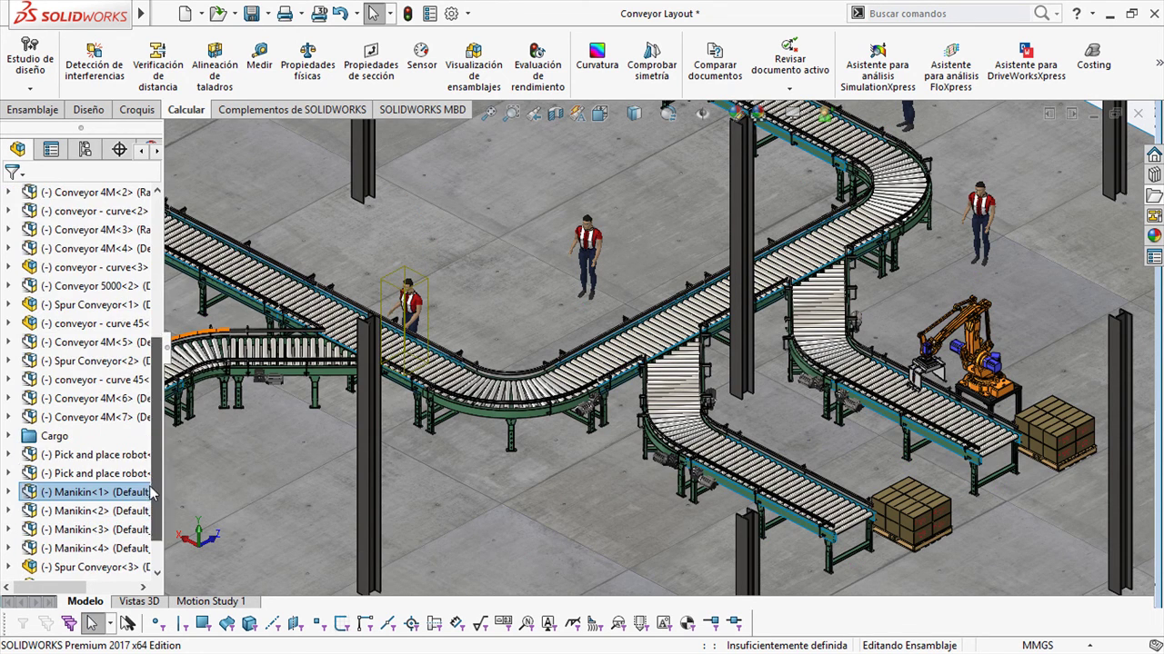
left_click(114, 475)
left_click_drag(113, 476, 734, 514, "ctrl")
scroll(741, 504, "up", 2)
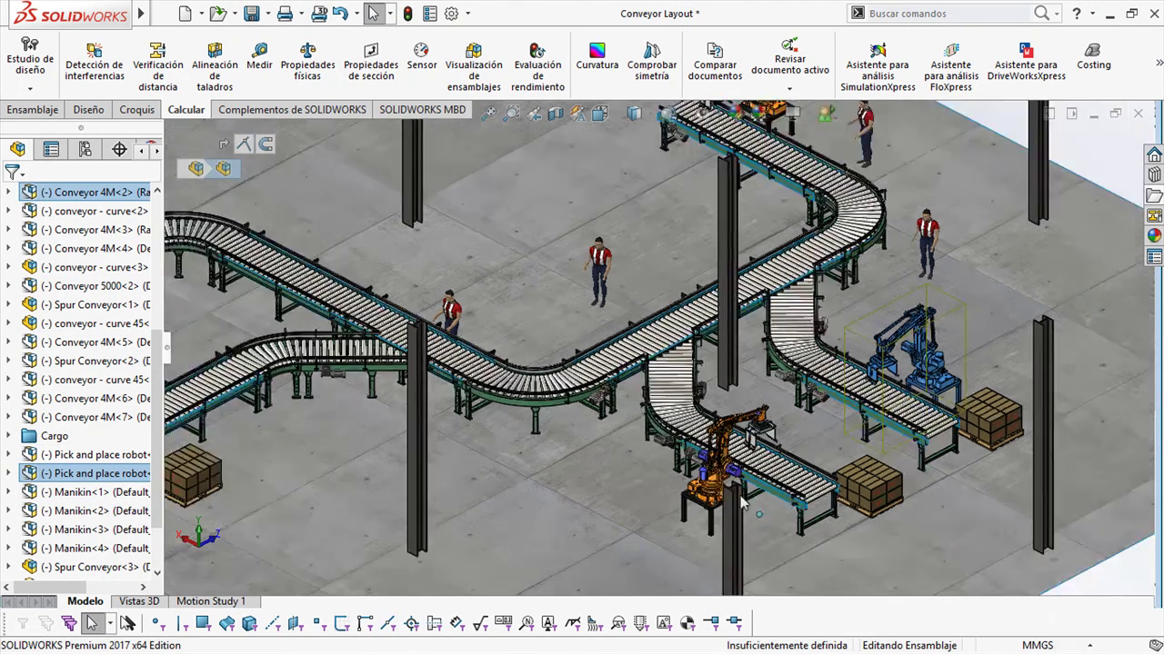
scroll(741, 500, "up", 1)
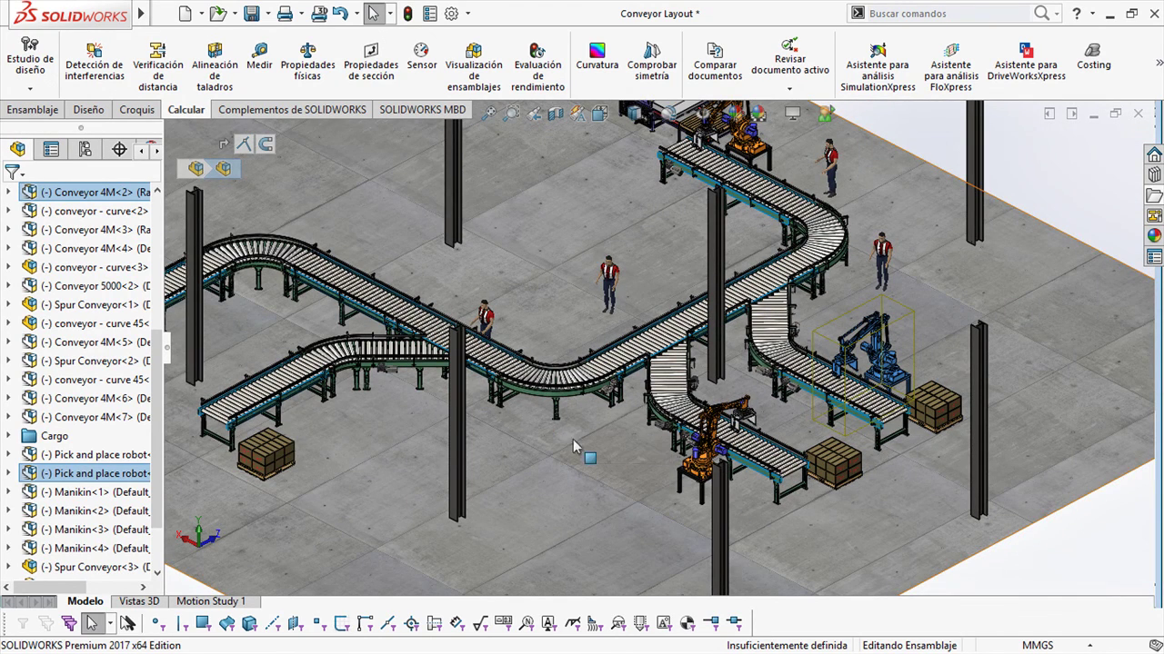
scroll(712, 444, "down", 1)
scroll(624, 360, "down", 1)
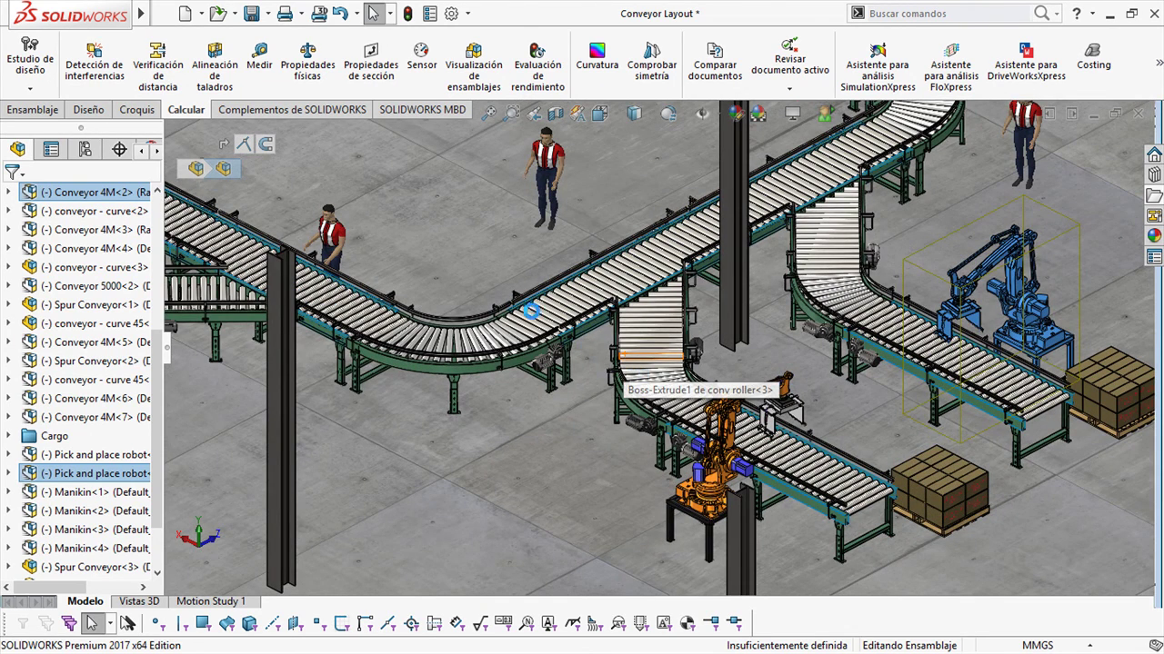
Switch to the open Spur Conveyor assembly and show the Ground Plane among its Published References.
key("ctrl+Tab")
key("ctrl+Tab")
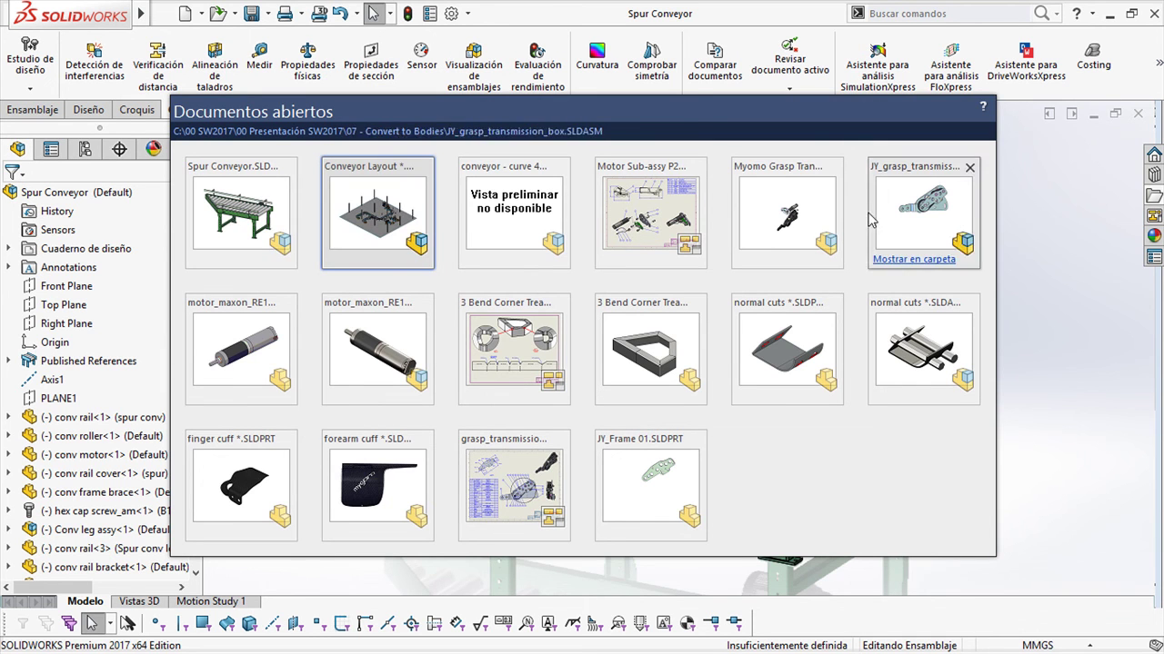
left_click(257, 202)
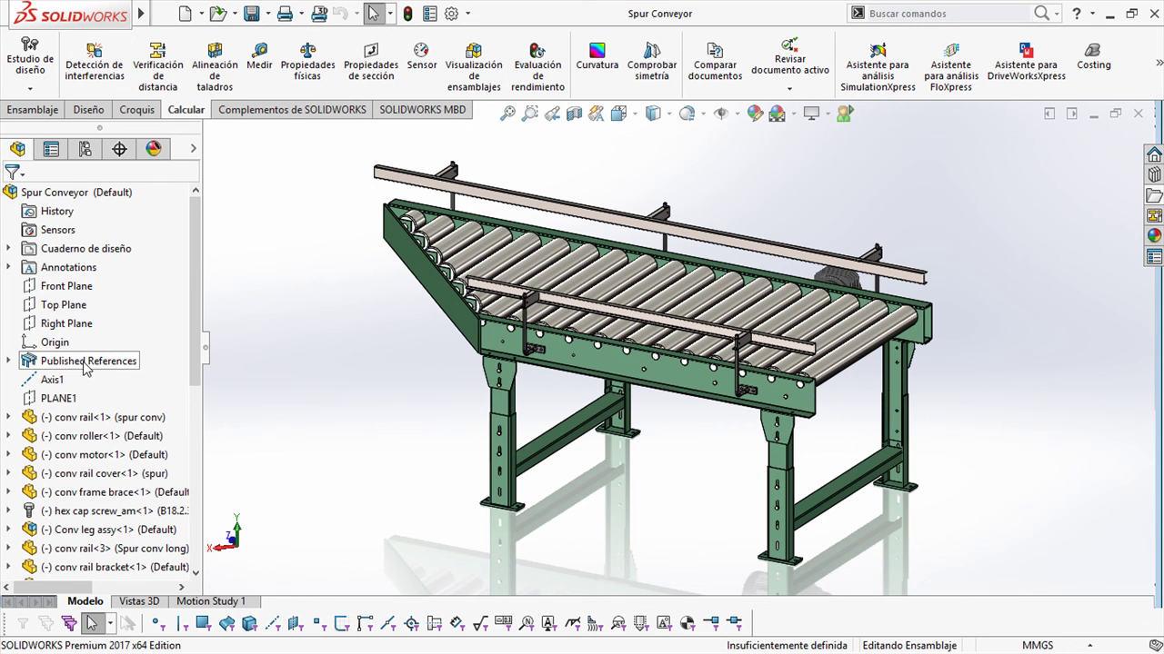
left_click(9, 361)
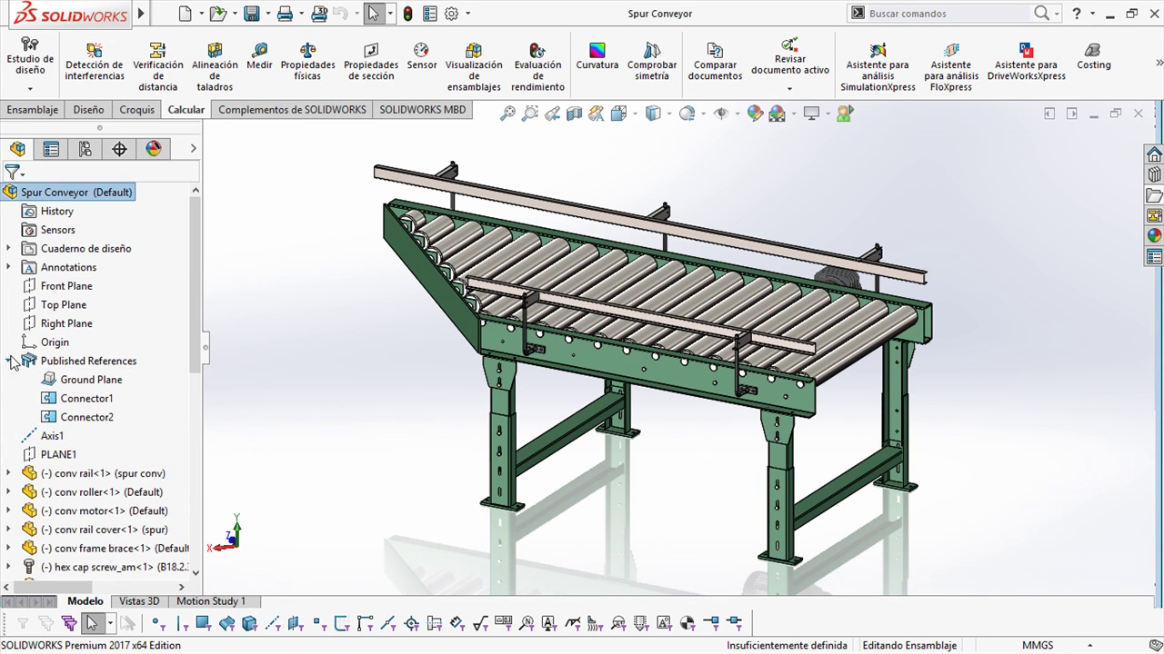
left_click(102, 380)
mouse_move(539, 449)
middle_mouse_down()
mouse_move(547, 415)
mouse_move(540, 455)
middle_mouse_up()
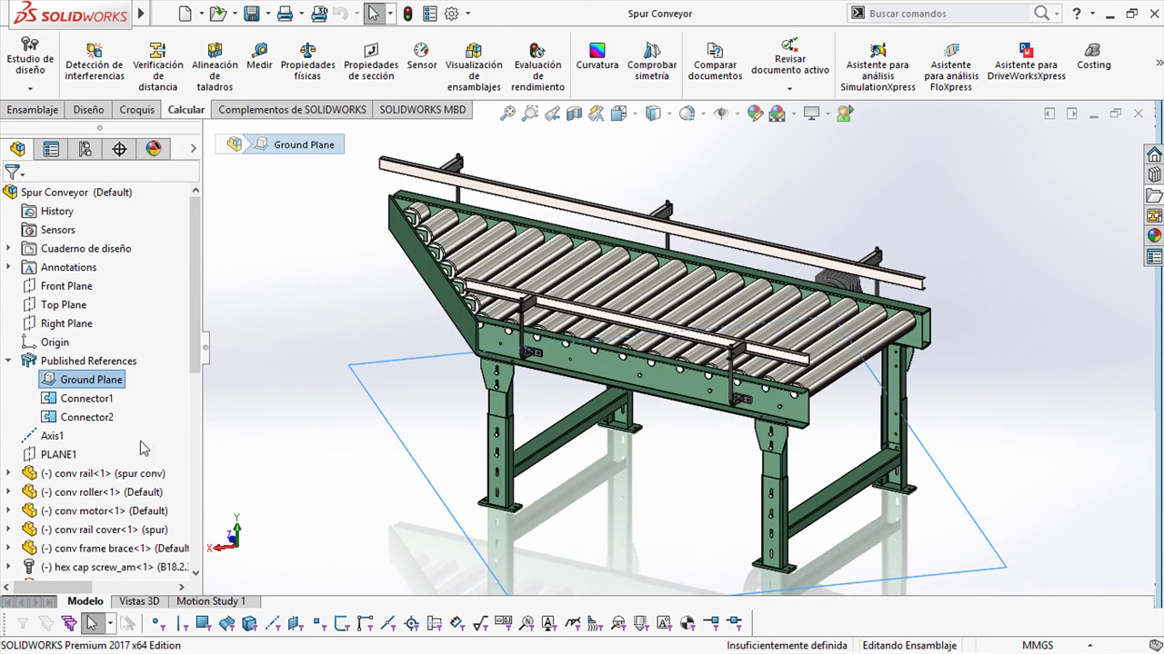
Edit the Published References to examine the ground plane, Connector1 and Connector2 in the Asset Publisher, leaving the definition unchanged.
right_click(124, 362)
left_click(177, 373)
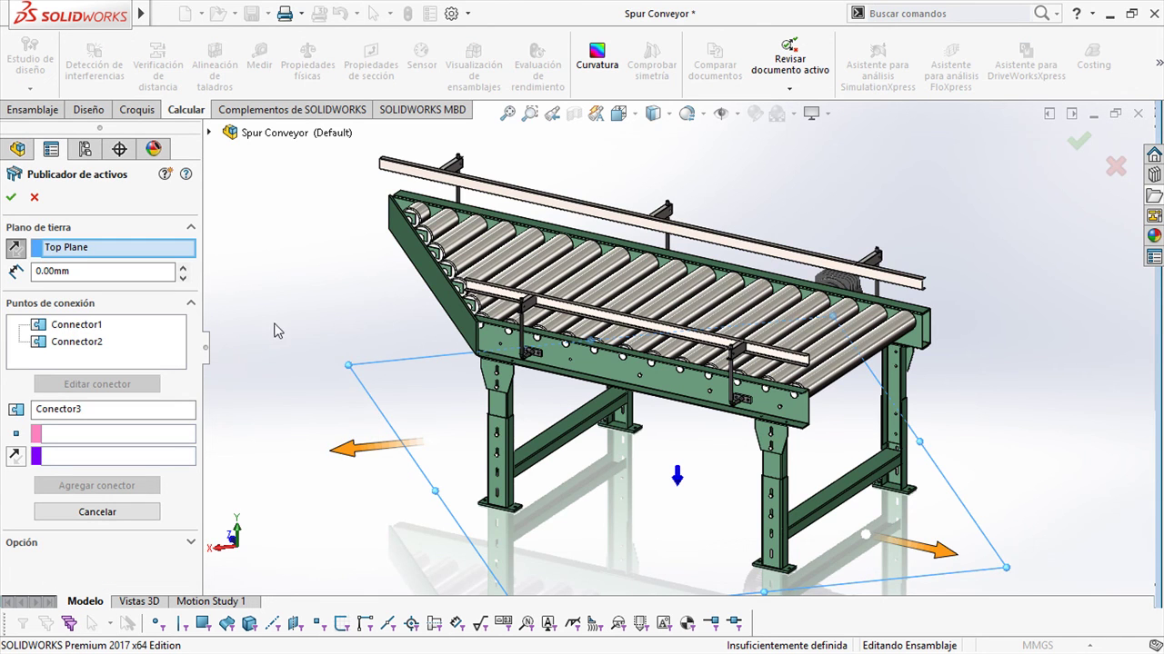
mouse_move(319, 325)
middle_mouse_down()
mouse_move(268, 325)
mouse_move(293, 332)
middle_mouse_up()
left_click(76, 325)
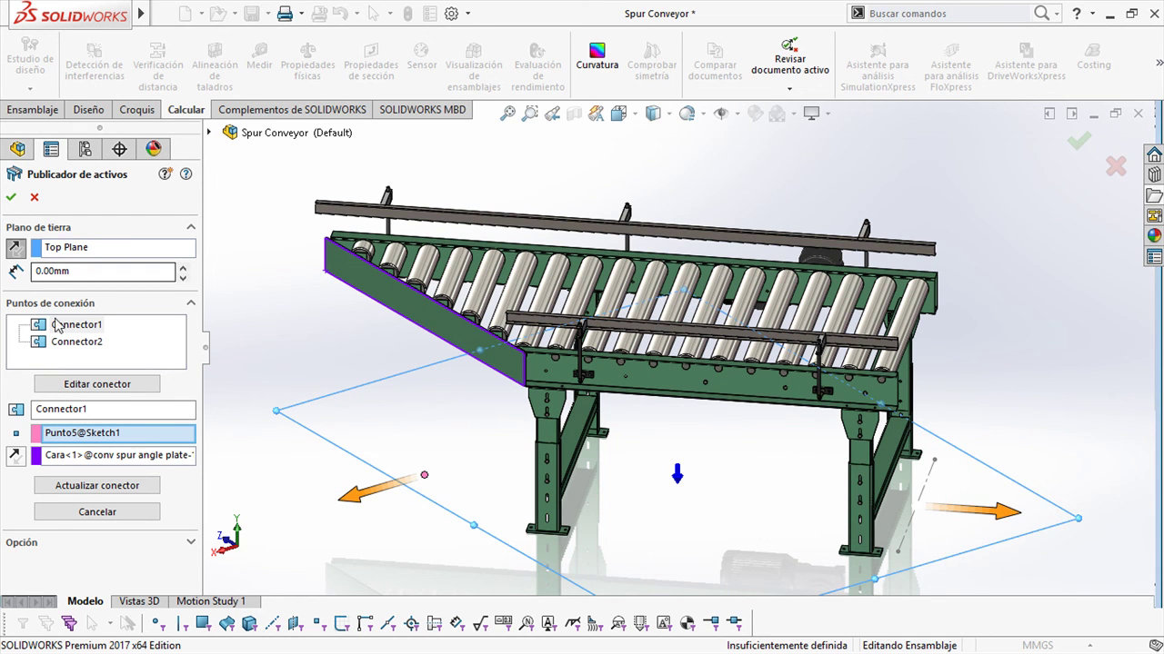
left_click(76, 342)
middle_click_drag(969, 512, 877, 542)
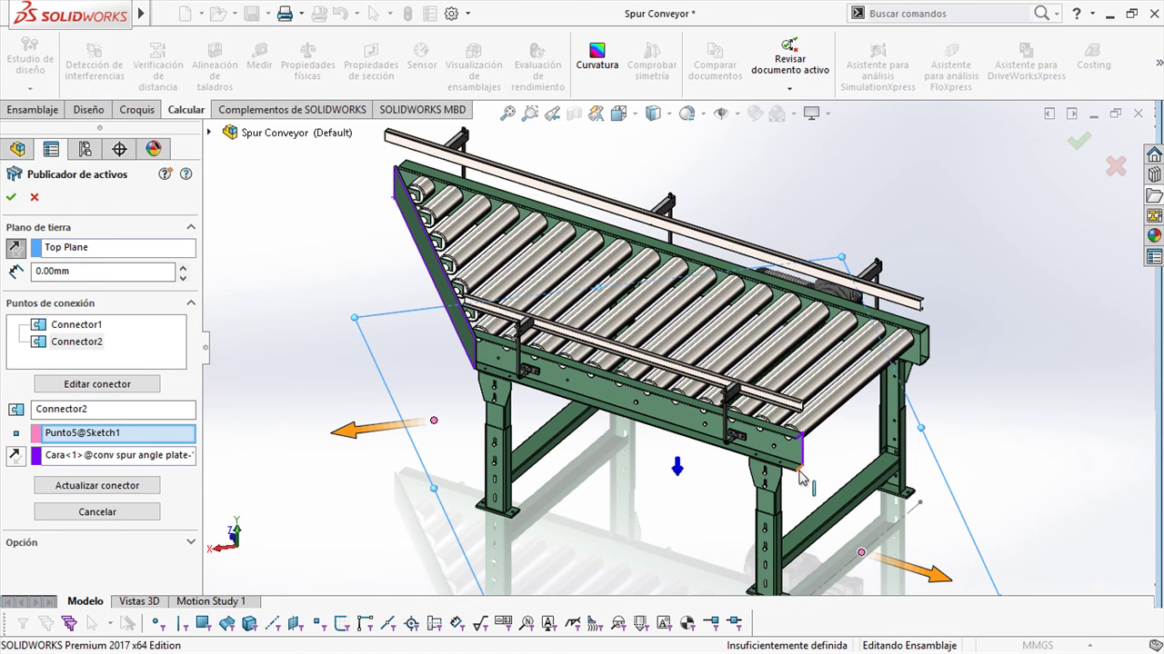
left_click(37, 200)
left_click(1047, 213)
scroll(1054, 213, "up", 2)
middle_click_drag(1054, 214, 1052, 210)
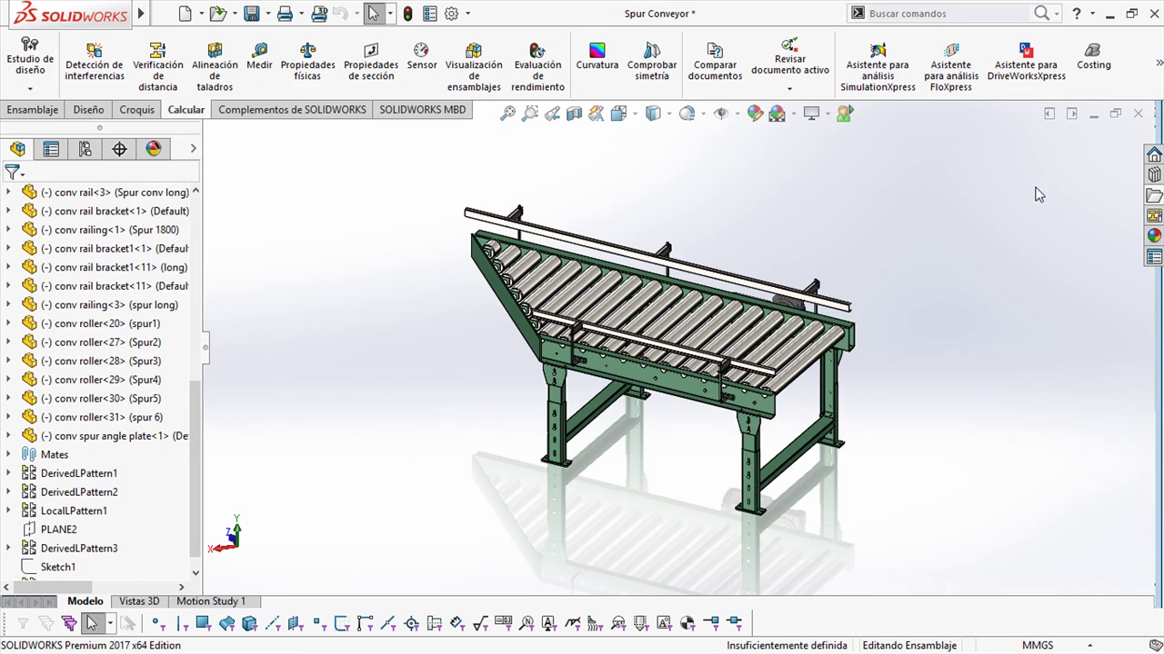
Switch to the slide presentation and advance from the magnetic mates slide to the mate controller slide.
key("super+Tab")
left_click(585, 303)
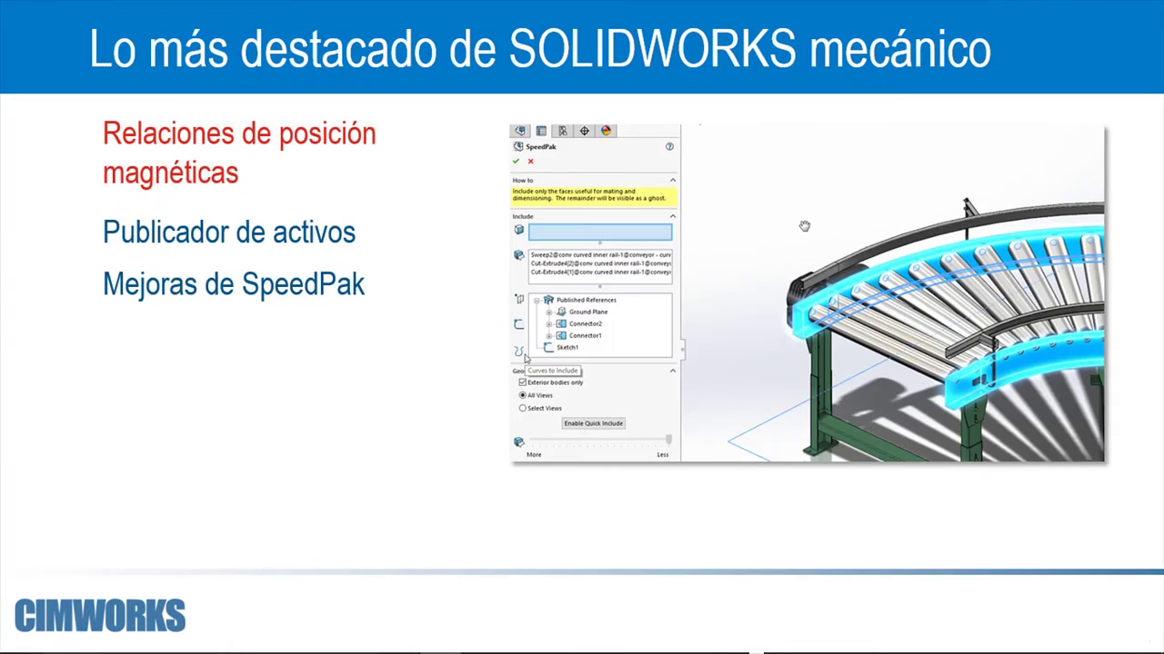
key("Right")
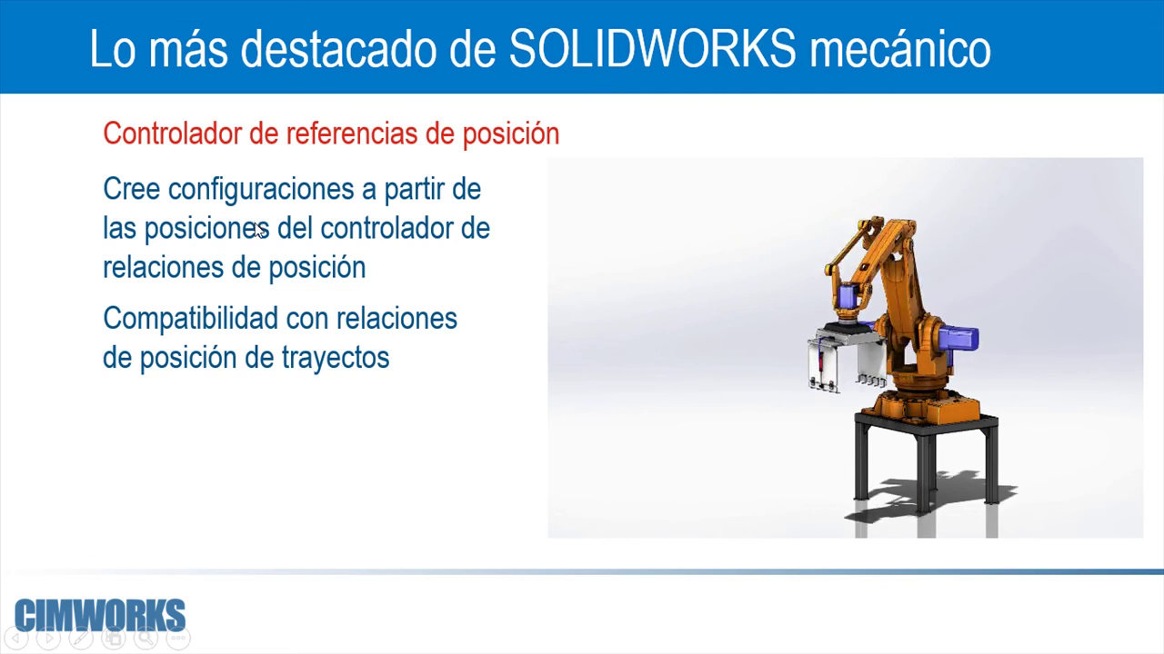
Switch back from the presentation to SOLIDWORKS with the Spur Conveyor assembly.
key("alt+Tab")
left_click(639, 221)
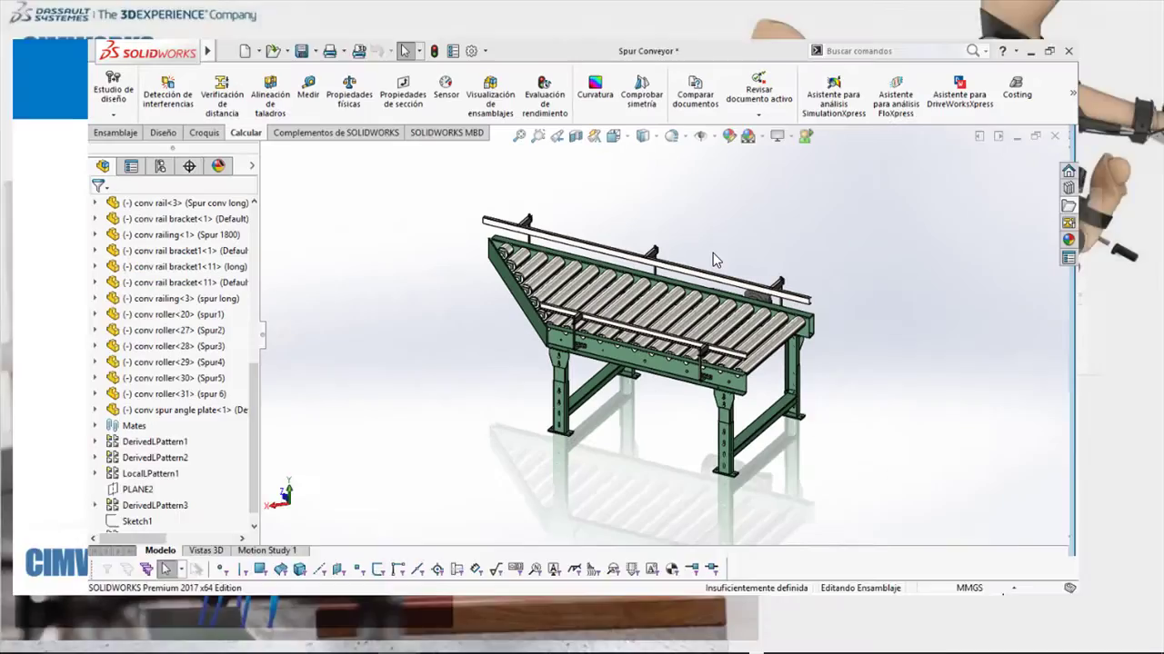
Open the Pick and place robot_JY assembly from the 12 - (JY) Mate Controller folder.
left_click(1154, 195)
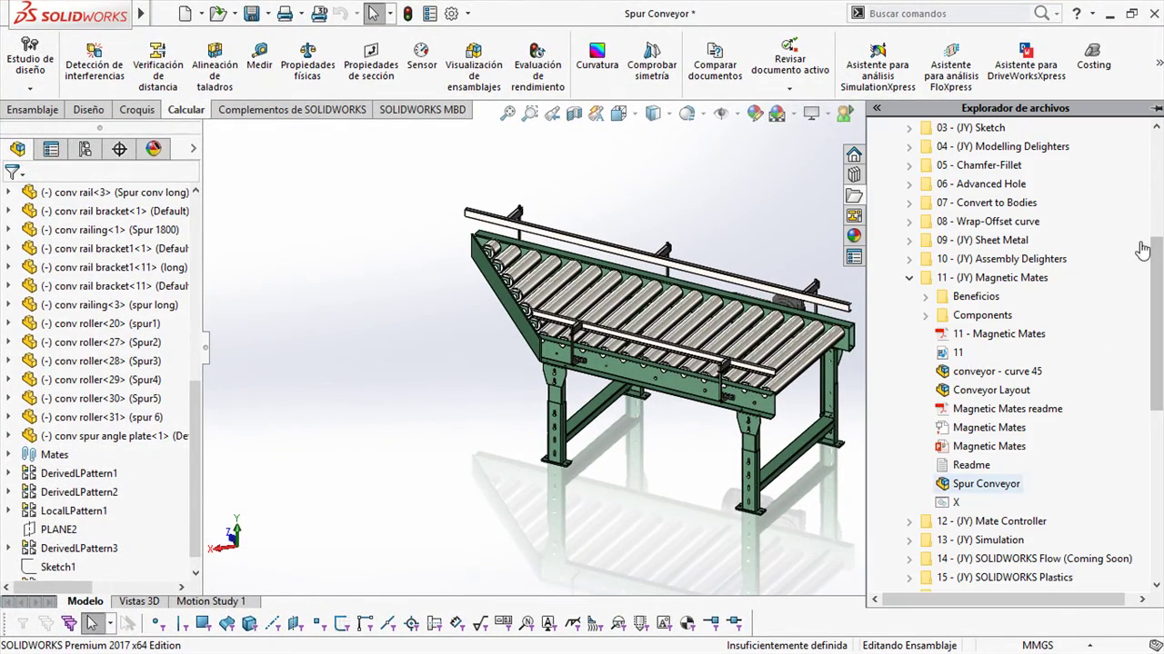
left_click(909, 278)
left_click(909, 296)
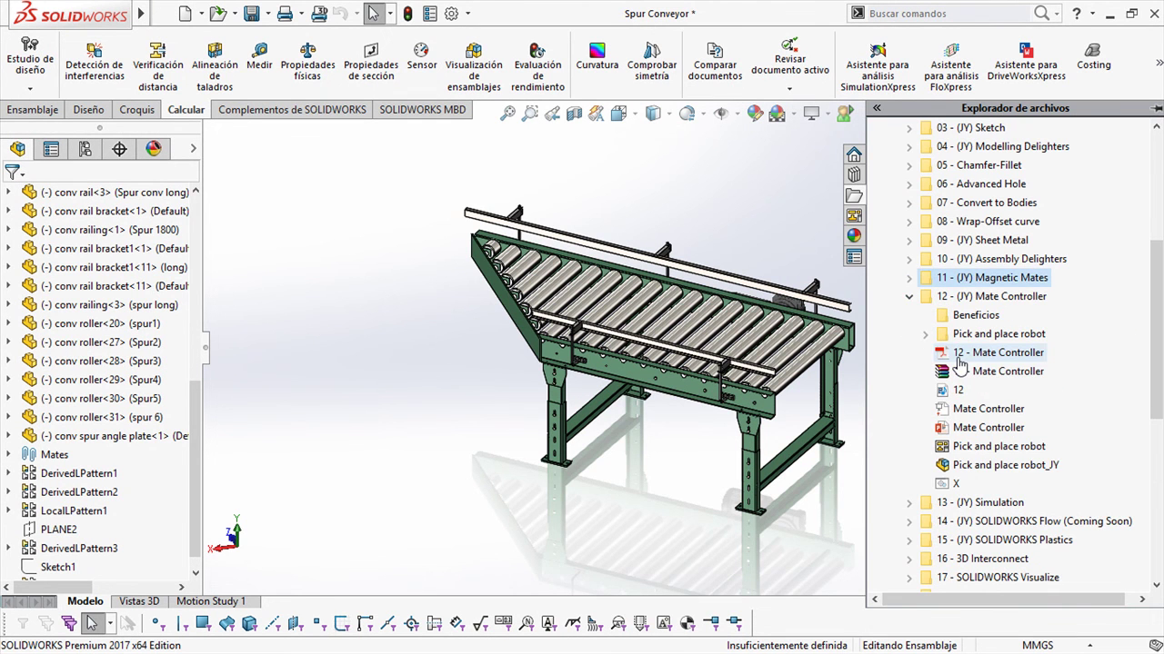
left_click(1000, 465)
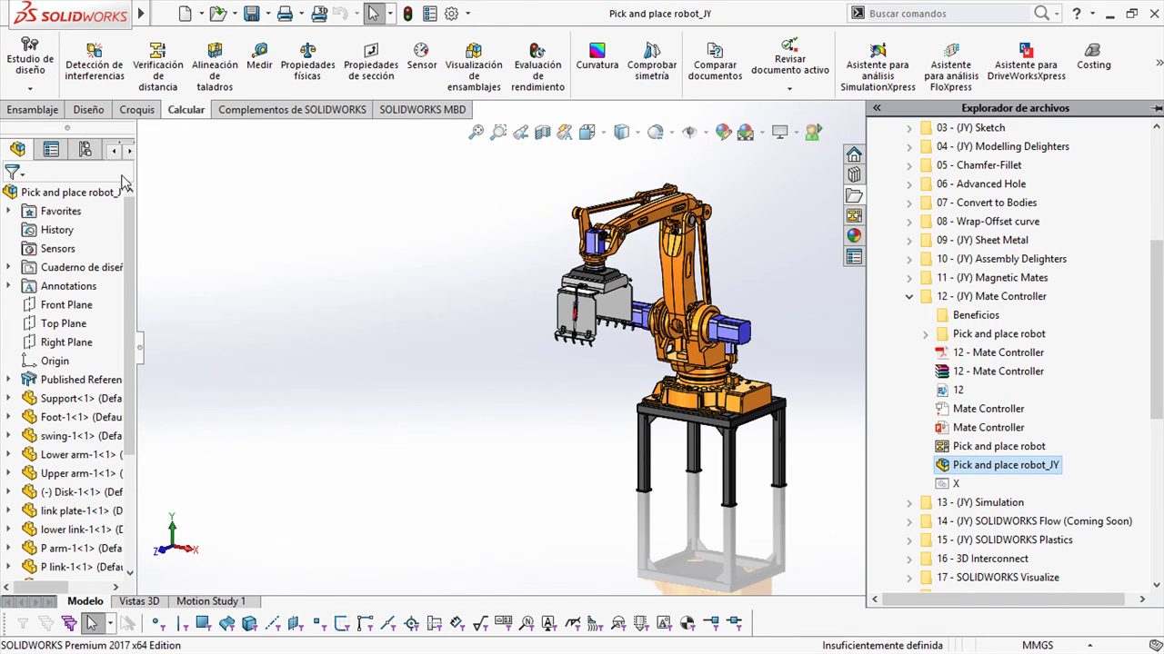
Edit the assembly's Mate Controller and add a configuration from its Home position.
scroll(91, 364, "down", 3)
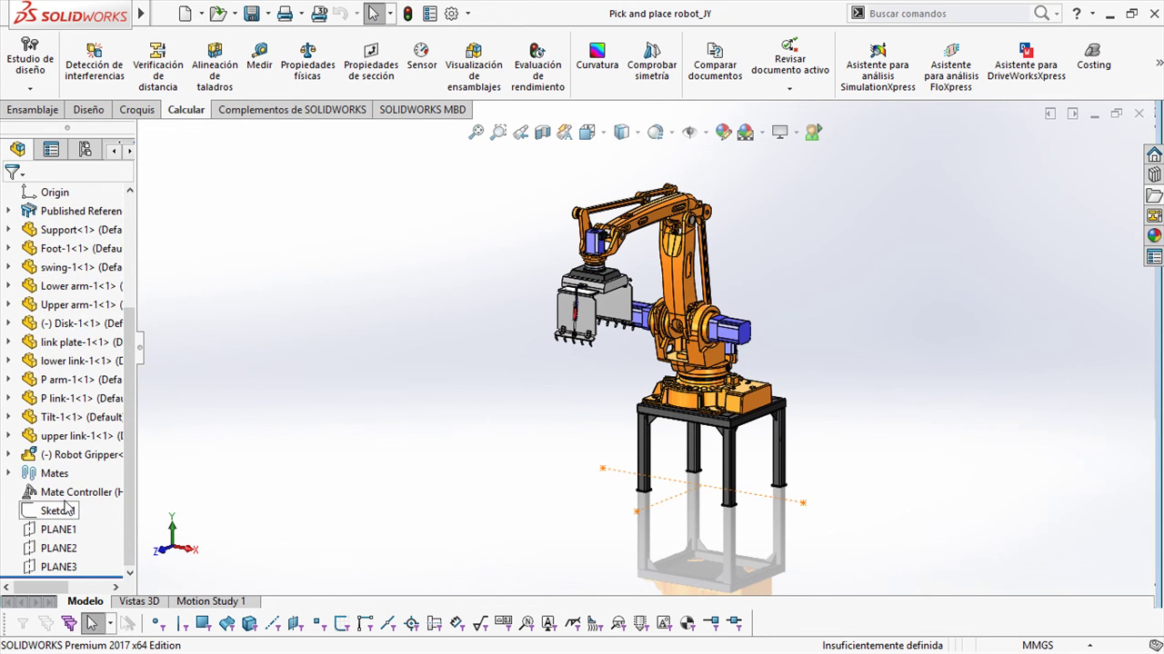
right_click(77, 491)
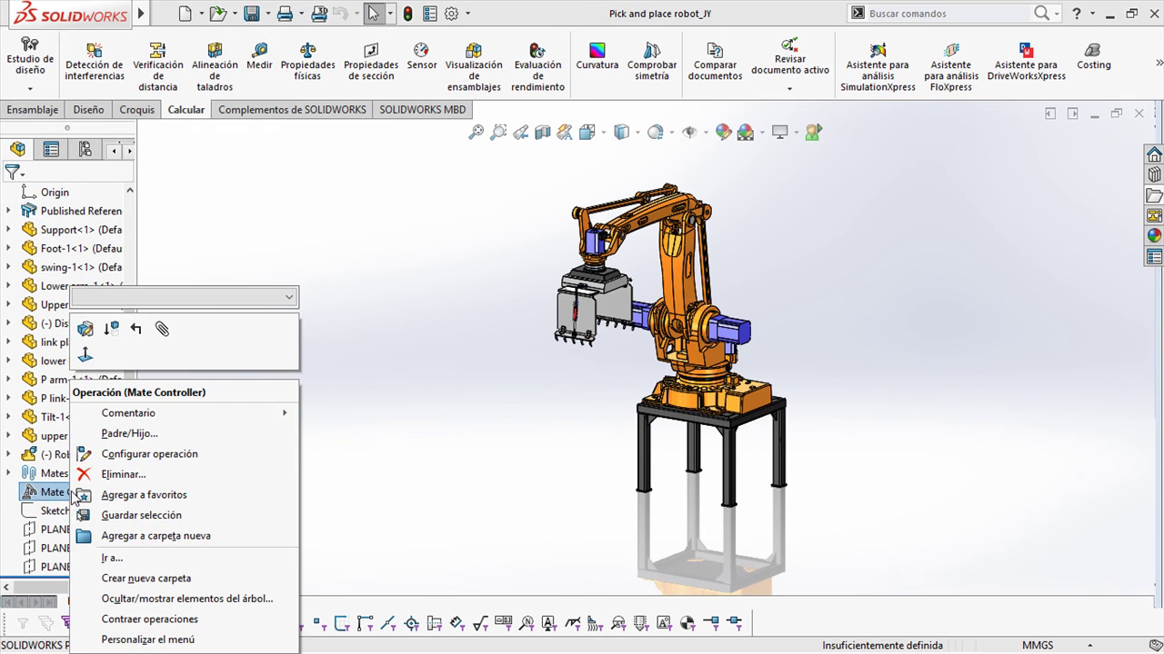
left_click(84, 329)
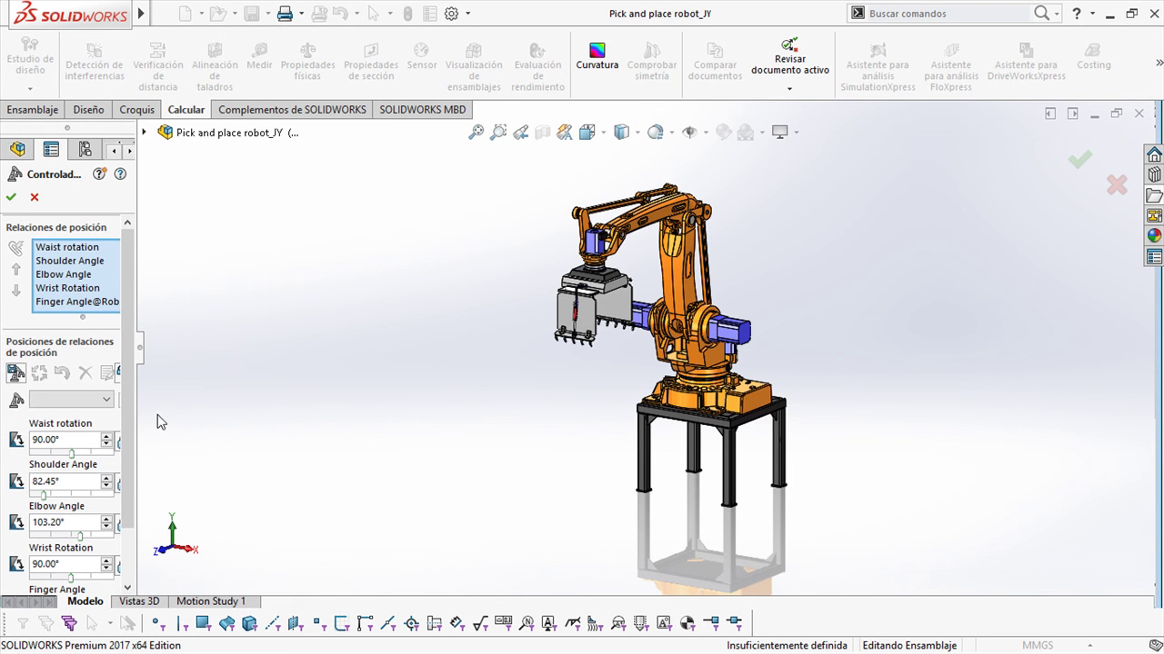
left_click_drag(138, 406, 234, 409)
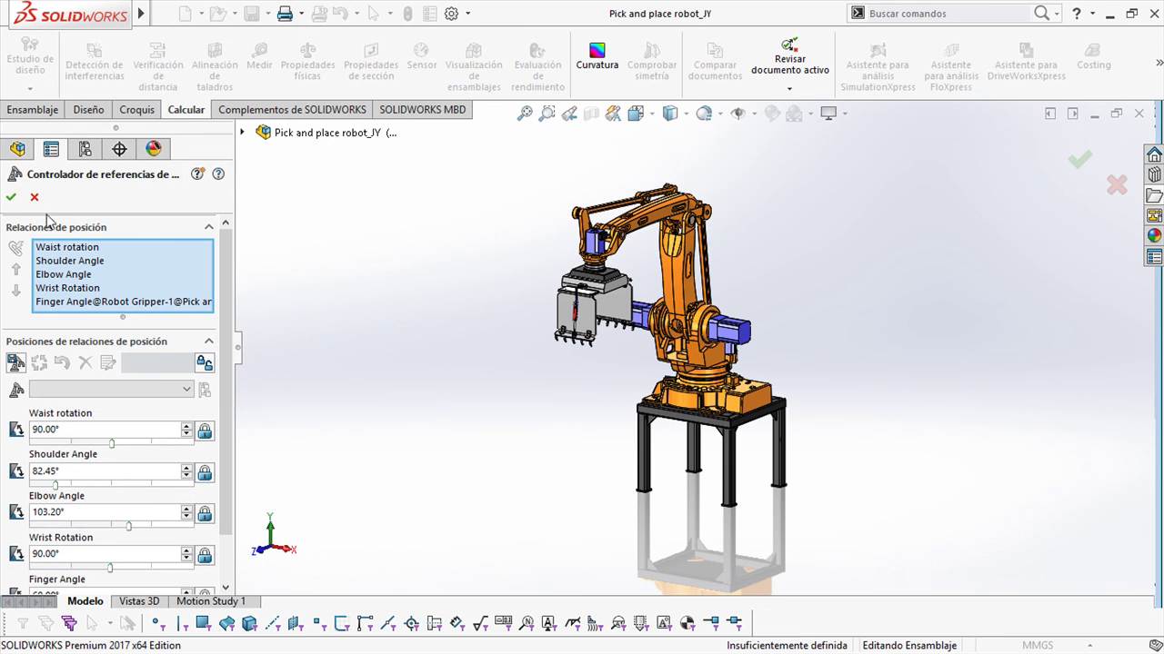
left_click(186, 391)
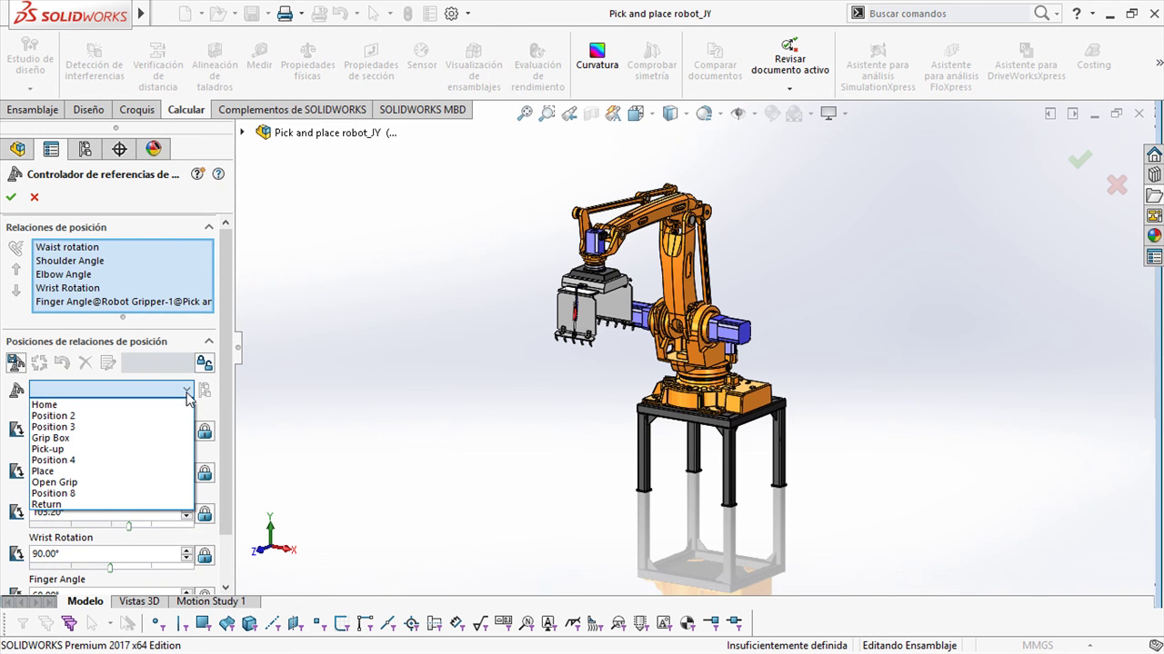
left_click(45, 407)
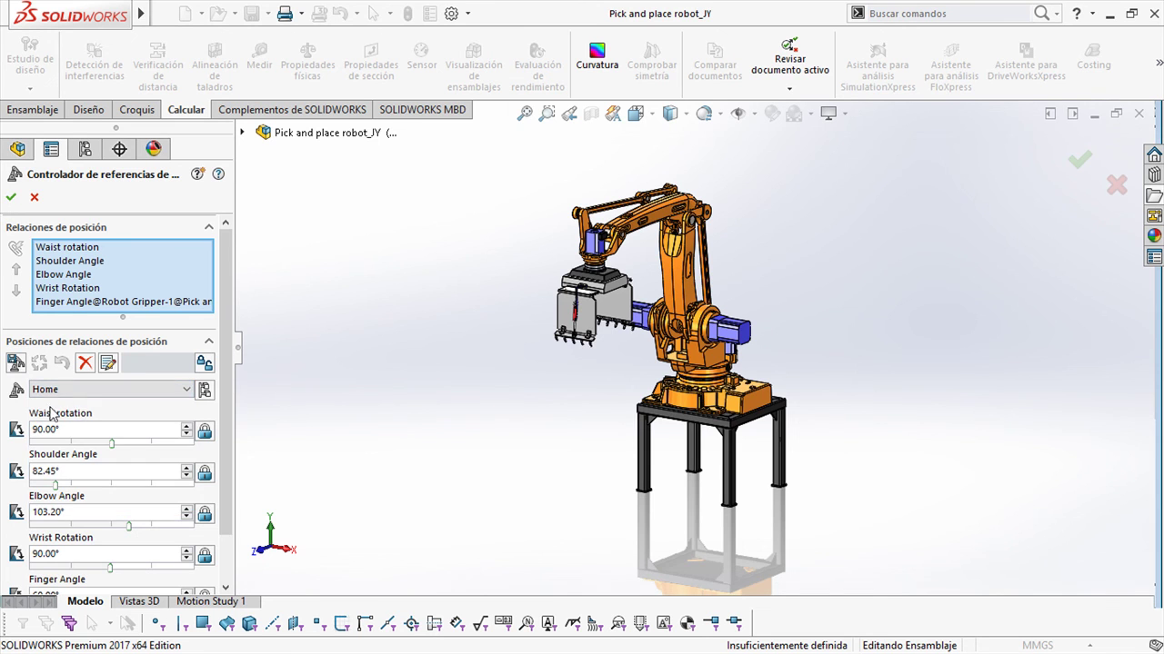
left_click(204, 390)
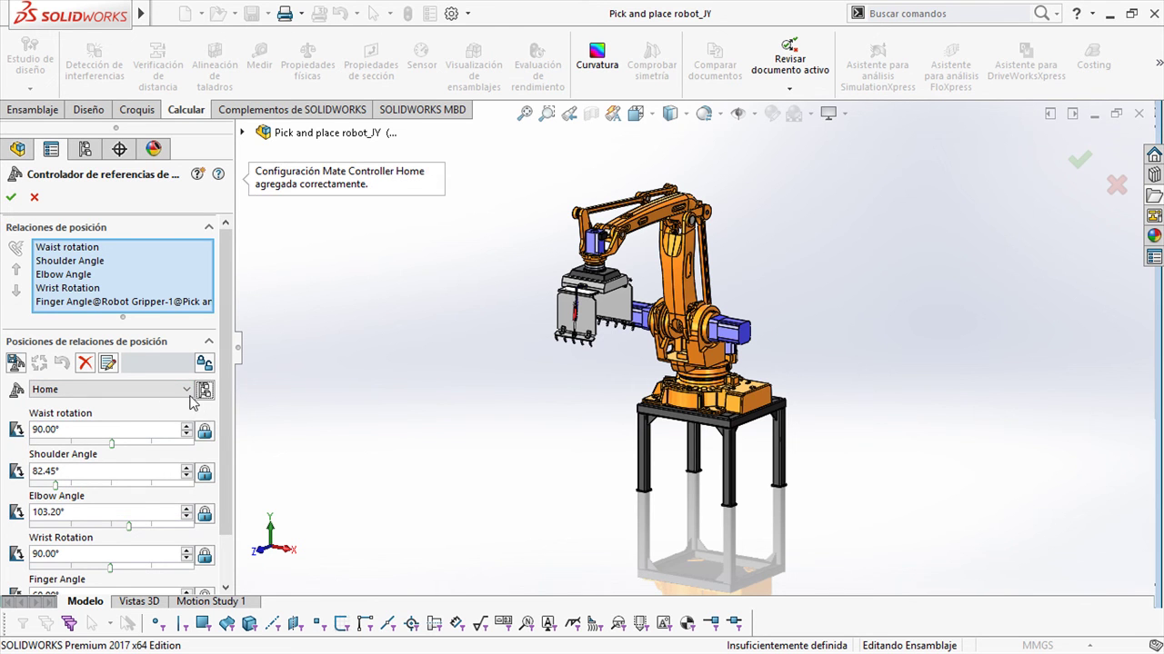
Add configurations from the Mate Controller's Pick-up and Open Grip positions and accept the feature.
left_click(186, 390)
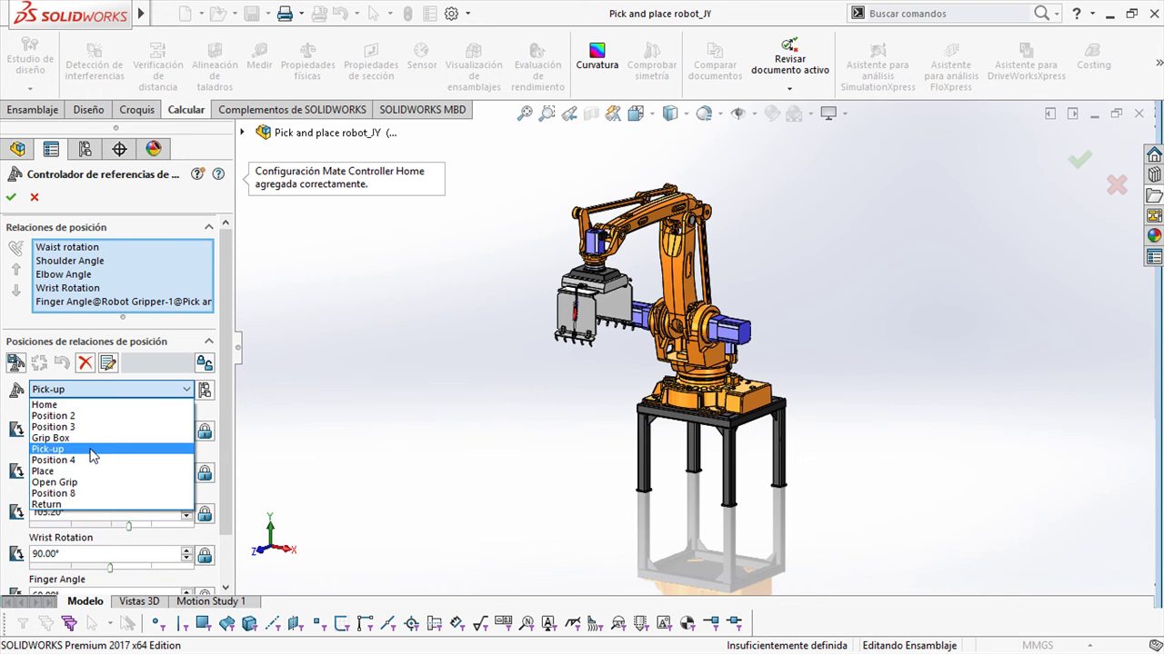
left_click(91, 456)
left_click(186, 389)
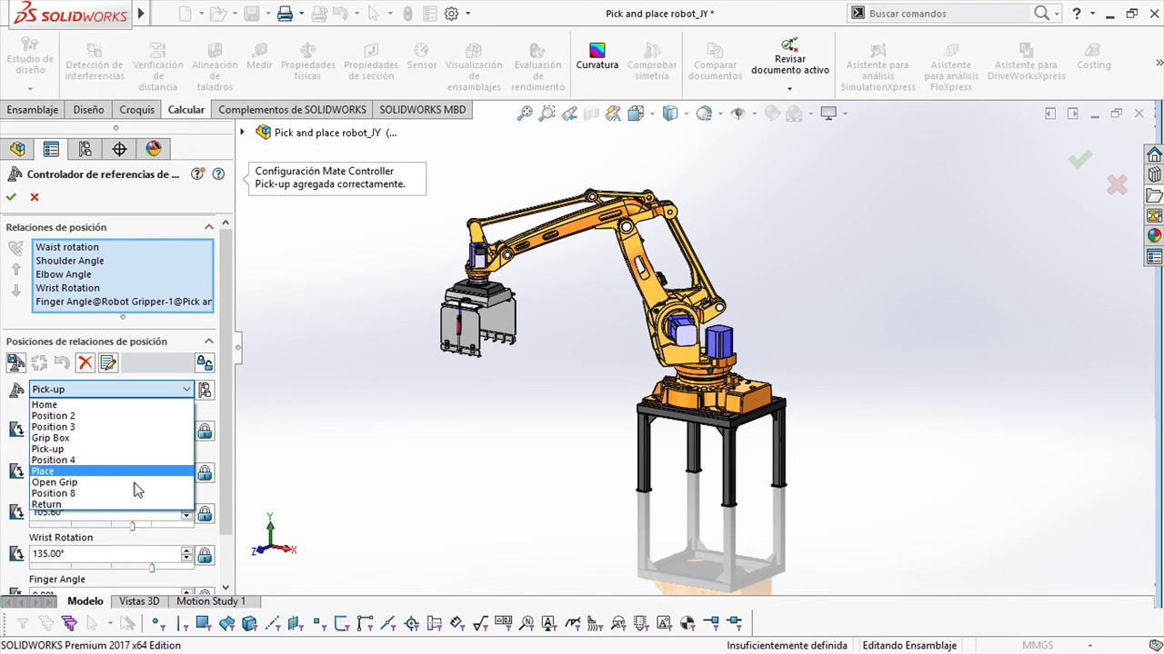
left_click(128, 483)
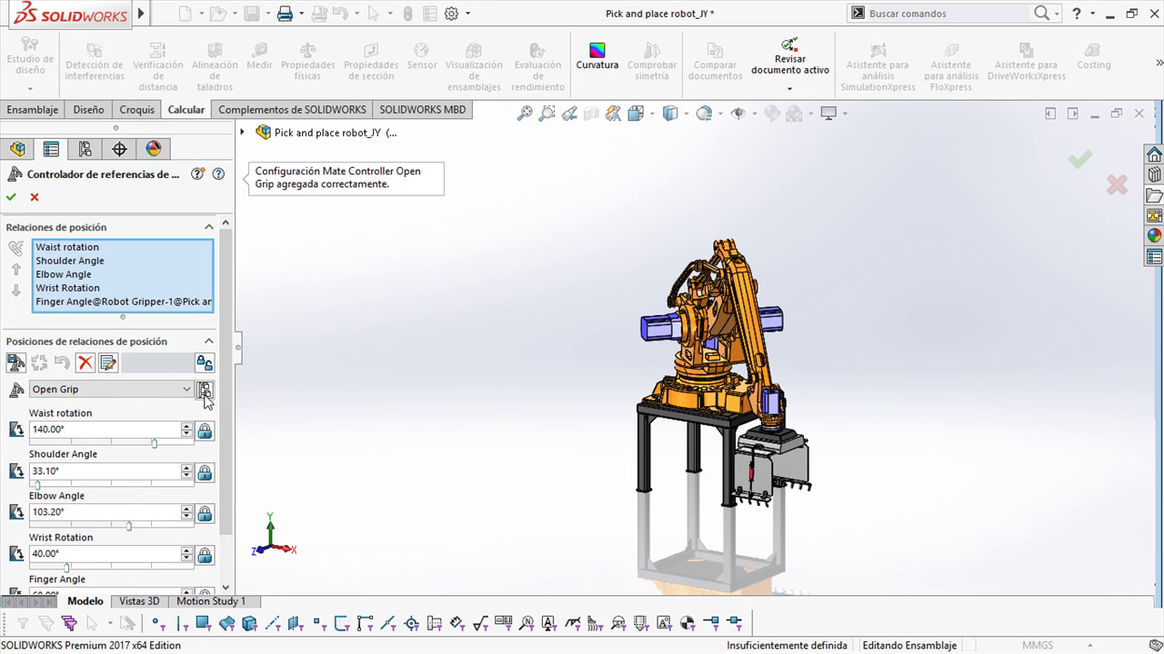
left_click(11, 198)
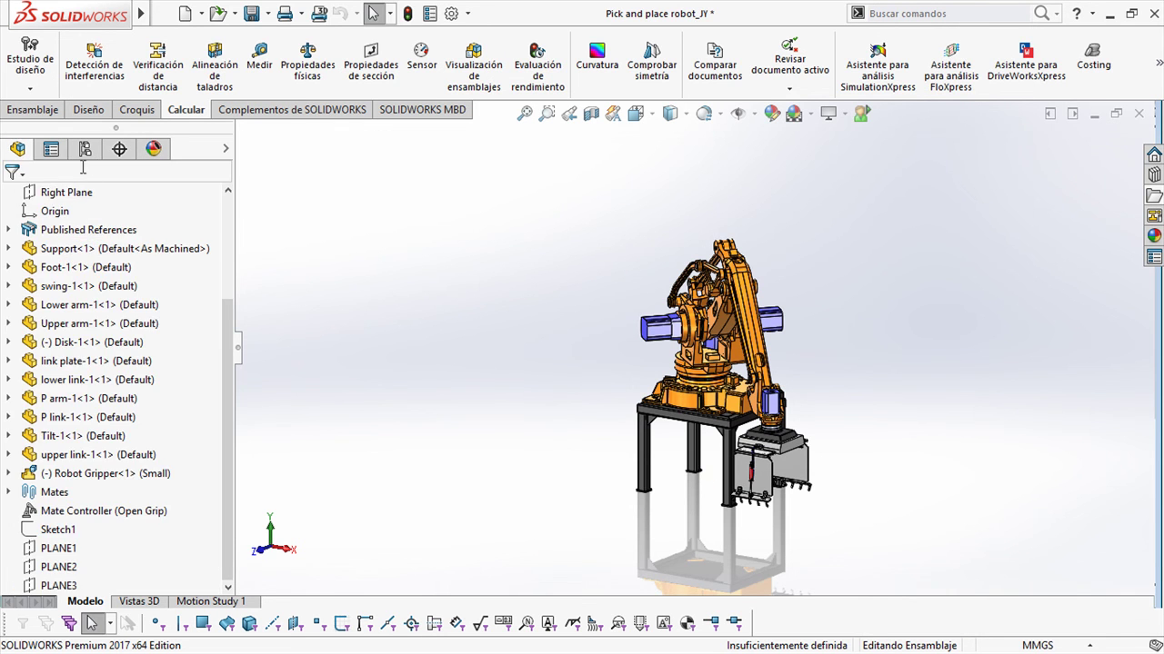
Activate the Mate Controller Home, Mate Controller Pick-up and Mate Controller Open Grip configurations one after another.
left_click(84, 148)
double_click(87, 245)
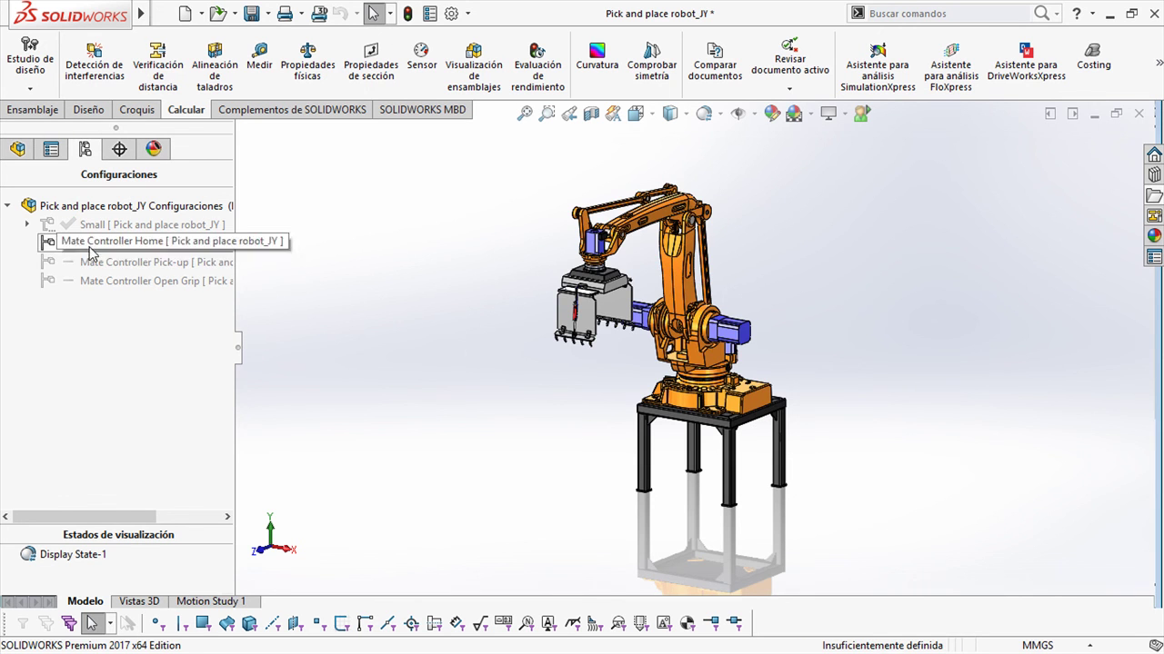
double_click(173, 263)
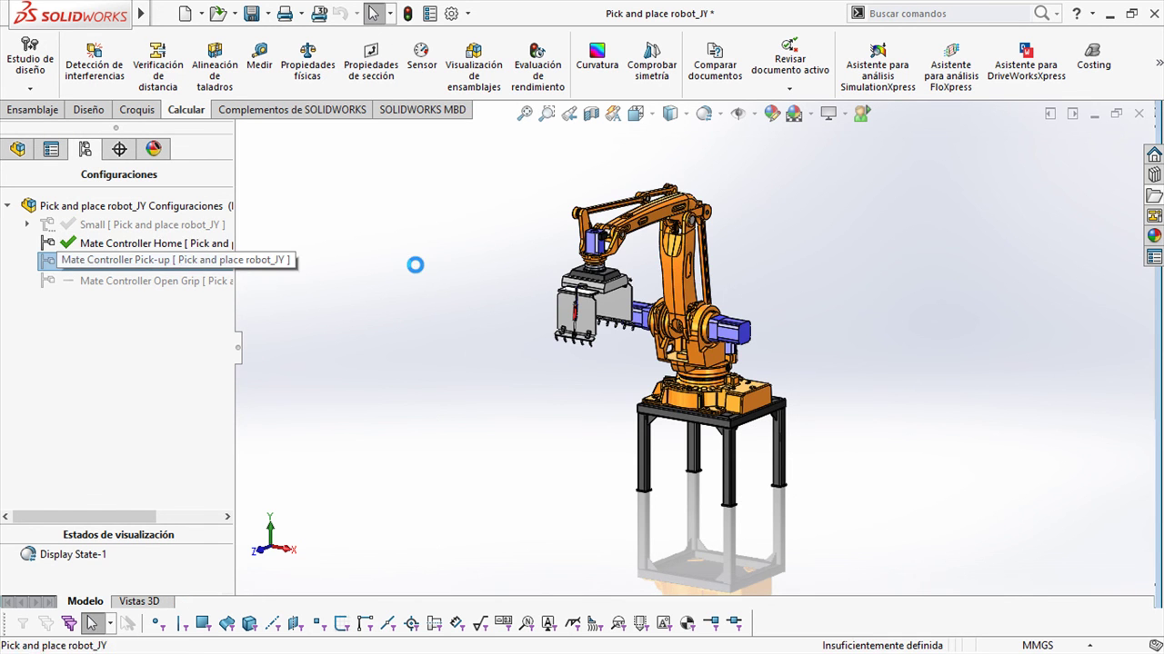
double_click(75, 282)
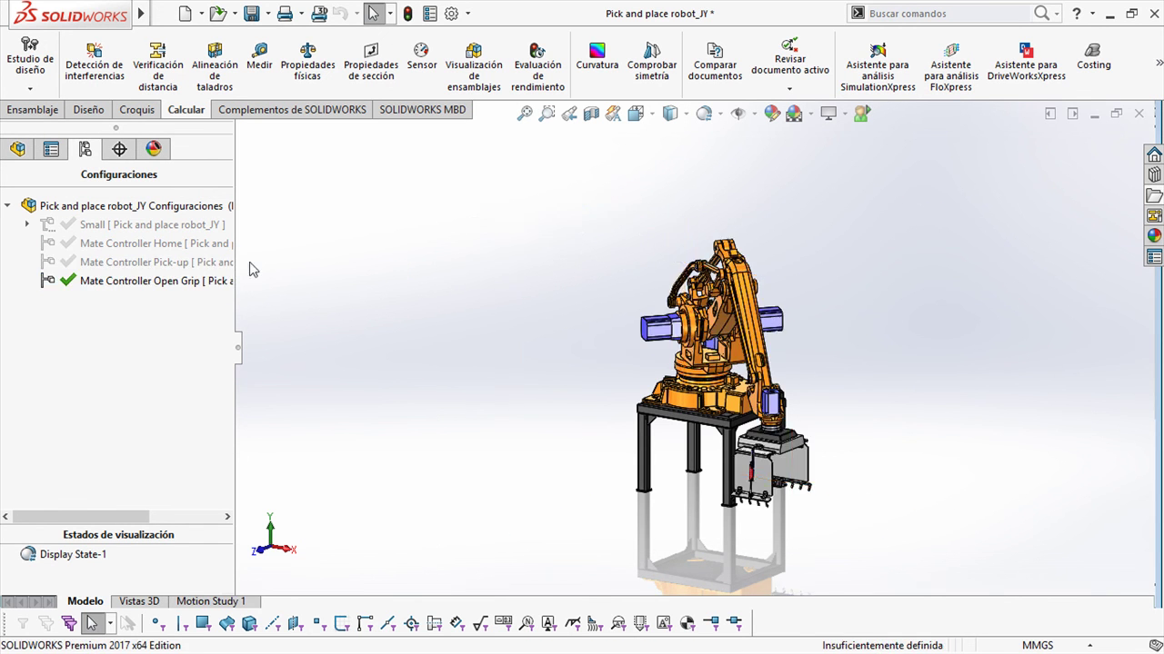
Open the assembly's Pick and place robot drawing.
right_click(109, 205)
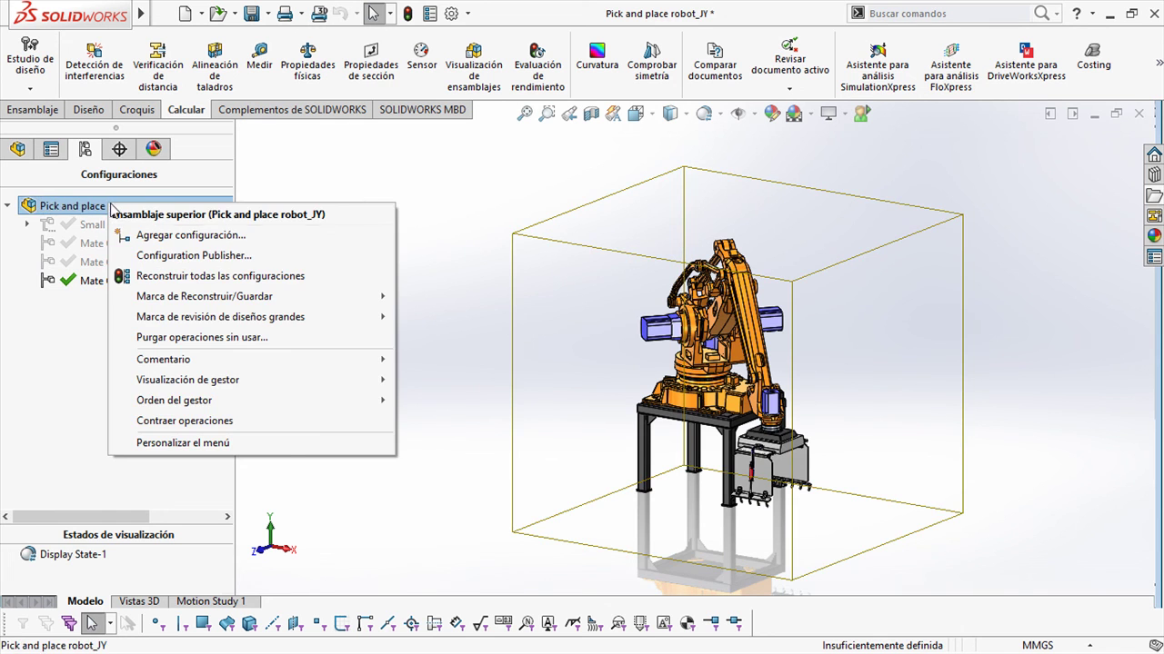
left_click(19, 151)
scroll(82, 191, "up", 3)
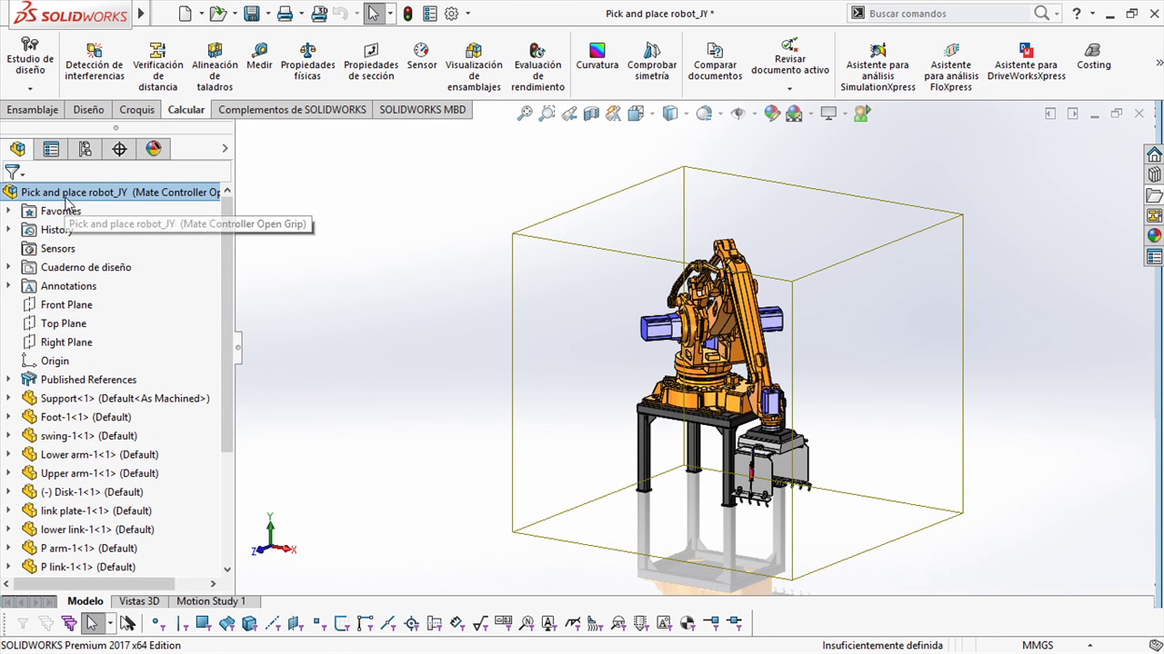
right_click(82, 189)
left_click(80, 78)
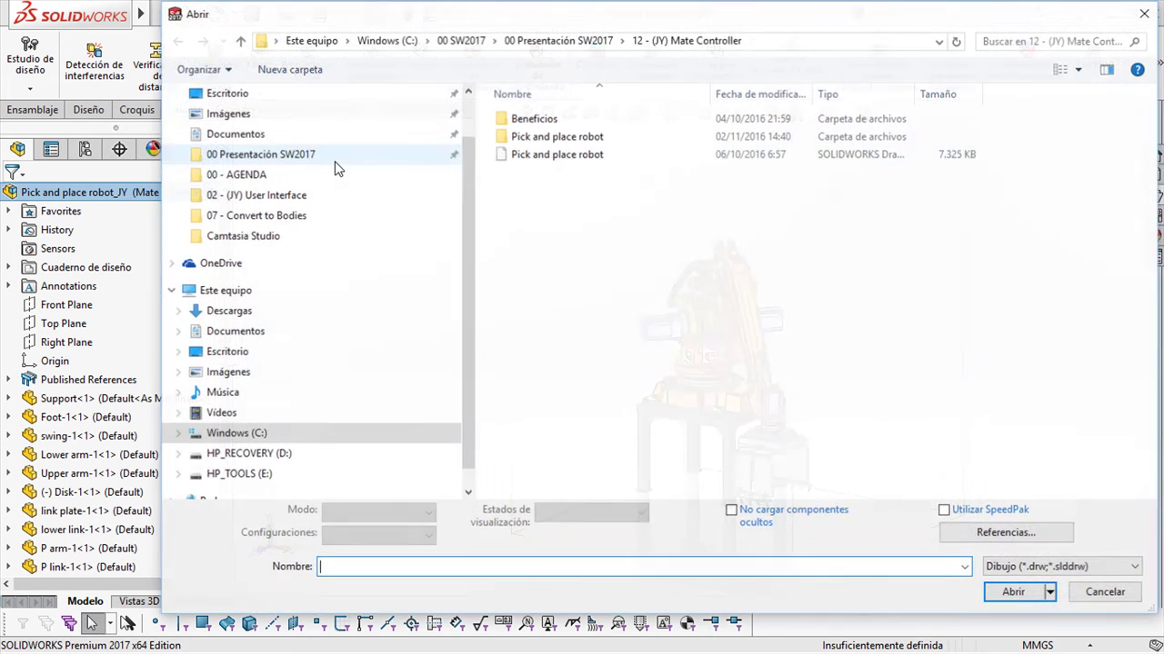
double_click(535, 155)
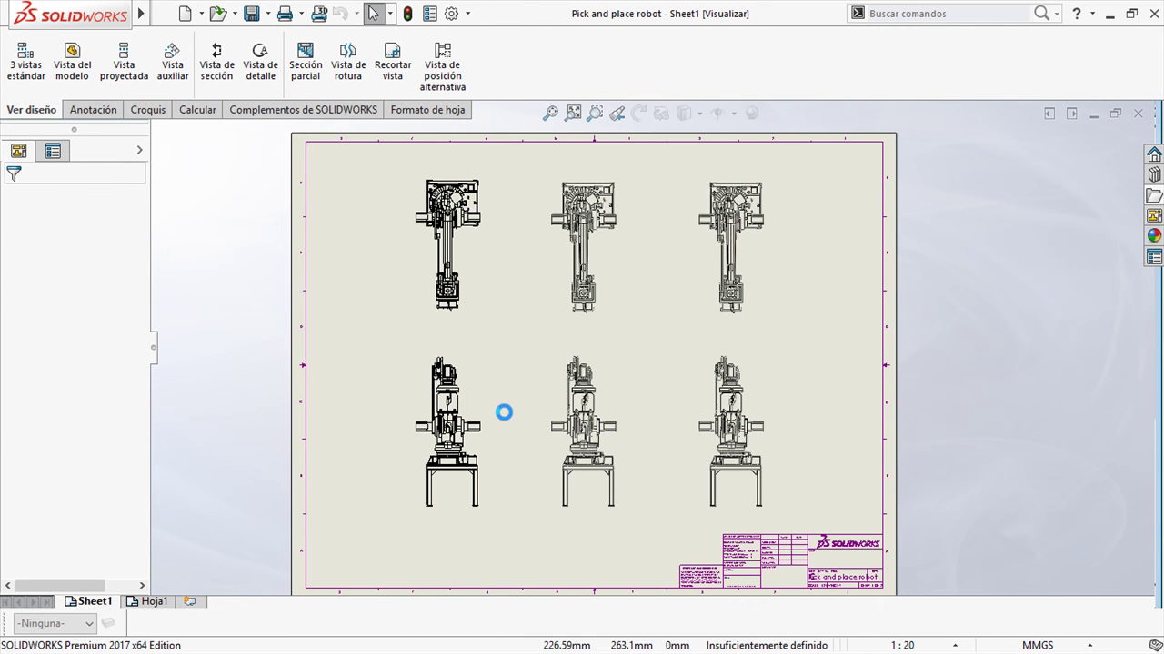
Set the reference configuration of Drawing View2 to Mate Controller Home and of Drawing View1 to Mate Controller Pick-up.
left_click(528, 385)
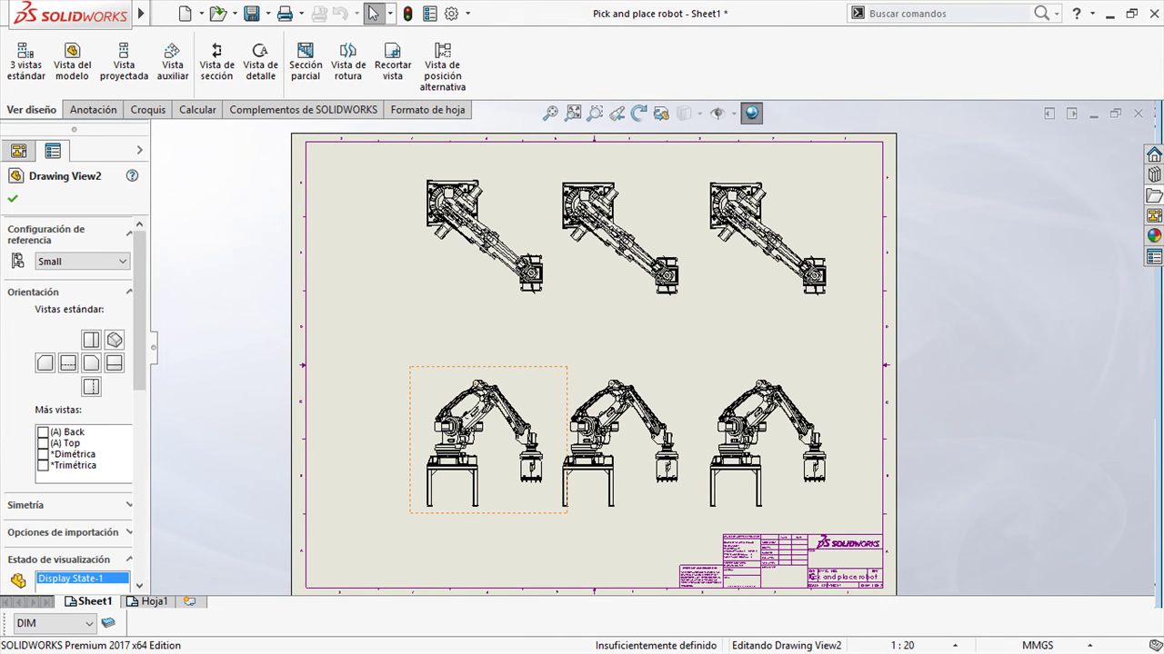
left_click(96, 262)
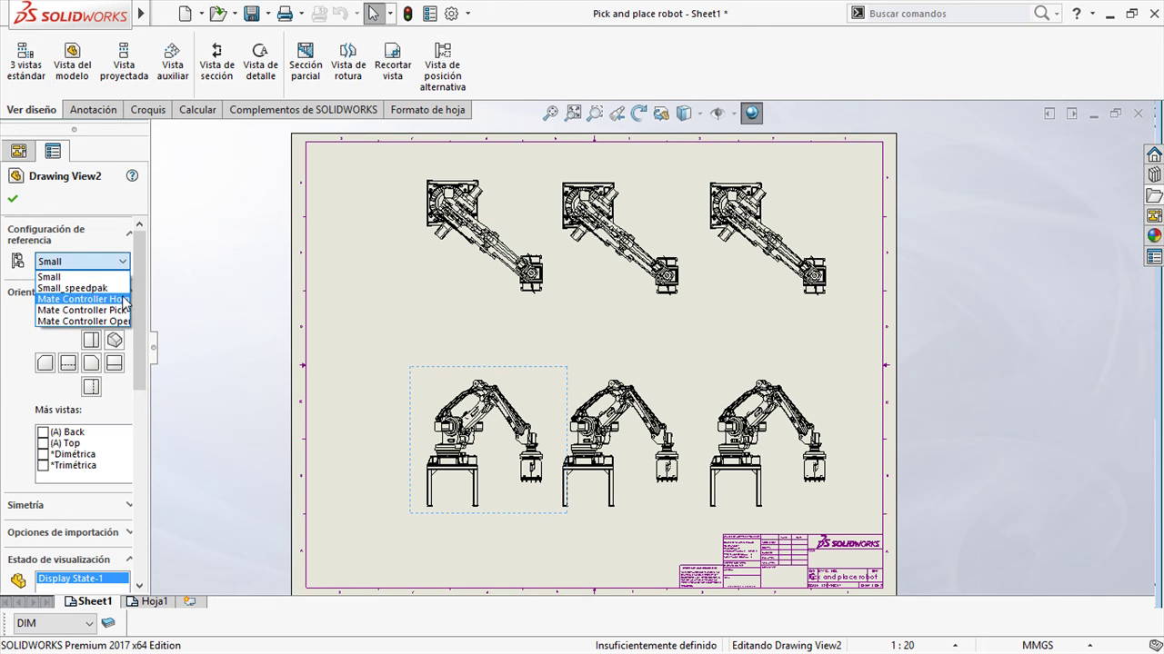
left_click(82, 299)
left_click(549, 385)
left_click(121, 262)
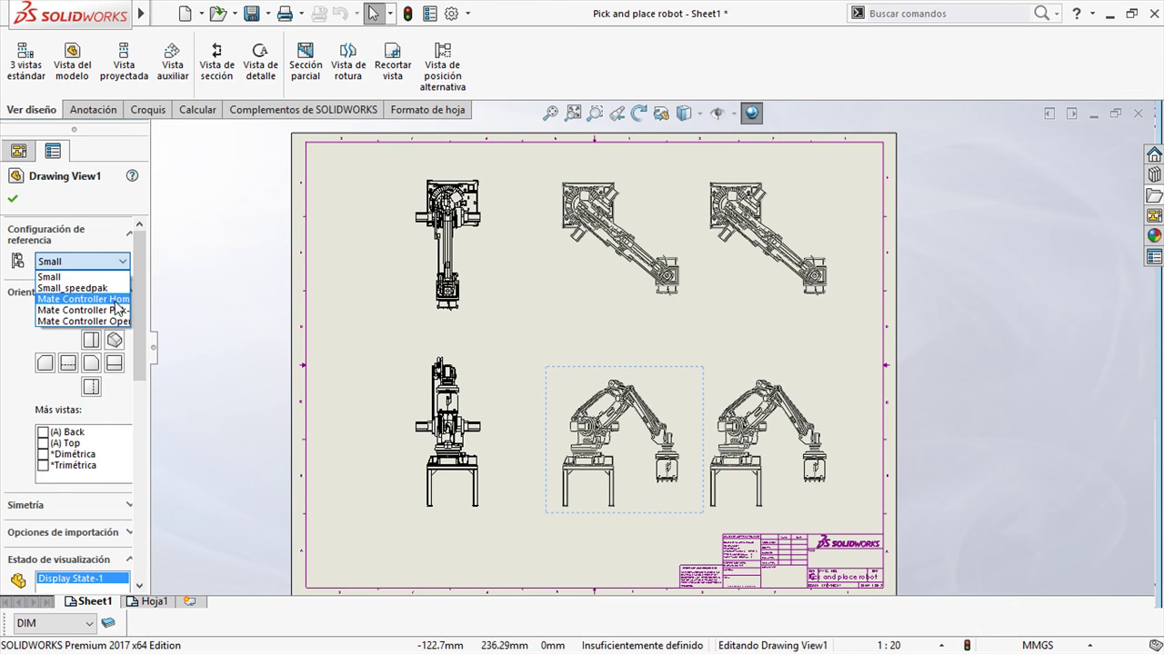
left_click(114, 313)
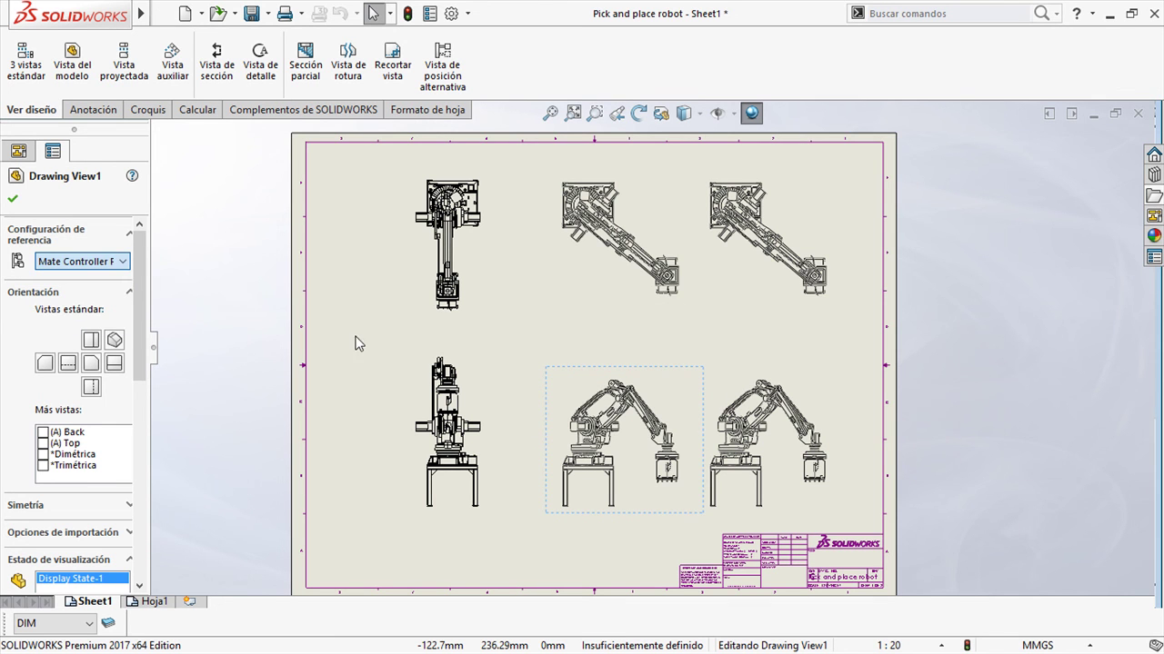
Set the reference configuration of Drawing View3 to Mate Controller Open Grip and show the whole sheet.
left_click(812, 385)
left_click(96, 262)
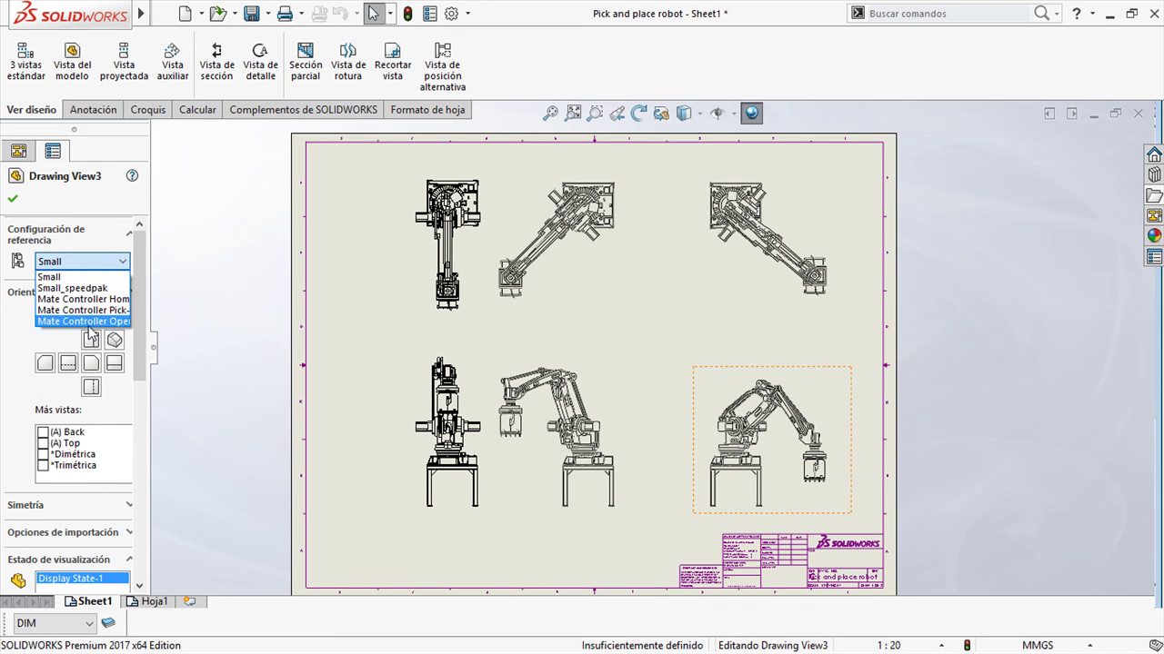
left_click(88, 321)
left_click(746, 355)
key("f")
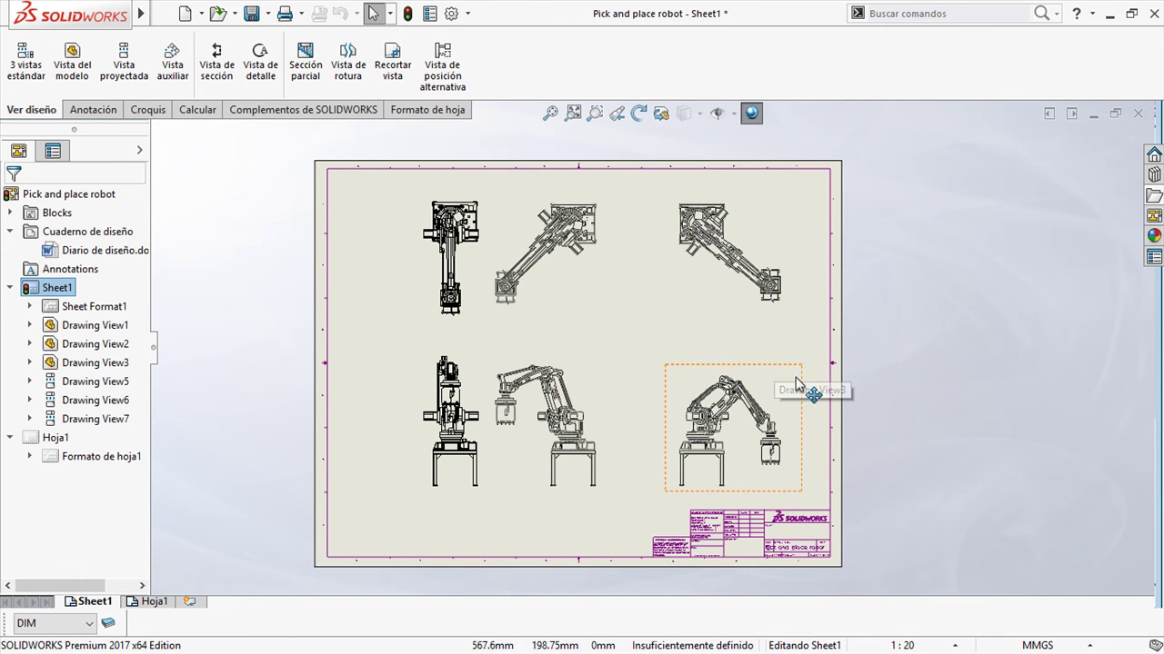
Switch from SOLIDWORKS back to the slide presentation on the mate controller.
key("super+Tab")
left_click(616, 300)
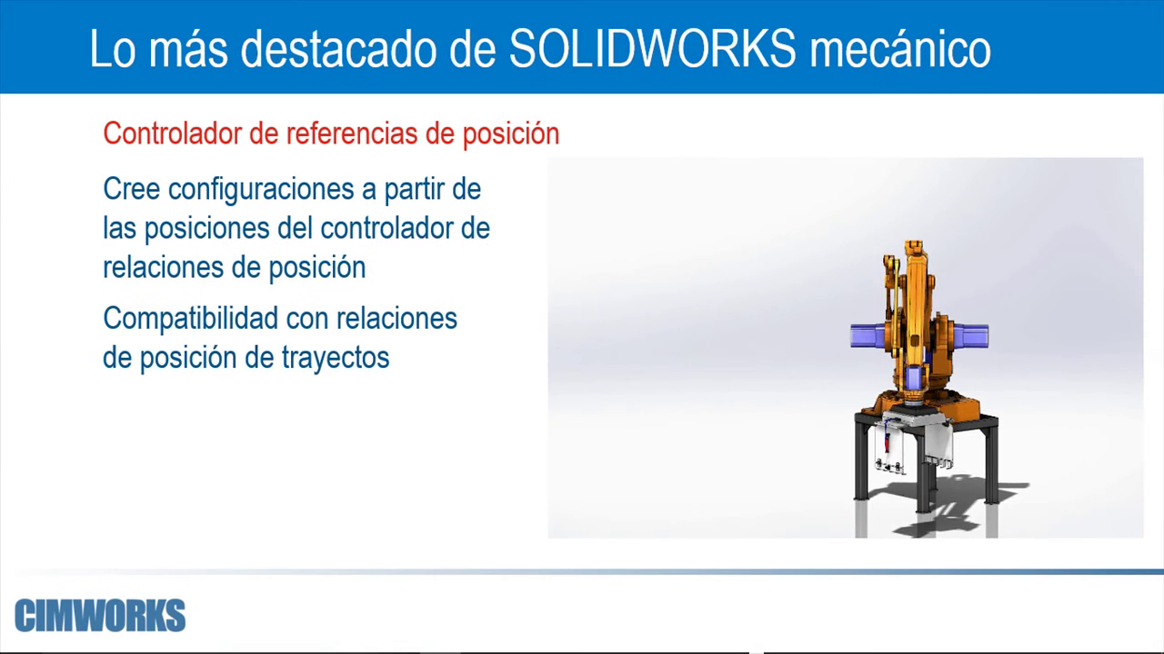